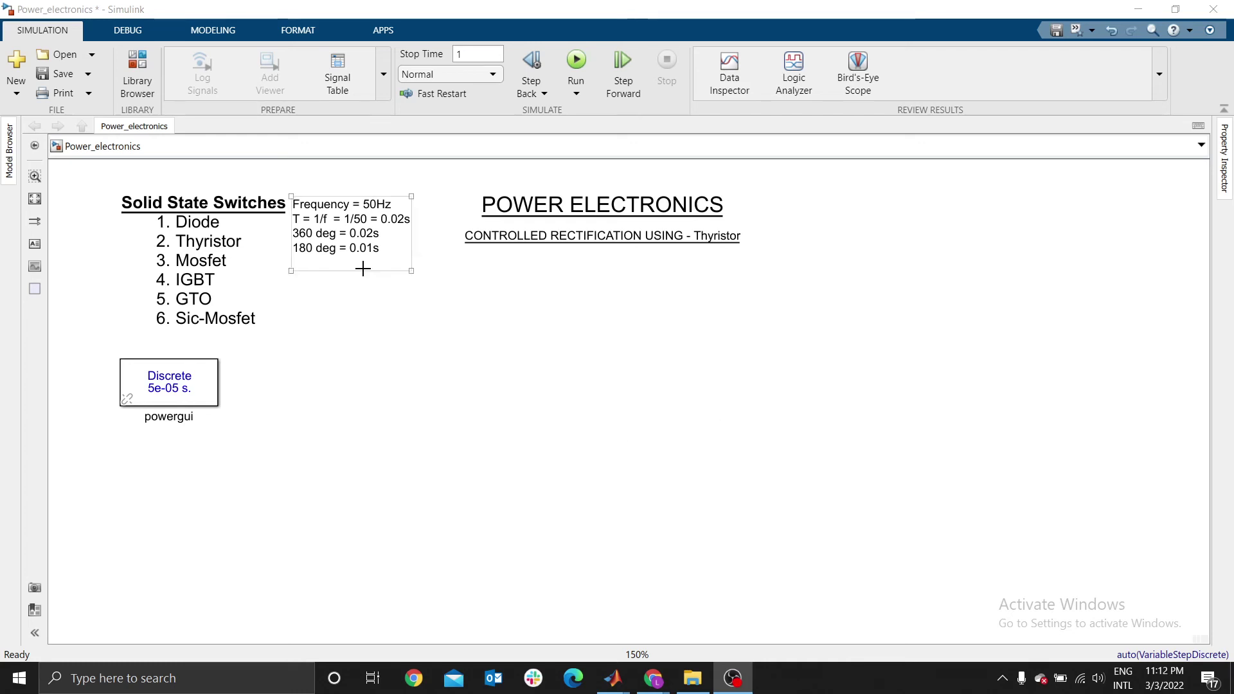
pyautogui.click(706, 244)
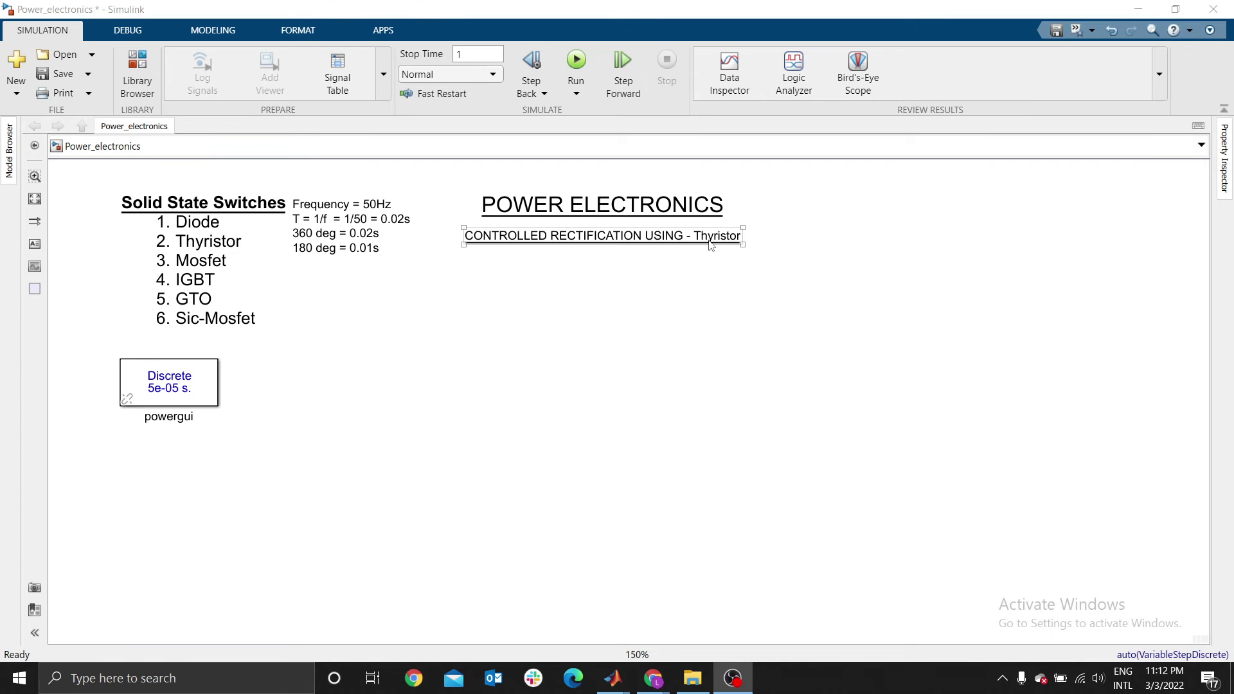
pyautogui.click(705, 302)
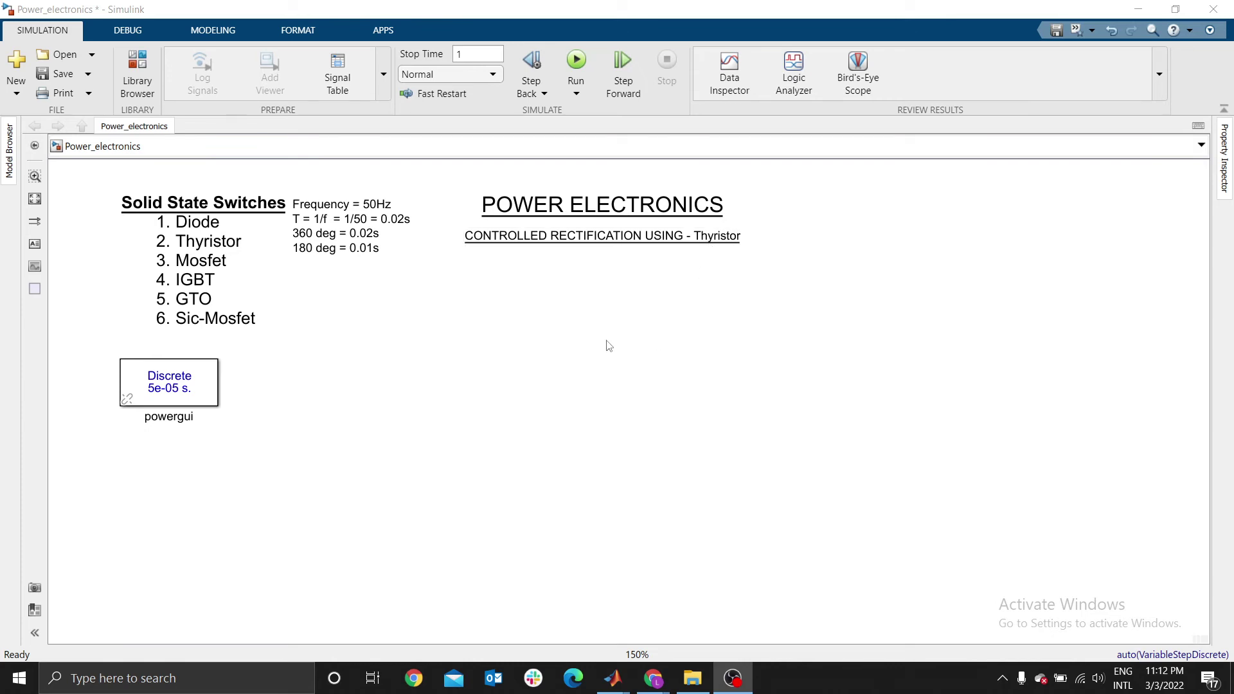
pyautogui.click(631, 245)
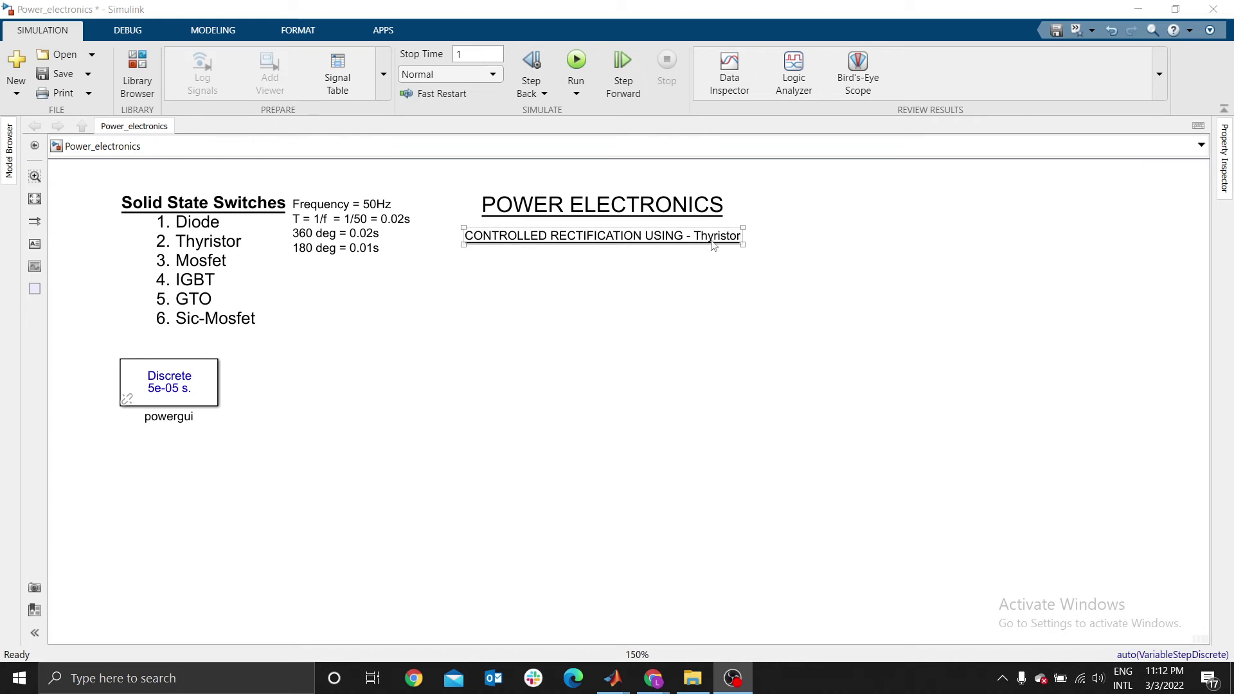
pyautogui.click(680, 275)
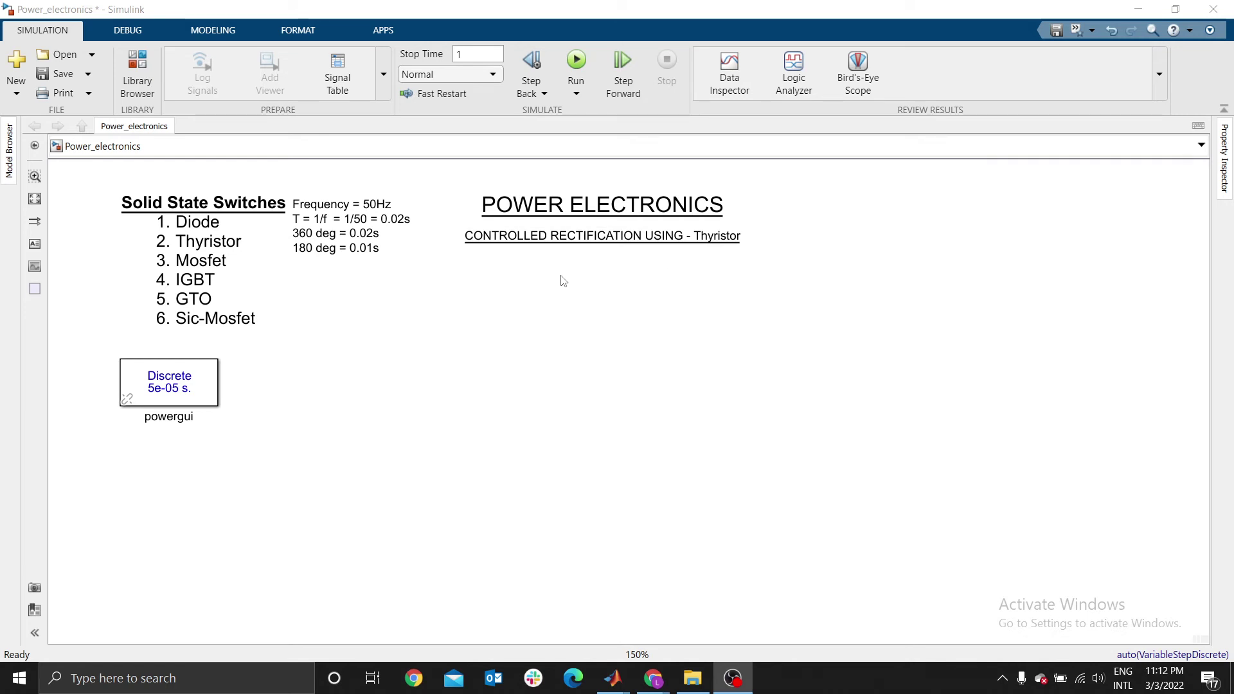
pyautogui.click(587, 242)
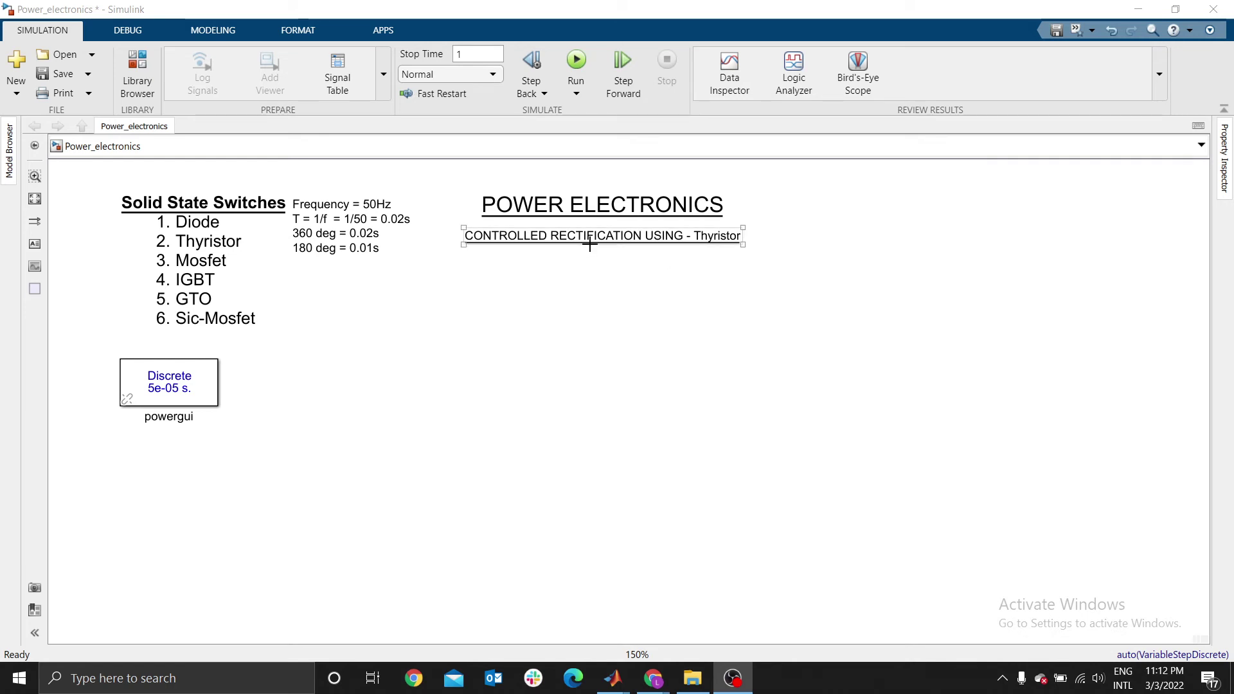
pyautogui.click(665, 218)
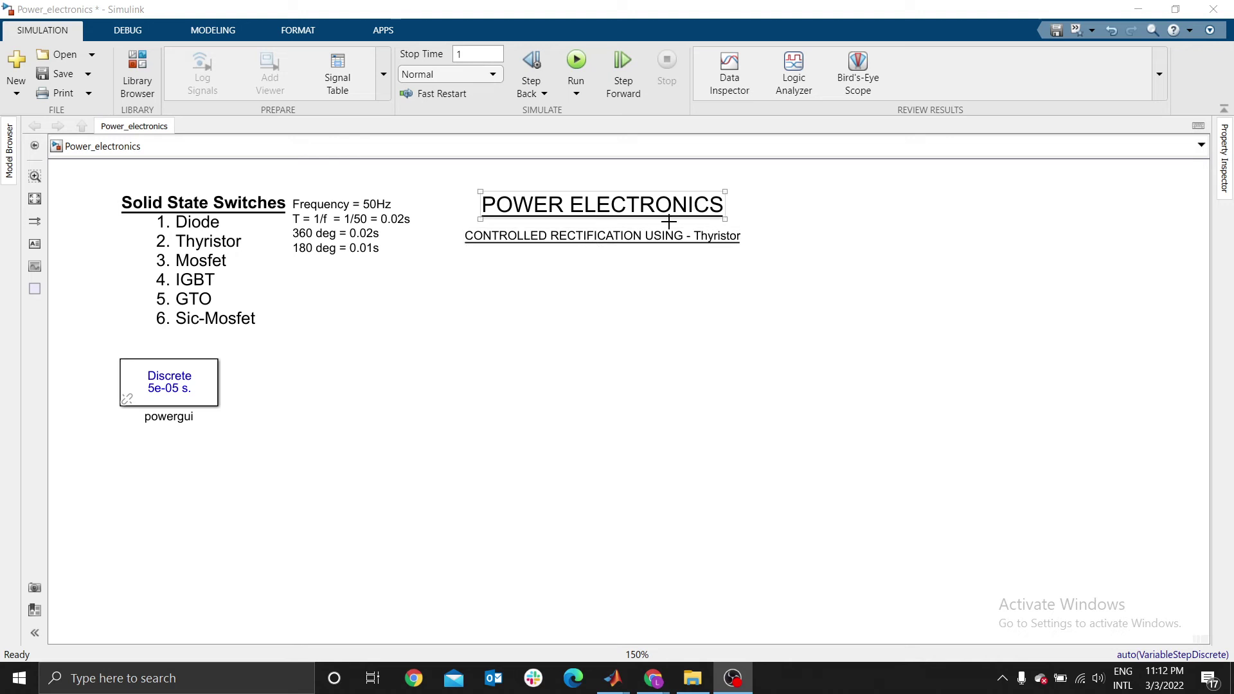
pyautogui.click(625, 239)
pyautogui.click(557, 200)
pyautogui.click(545, 237)
pyautogui.click(524, 269)
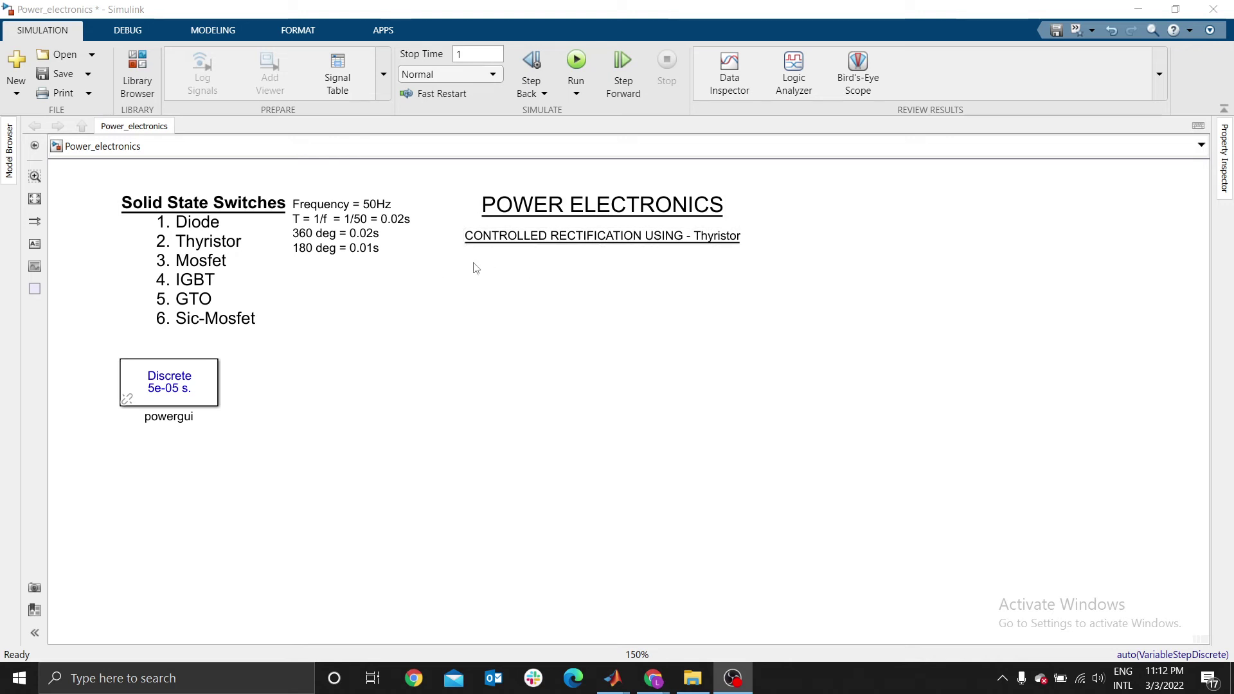
pyautogui.click(672, 241)
pyautogui.click(565, 262)
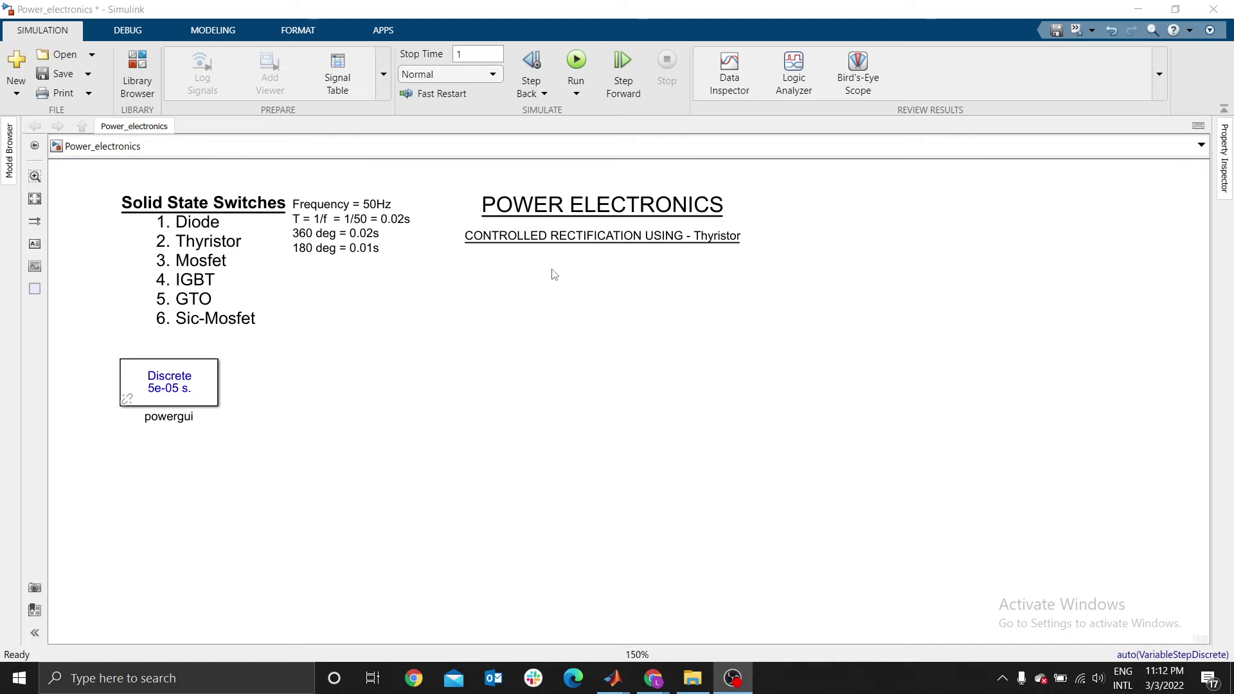
pyautogui.click(643, 238)
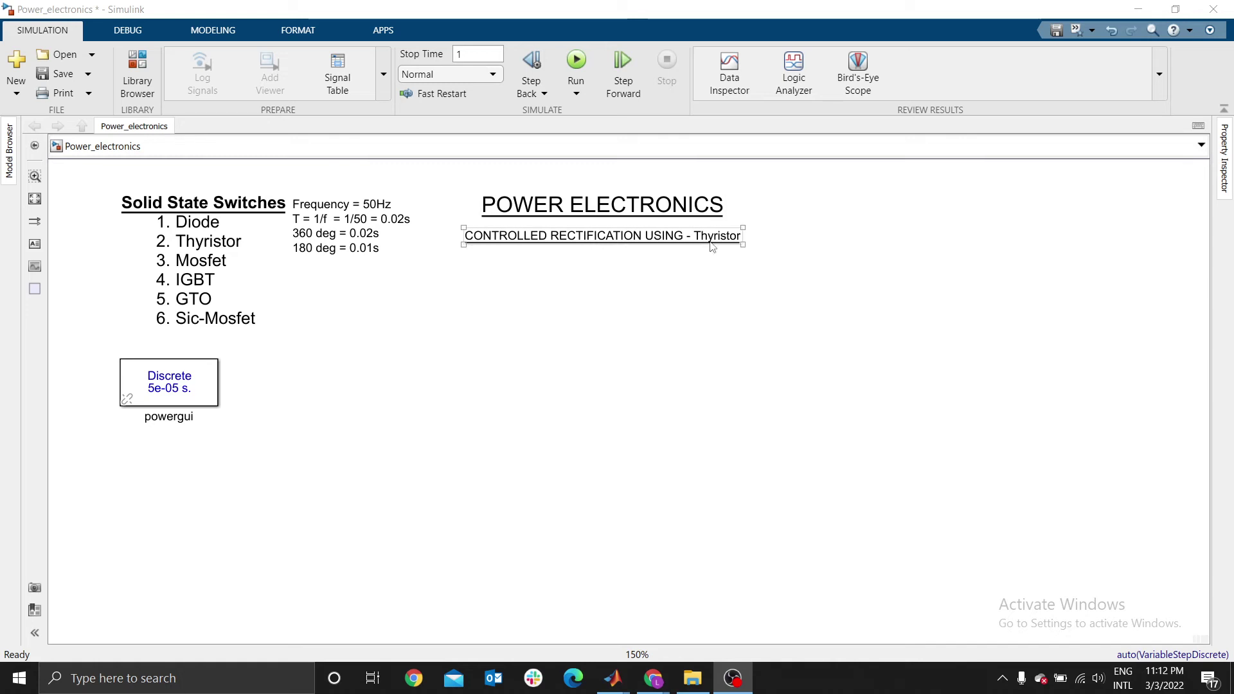
pyautogui.click(508, 243)
pyautogui.click(591, 358)
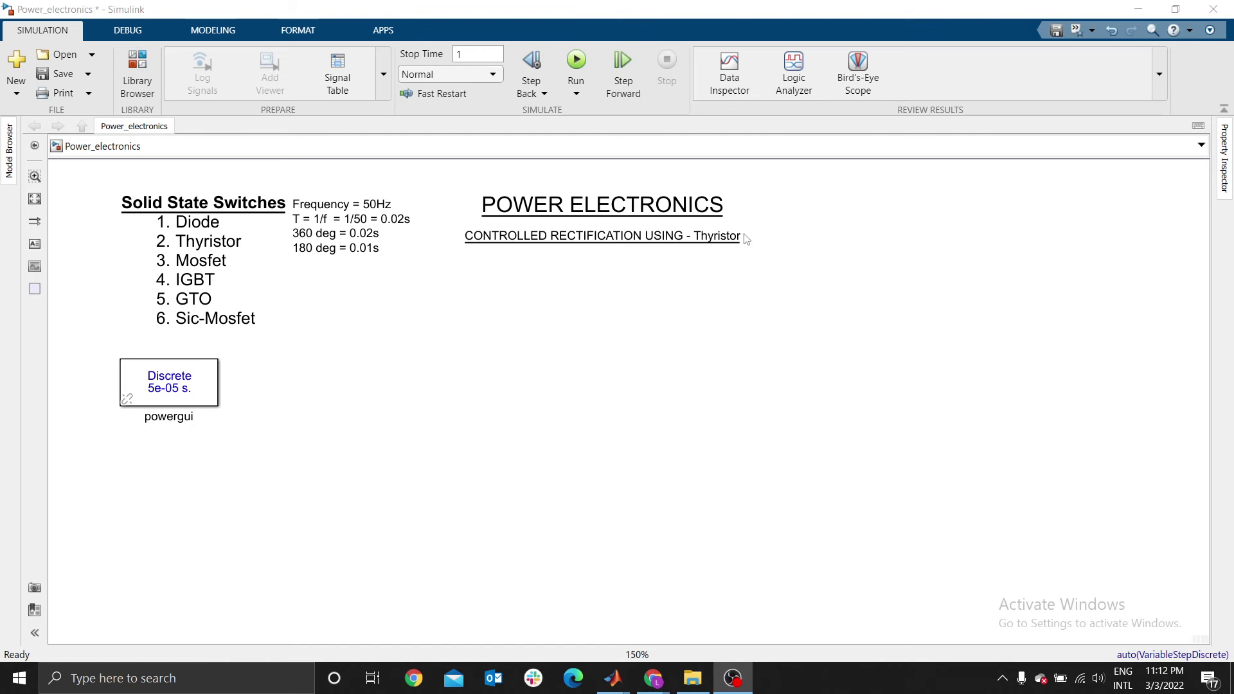
pyautogui.click(611, 239)
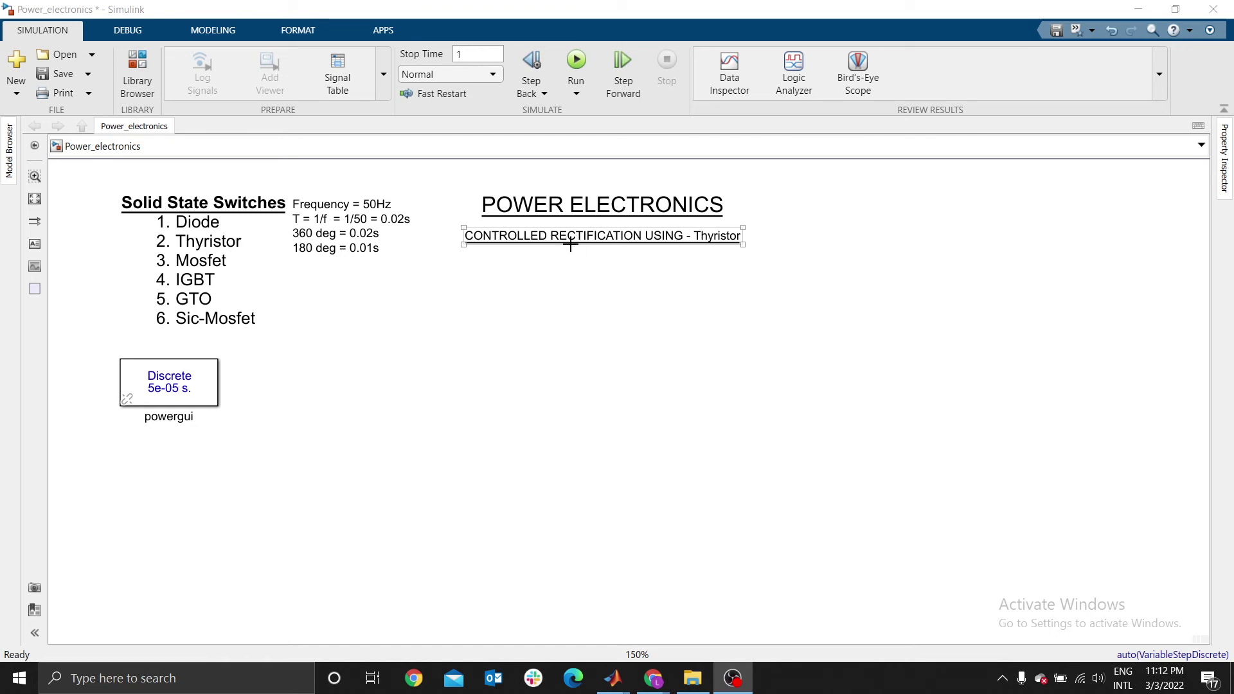
pyautogui.click(823, 229)
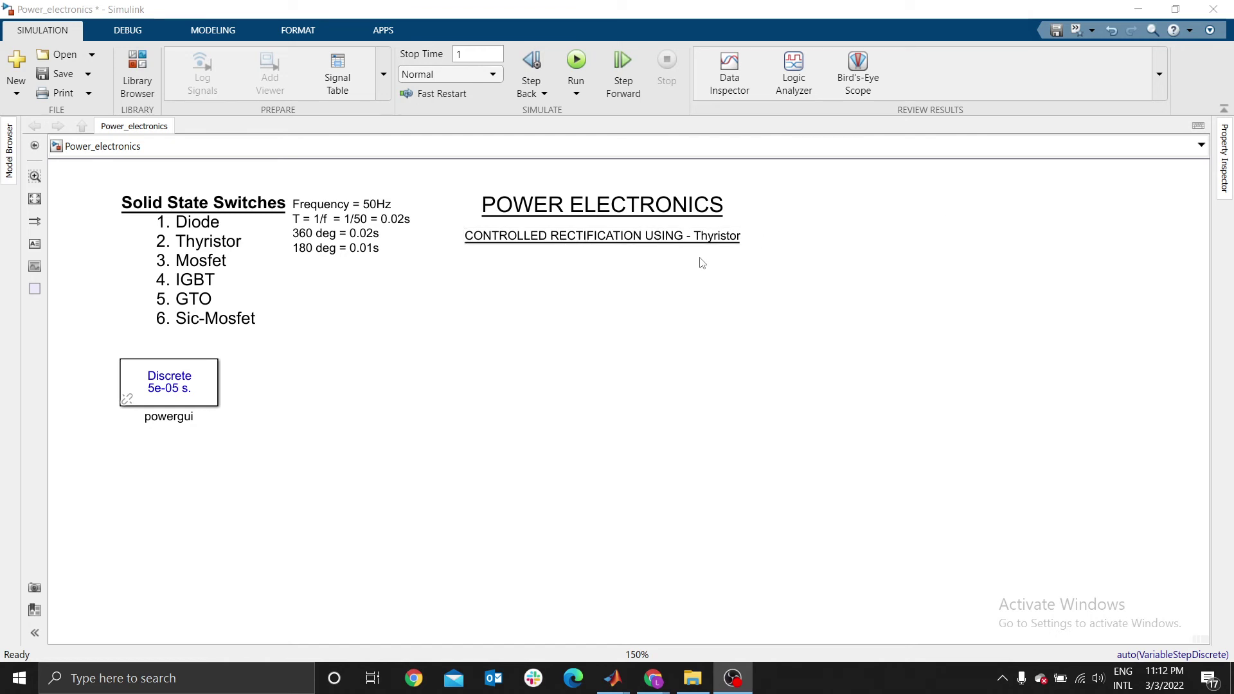
pyautogui.click(717, 244)
pyautogui.click(579, 278)
pyautogui.click(718, 243)
pyautogui.click(794, 210)
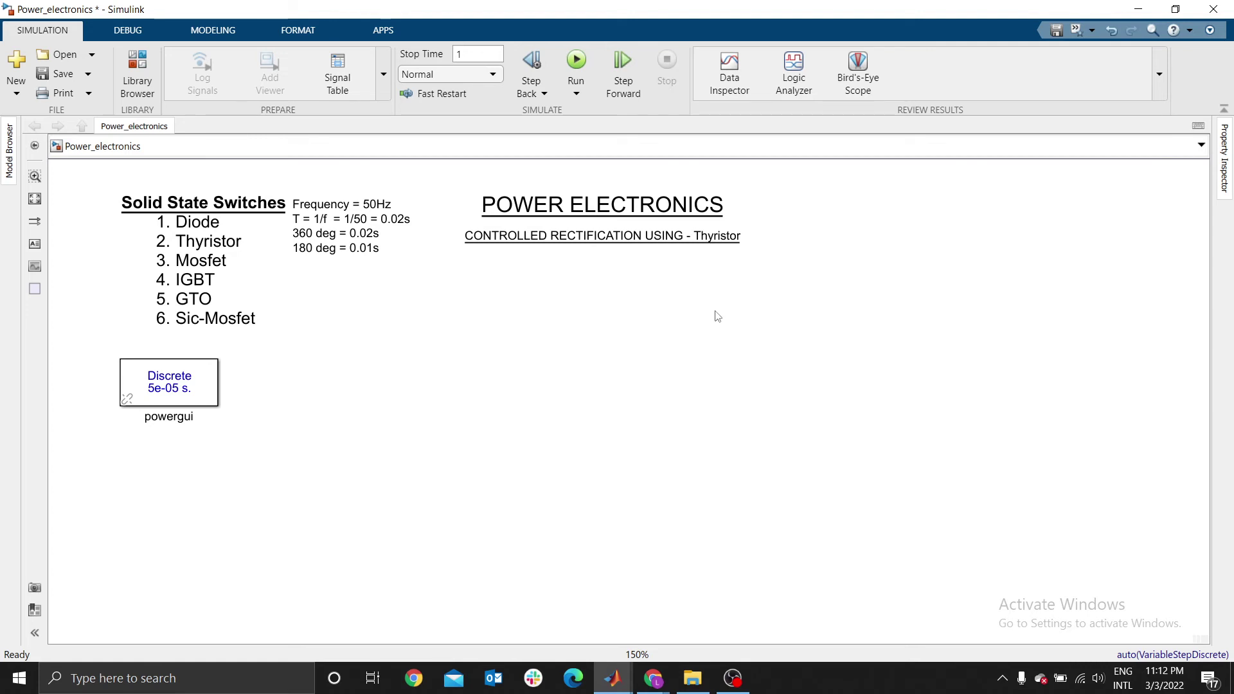
# - Add a Detailed Thyristor block from the Specialized Power Systems Power Electronics library below the subtitle in the model
pyautogui.click(138, 72)
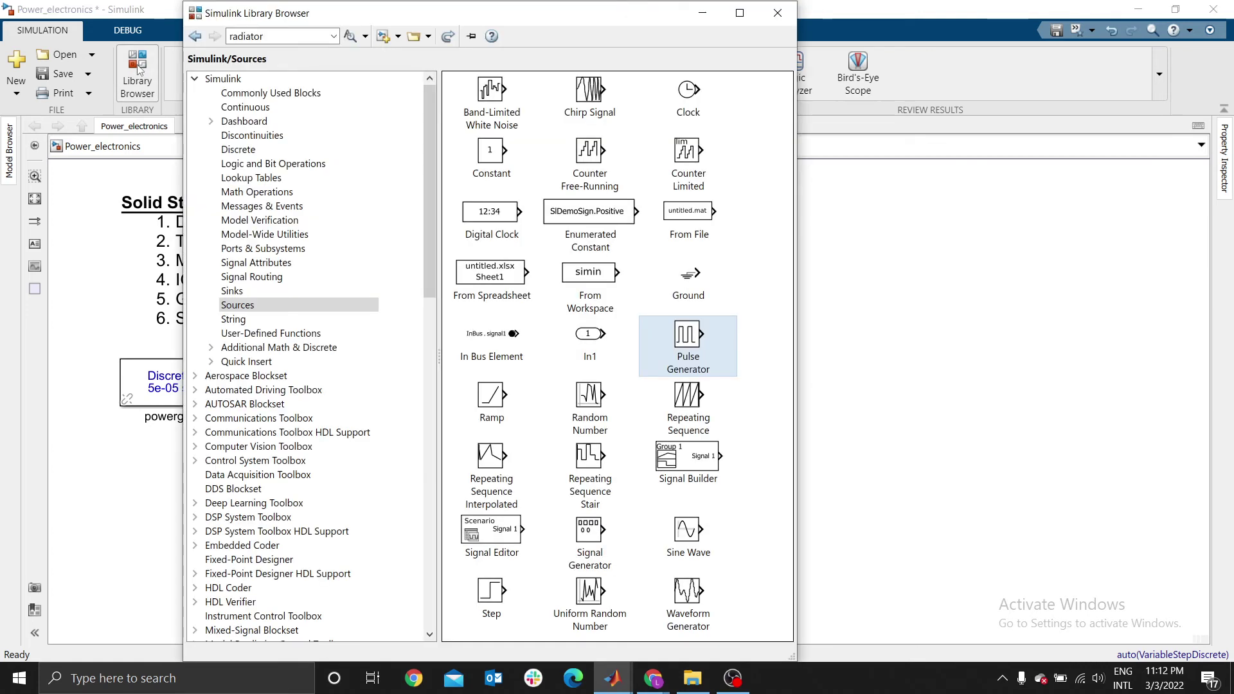
pyautogui.scroll(-11, 325, 419)
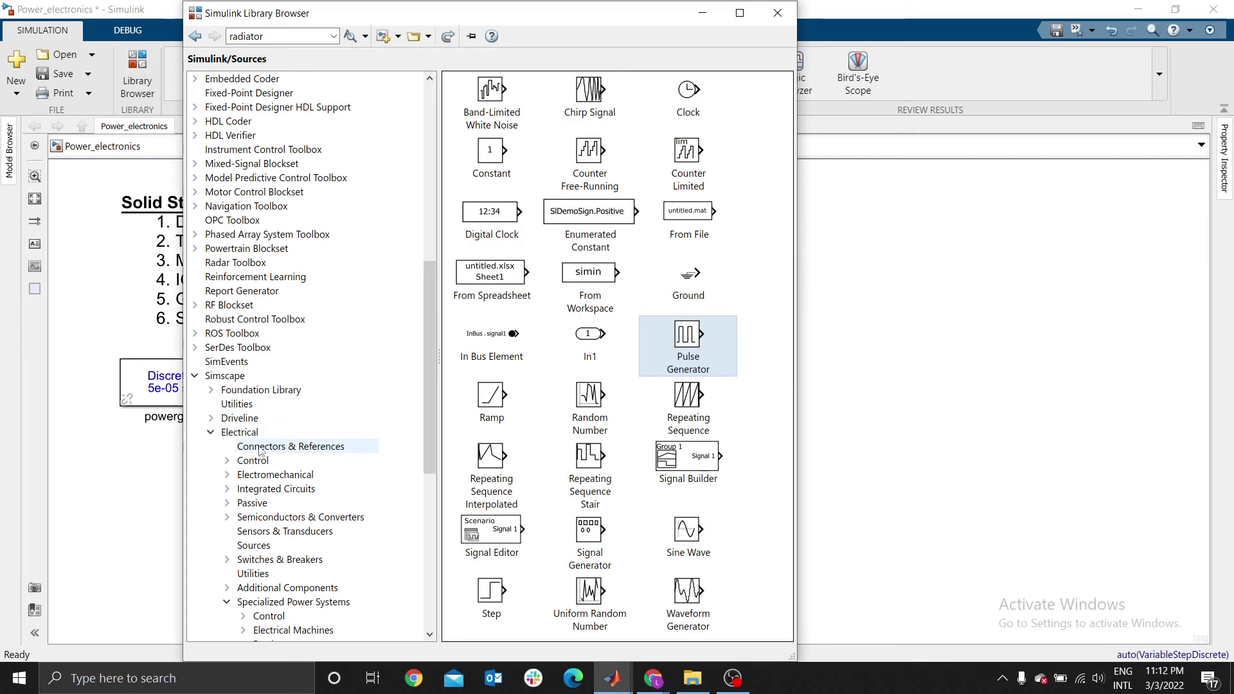
pyautogui.scroll(-2, 245, 444)
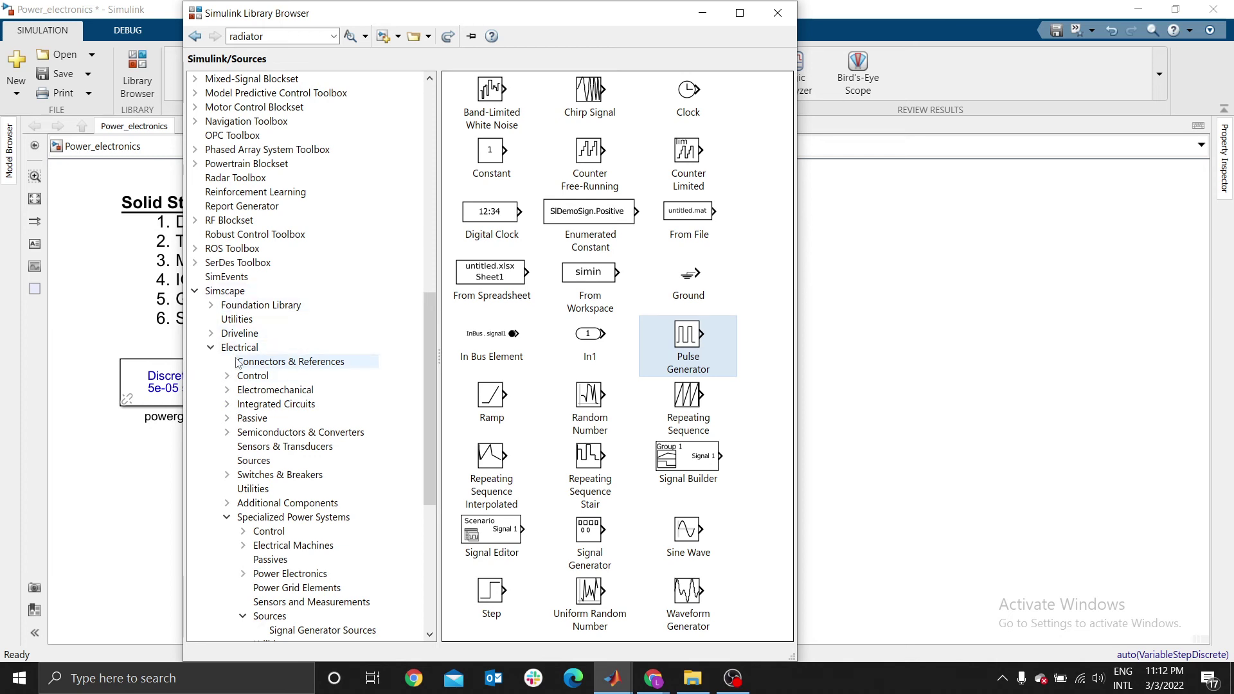
pyautogui.scroll(-3, 288, 411)
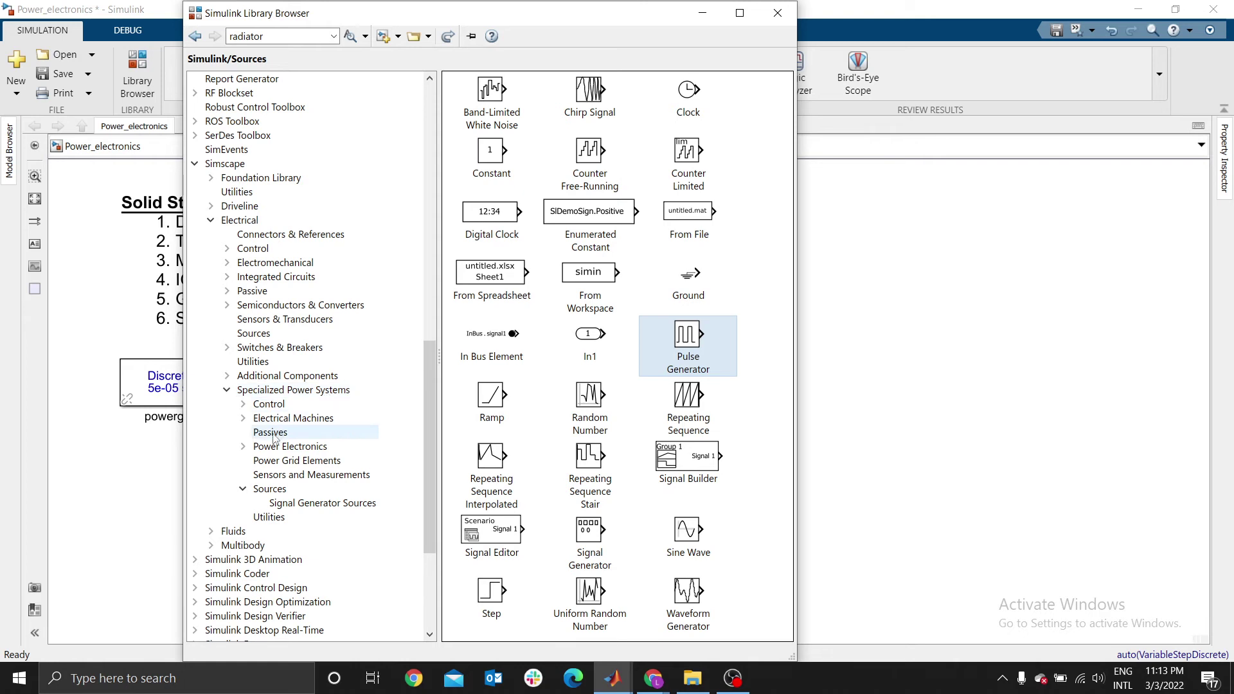
pyautogui.click(289, 448)
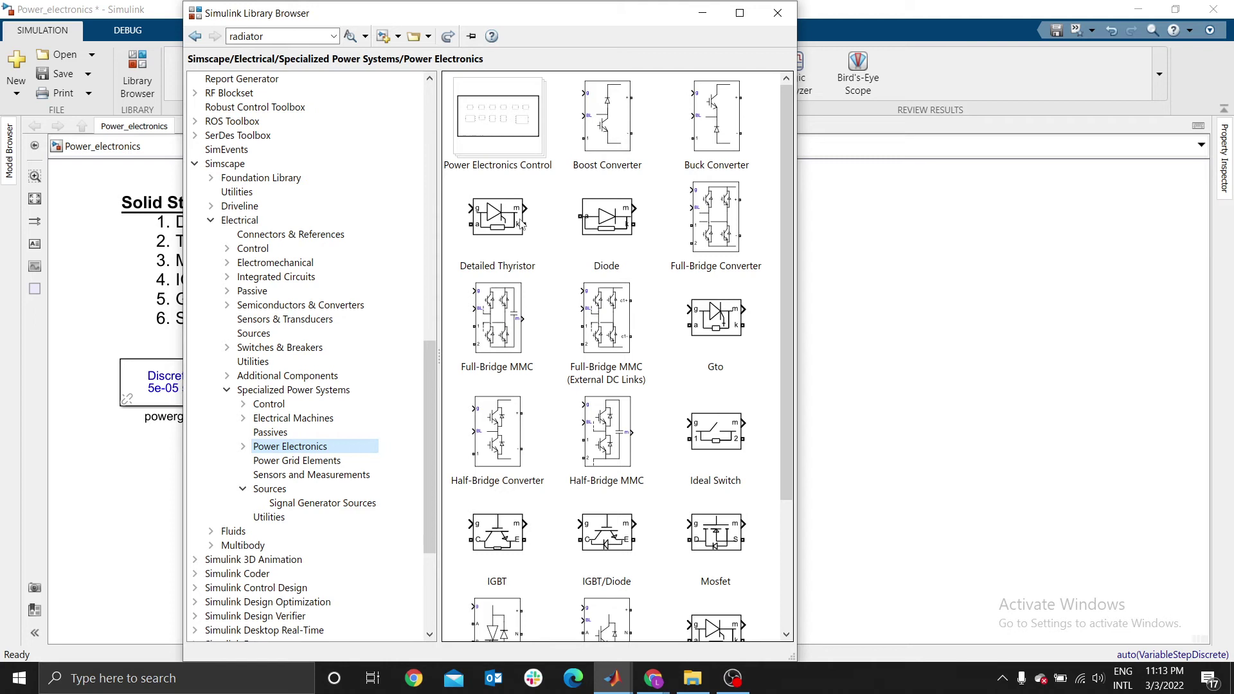
pyautogui.moveTo(486, 231); pyautogui.dragTo(686, 355)
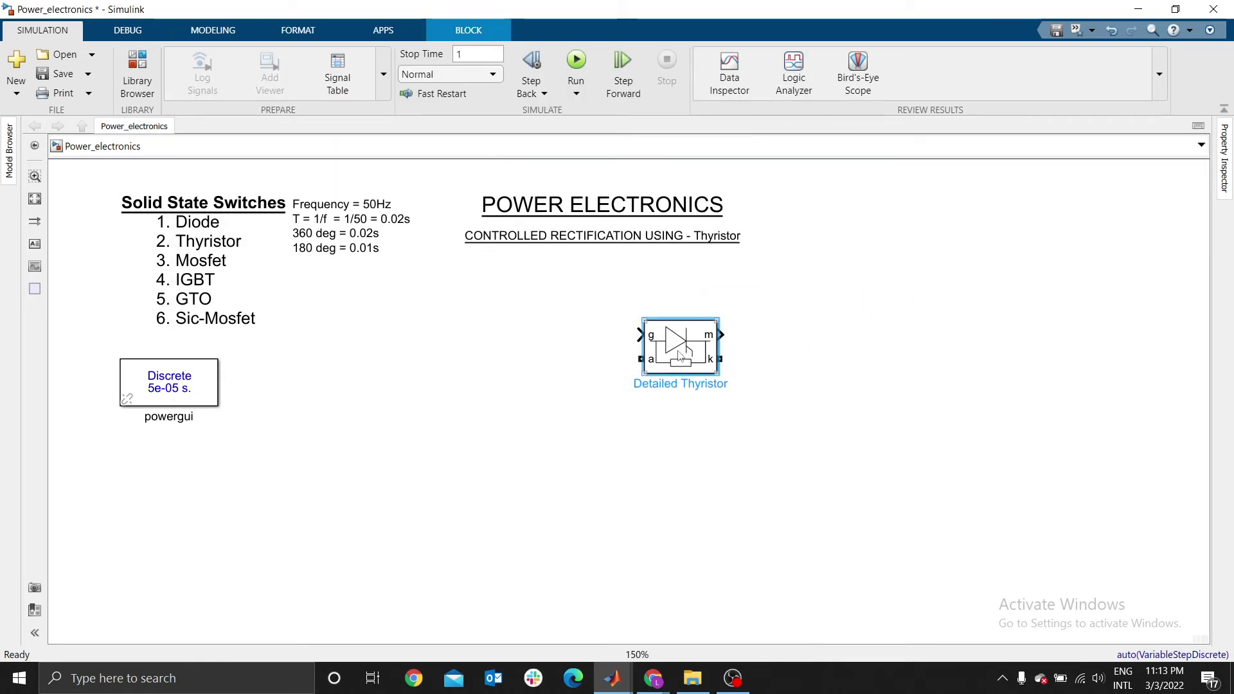
# - Rotate the Detailed Thyristor block until it stands vertically with its cathode k facing up
pyautogui.hotkey('ctrl', 'r')
pyautogui.hotkey('ctrl', 'r')
pyautogui.hotkey('ctrl', 'r')
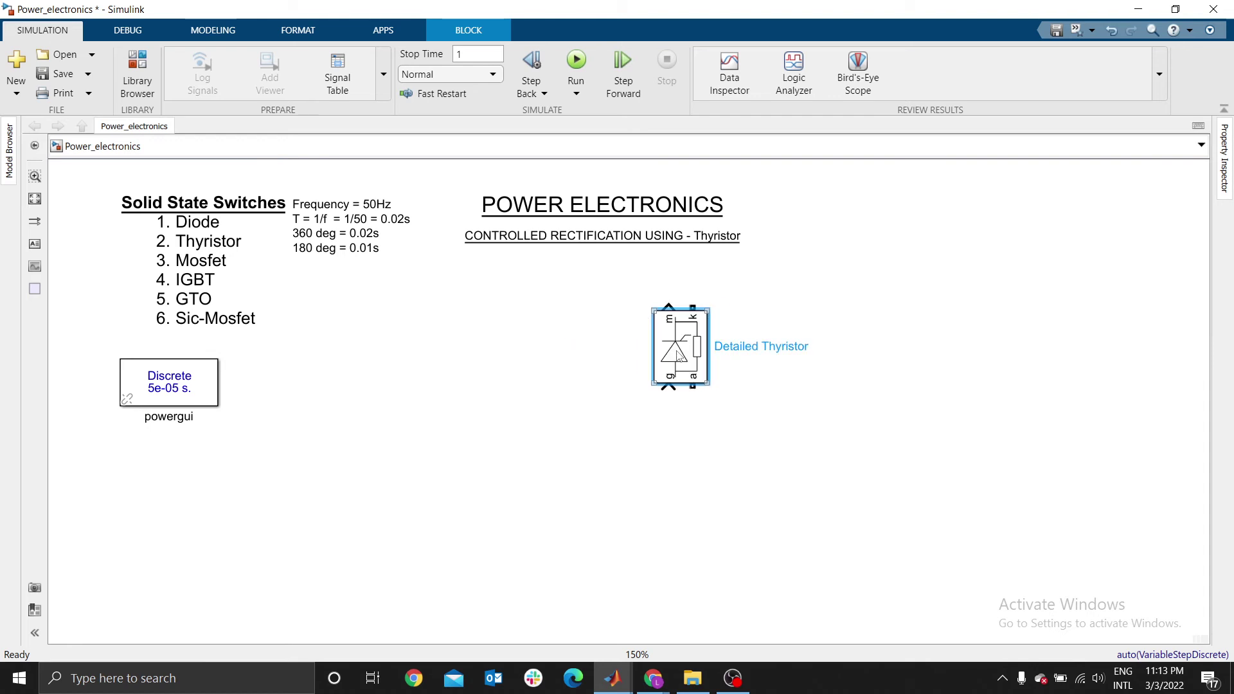
pyautogui.click(723, 329)
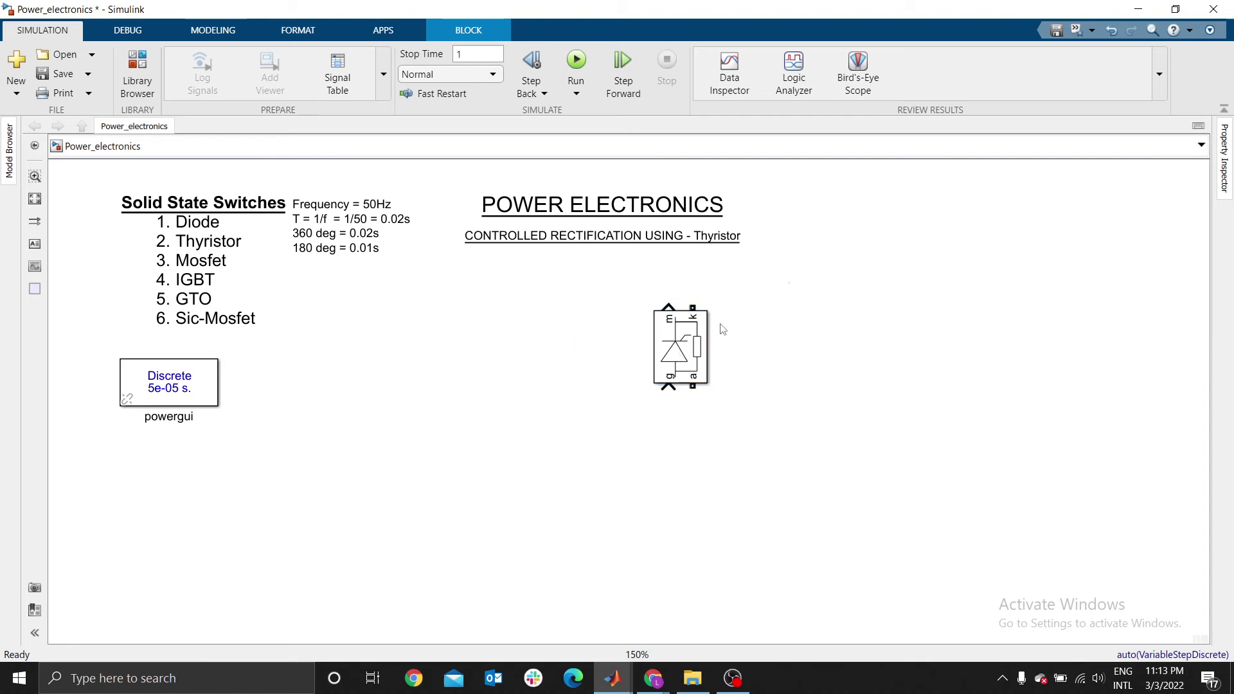
# - Turn off the measurement port in the Detailed Thyristor's block parameters
pyautogui.doubleClick(688, 348)
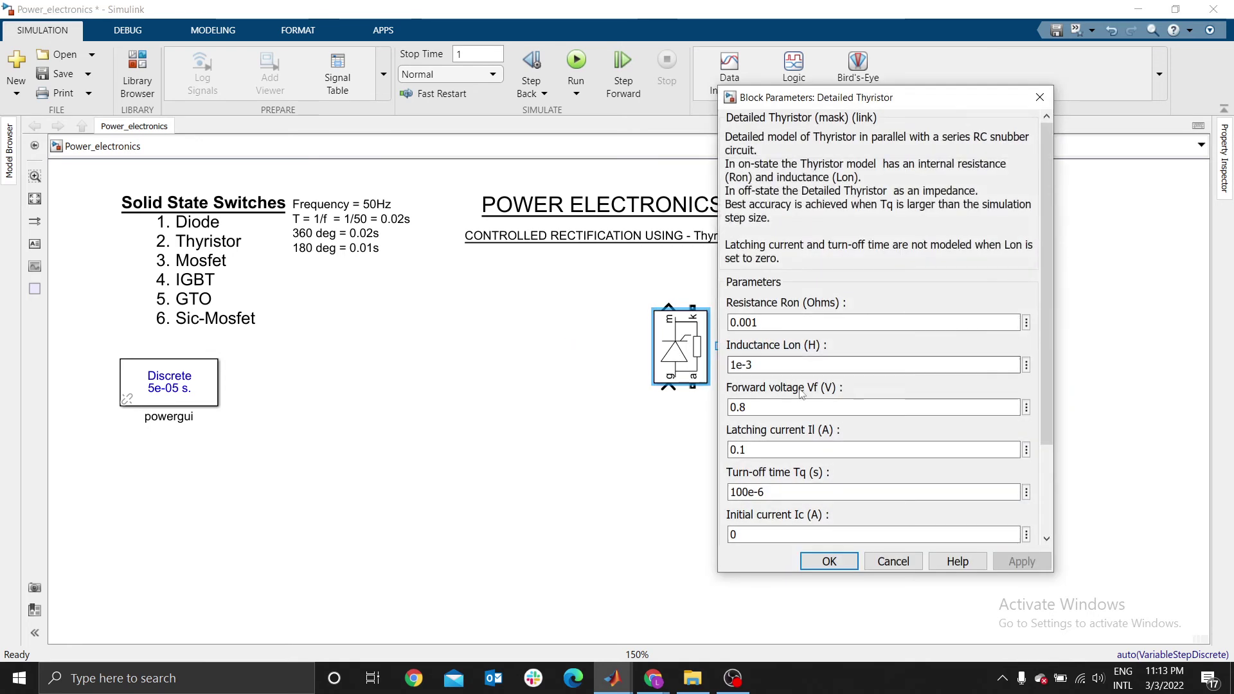
pyautogui.scroll(-3, 821, 474)
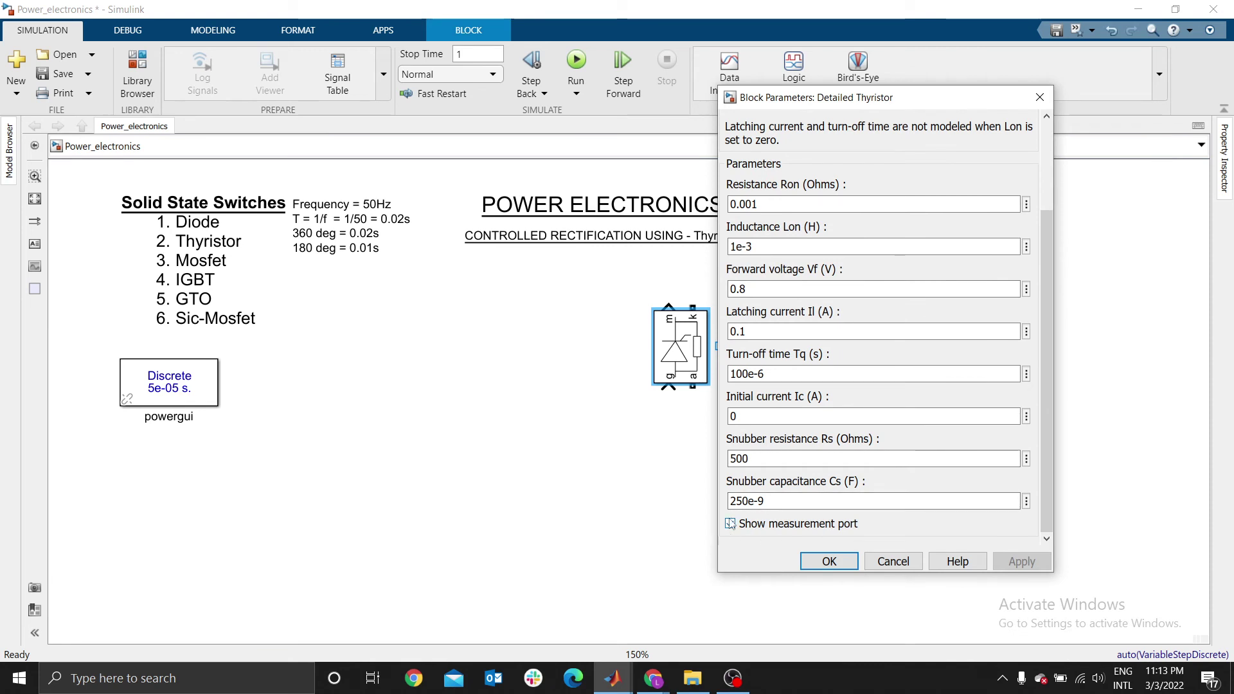
pyautogui.click(830, 561)
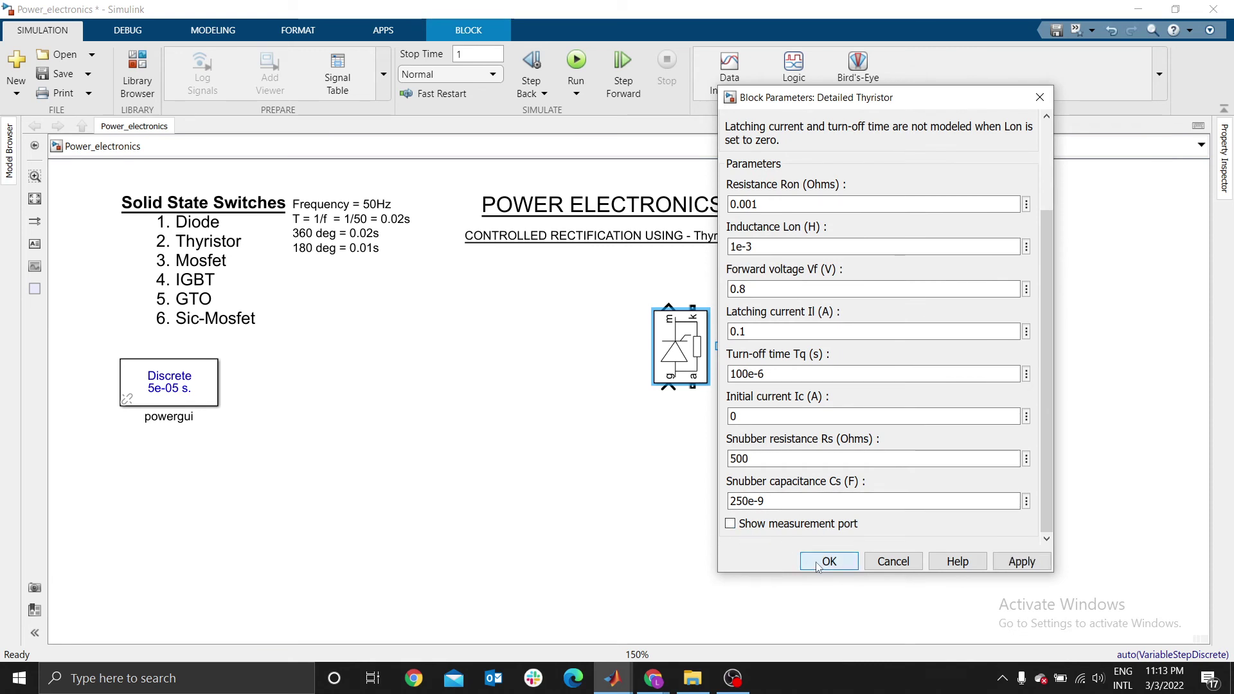
# - Copy the thyristor into four blocks and align them as a two-by-two bridge with a wide vertical gap between the rows
pyautogui.moveTo(693, 361); pyautogui.dragTo(617, 500)
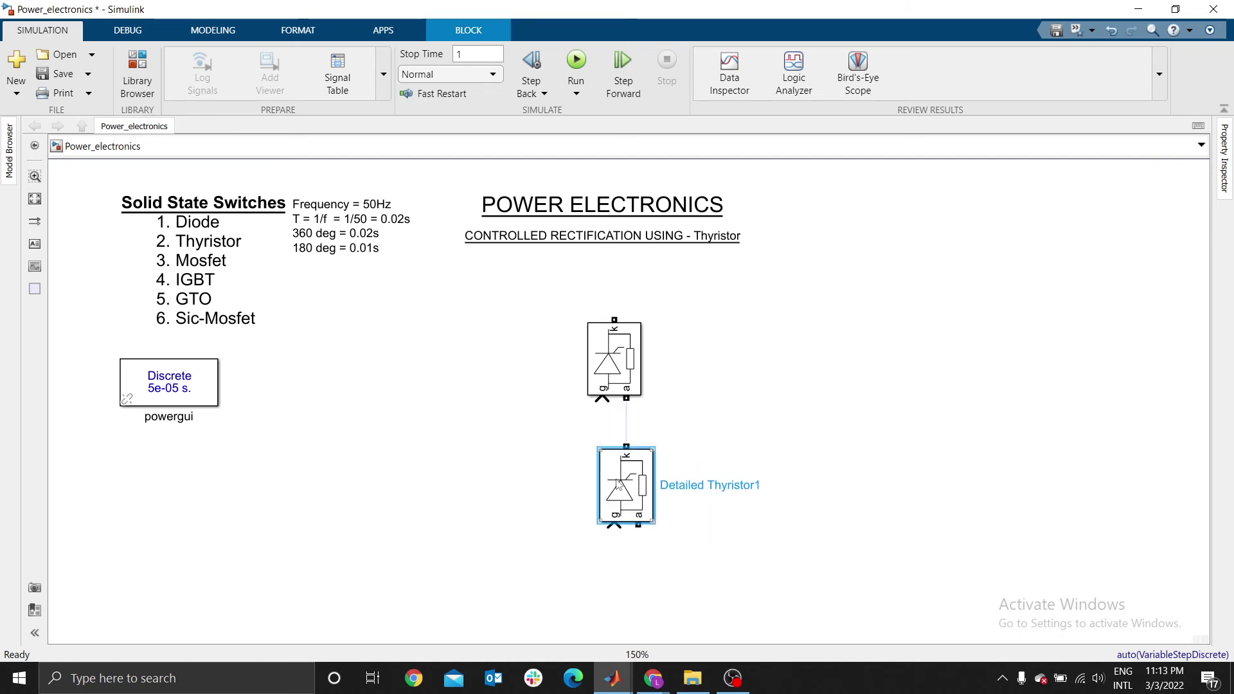
pyautogui.moveTo(642, 486); pyautogui.dragTo(768, 345)
pyautogui.moveTo(730, 482); pyautogui.dragTo(755, 547)
pyautogui.moveTo(631, 495); pyautogui.dragTo(621, 605)
pyautogui.moveTo(757, 557); pyautogui.dragTo(770, 600)
pyautogui.moveTo(619, 379); pyautogui.dragTo(609, 369)
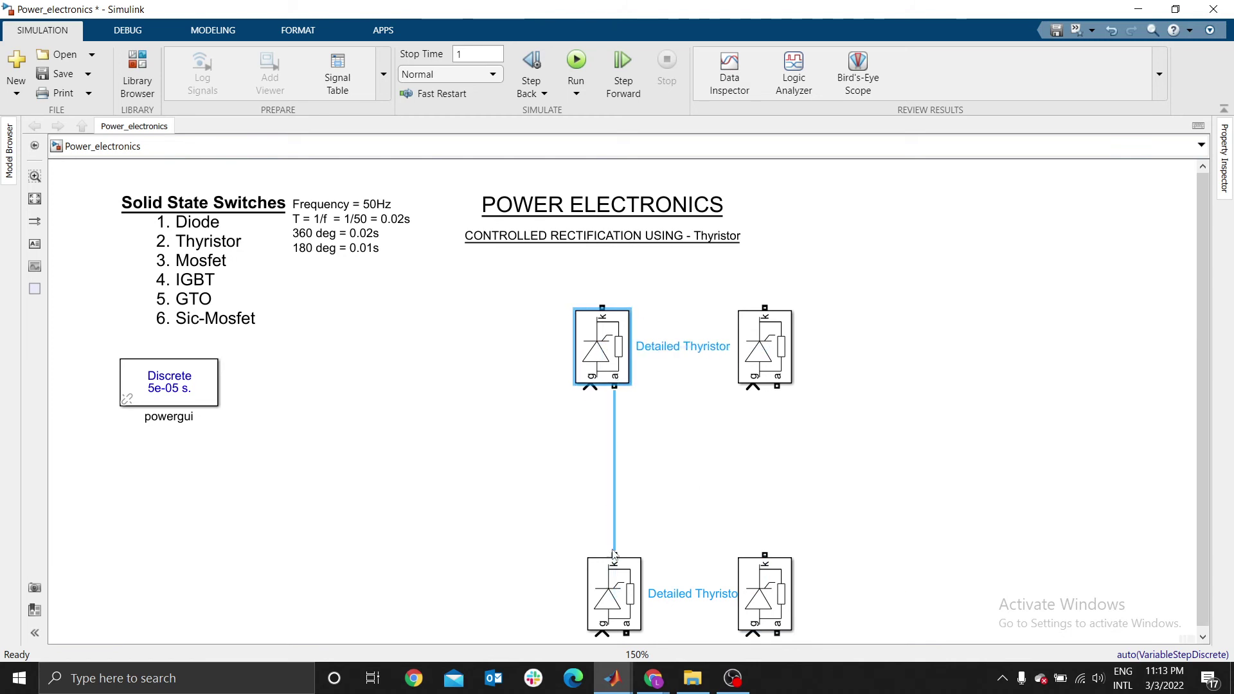
pyautogui.moveTo(616, 584); pyautogui.dragTo(605, 584)
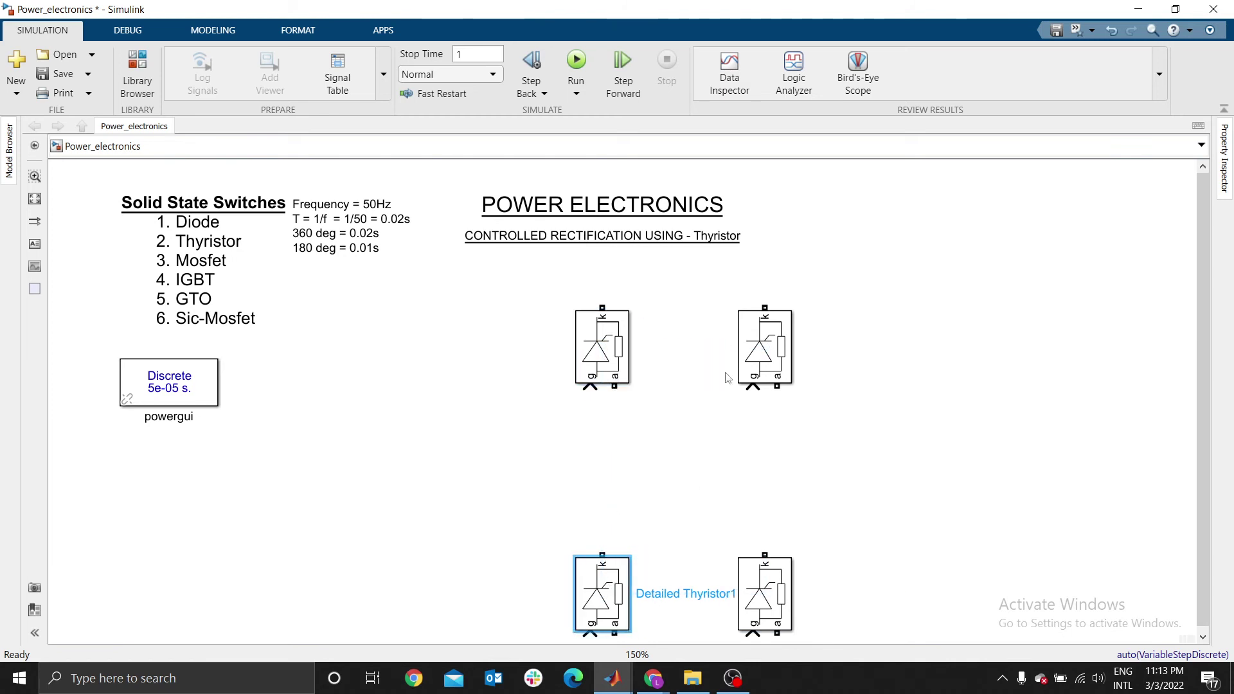
# - Rename the upper-left thyristor of the bridge as SCR1
pyautogui.click(621, 370)
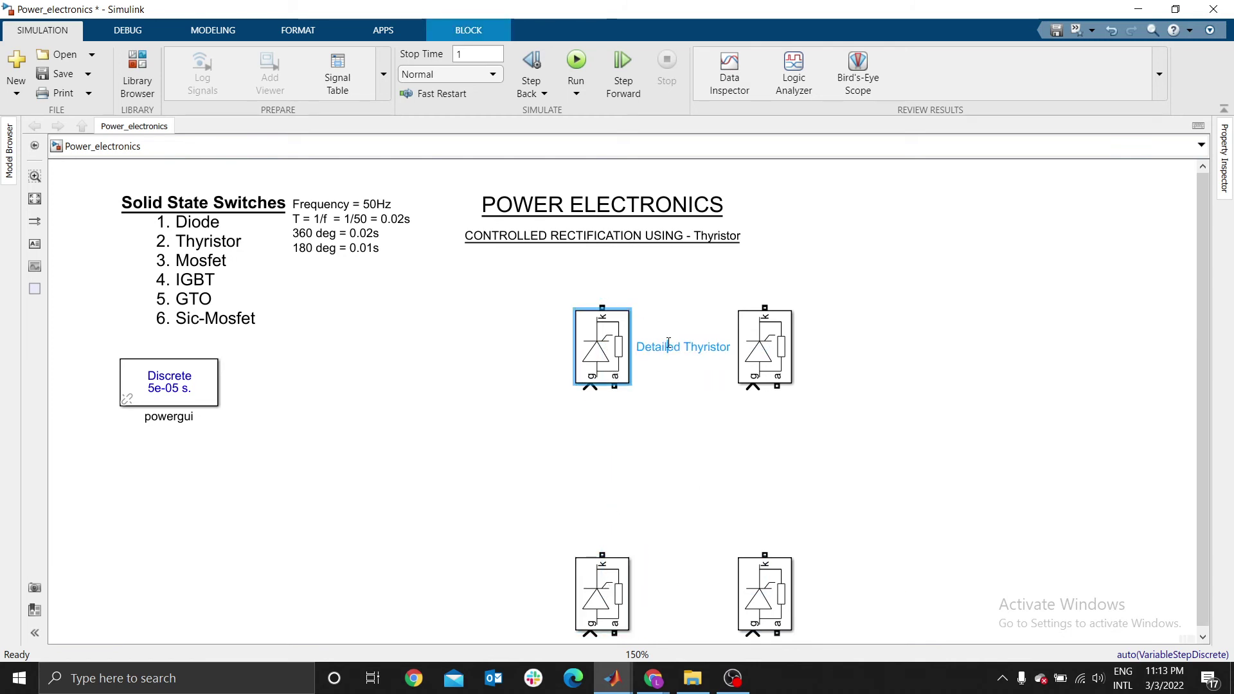
pyautogui.hotkey('ctrl', 'a')
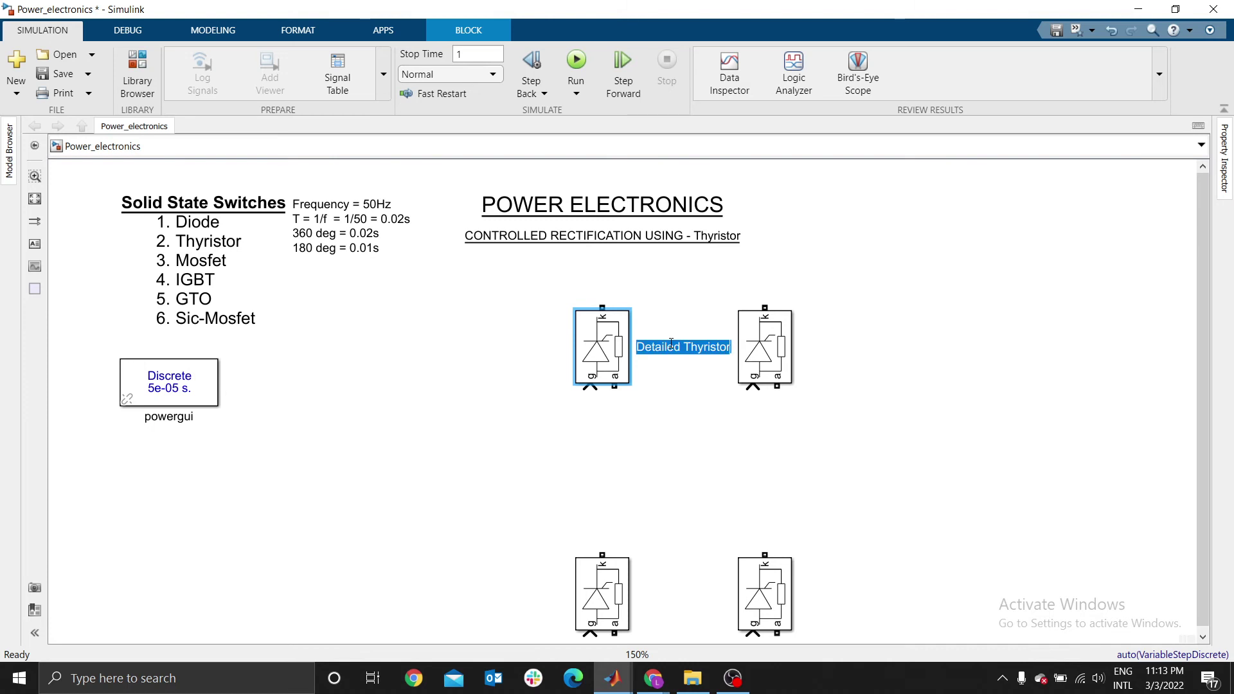
pyautogui.write('S')
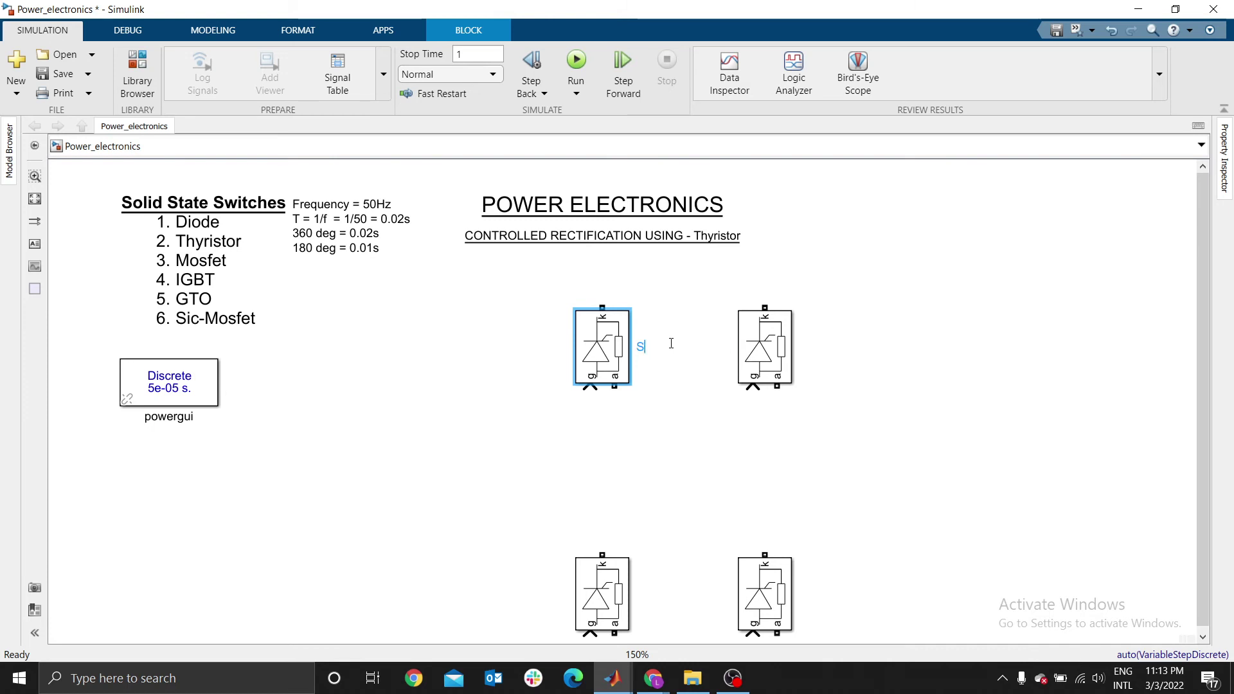
pyautogui.write('CR1')
pyautogui.click(546, 366)
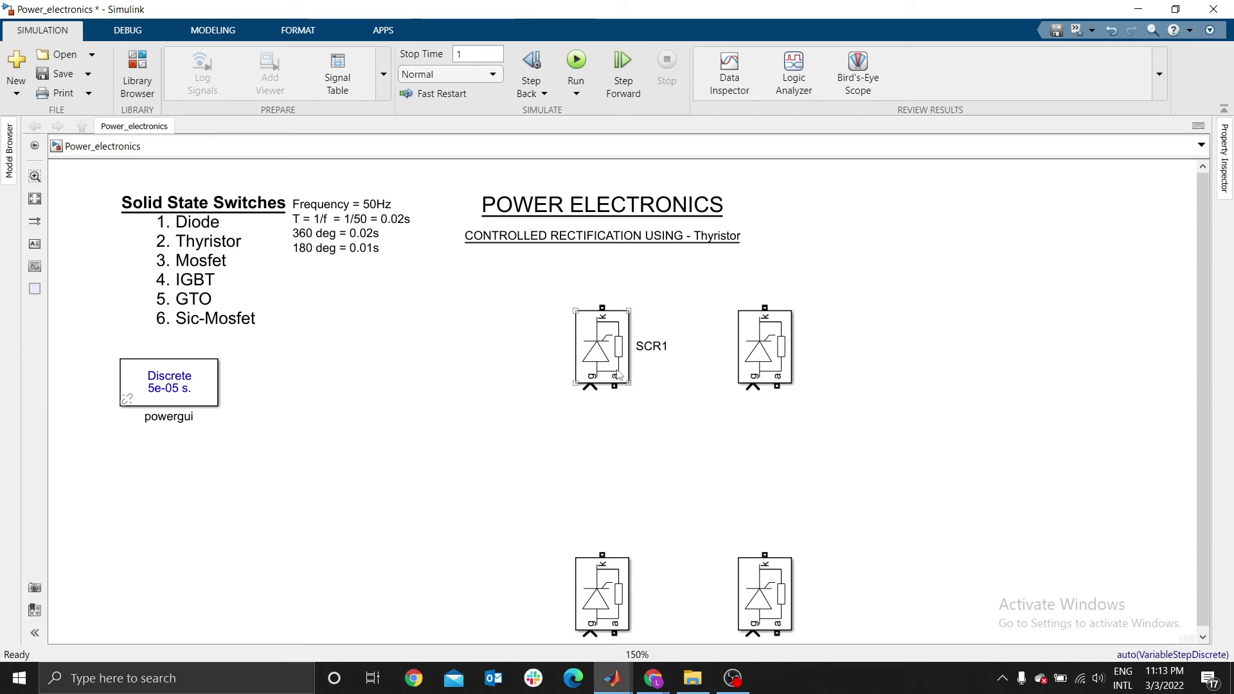
# - Rename the lower-right thyristor of the bridge as SCR2
pyautogui.click(781, 332)
pyautogui.click(569, 319)
pyautogui.click(778, 598)
pyautogui.doubleClick(838, 594)
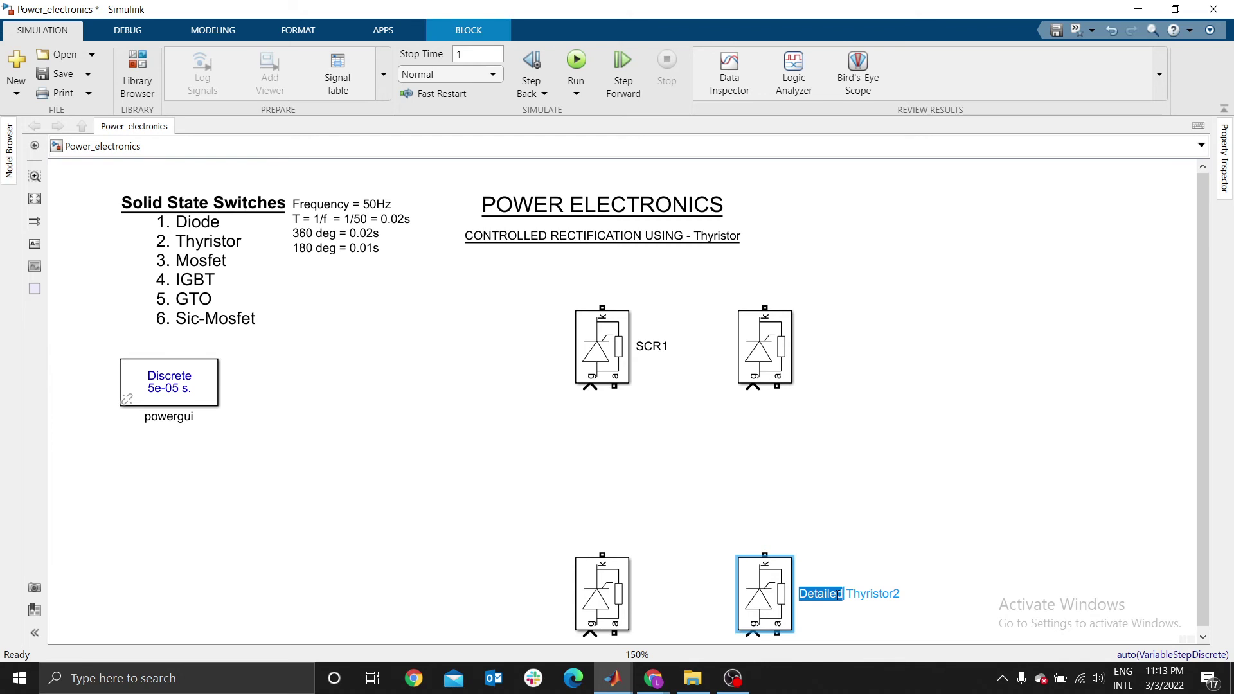
pyautogui.hotkey('ctrl', 'a')
pyautogui.write('S')
# - Rename the upper-right thyristor of the bridge as SCR3
pyautogui.click(775, 350)
pyautogui.doubleClick(812, 346)
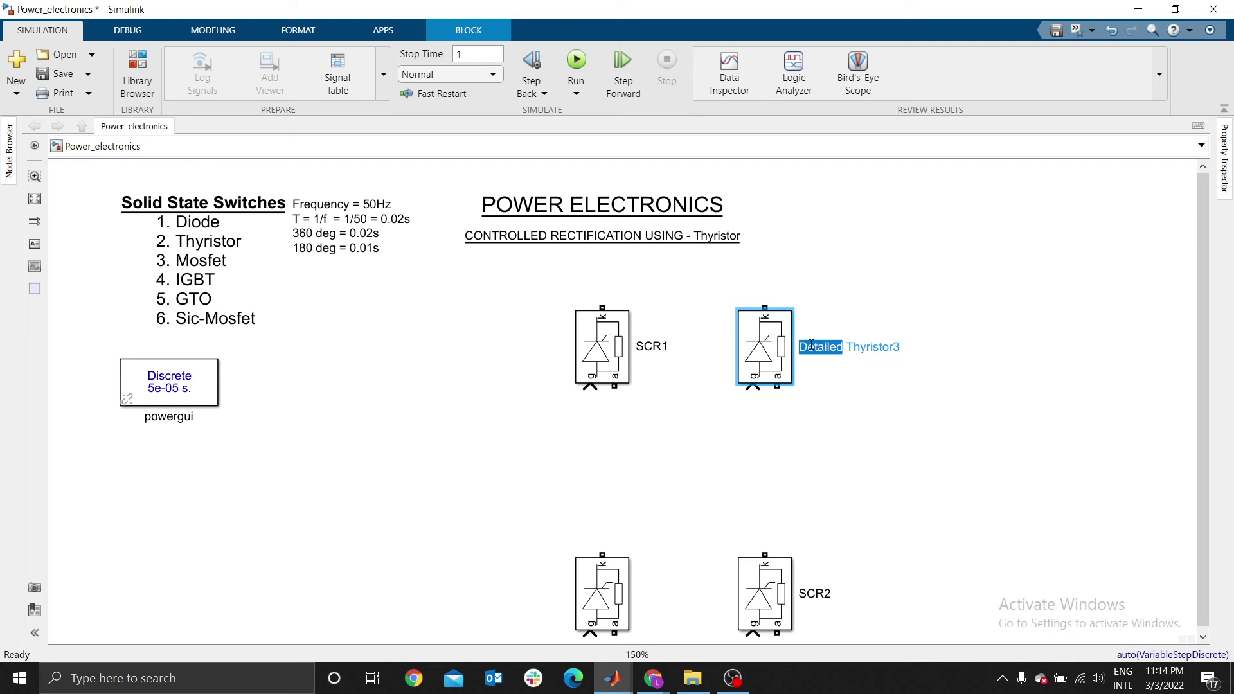
pyautogui.hotkey('ctrl', 'a')
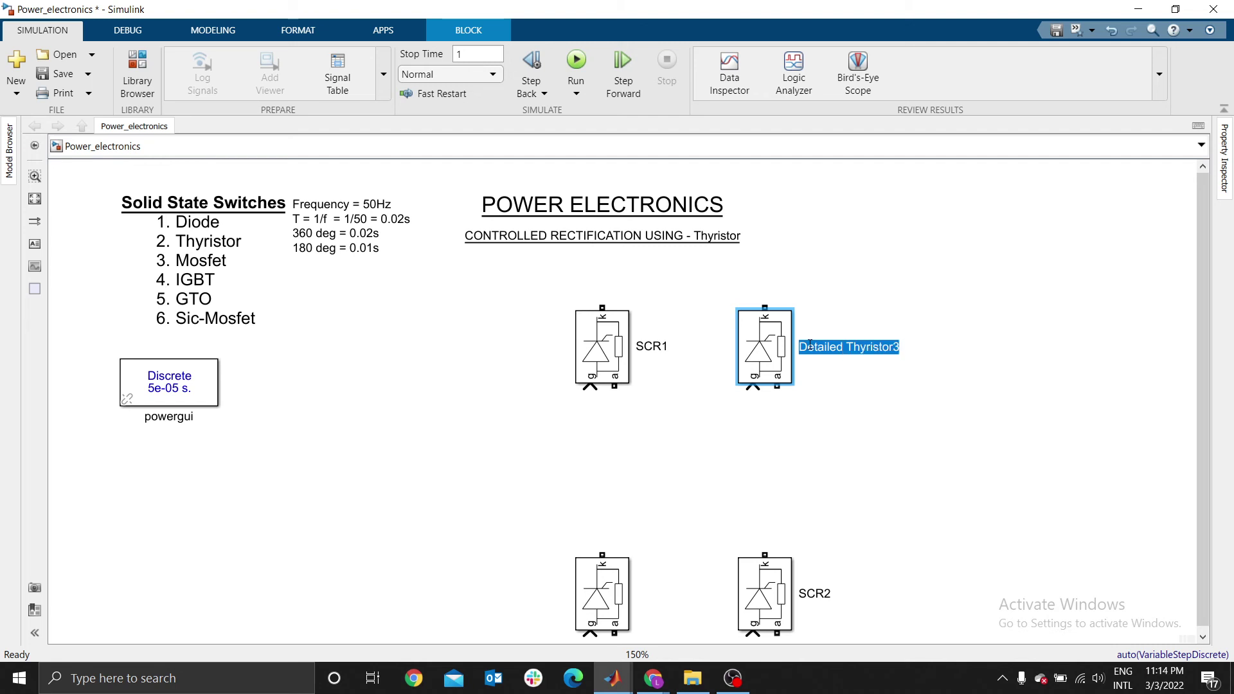
pyautogui.write('SCR3')
pyautogui.click(866, 411)
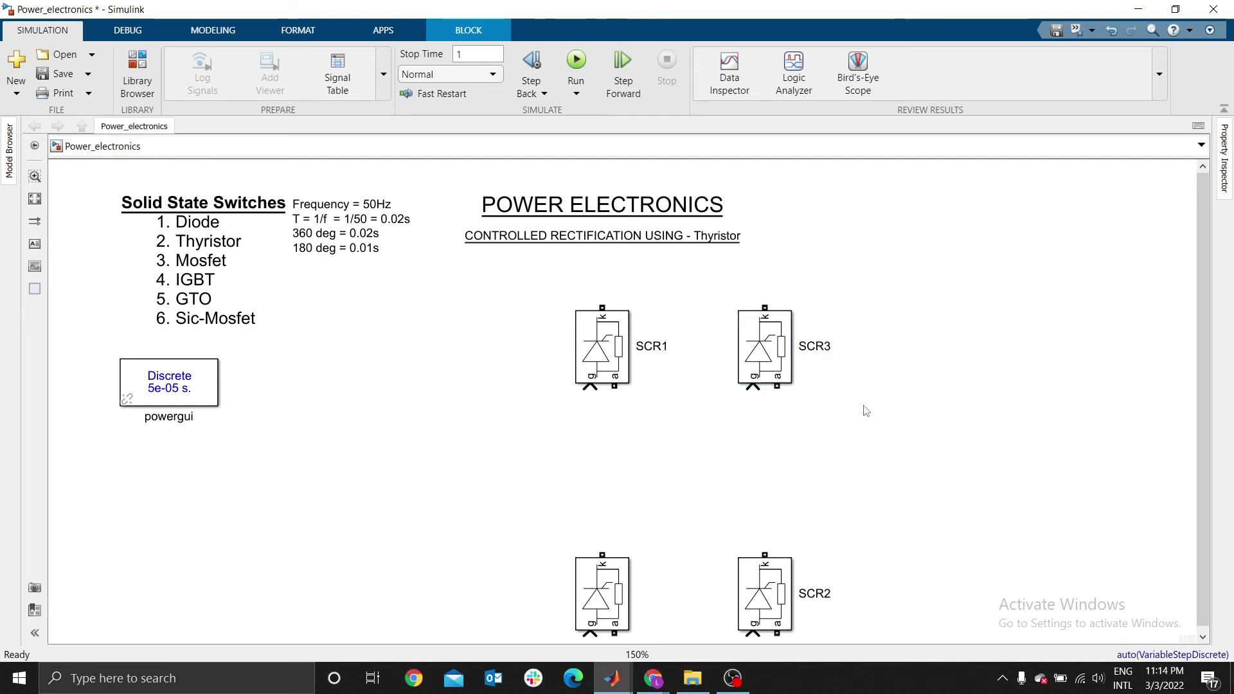
# - Rename the lower-left thyristor of the bridge as SCR4
pyautogui.click(630, 602)
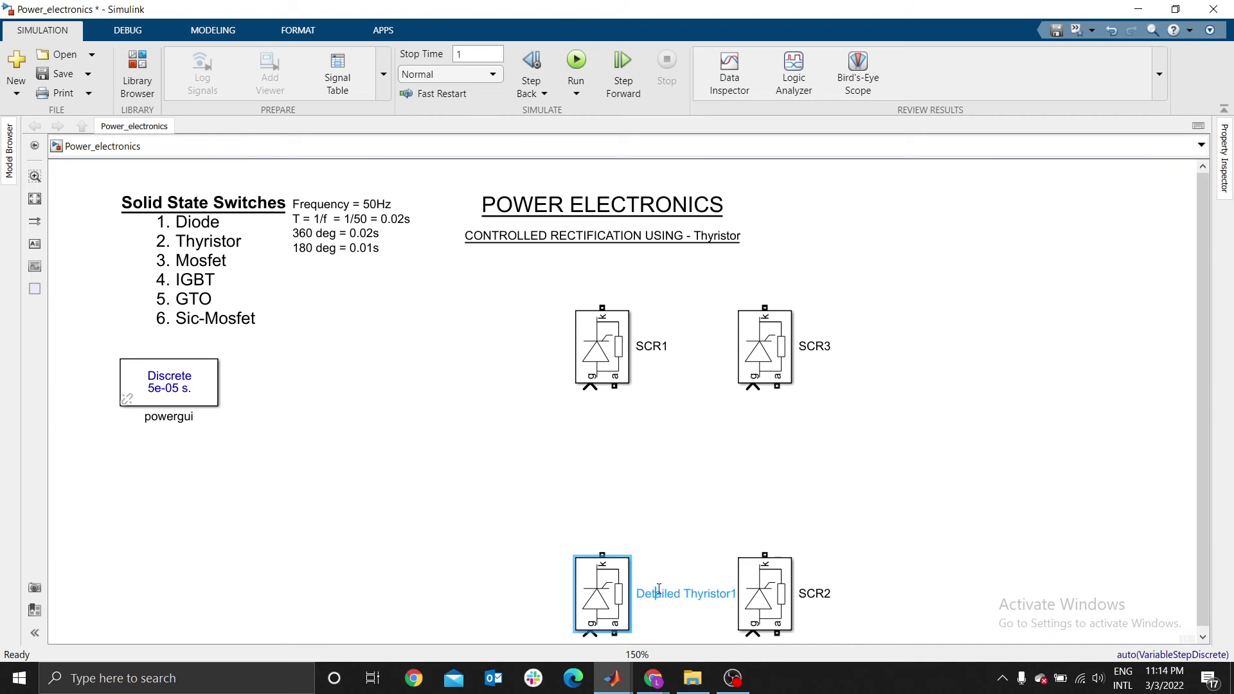
pyautogui.doubleClick(659, 589)
pyautogui.write('sc')
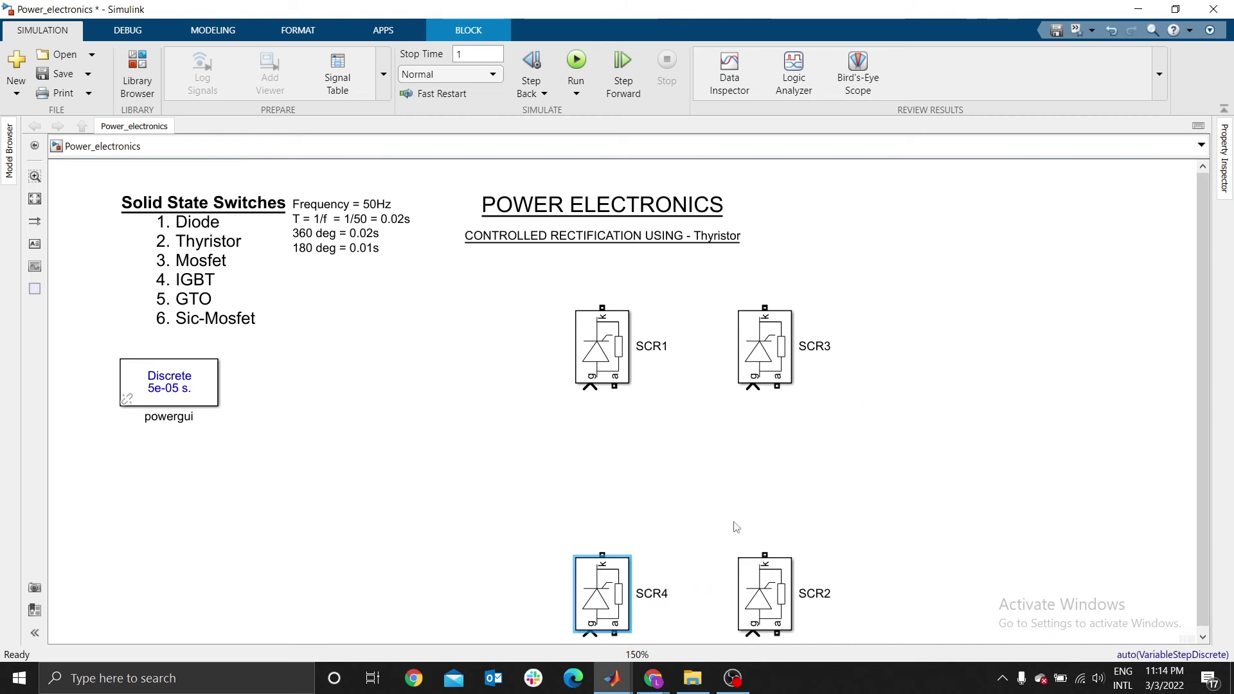
pyautogui.click(770, 472)
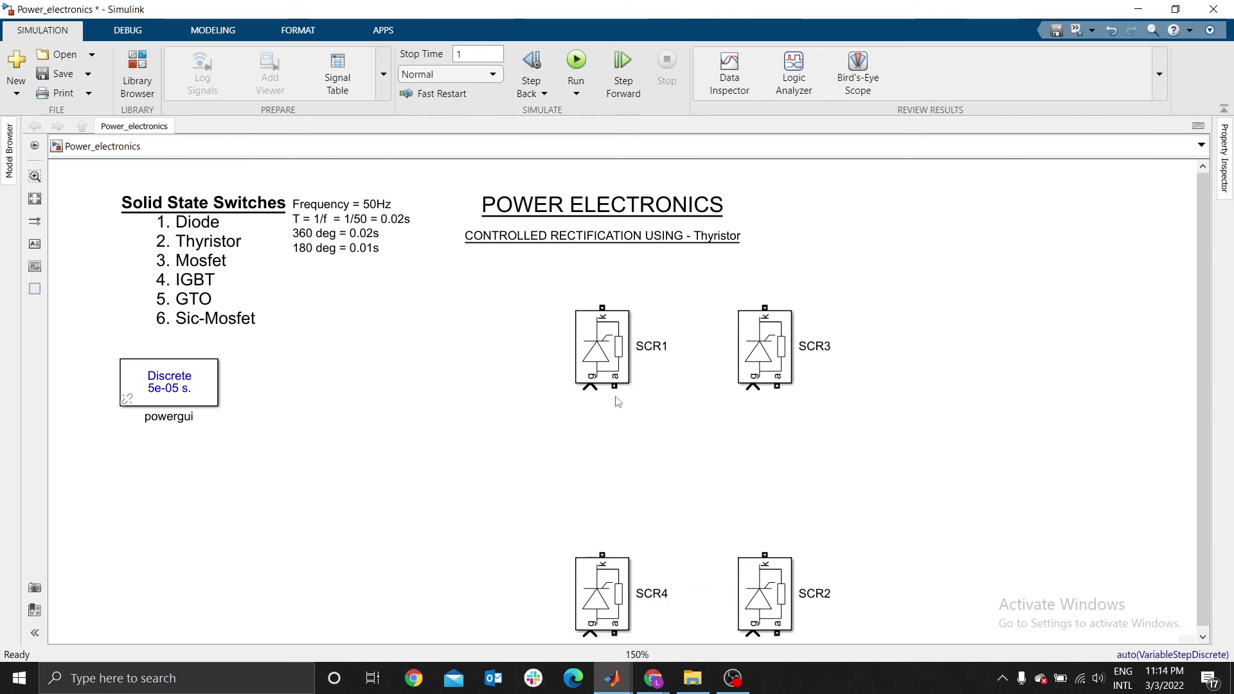
# - Wire SCR1's anode to SCR4's cathode and SCR3's anode to SCR2's cathode, shifting the upper thyristors so both wires run straight
pyautogui.moveTo(614, 385); pyautogui.dragTo(602, 543)
pyautogui.moveTo(612, 351); pyautogui.dragTo(600, 352)
pyautogui.moveTo(778, 386); pyautogui.dragTo(765, 554)
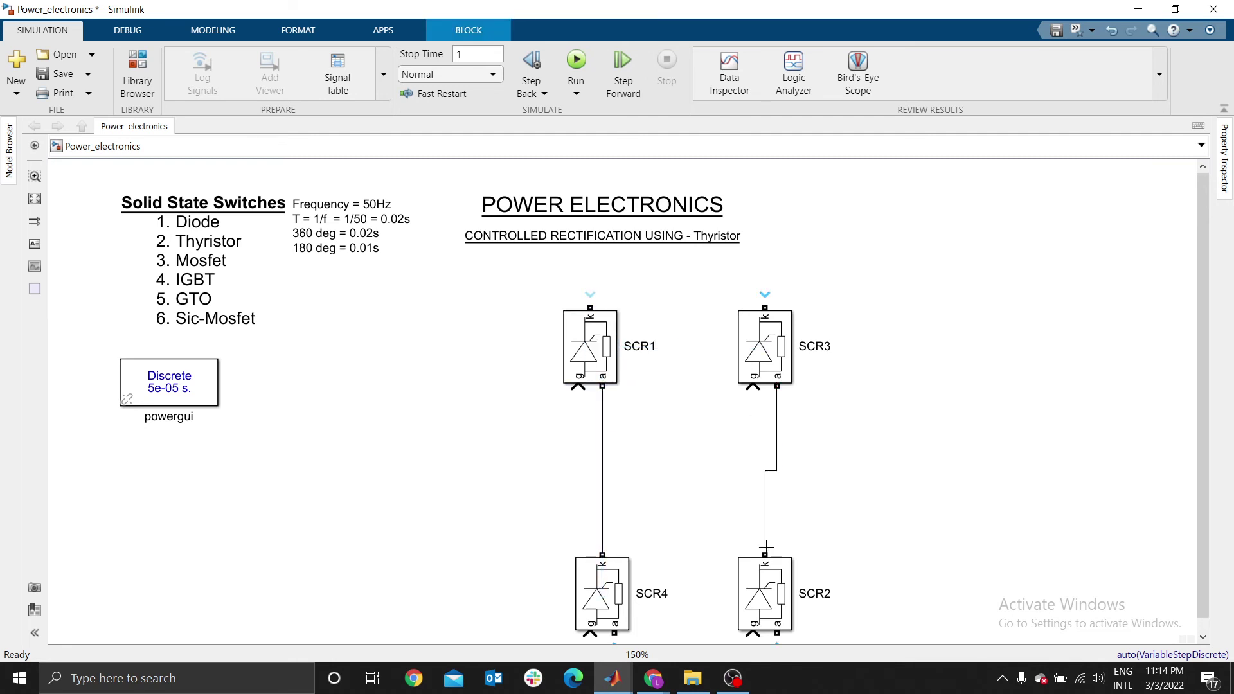
pyautogui.moveTo(765, 358); pyautogui.dragTo(753, 358)
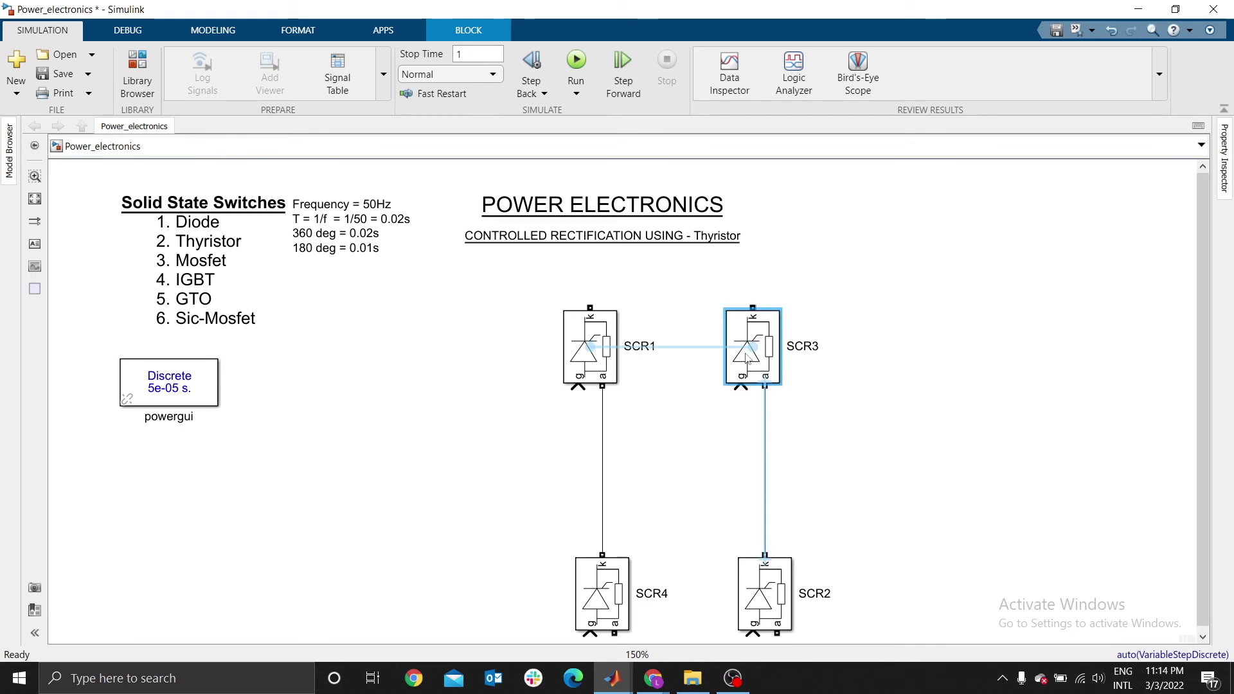
pyautogui.click(833, 446)
# - Add a Pulse Generator from the Simulink Sources library beside SCR1's gate
pyautogui.moveTo(577, 389); pyautogui.dragTo(556, 413)
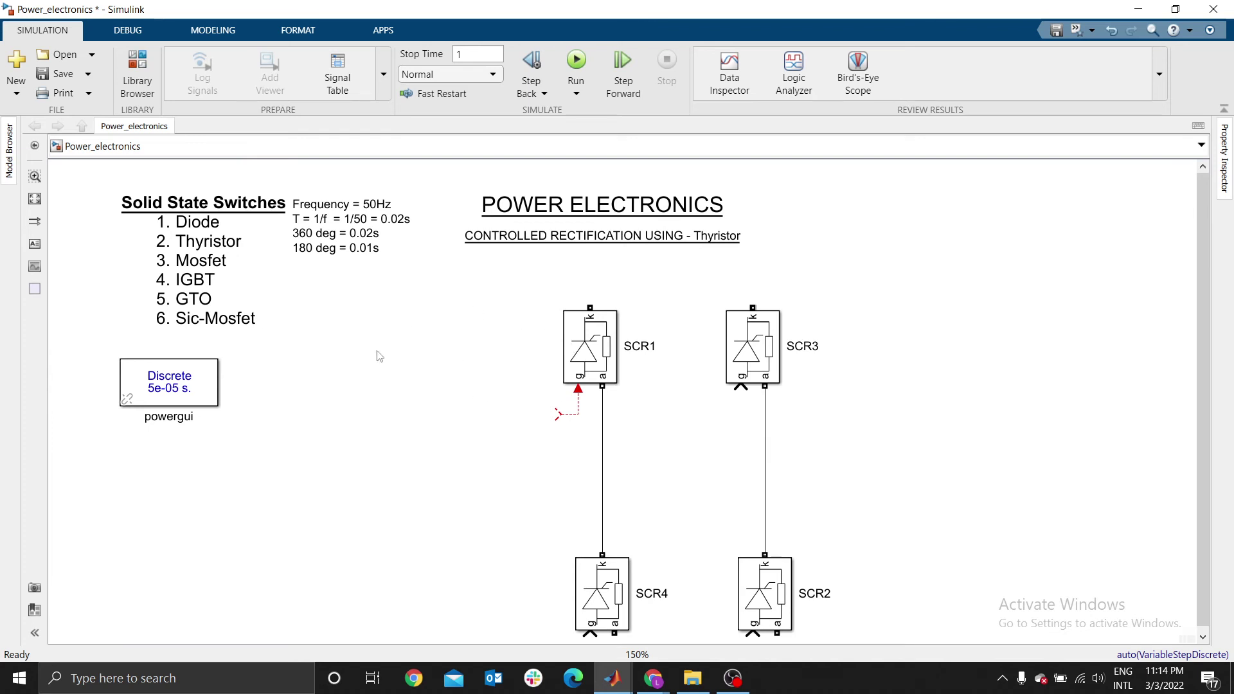
pyautogui.click(137, 74)
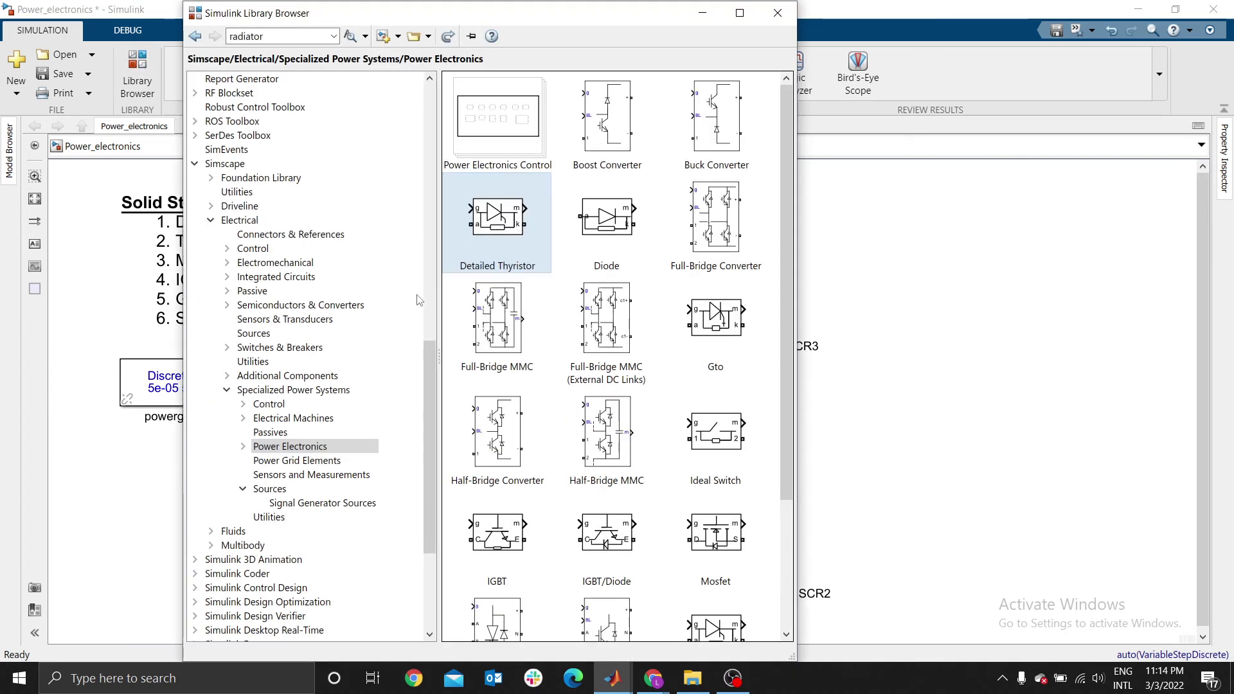
pyautogui.moveTo(430, 448); pyautogui.dragTo(429, 191)
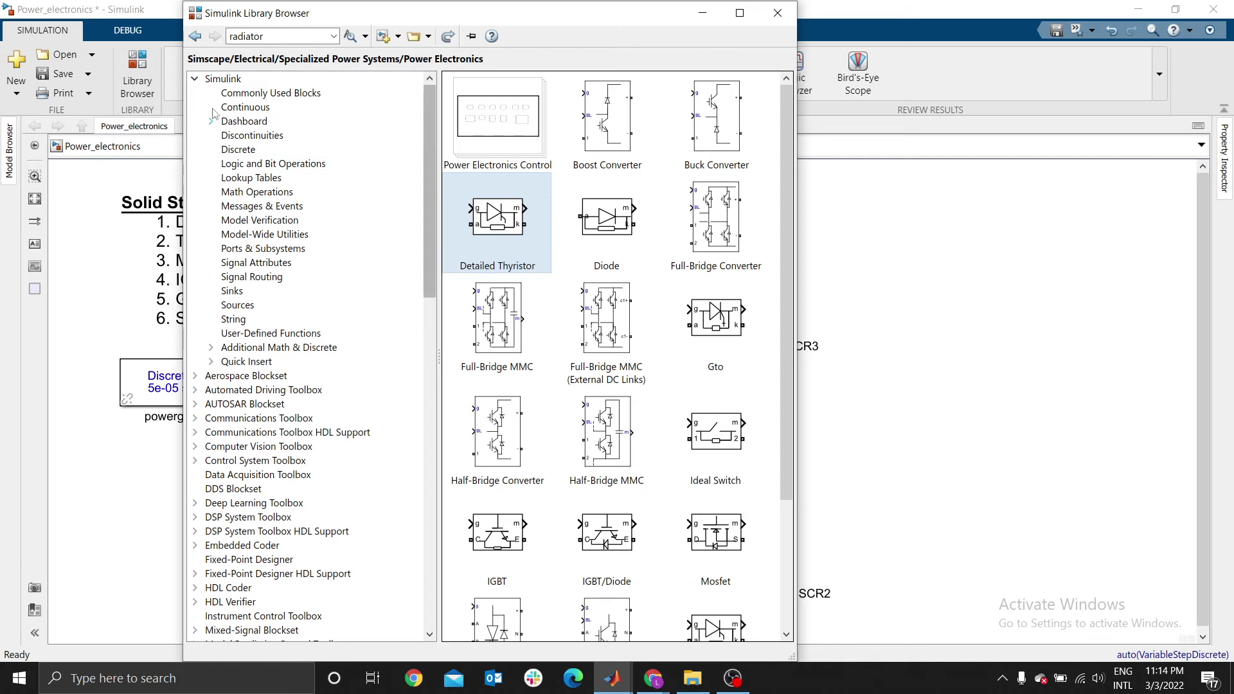
pyautogui.click(238, 306)
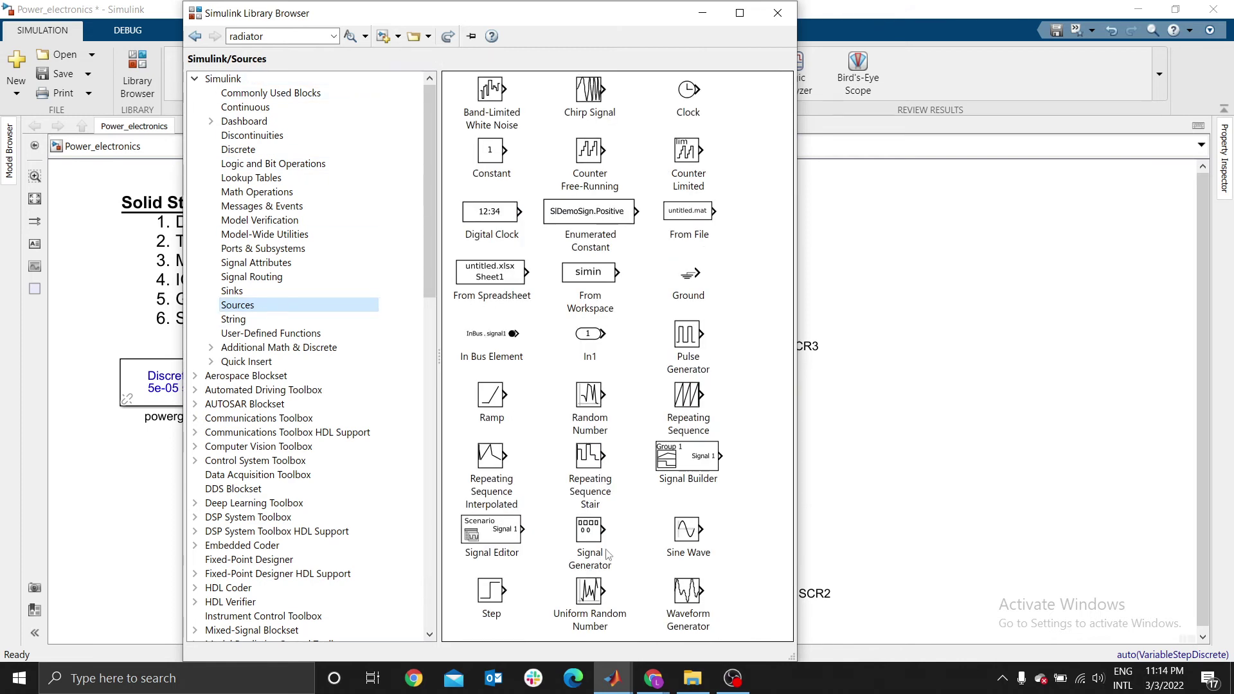
pyautogui.moveTo(693, 362); pyautogui.dragTo(551, 414)
pyautogui.moveTo(531, 373); pyautogui.dragTo(577, 432)
pyautogui.click(545, 452)
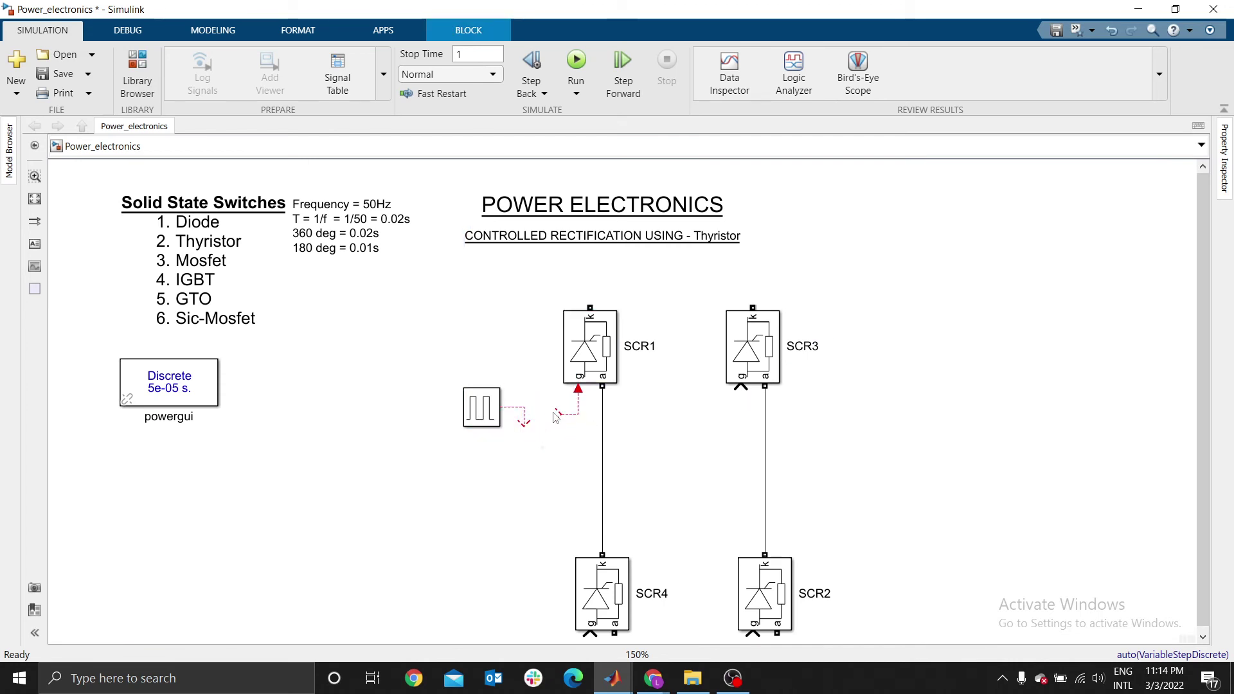
# - Delete the loose line stubs beside SCR1 and connect the pulse generator's output to SCR1's gate
pyautogui.moveTo(518, 387); pyautogui.dragTo(570, 445)
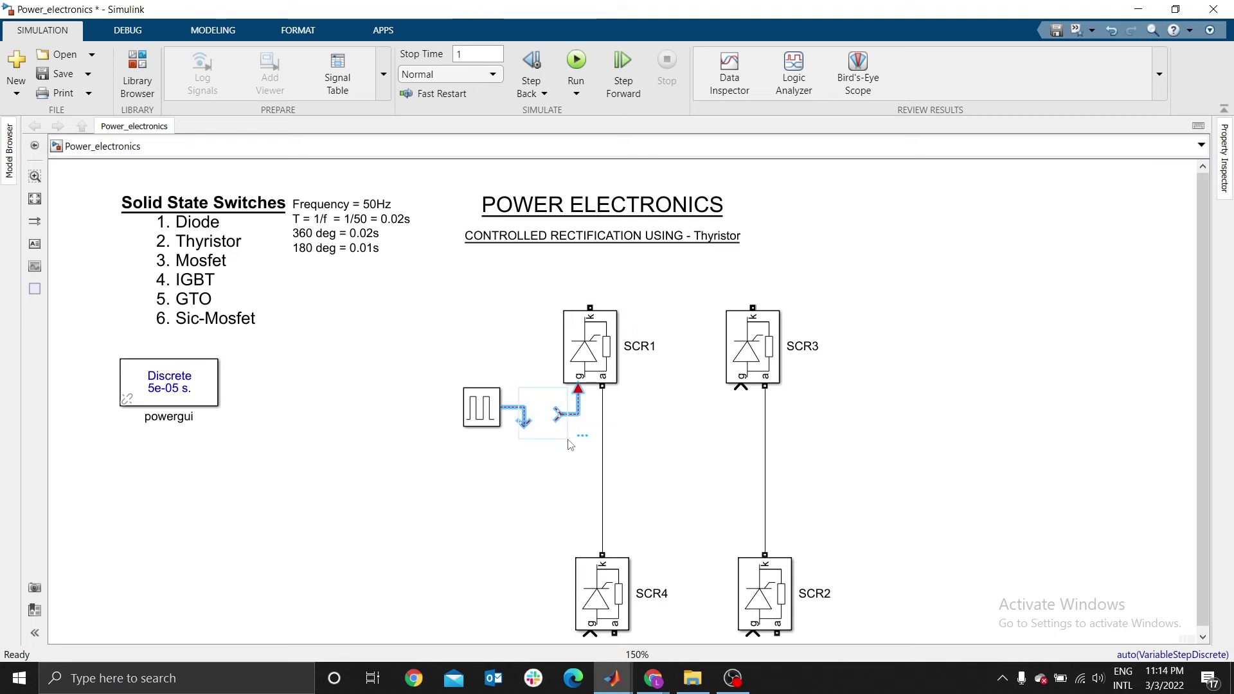
pyautogui.press('Delete')
pyautogui.click(532, 405)
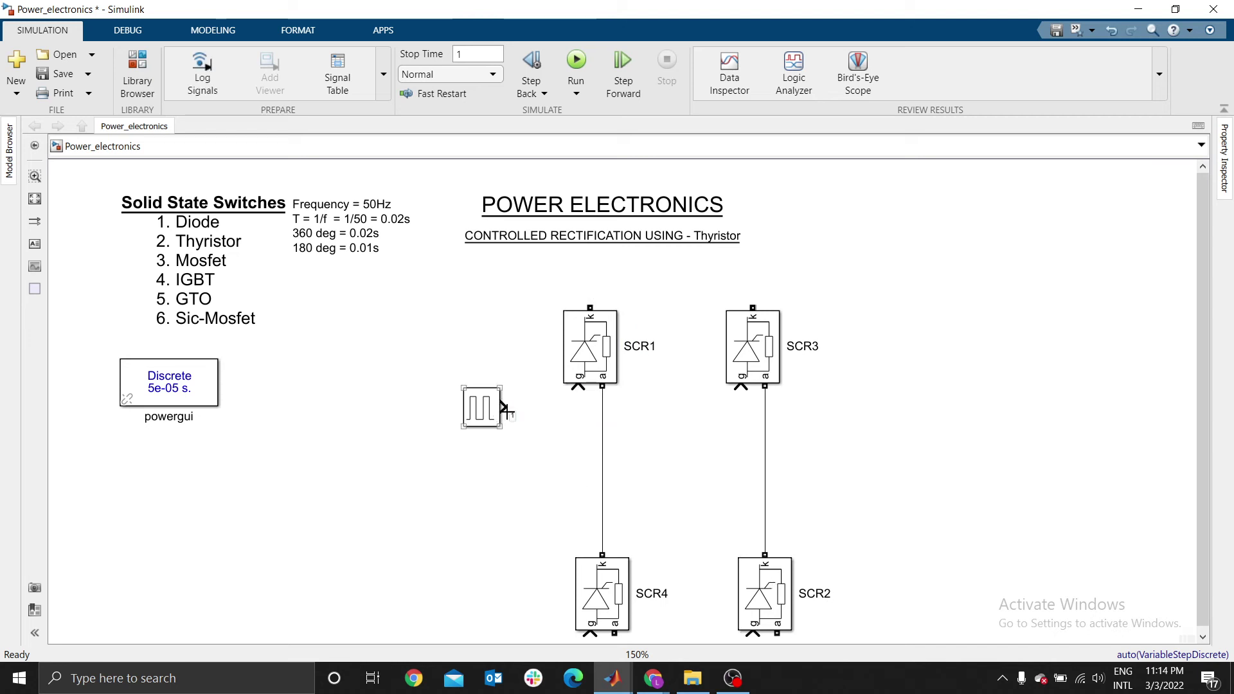
pyautogui.moveTo(503, 407); pyautogui.dragTo(579, 390)
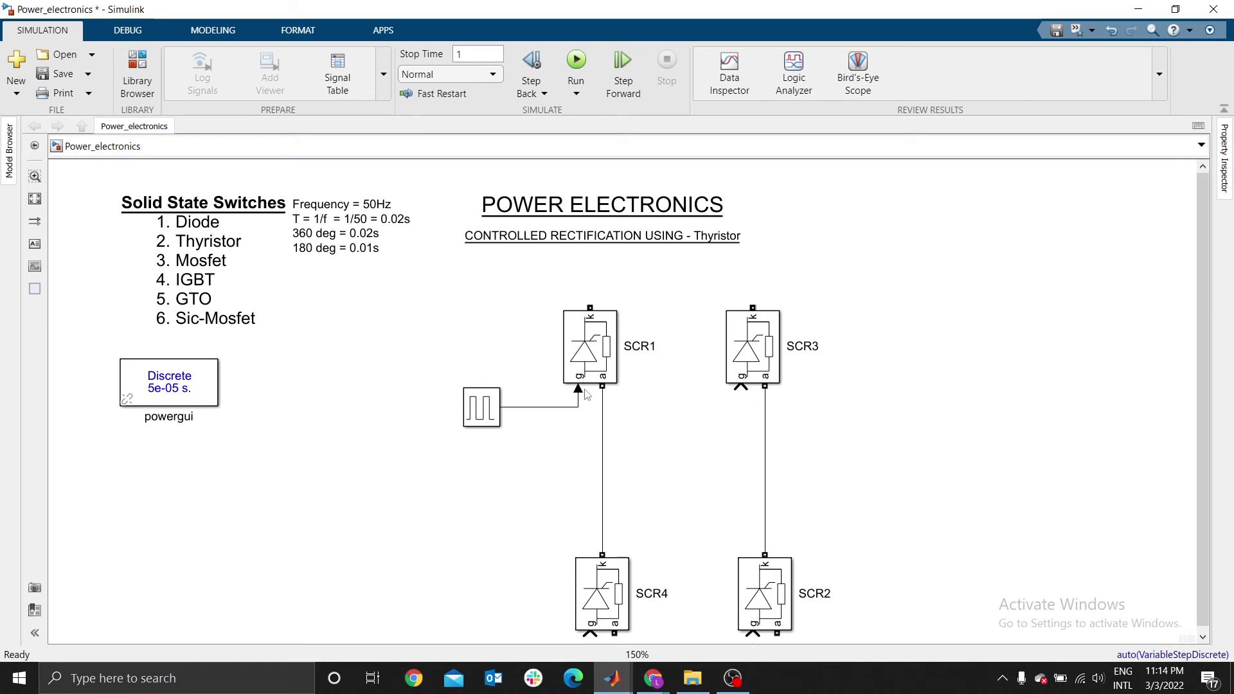
pyautogui.scroll(-3, 700, 437)
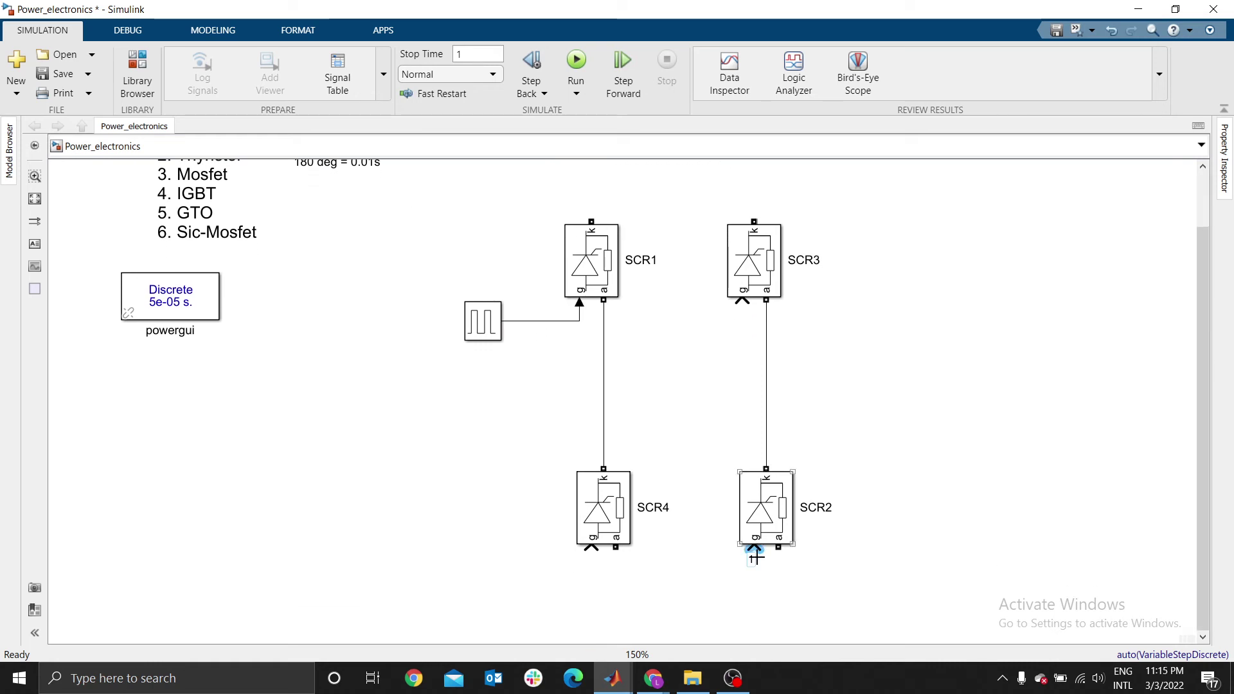
pyautogui.moveTo(754, 551); pyautogui.dragTo(760, 580)
pyautogui.click(640, 257)
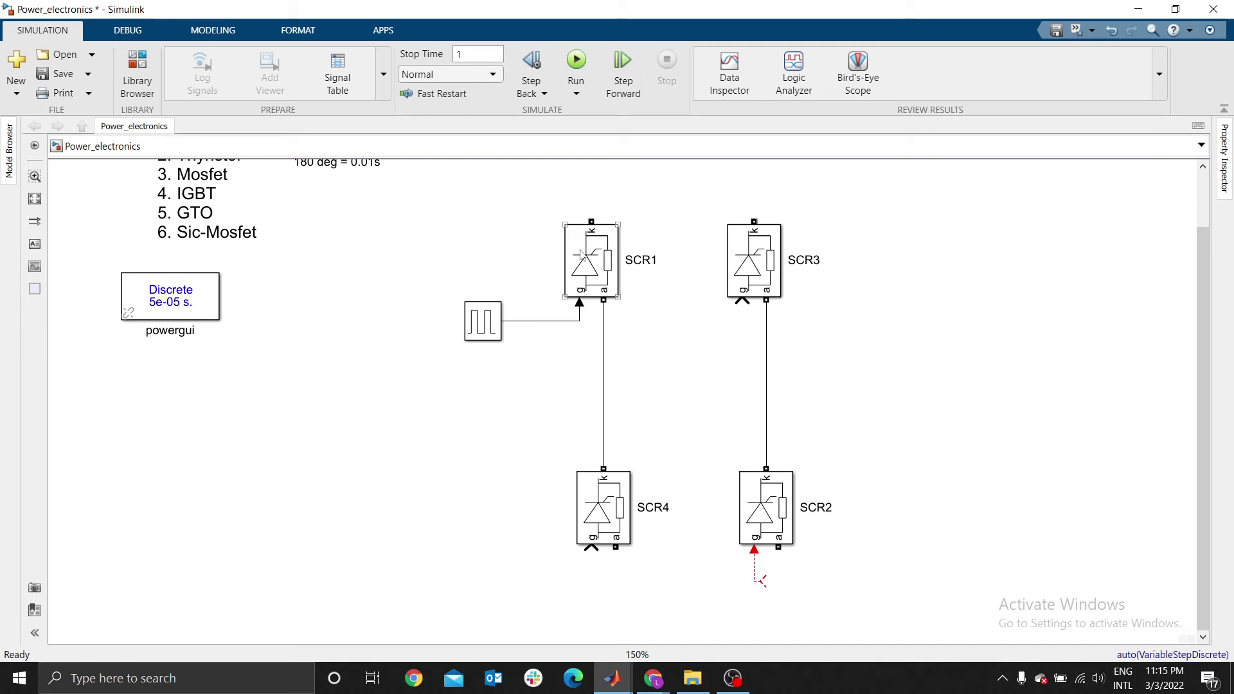
pyautogui.click(765, 522)
pyautogui.click(575, 209)
pyautogui.click(610, 524)
# - Branch the pulse generator's output line downward and add a Goto block below the branch
pyautogui.moveTo(528, 321); pyautogui.dragTo(527, 351)
pyautogui.doubleClick(533, 392)
pyautogui.write('got')
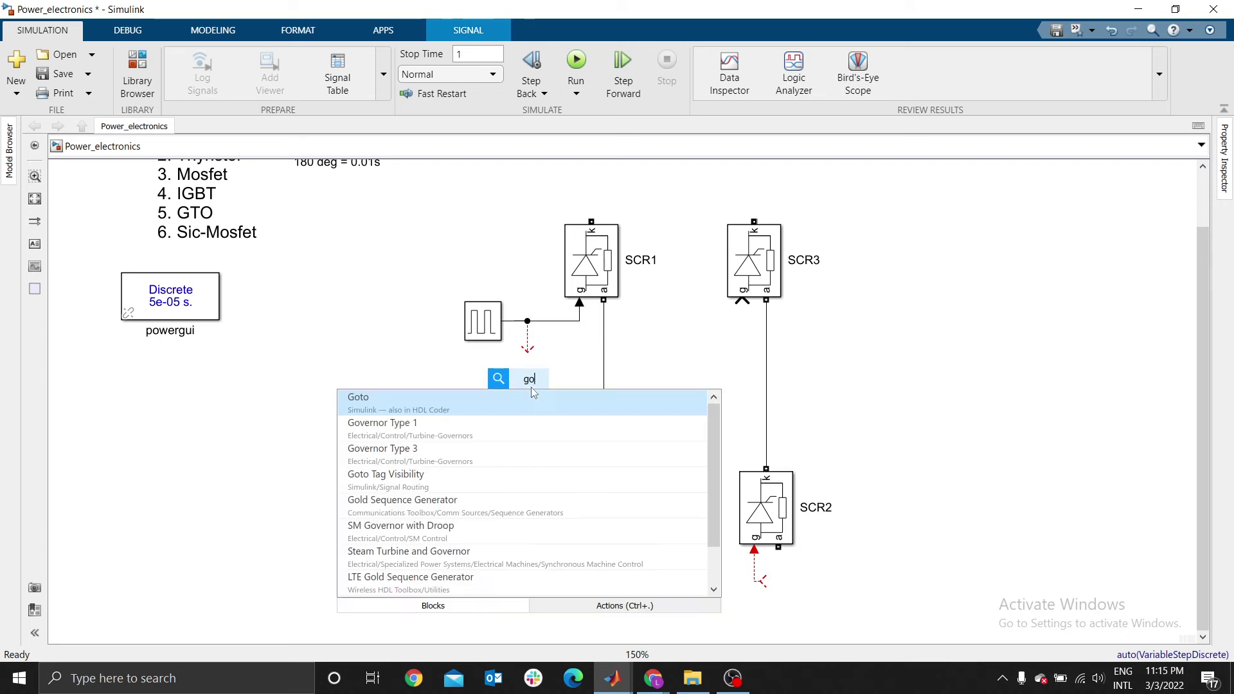
pyautogui.click(407, 397)
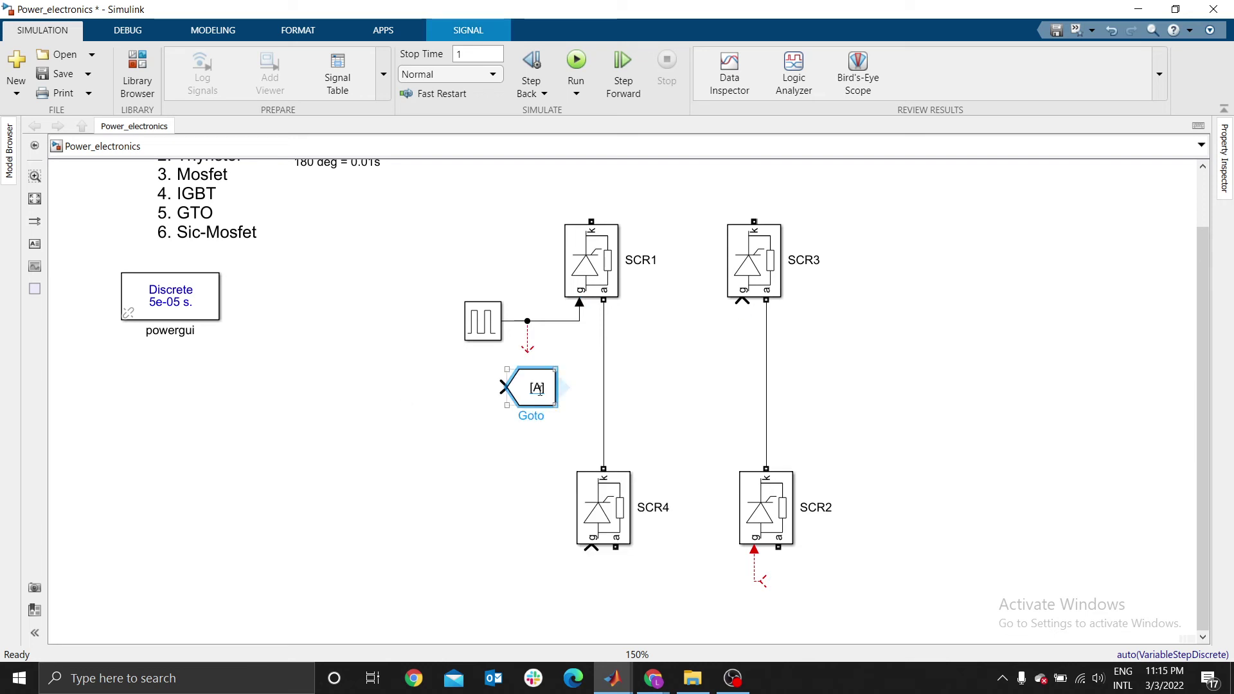
pyautogui.click(491, 458)
# - Rotate the Goto block so its input faces up and connect the pulse branch straight down into it
pyautogui.click(521, 417)
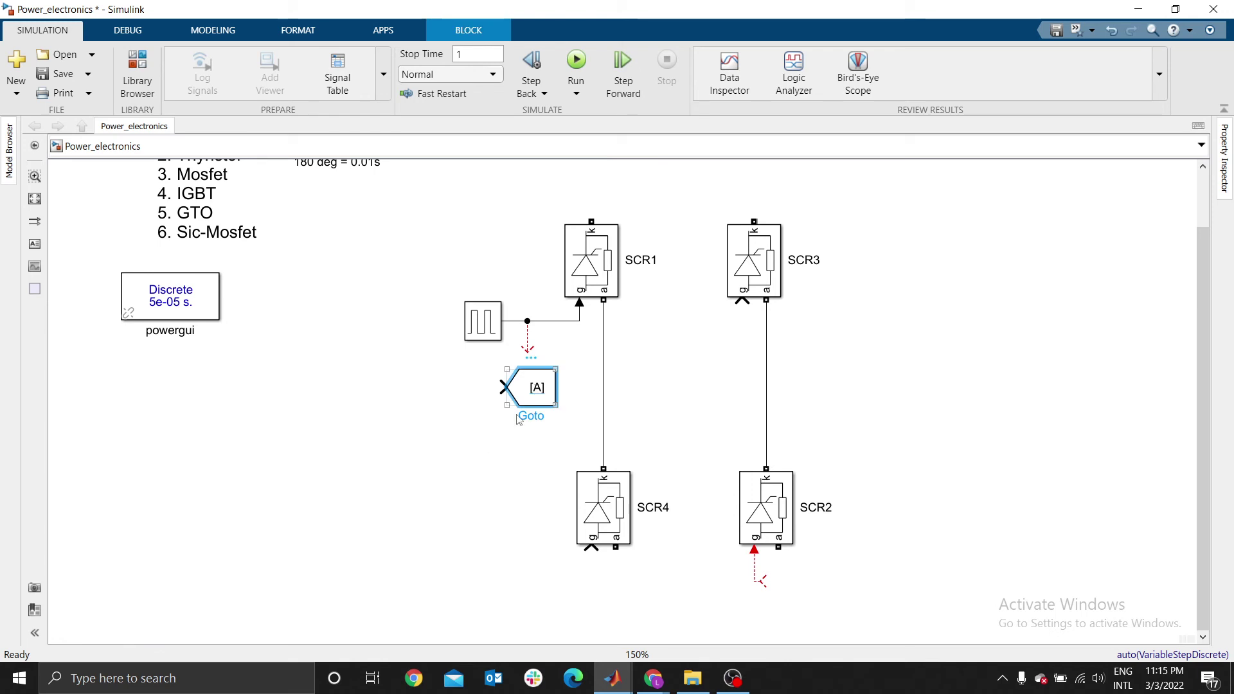
pyautogui.hotkey('ctrl', 'r')
pyautogui.moveTo(528, 350); pyautogui.dragTo(532, 362)
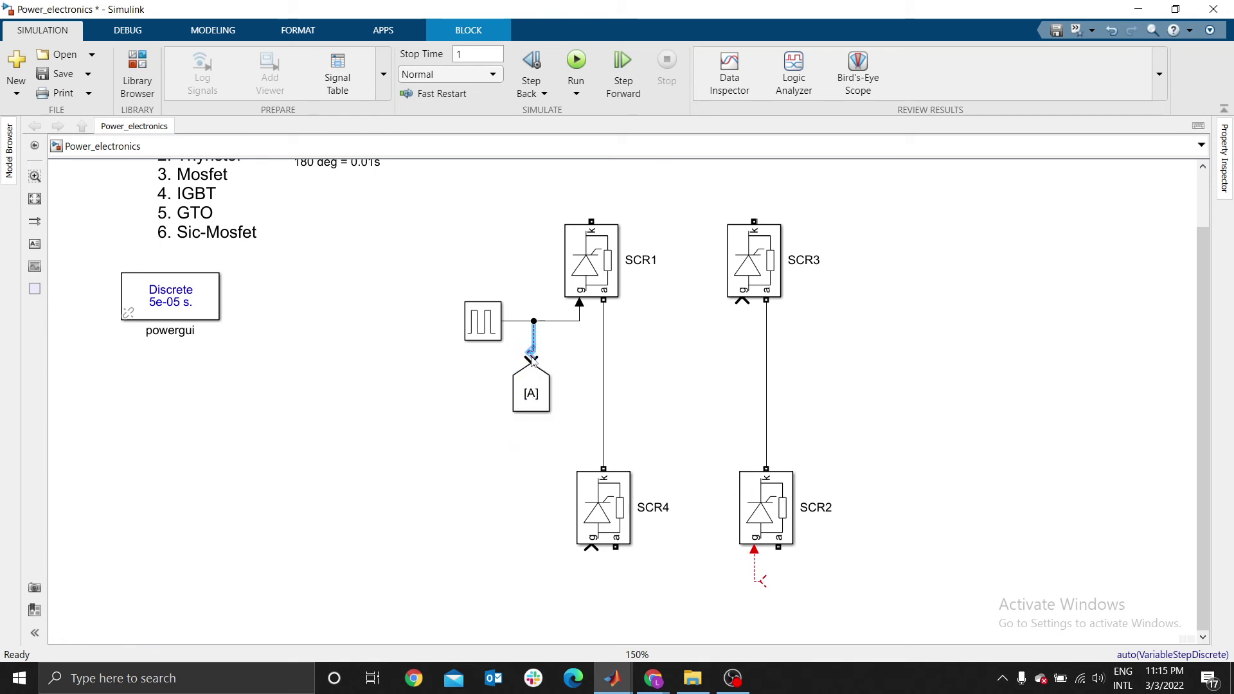
pyautogui.hotkey('ctrl', 'z')
pyautogui.click(527, 358)
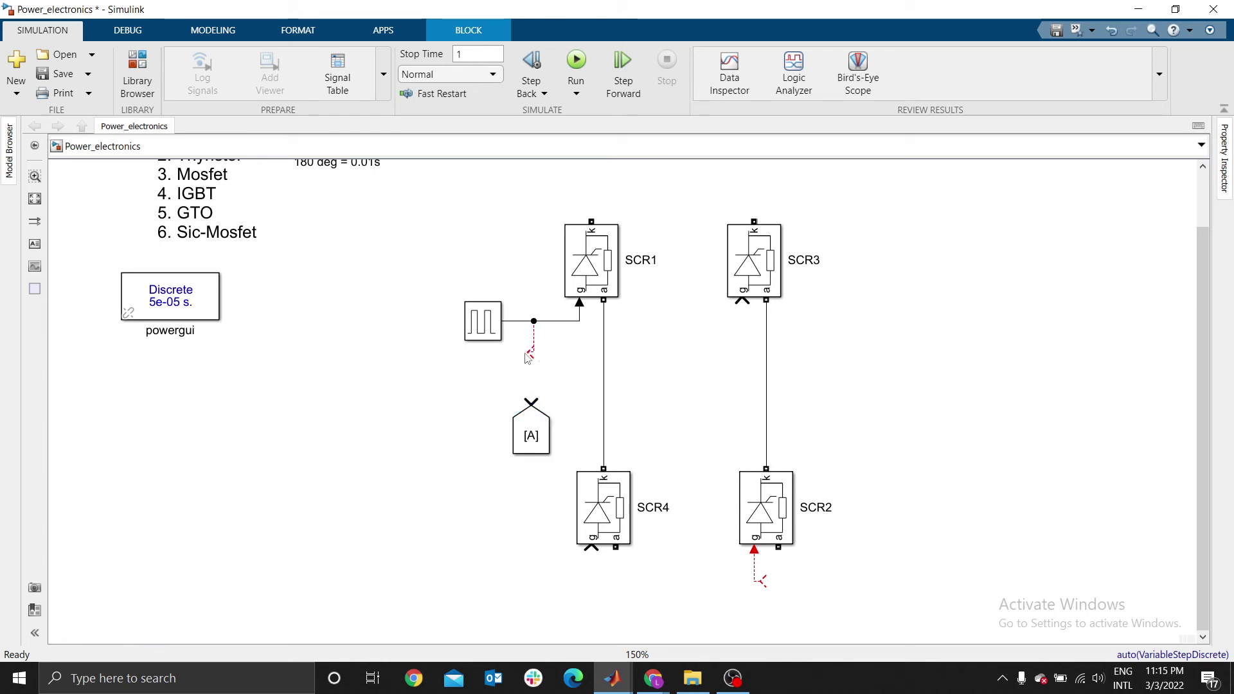
pyautogui.moveTo(530, 352); pyautogui.dragTo(532, 384)
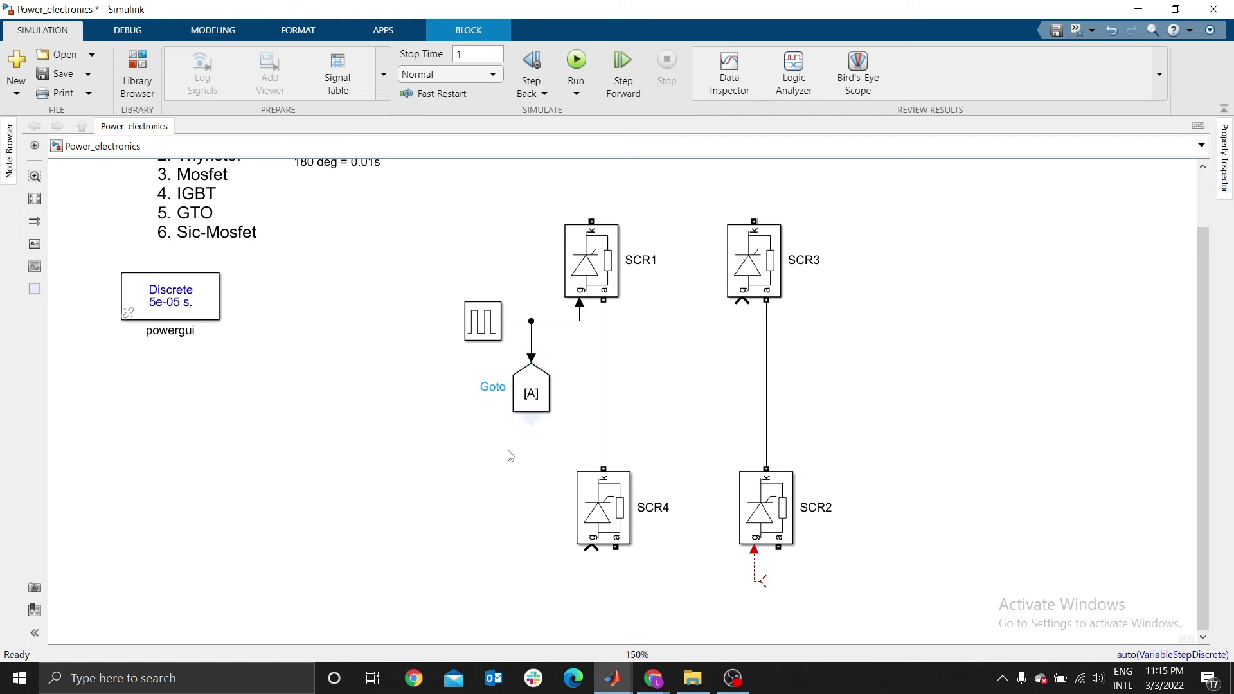
# - Create the matching From block from the Goto block and place it below the gap between SCR4 and SCR2
pyautogui.moveTo(531, 420); pyautogui.dragTo(707, 620)
pyautogui.hotkey('ctrl', 'r')
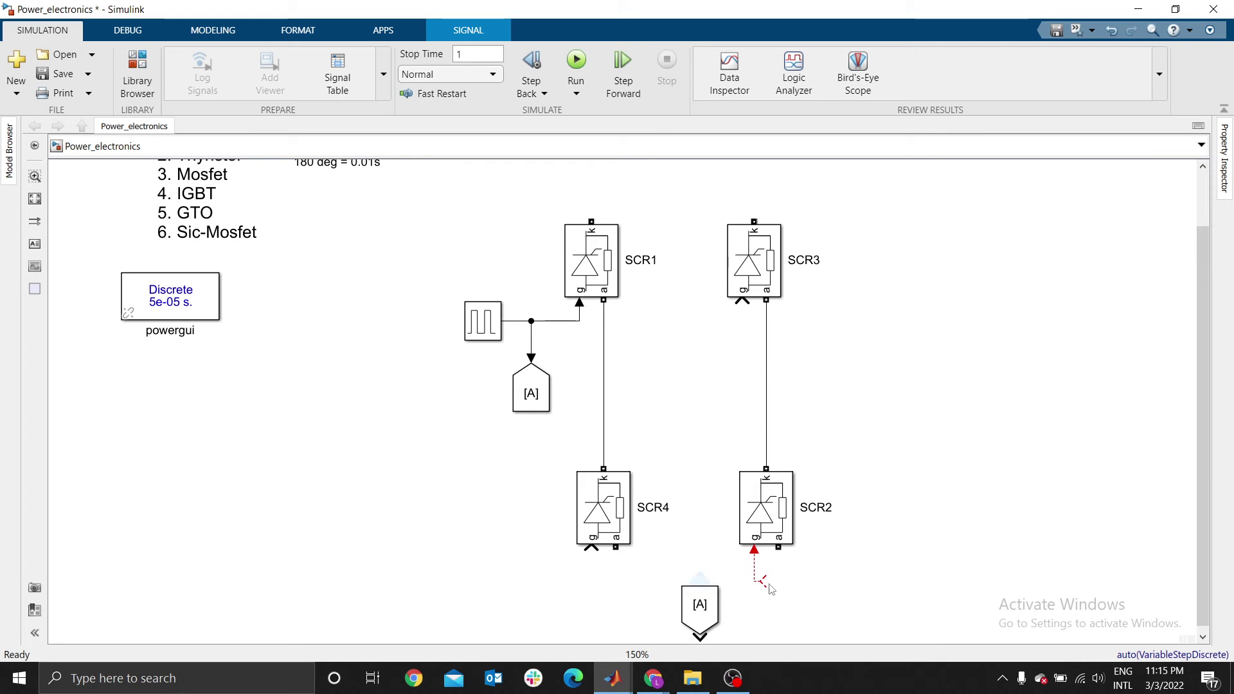
pyautogui.moveTo(772, 590); pyautogui.dragTo(760, 617)
pyautogui.click(699, 601)
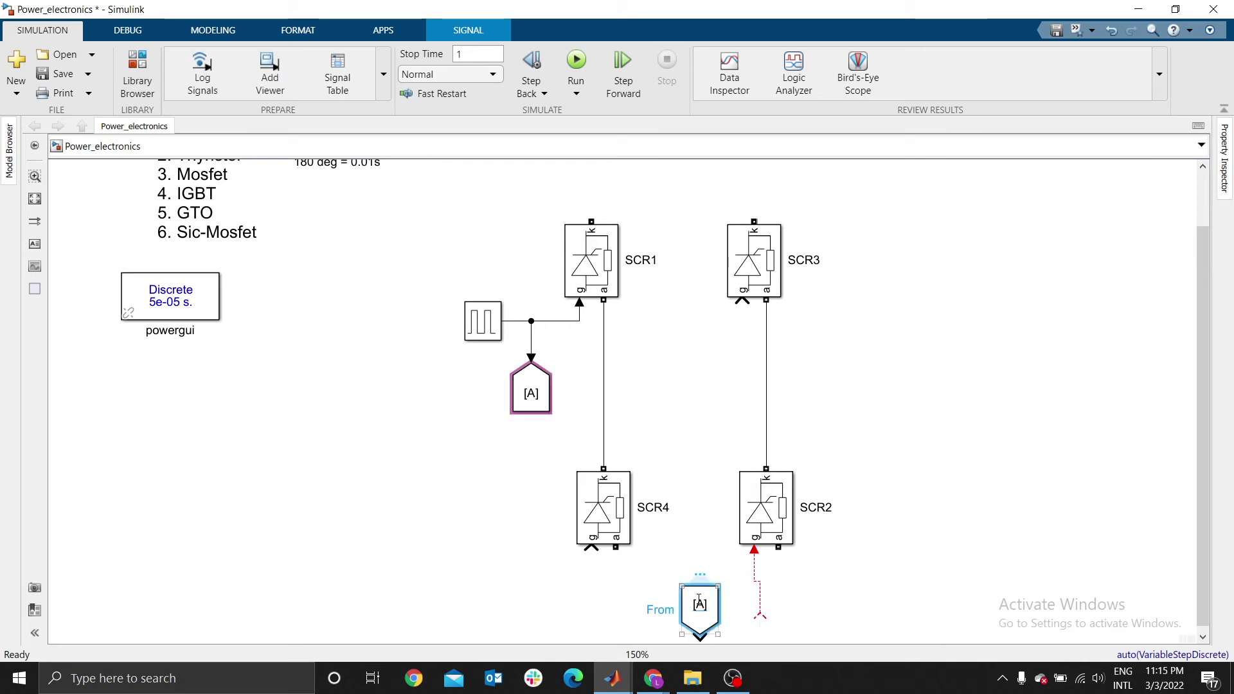
# - Rotate the From block so its output faces right and connect it to SCR2's gate in place of the loose line
pyautogui.hotkey('ctrl', 'r')
pyautogui.hotkey('ctrl', 'r')
pyautogui.hotkey('ctrl', 'r')
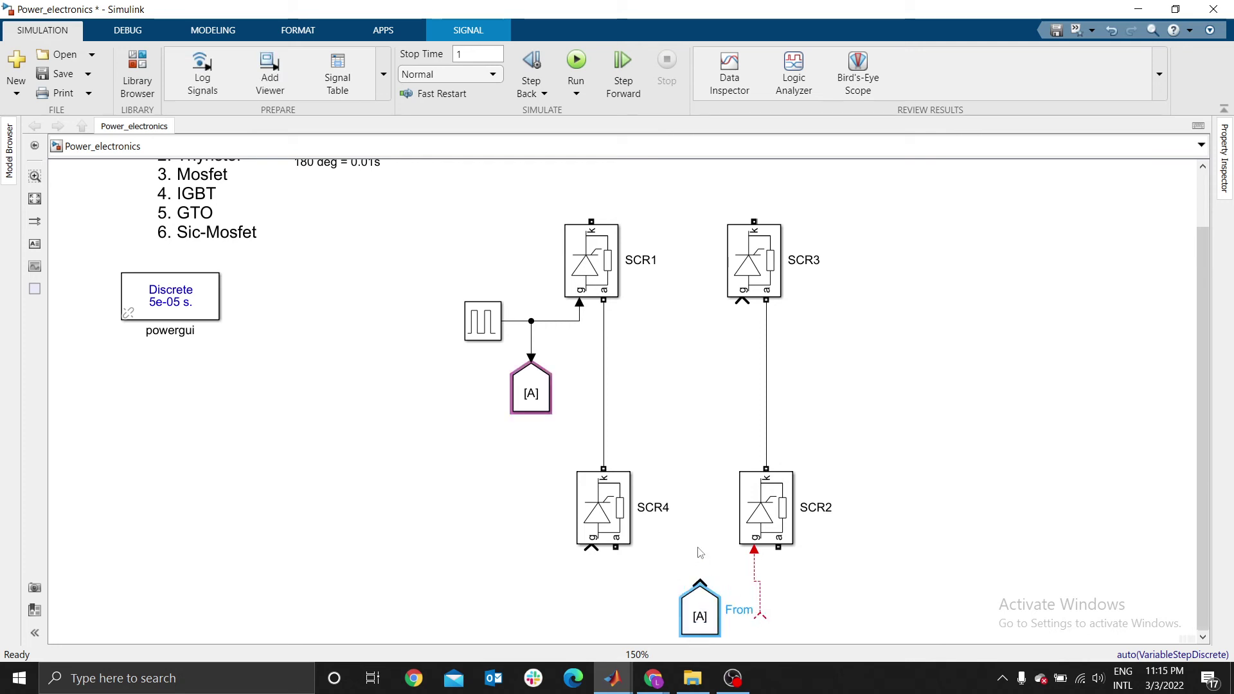
pyautogui.click(730, 591)
pyautogui.moveTo(730, 606); pyautogui.dragTo(755, 548)
pyautogui.press('Delete')
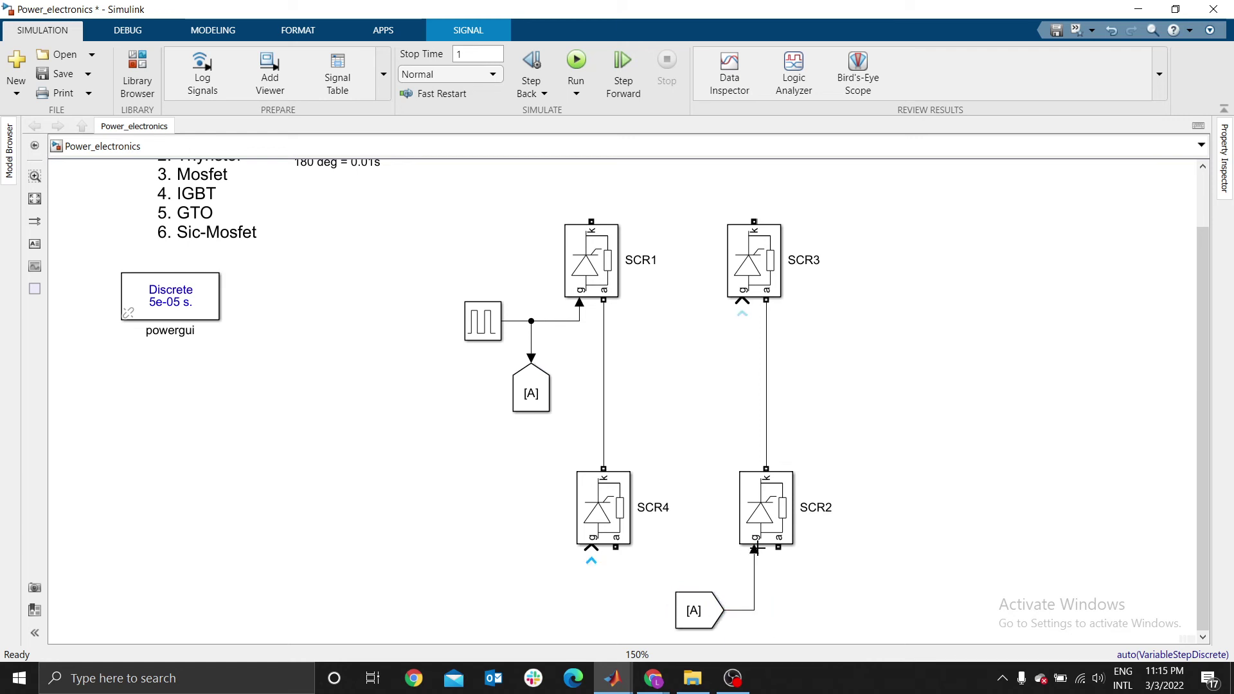
# - Rename the pulse generator as p1 and place a copy named p2 below it, beside SCR4
pyautogui.click(488, 339)
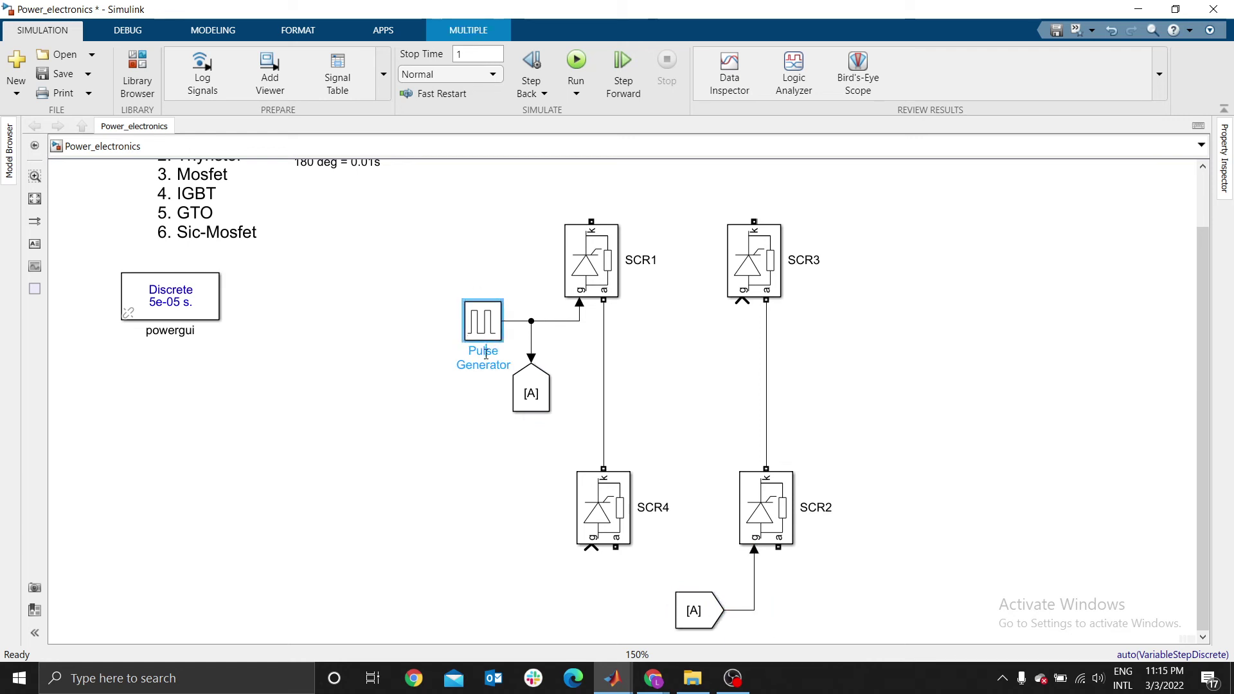
pyautogui.doubleClick(484, 355)
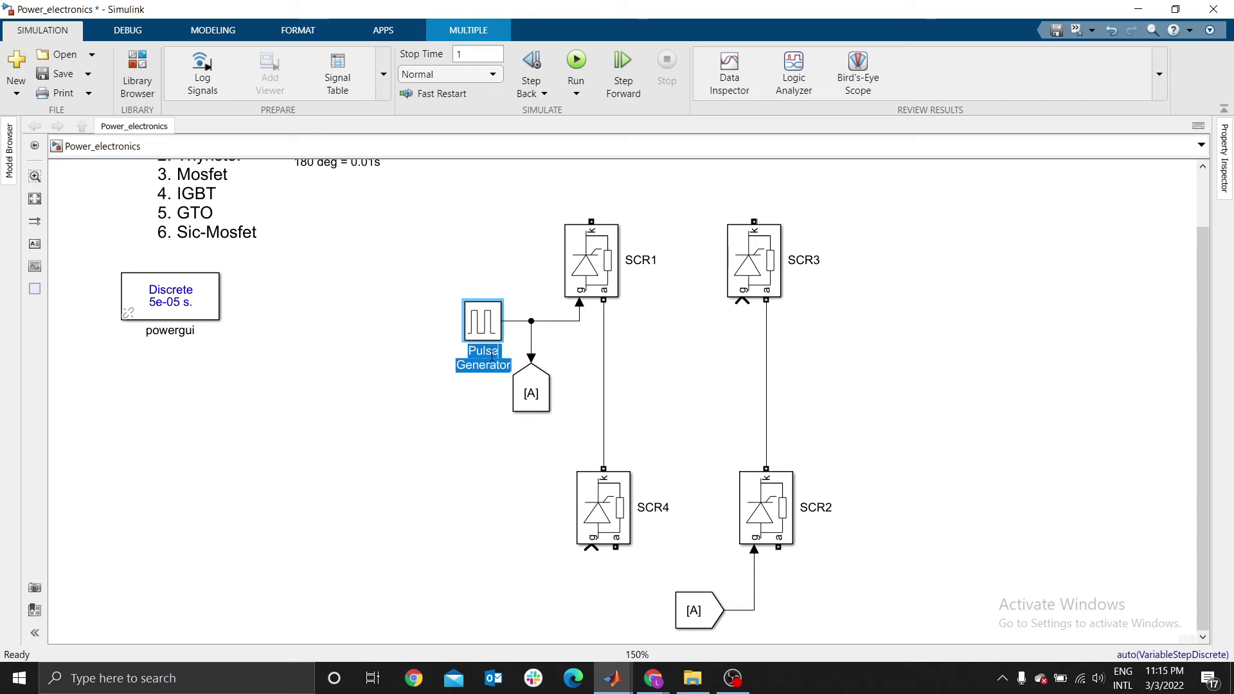
pyautogui.write('1')
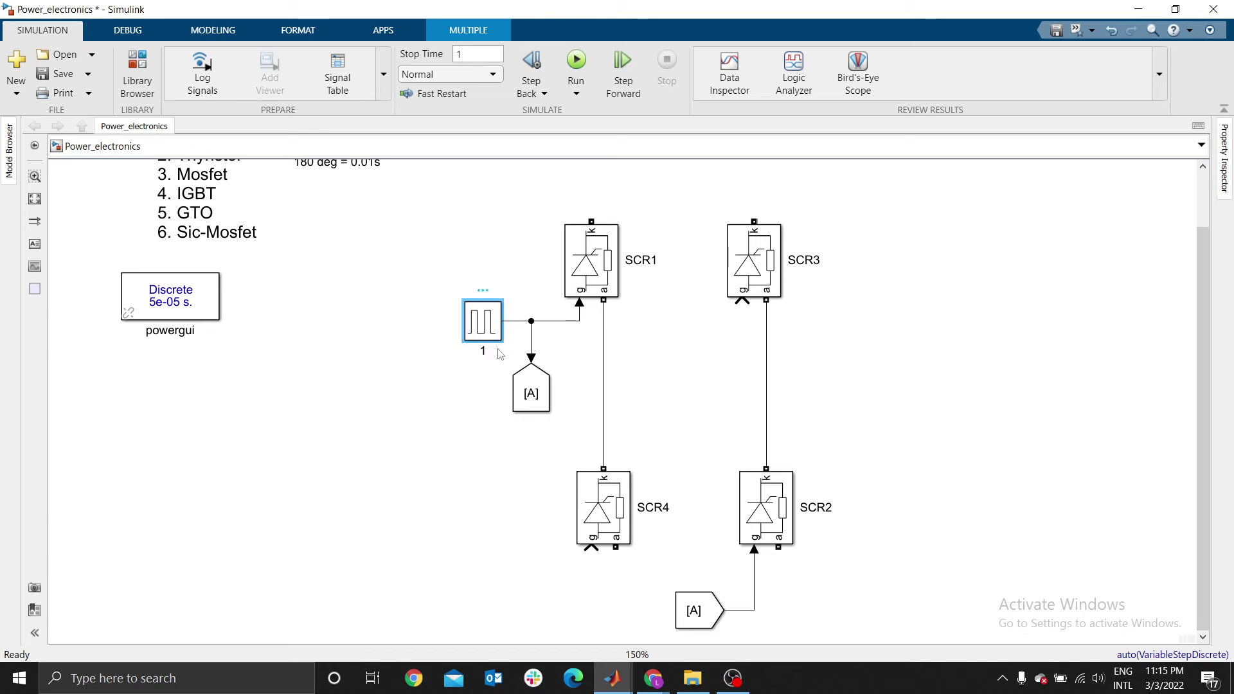
pyautogui.doubleClick(486, 349)
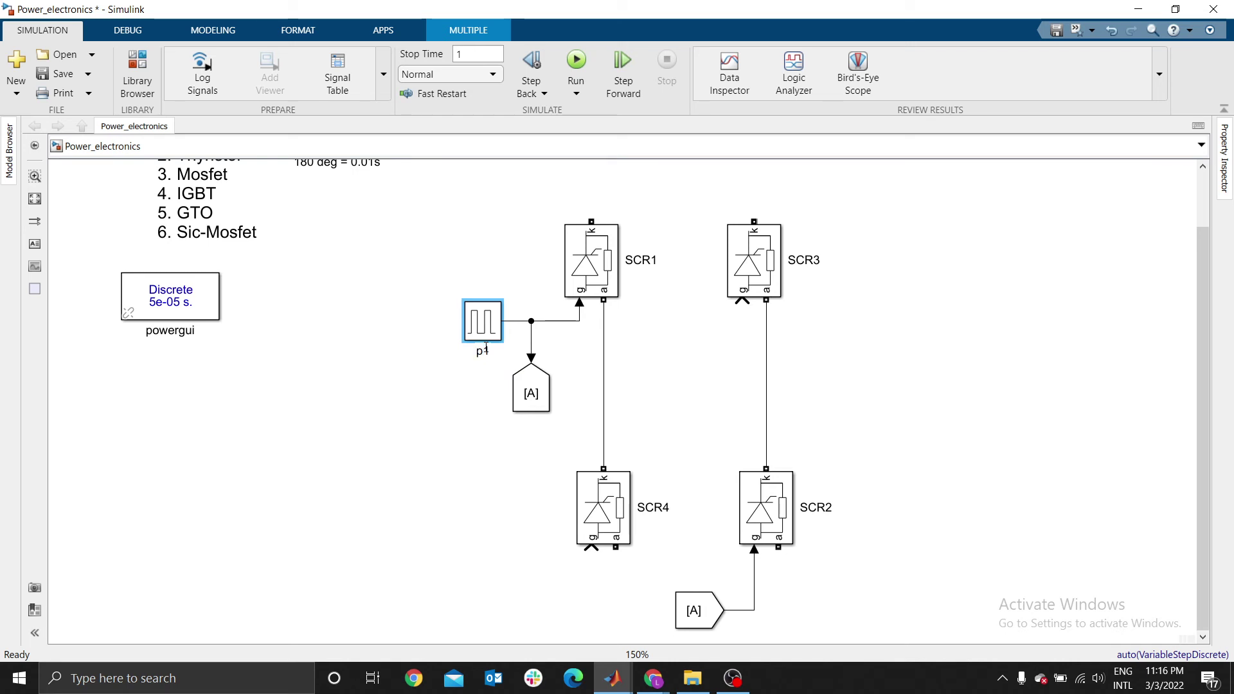
pyautogui.moveTo(479, 327); pyautogui.dragTo(479, 461)
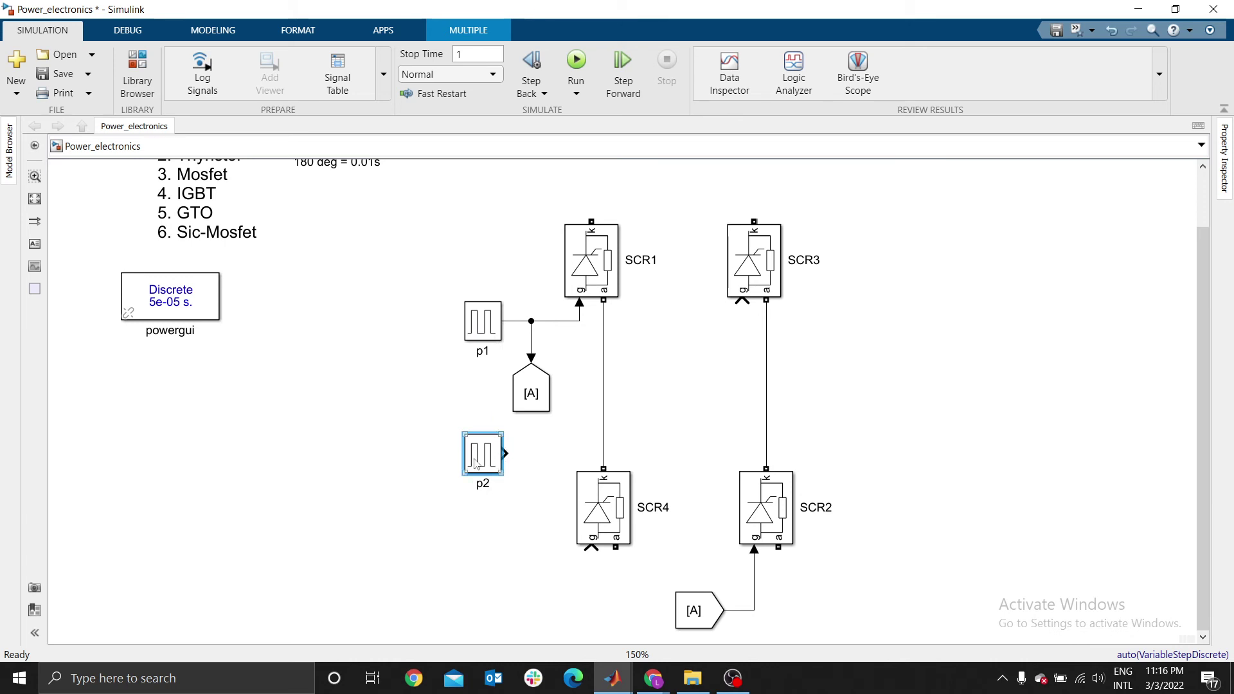
# - Set the Goto block's tag to p1
pyautogui.doubleClick(531, 393)
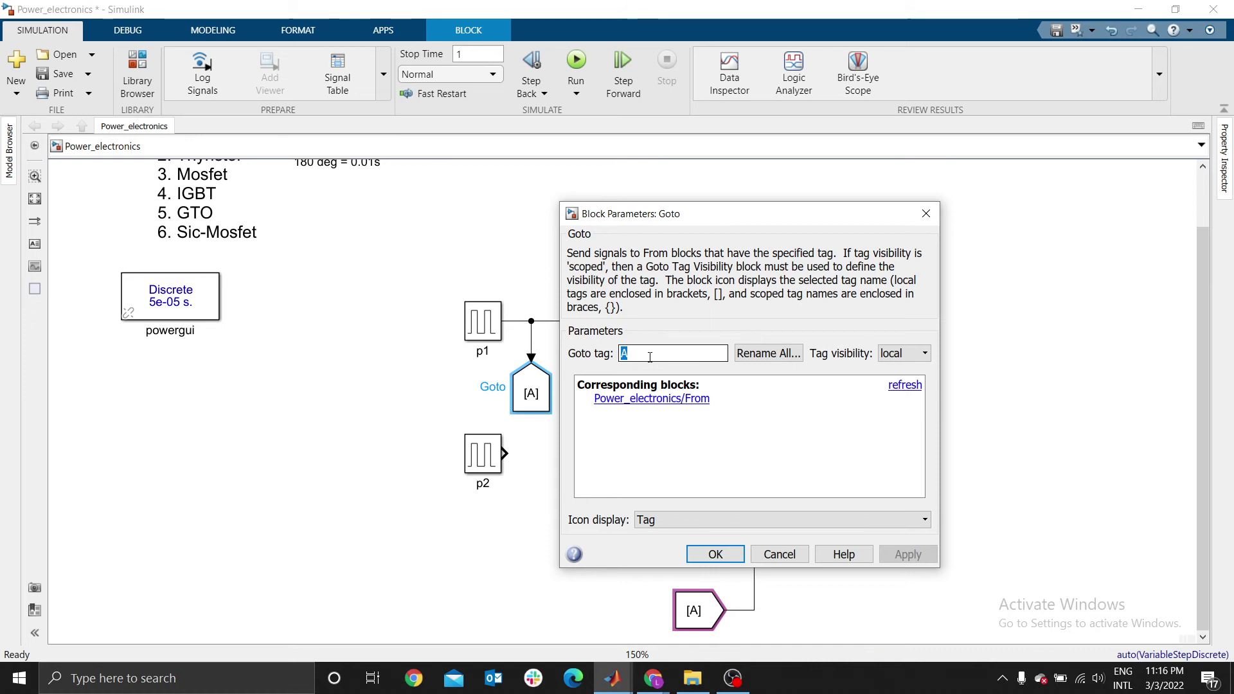
pyautogui.write('p1')
pyautogui.click(715, 554)
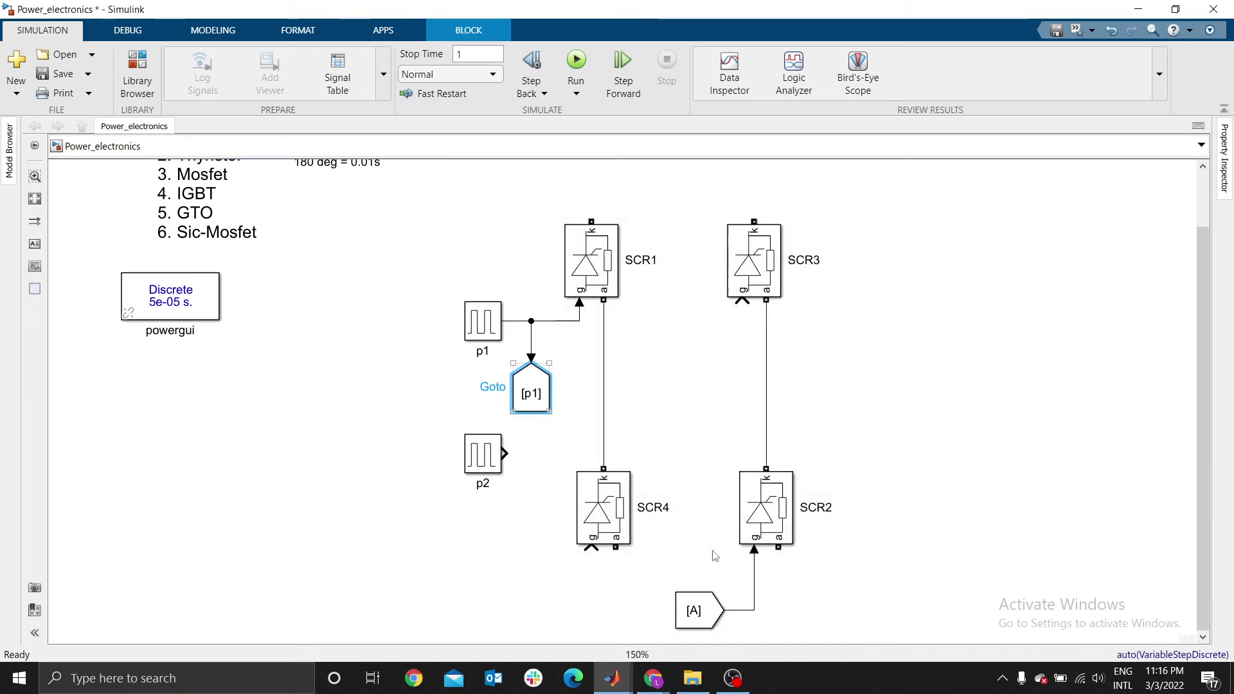
# - Set the Goto tag of the From block at SCR2's gate to p1
pyautogui.doubleClick(698, 611)
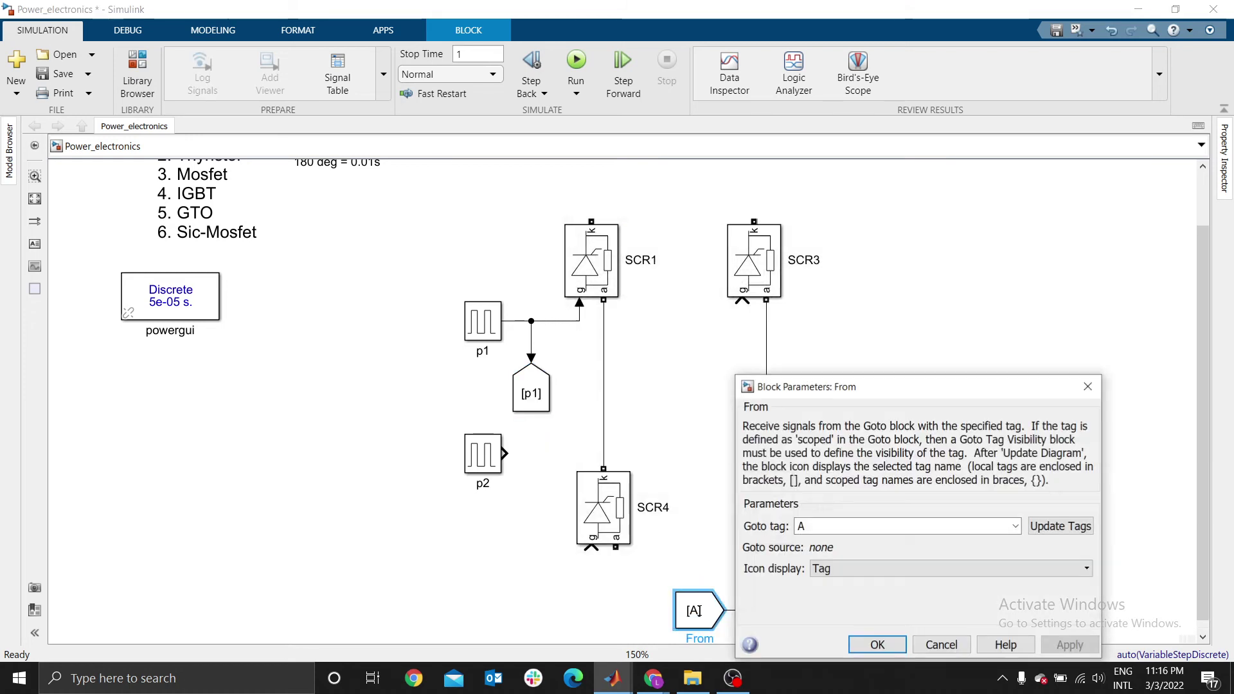
pyautogui.doubleClick(812, 531)
pyautogui.write('p1')
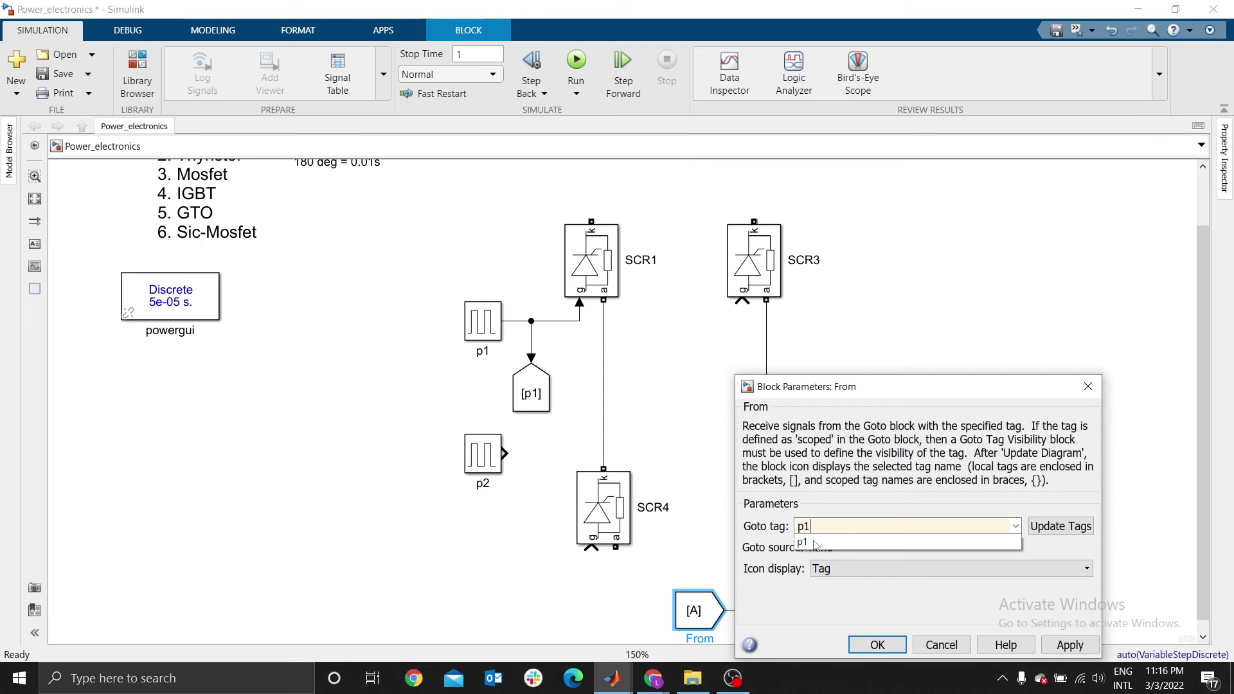
pyautogui.click(869, 647)
pyautogui.click(704, 442)
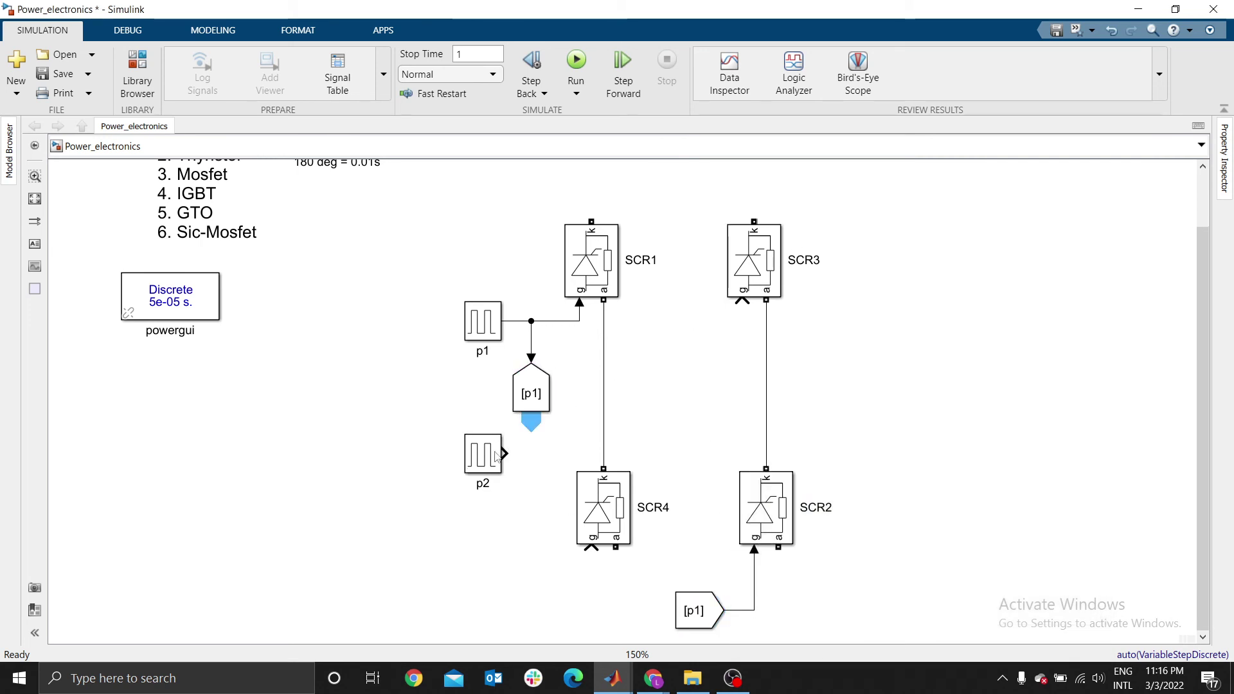
# - Move pulse generator p2 beside SCR3 and connect its output to SCR3's gate
pyautogui.moveTo(495, 451); pyautogui.dragTo(743, 303)
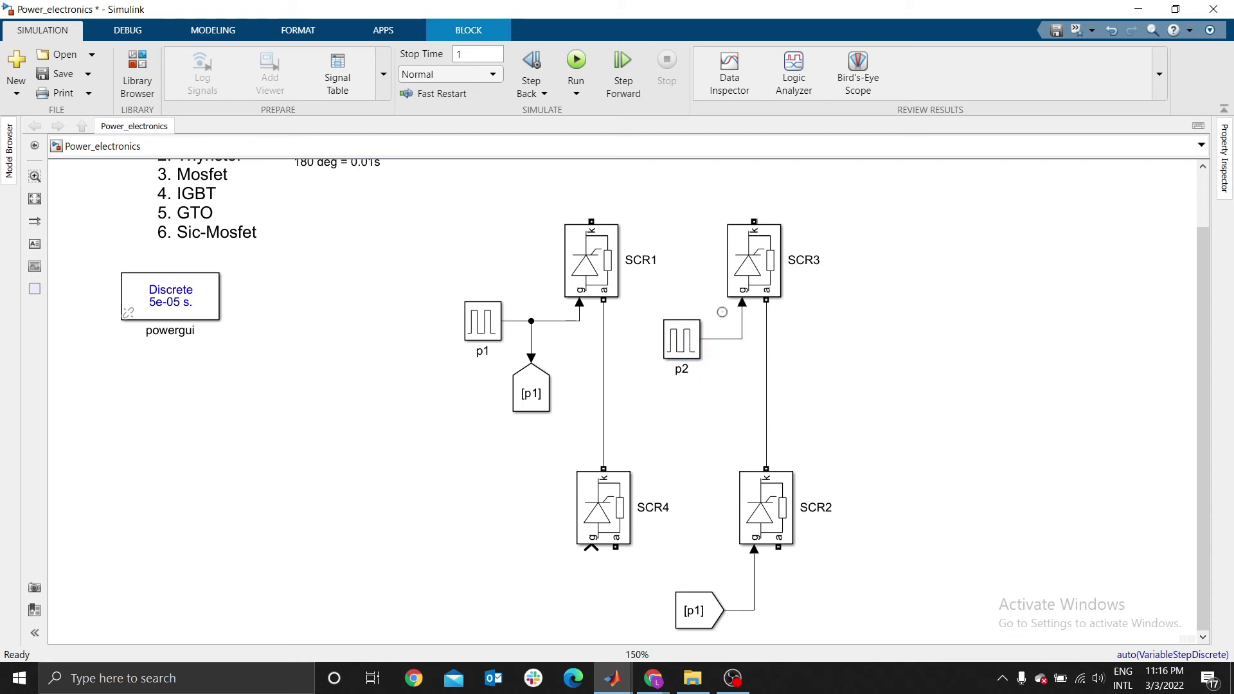
pyautogui.click(526, 395)
pyautogui.click(674, 347)
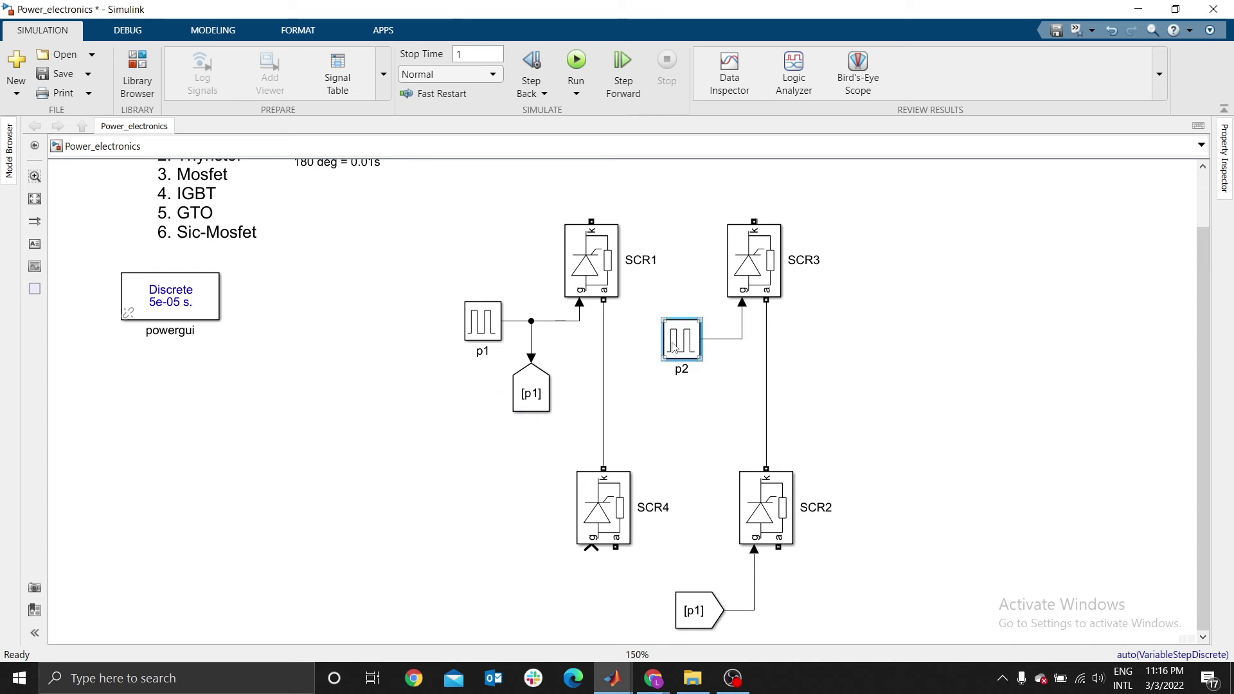
pyautogui.moveTo(674, 347); pyautogui.dragTo(661, 347)
# - Move the p1 Goto block above the pulse generator's signal line and rotate it so its input faces down
pyautogui.click(545, 390)
pyautogui.moveTo(545, 391); pyautogui.dragTo(533, 275)
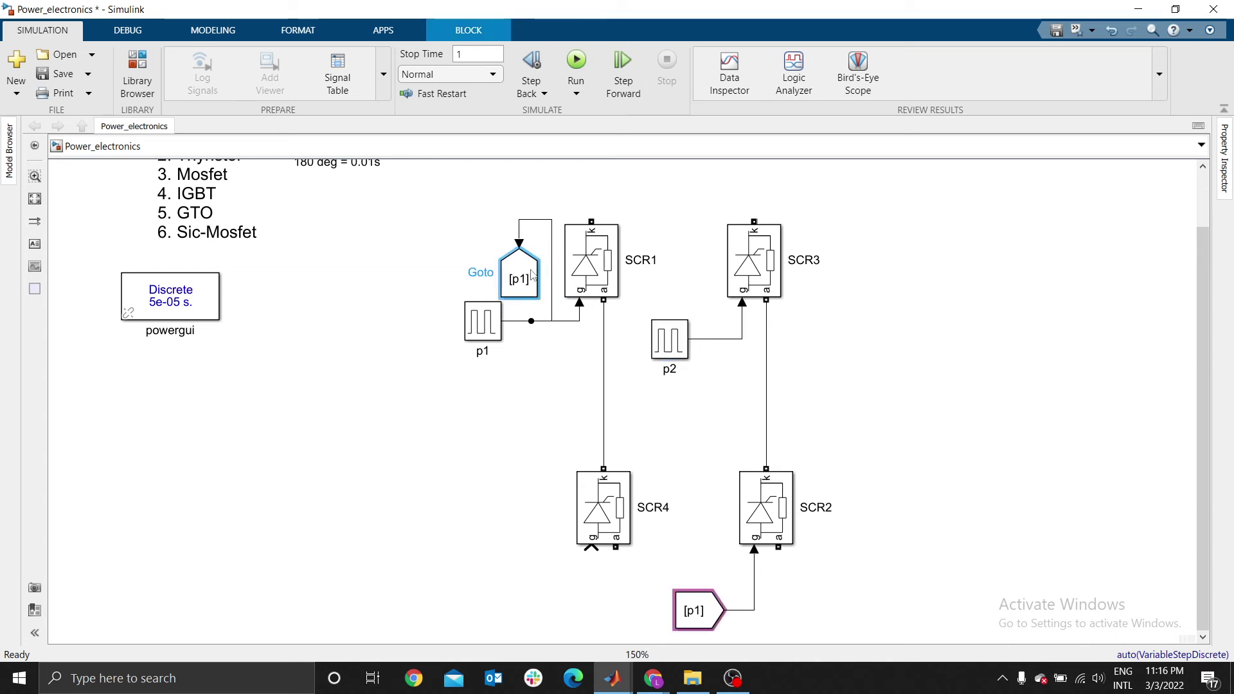
pyautogui.hotkey('ctrl', 'r')
pyautogui.hotkey('ctrl', 'r')
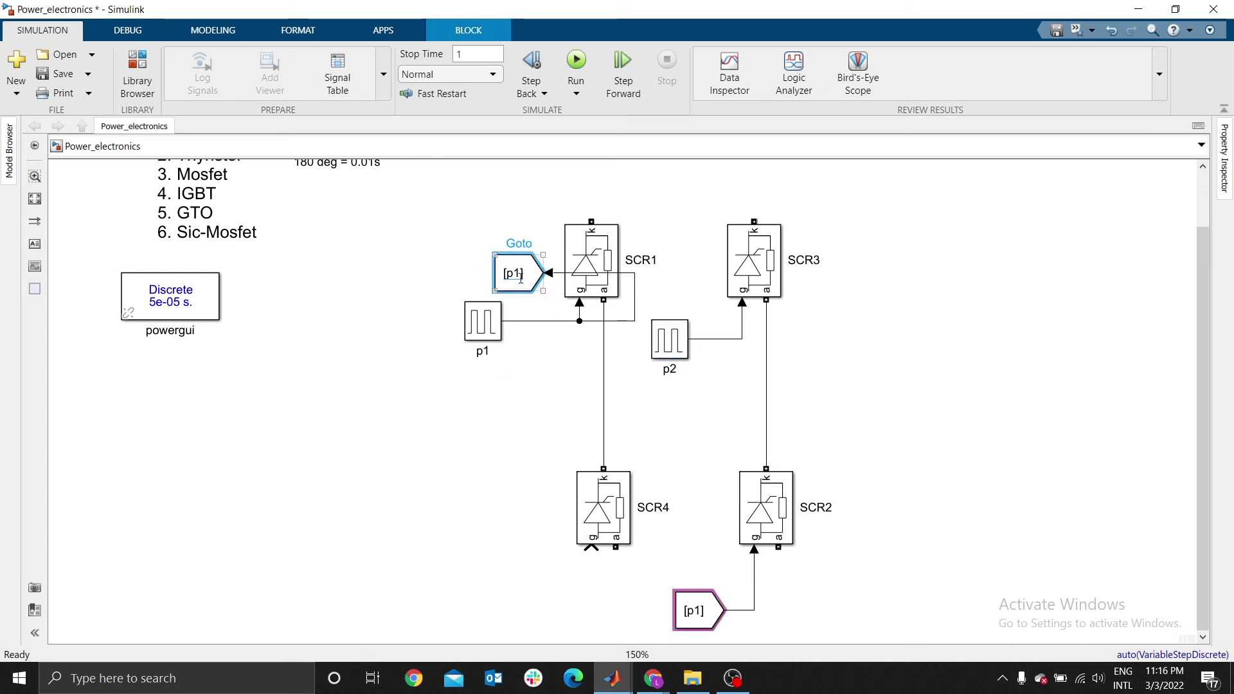
# - Copy the Goto block to the space above p2 and connect the copy to p2's signal line beside SCR3
pyautogui.moveTo(523, 264); pyautogui.dragTo(675, 245)
pyautogui.click(675, 351)
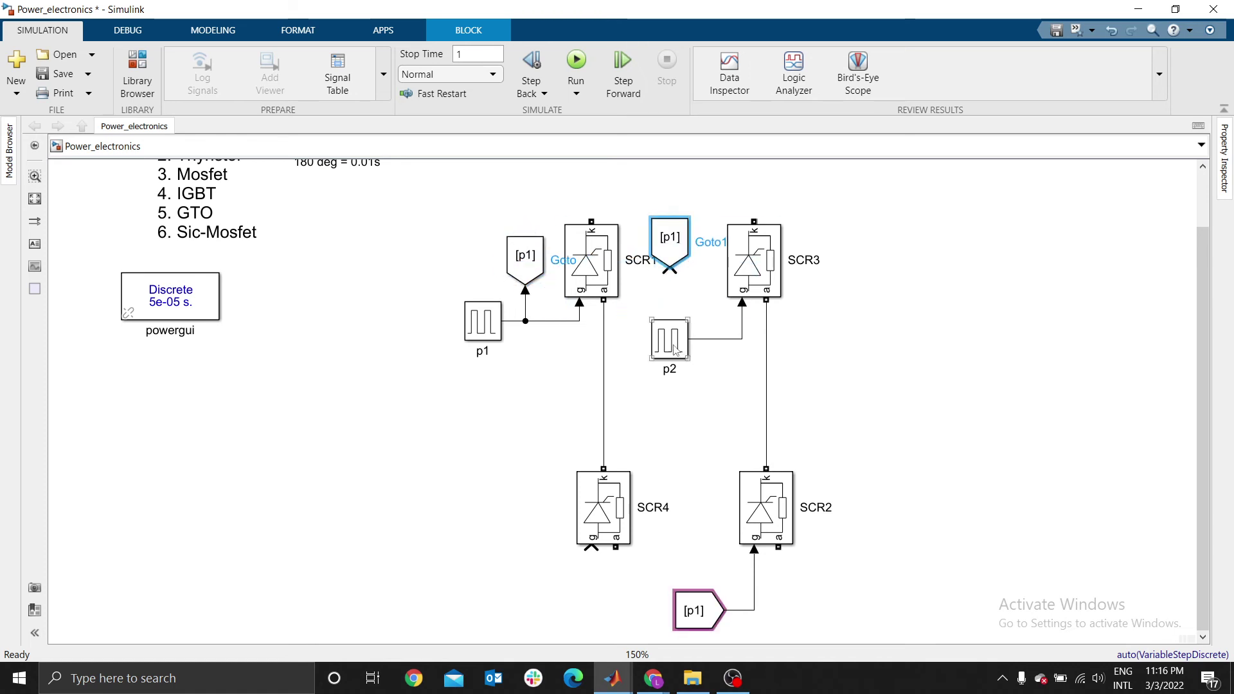
pyautogui.moveTo(675, 351); pyautogui.dragTo(657, 357)
pyautogui.moveTo(670, 274); pyautogui.dragTo(686, 346)
pyautogui.moveTo(675, 257); pyautogui.dragTo(705, 268)
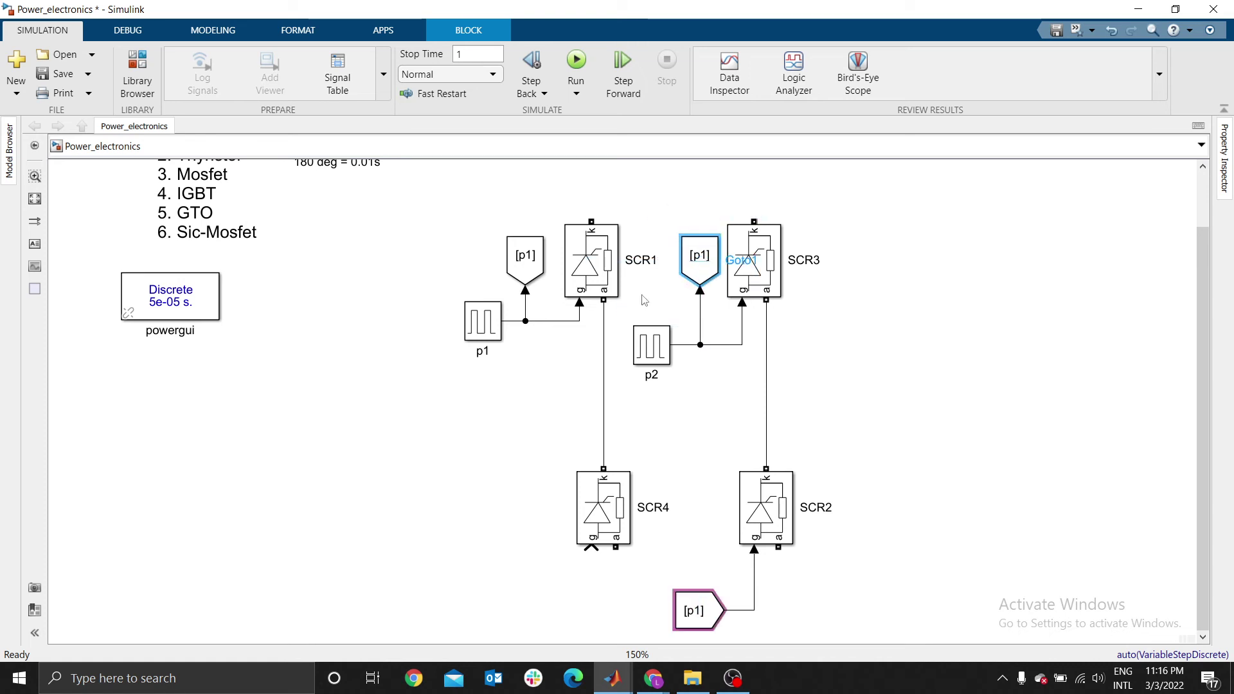
# - Lower pulse generator p1 and its gate line so they sit level with p2
pyautogui.click(564, 321)
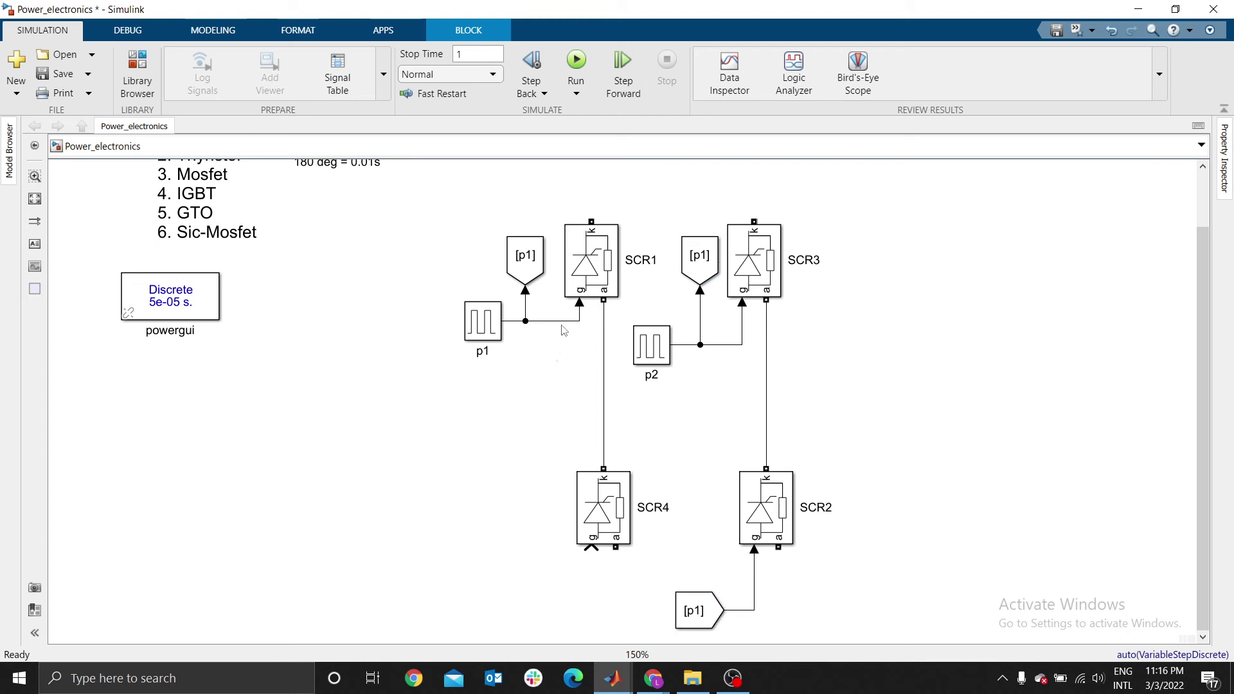
pyautogui.moveTo(564, 327); pyautogui.dragTo(565, 351)
pyautogui.moveTo(484, 321); pyautogui.dragTo(481, 347)
# - Set the tag of the Goto block beside SCR3 to p2
pyautogui.click(687, 270)
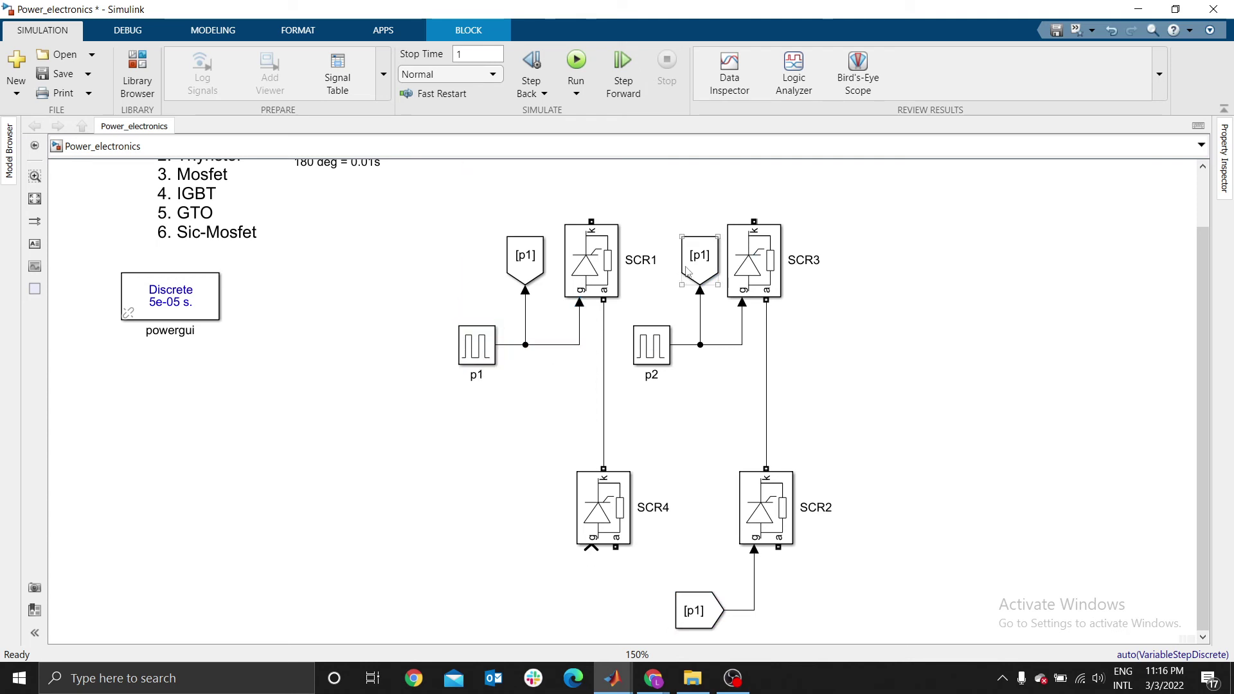
pyautogui.doubleClick(696, 266)
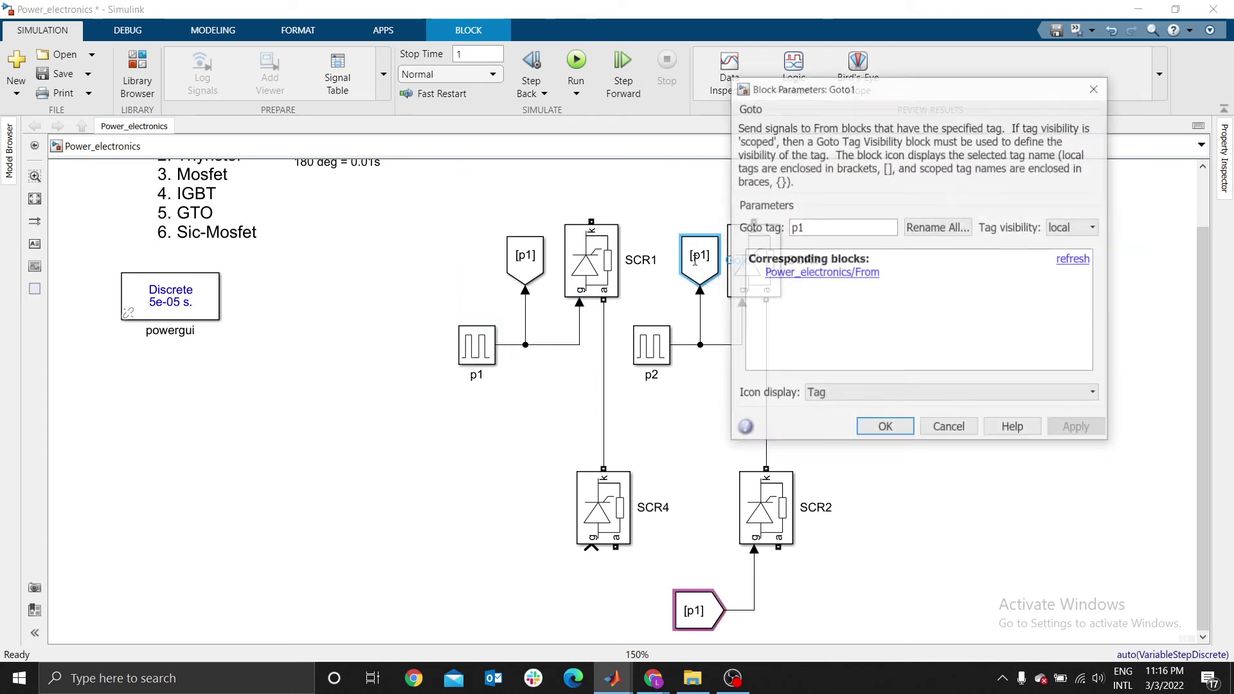
pyautogui.doubleClick(824, 234)
pyautogui.write('p')
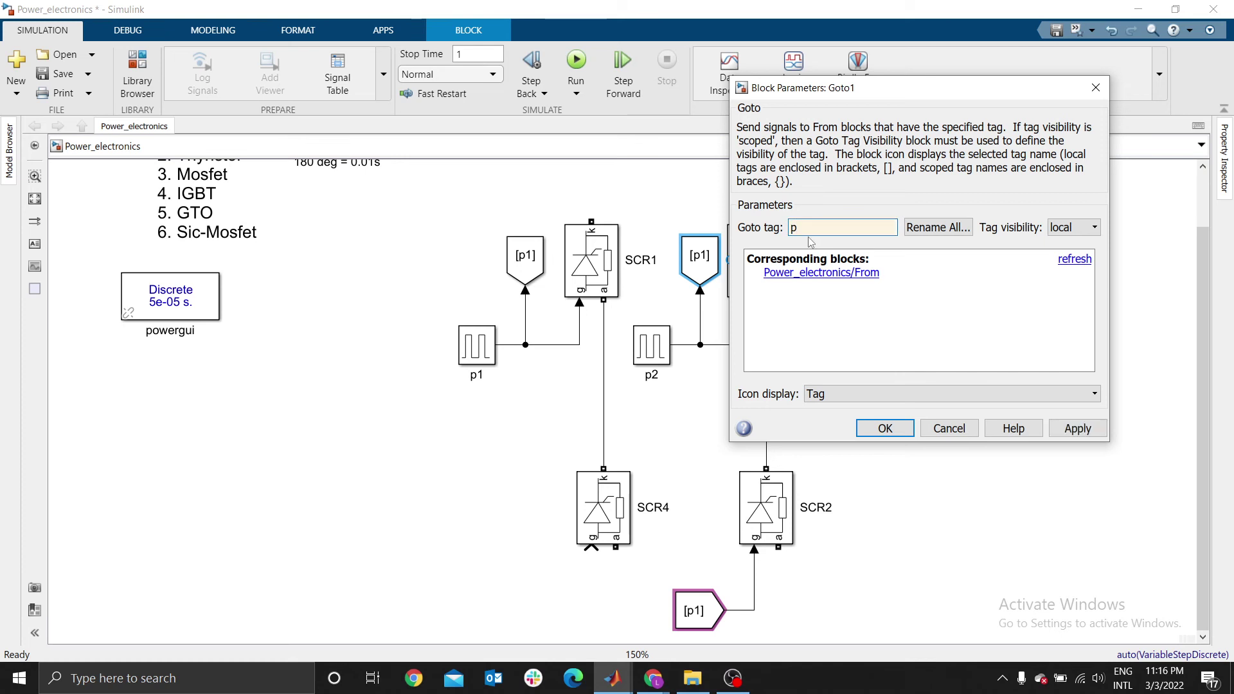
pyautogui.press('Return')
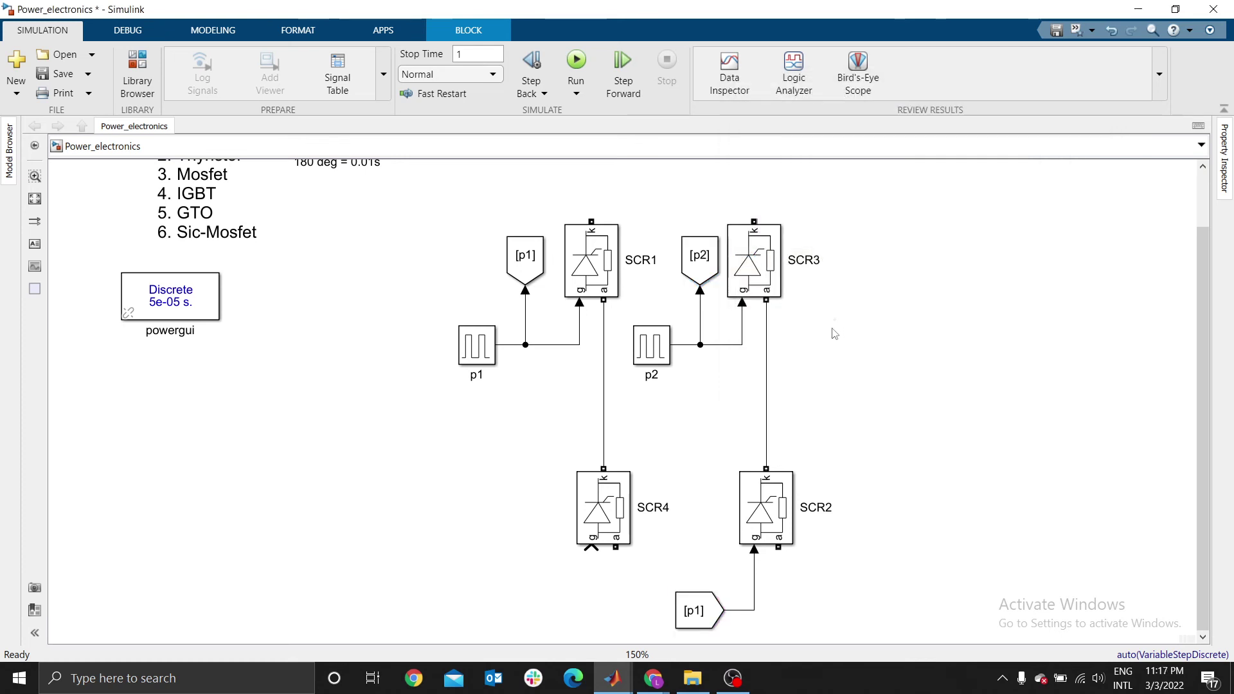
# - Create a matching From block from the p2 Goto block, place it below SCR4, and rotate its output to face right
pyautogui.scroll(-2, 842, 440)
pyautogui.click(701, 213)
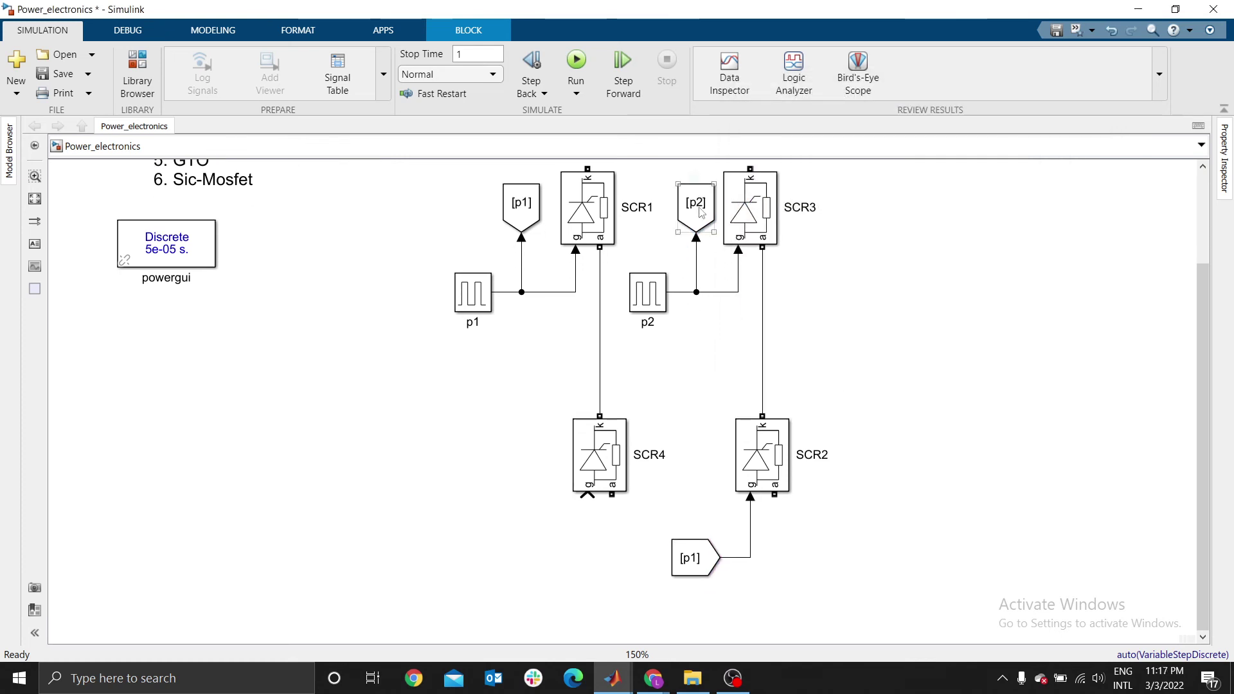
pyautogui.scroll(5, 701, 206)
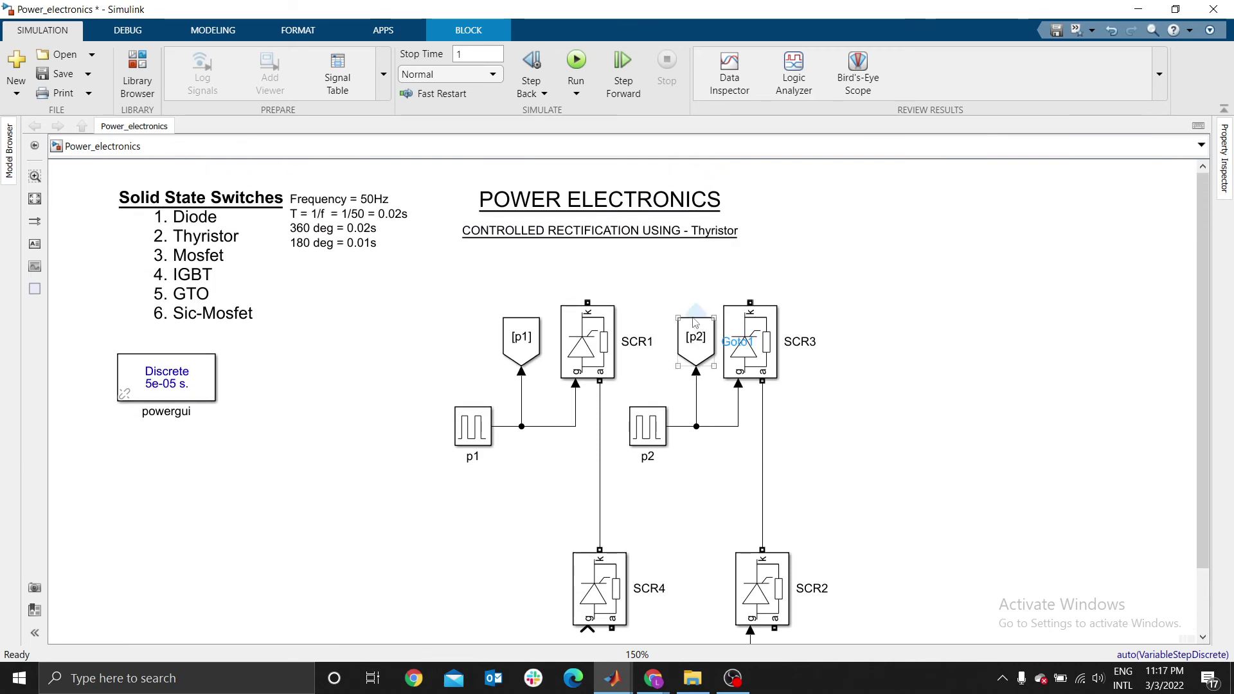
pyautogui.moveTo(696, 309); pyautogui.dragTo(524, 573)
pyautogui.hotkey('ctrl', 'shift', 'r')
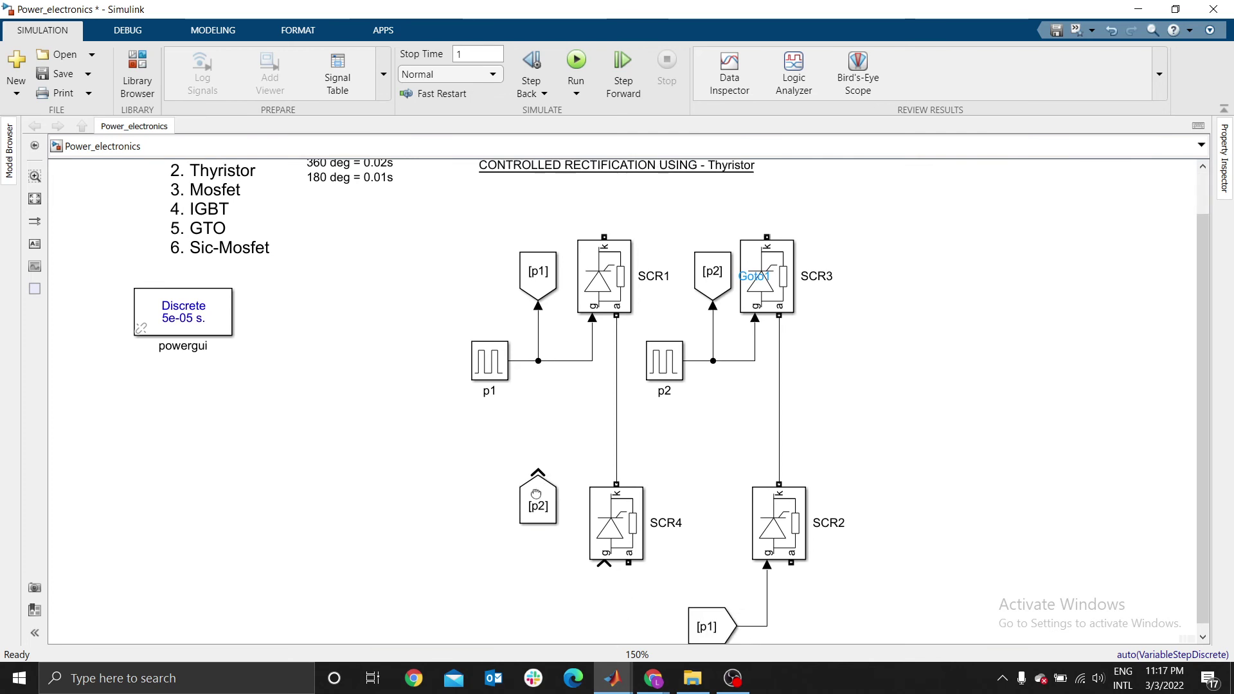
pyautogui.moveTo(539, 455); pyautogui.dragTo(521, 572)
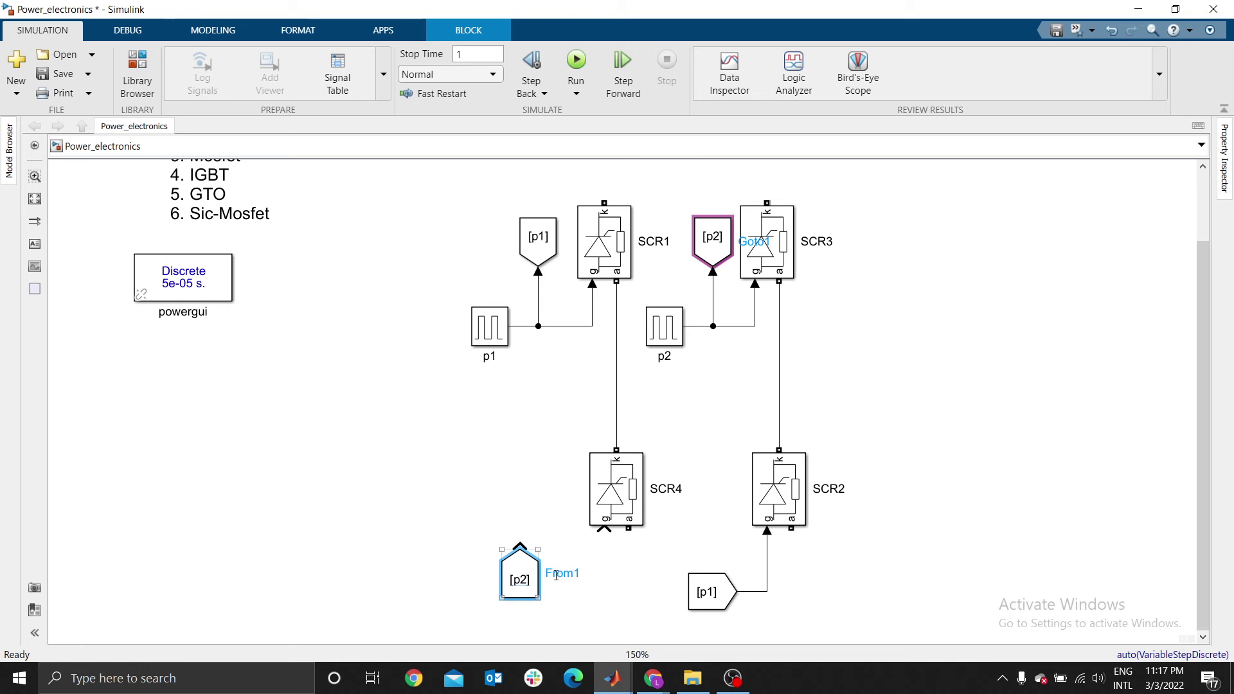
pyautogui.hotkey('ctrl', 'r')
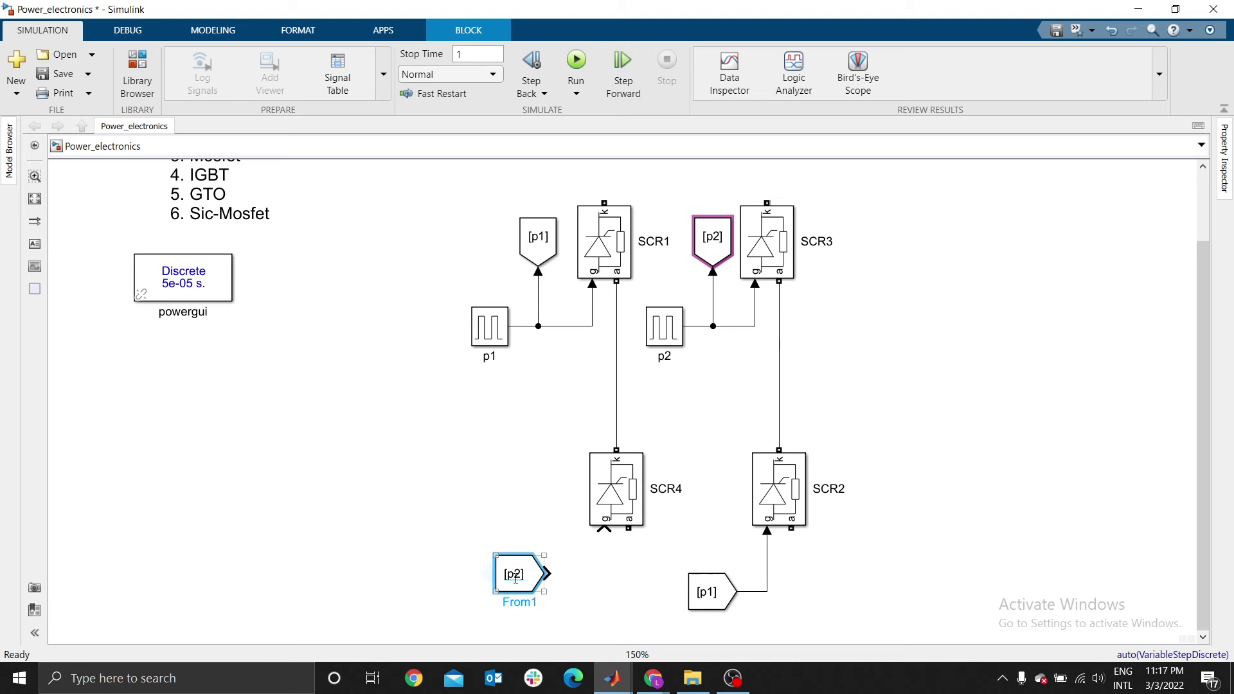
# - Connect the p2 From block to SCR4's gate and position it level with the p1 From block
pyautogui.click(557, 578)
pyautogui.moveTo(547, 574); pyautogui.dragTo(604, 528)
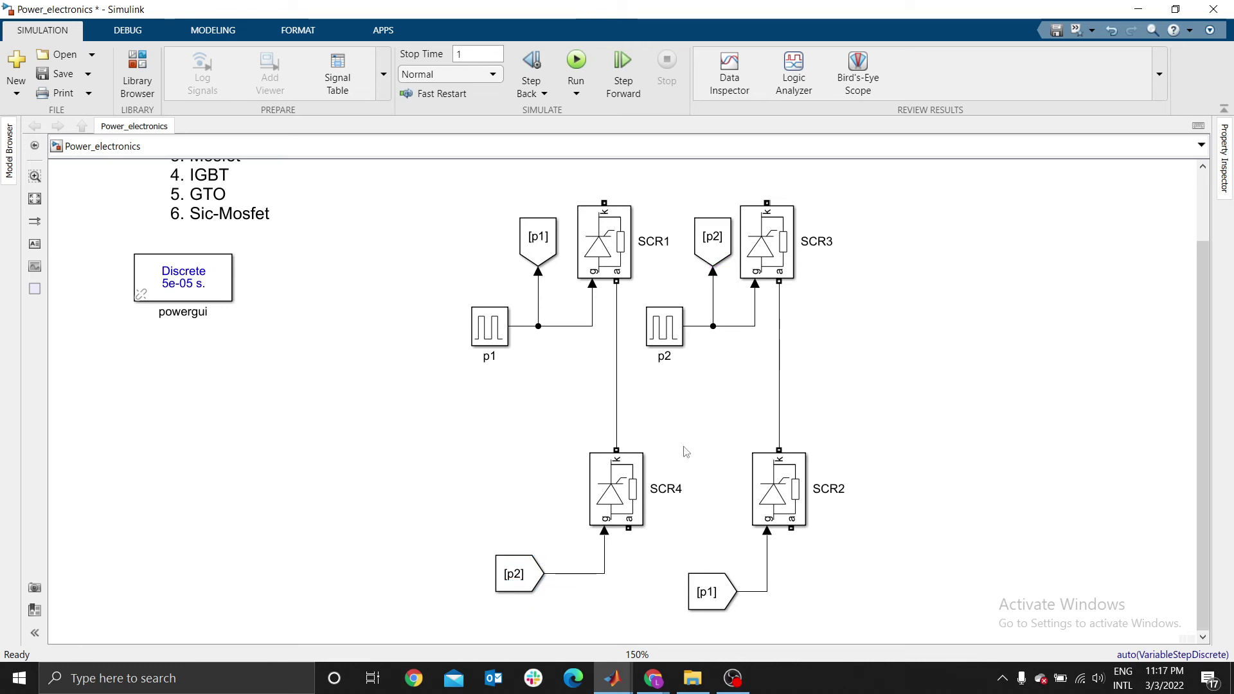
pyautogui.scroll(-1, 686, 452)
pyautogui.click(523, 560)
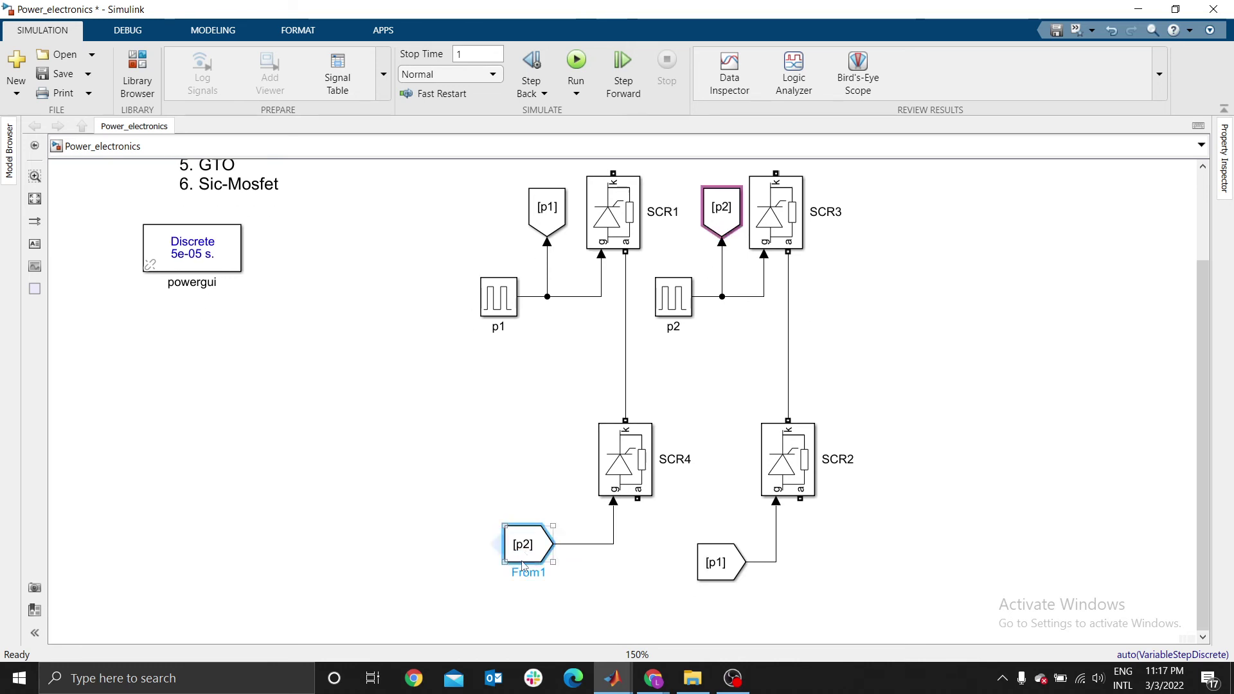
pyautogui.moveTo(524, 566); pyautogui.dragTo(536, 584)
# - Check which thyristors each pulse generator gates directly or through its Goto and From tags
pyautogui.click(855, 325)
pyautogui.click(556, 218)
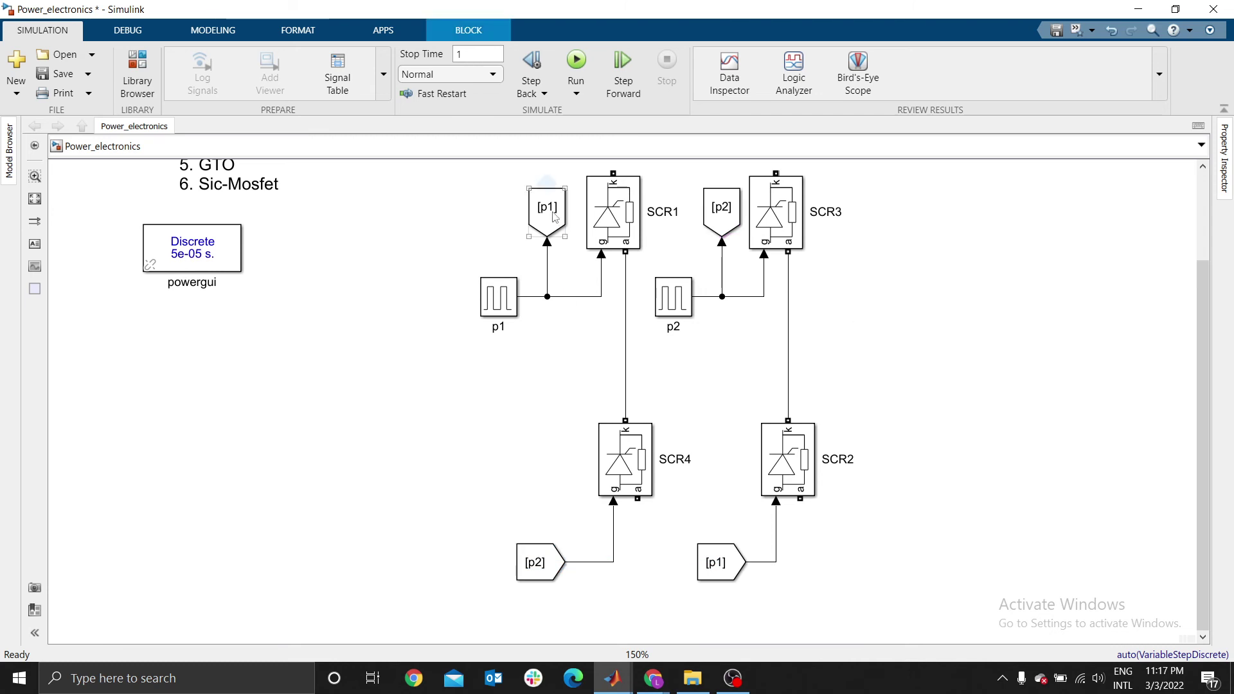
pyautogui.click(501, 315)
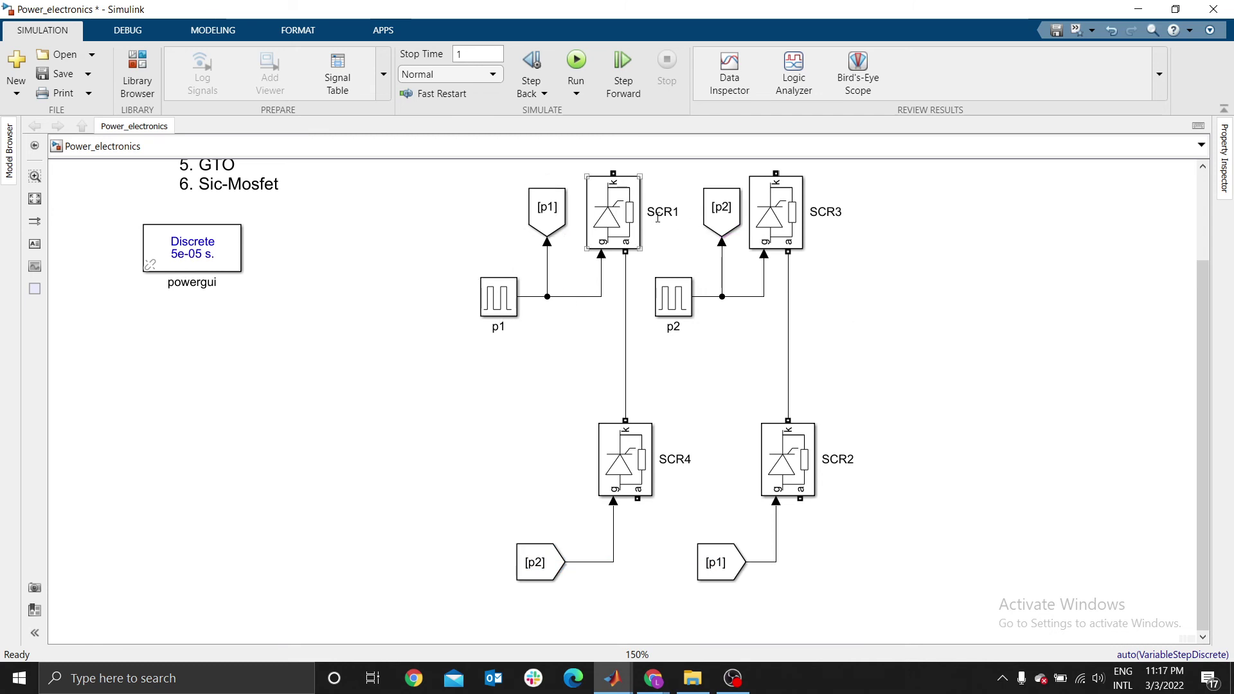
pyautogui.click(620, 222)
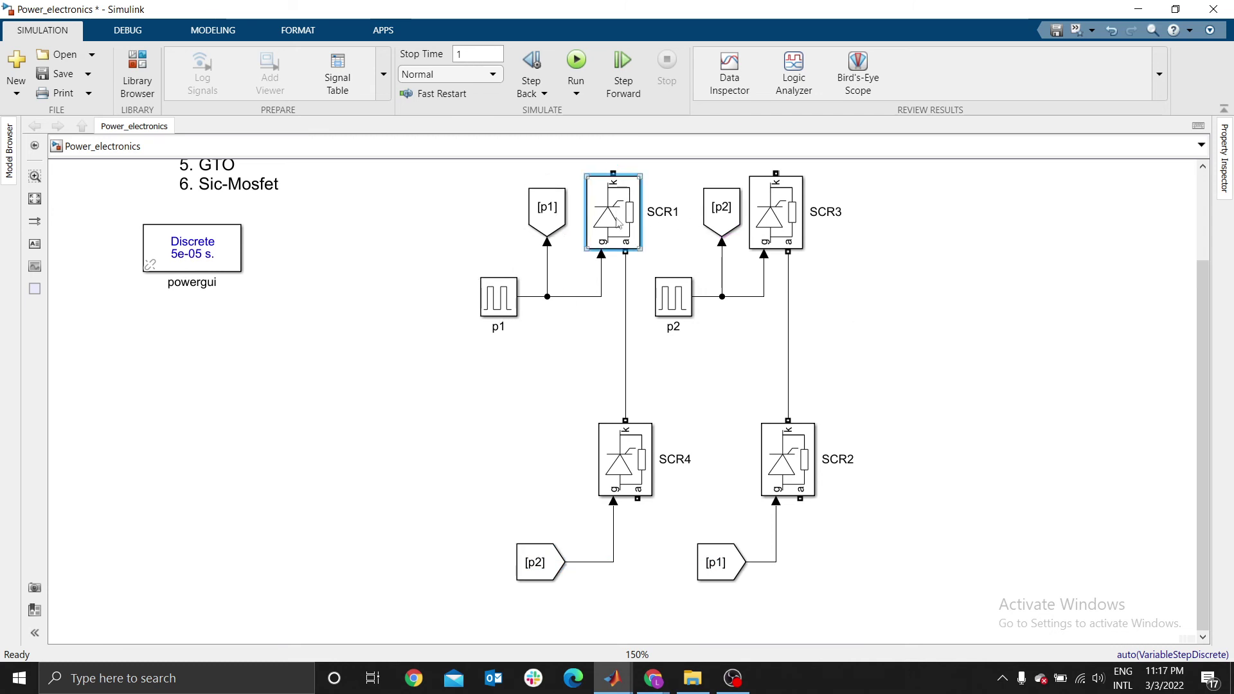
pyautogui.click(790, 473)
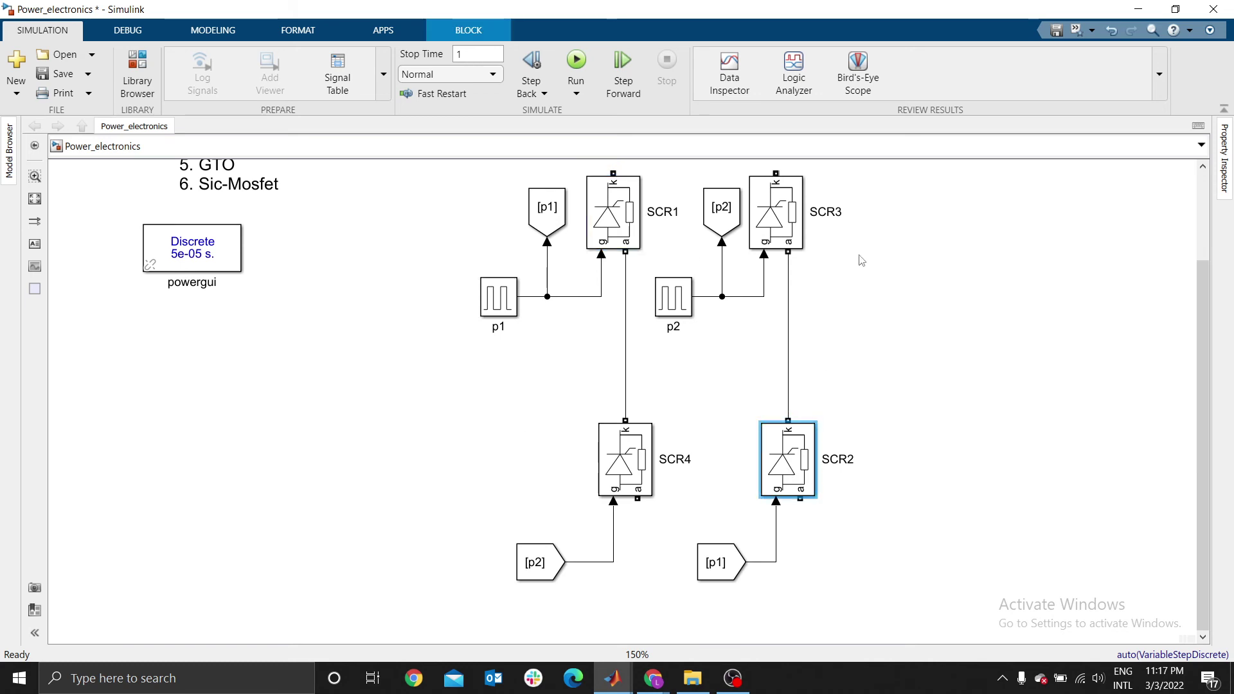
pyautogui.click(728, 313)
pyautogui.click(668, 300)
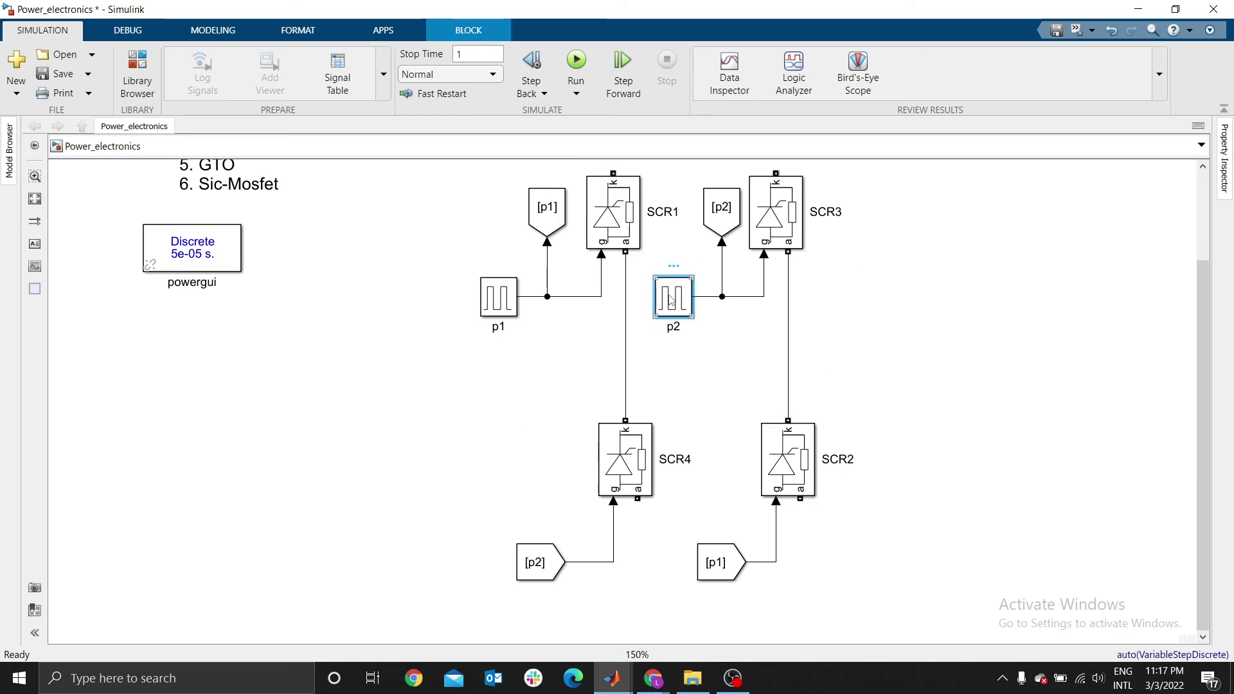
pyautogui.click(795, 210)
pyautogui.click(642, 445)
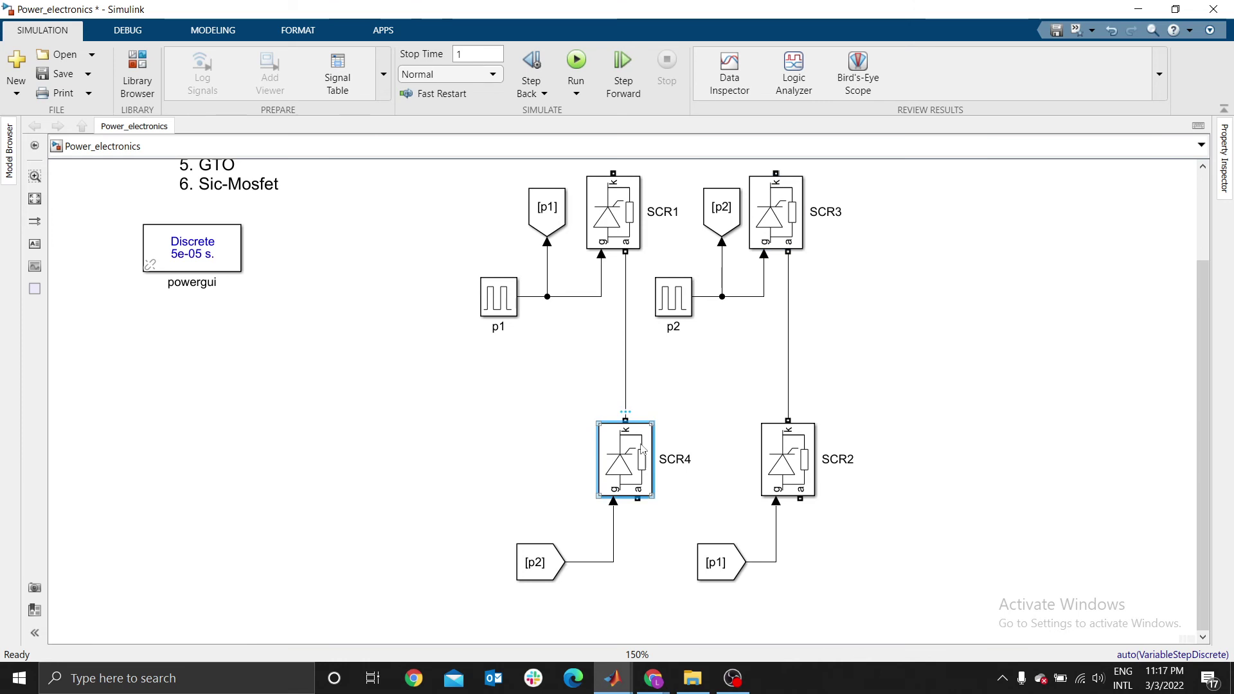
pyautogui.click(937, 319)
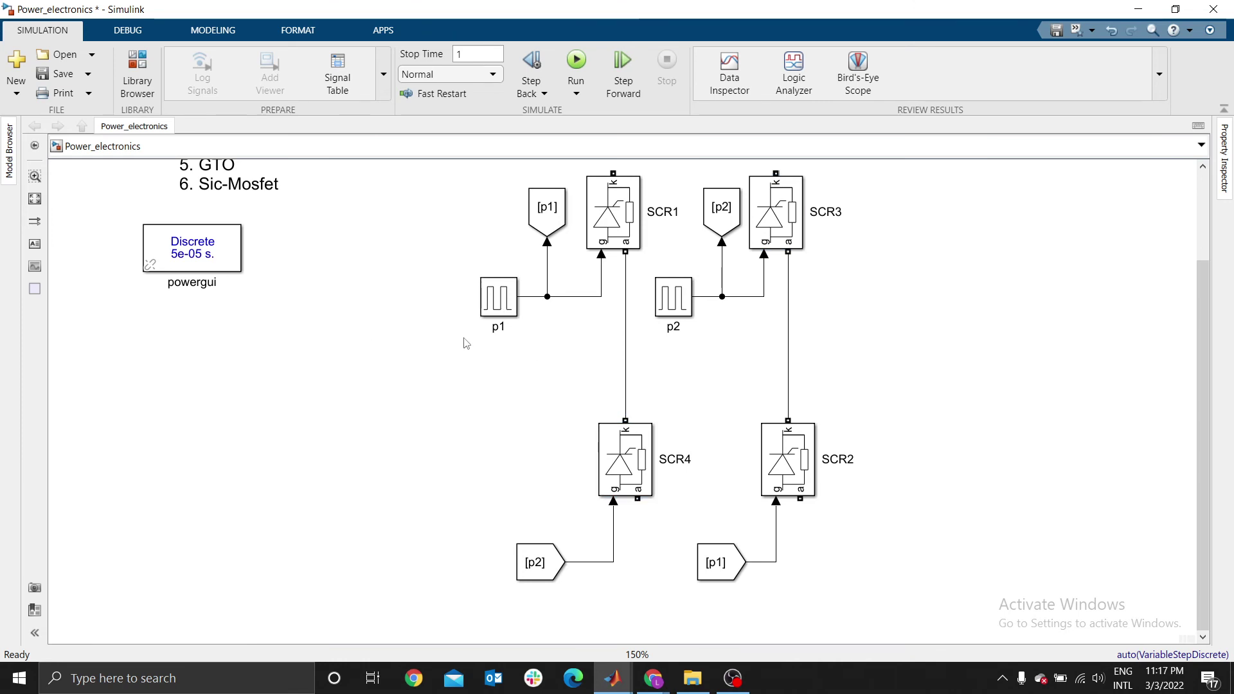
# - Add an AC Voltage Source from the Specialized Power Systems Sources library to the empty area beside the bridge, below p1
pyautogui.press('space')
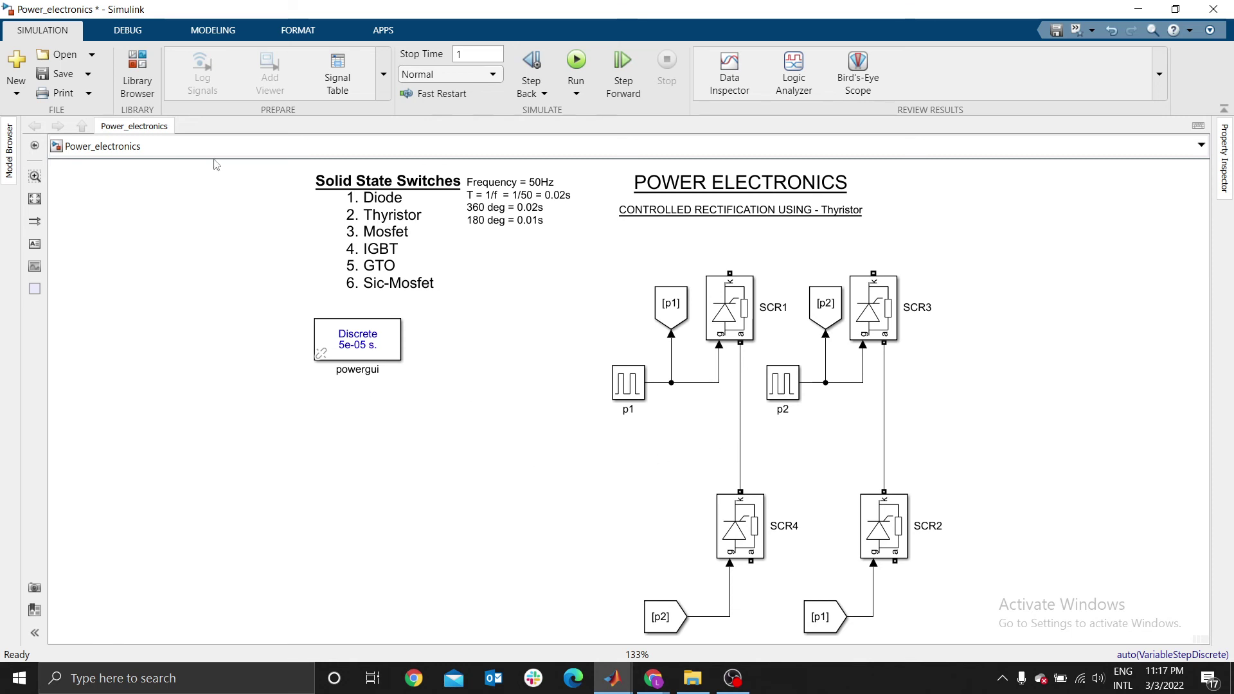
pyautogui.click(137, 74)
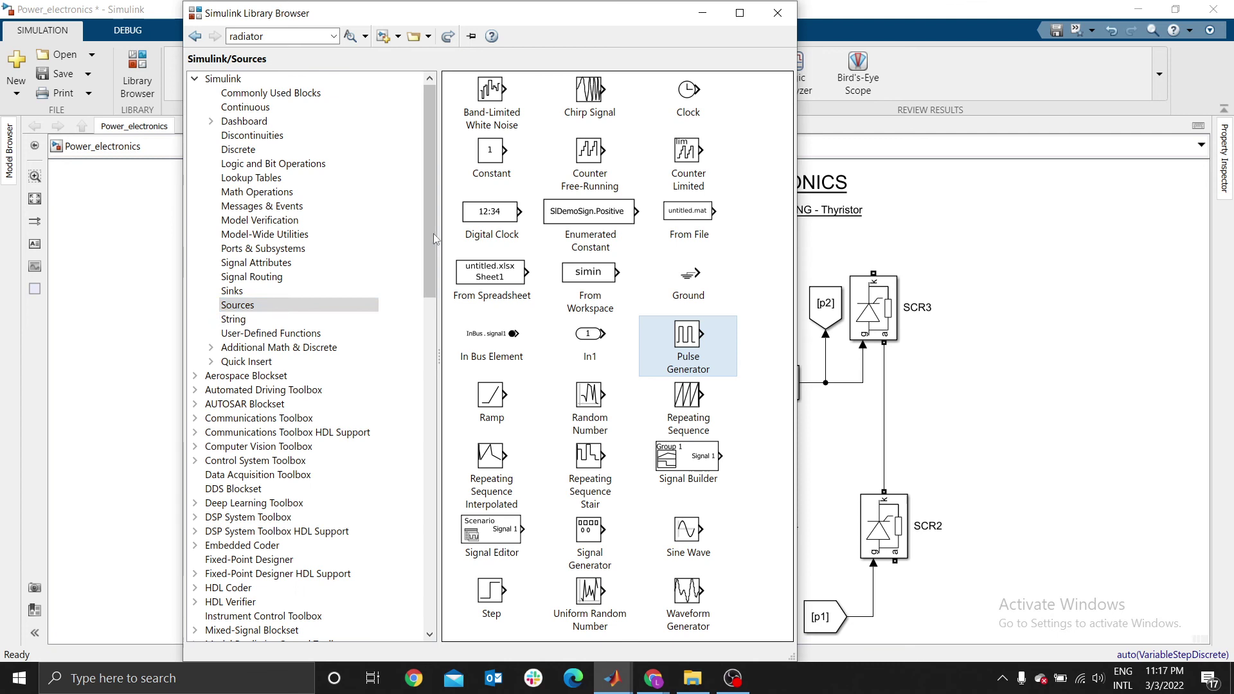
pyautogui.scroll(-20, 310, 234)
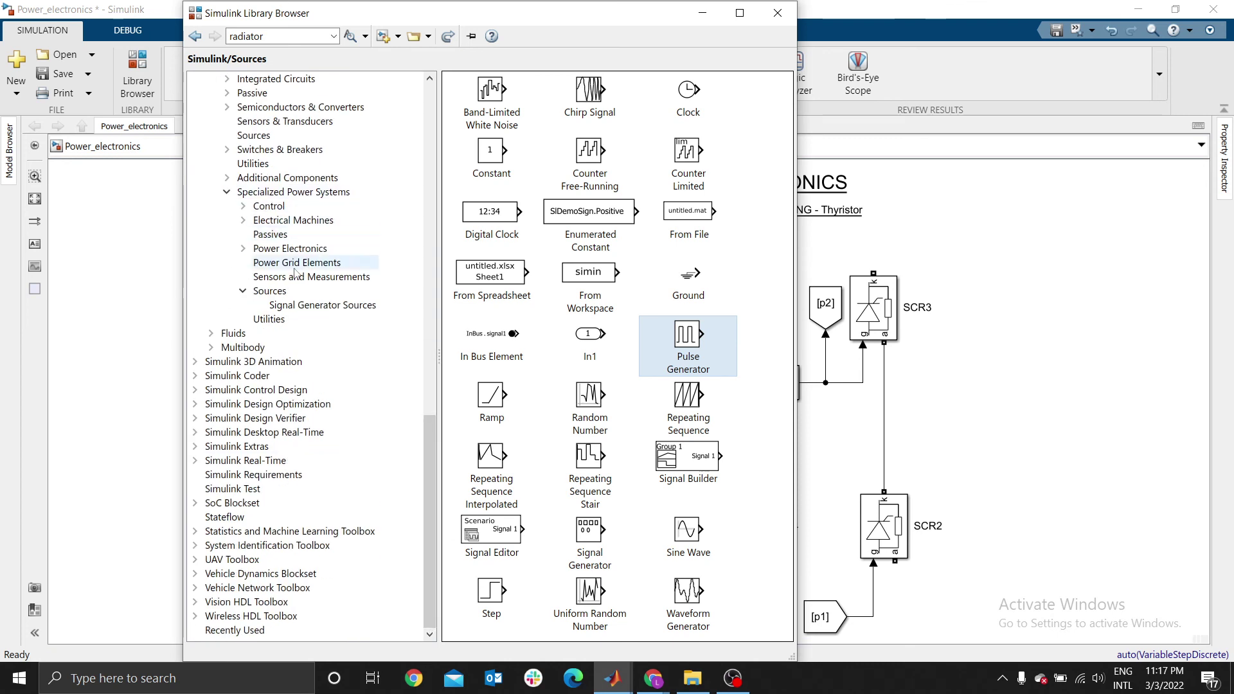
pyautogui.click(279, 293)
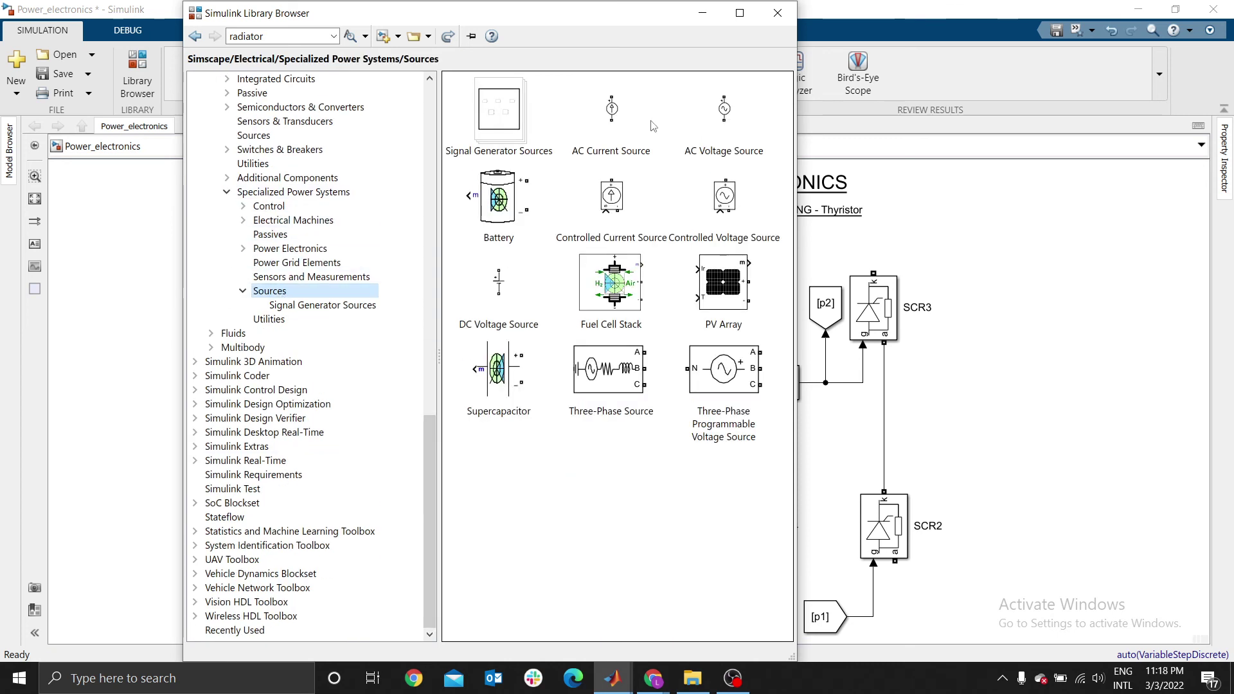
pyautogui.moveTo(724, 115); pyautogui.dragTo(525, 470)
pyautogui.click(648, 443)
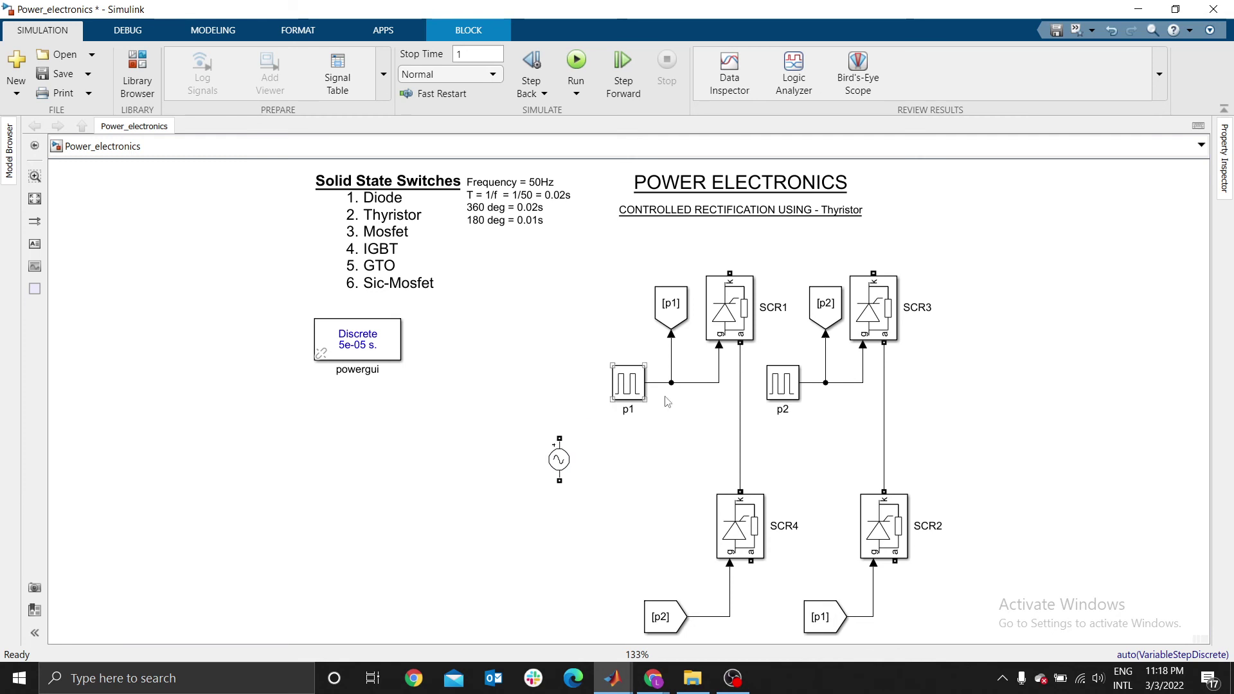
# - Connect the AC source's positive terminal to the line between SCR1 and SCR4, routing the wire below p1
pyautogui.moveTo(559, 439); pyautogui.dragTo(738, 414)
pyautogui.click(693, 352)
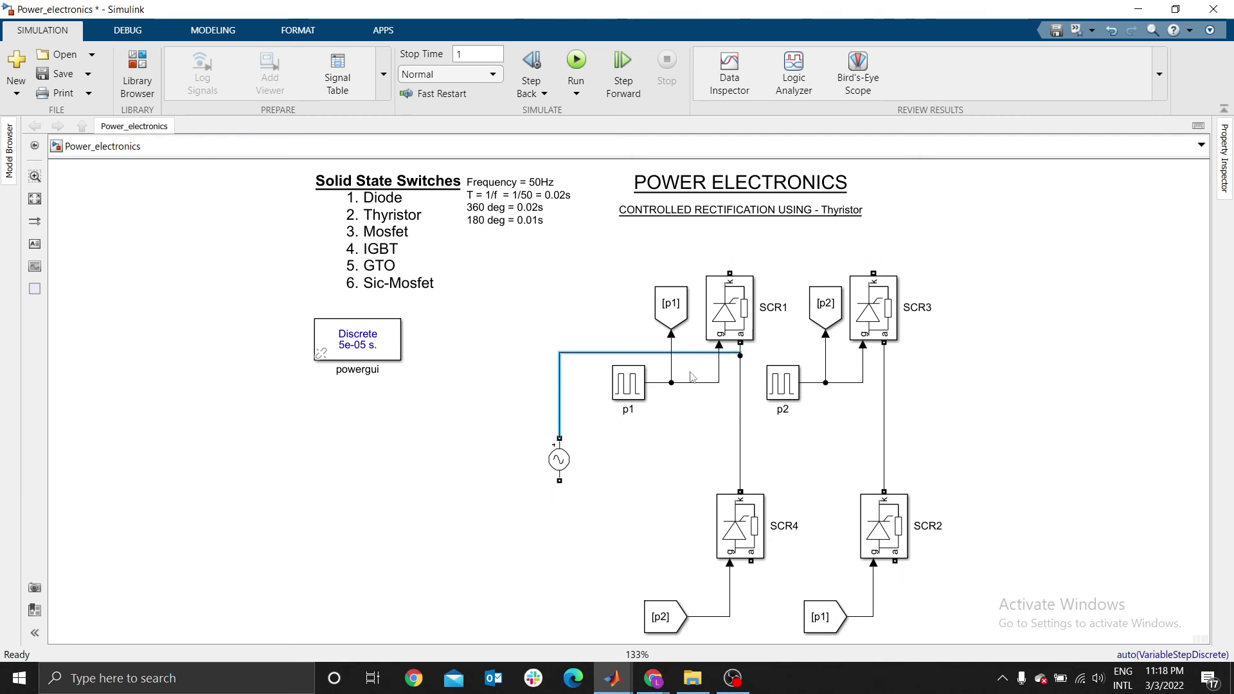
pyautogui.moveTo(693, 352); pyautogui.dragTo(691, 421)
pyautogui.click(633, 477)
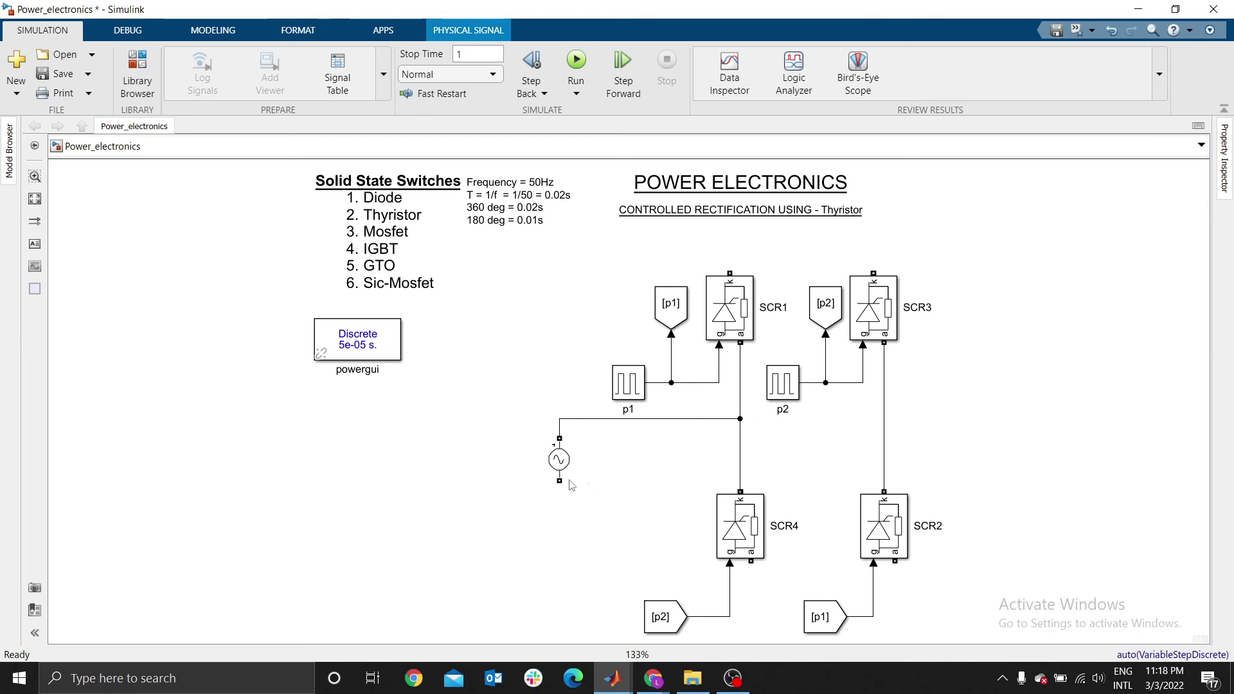
# - Connect the AC source's other terminal to the line between SCR3 and SCR2, shifting the wire slightly lower above SCR4
pyautogui.moveTo(559, 481); pyautogui.dragTo(884, 463)
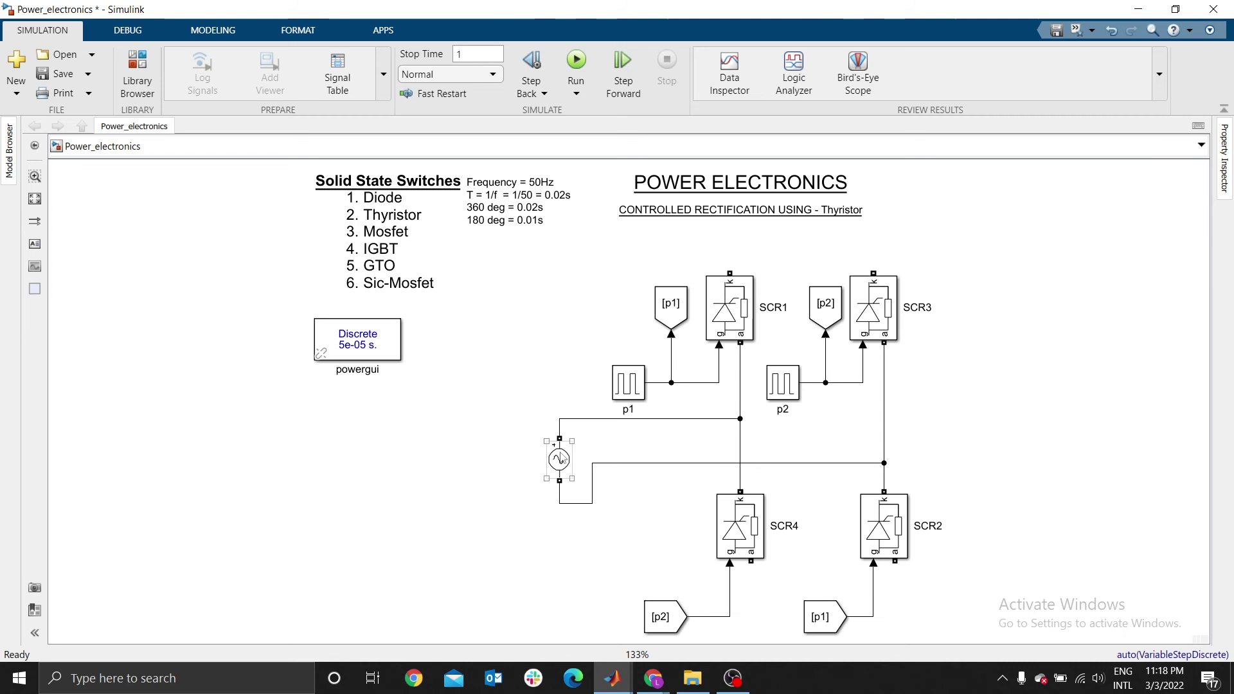
pyautogui.click(619, 463)
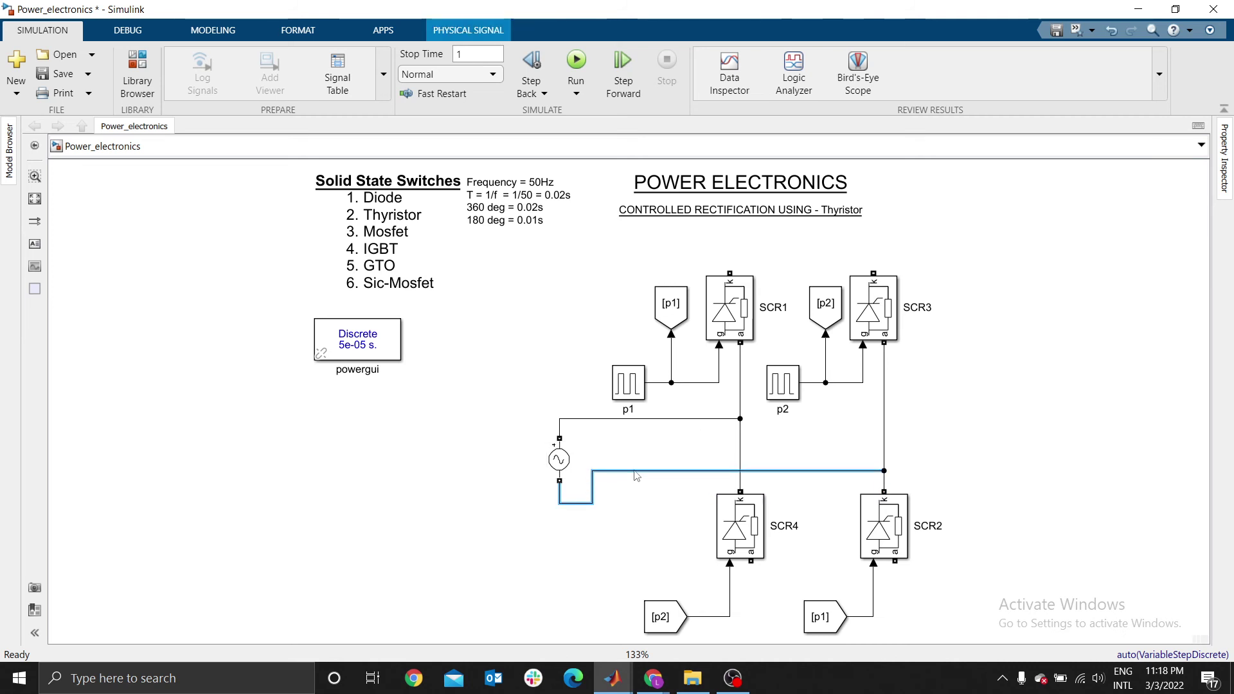
pyautogui.moveTo(635, 464); pyautogui.dragTo(635, 469)
pyautogui.click(1011, 393)
pyautogui.scroll(-1, 794, 418)
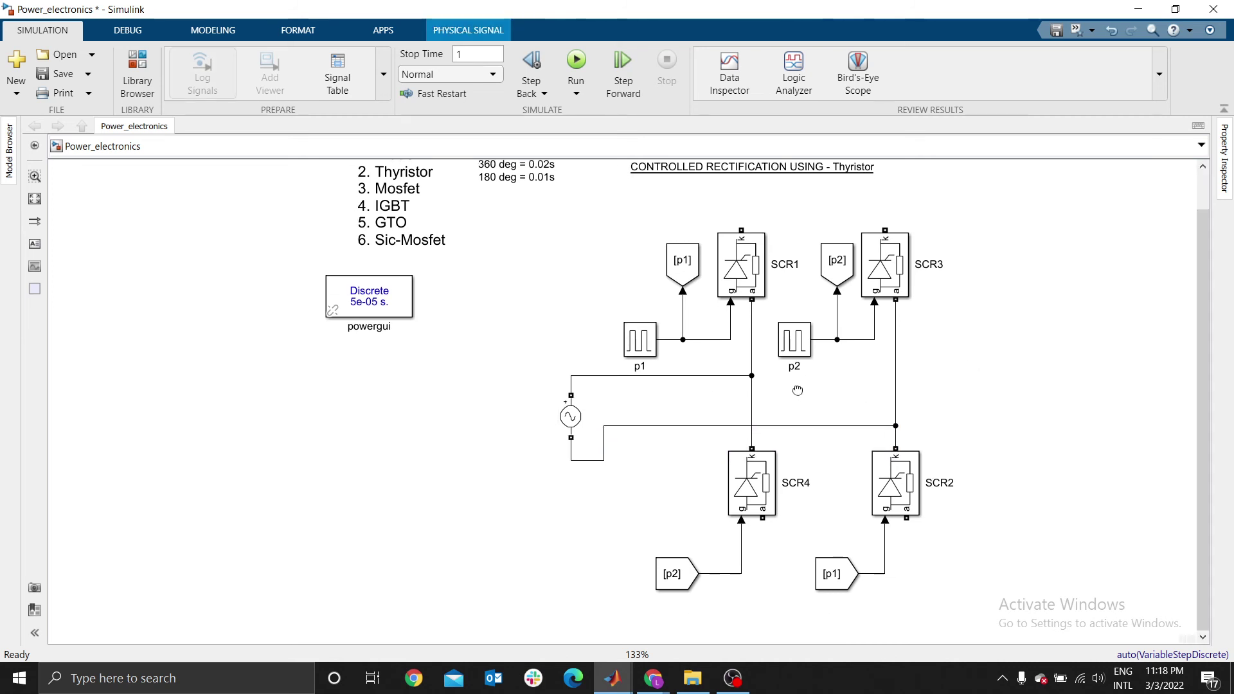
# - Join the cathodes of SCR1 and SCR3, and join the anodes of SCR4 and SCR2 with a wire routed below the From tags
pyautogui.moveTo(741, 230); pyautogui.dragTo(885, 230)
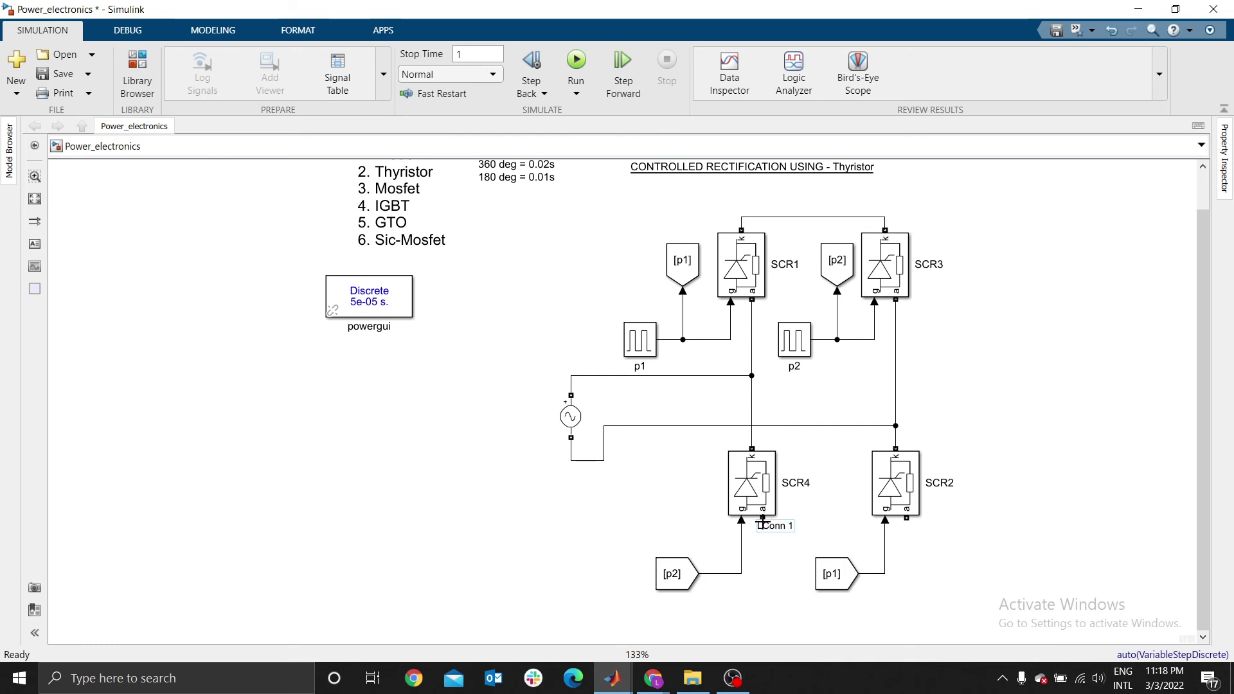
pyautogui.moveTo(763, 522); pyautogui.dragTo(907, 519)
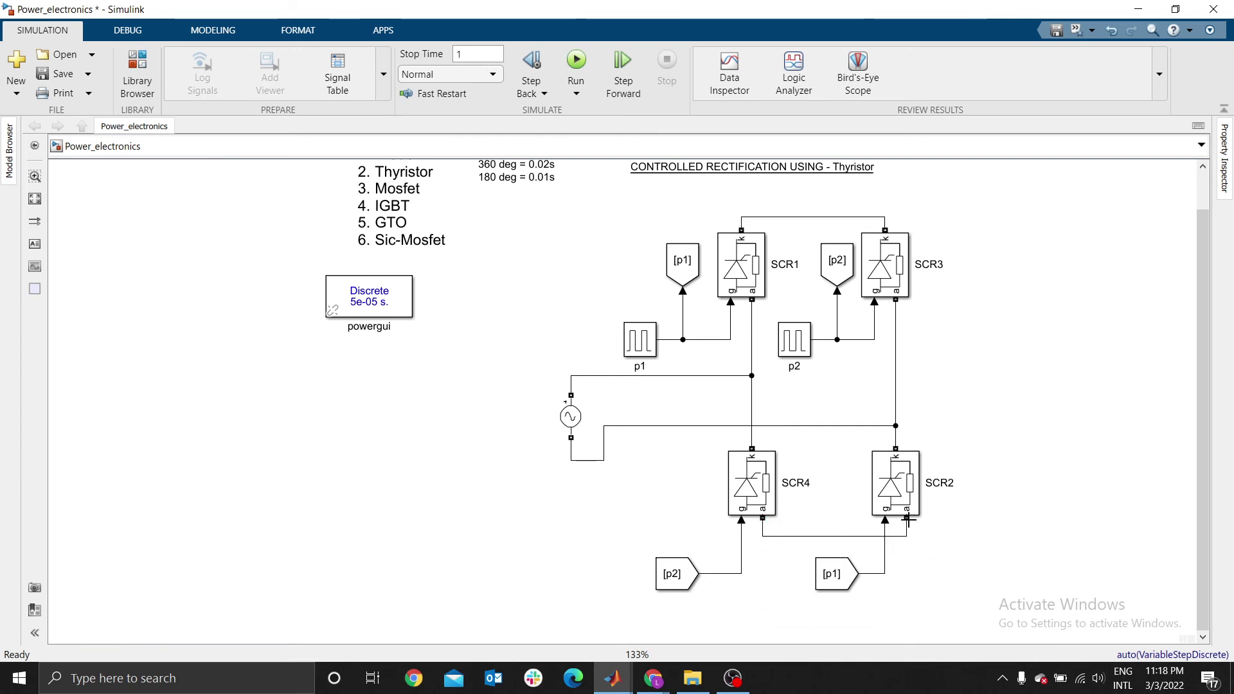
pyautogui.moveTo(812, 539); pyautogui.dragTo(815, 608)
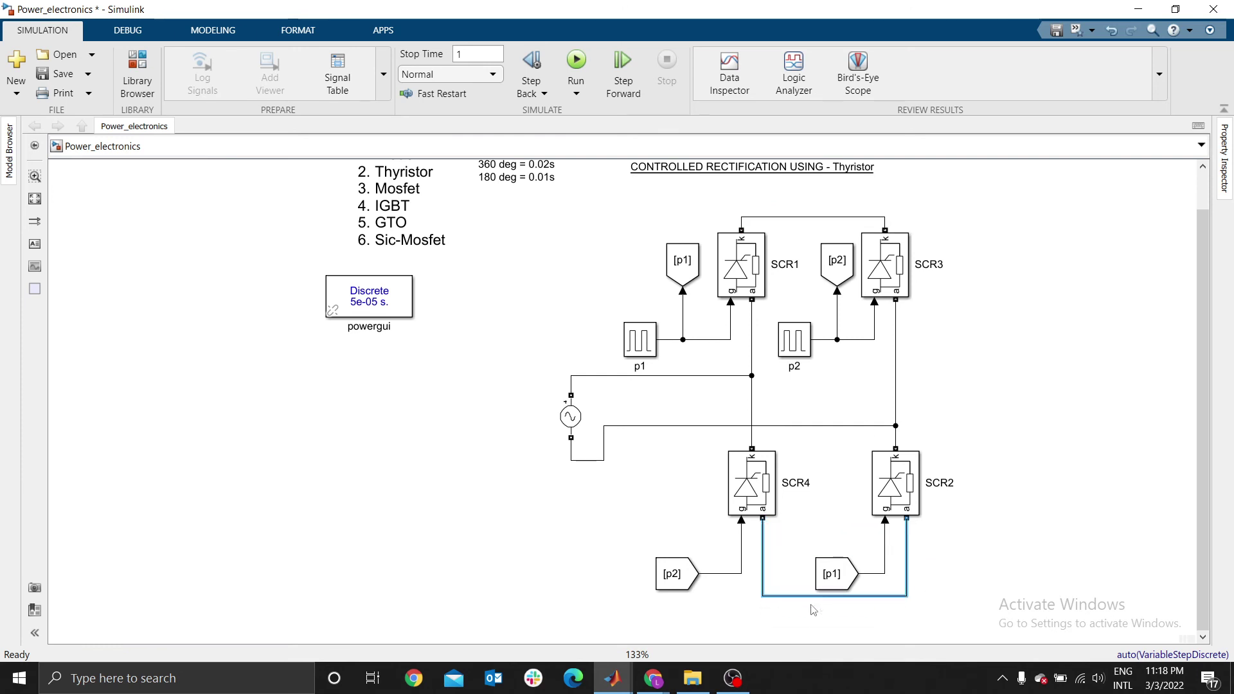
pyautogui.click(1015, 364)
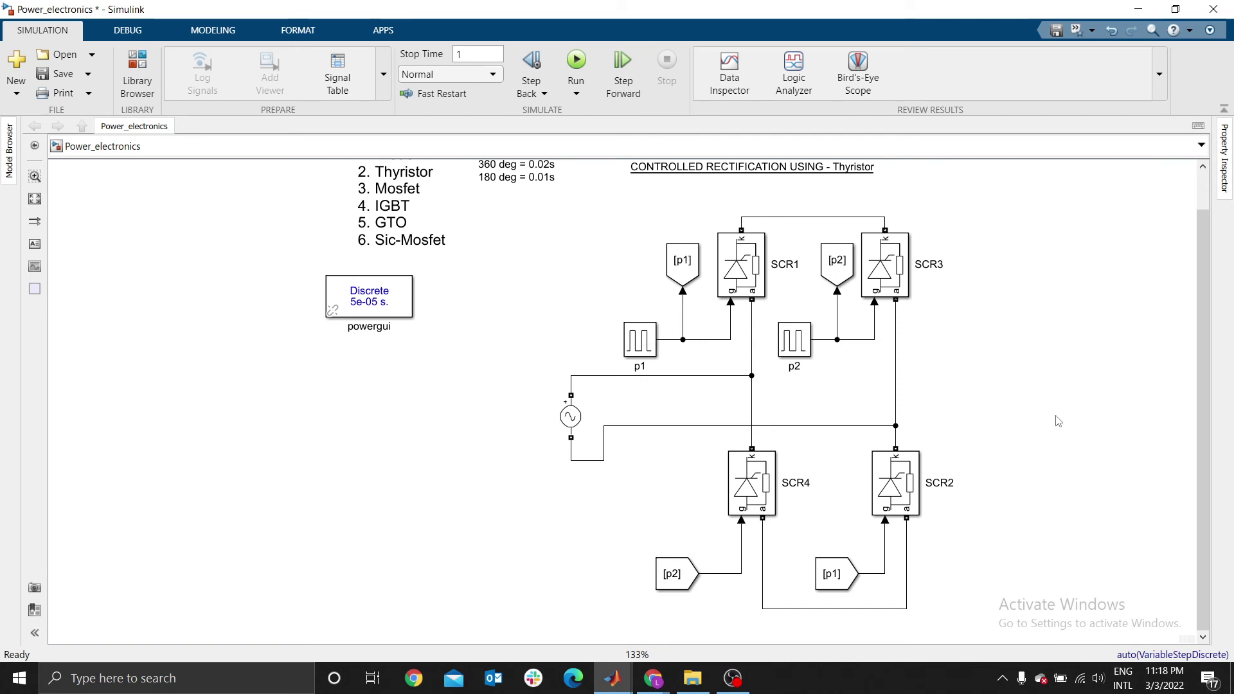
# - Add a Series RLC Branch from the Specialized Power Systems Passives library to the empty area beyond SCR3 and rotate it vertical
pyautogui.click(139, 72)
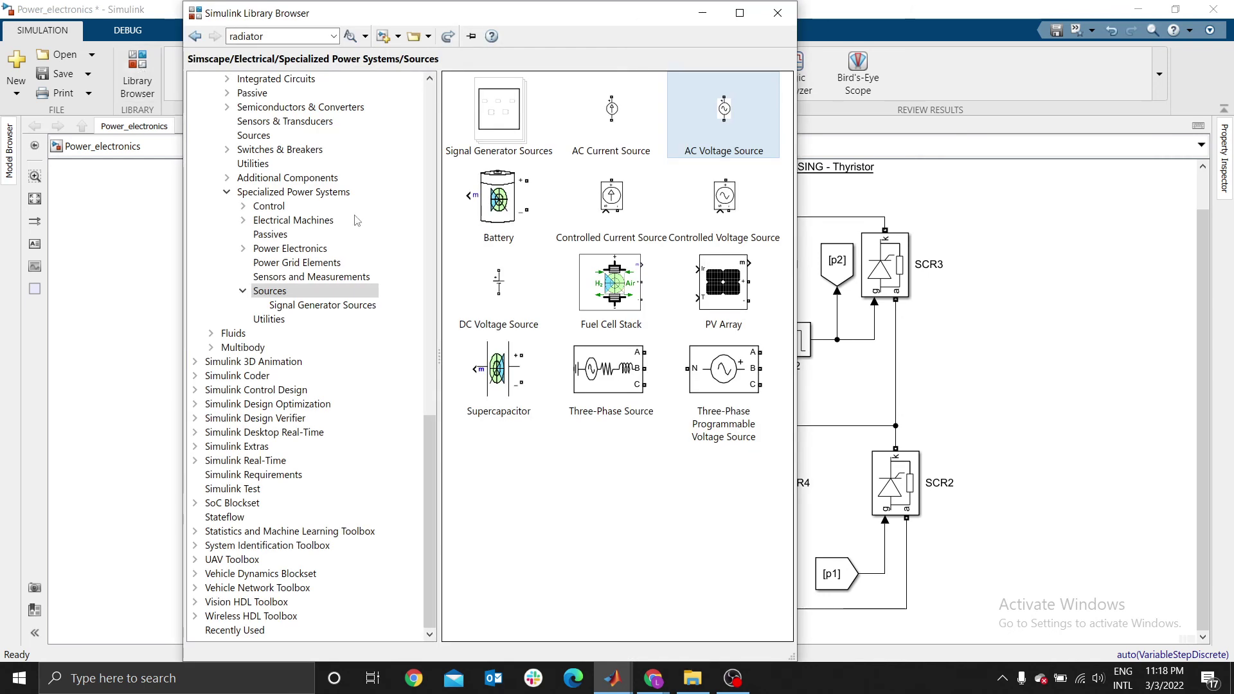
pyautogui.click(271, 234)
pyautogui.moveTo(577, 167); pyautogui.dragTo(1074, 363)
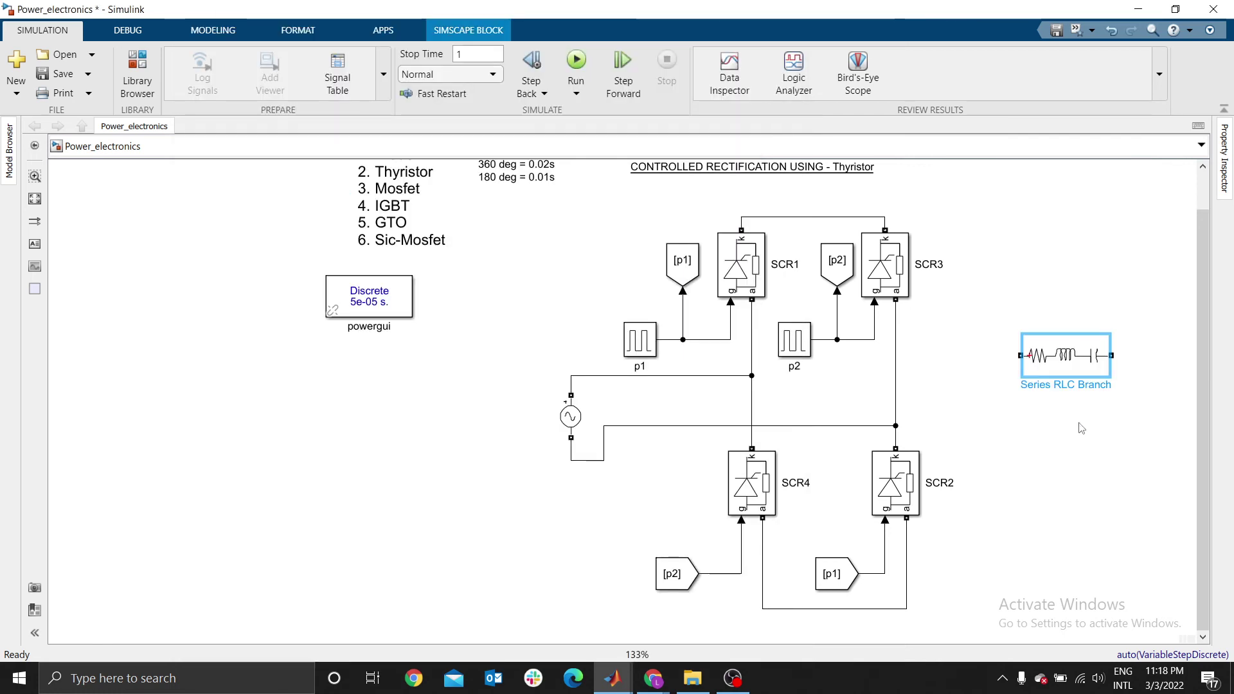
pyautogui.hotkey('ctrl', 'r')
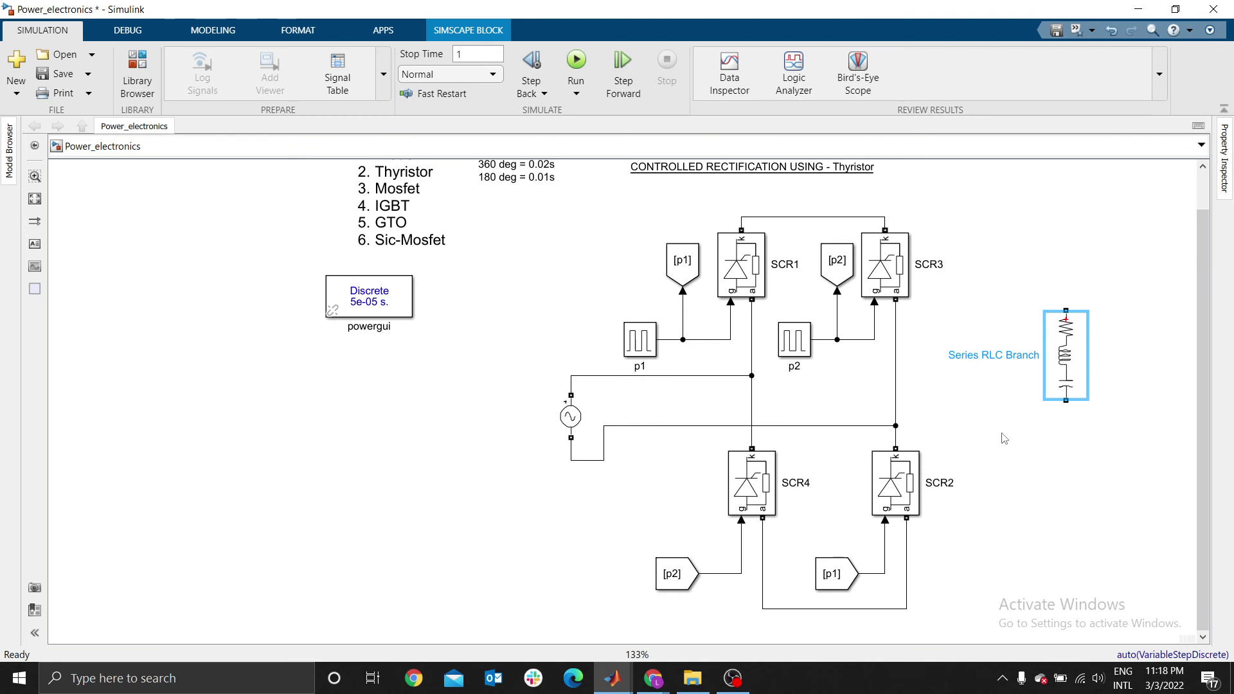
# - Make the Series RLC Branch a pure resistor with branch type R and a resistance of 230/5 ohms
pyautogui.doubleClick(1066, 358)
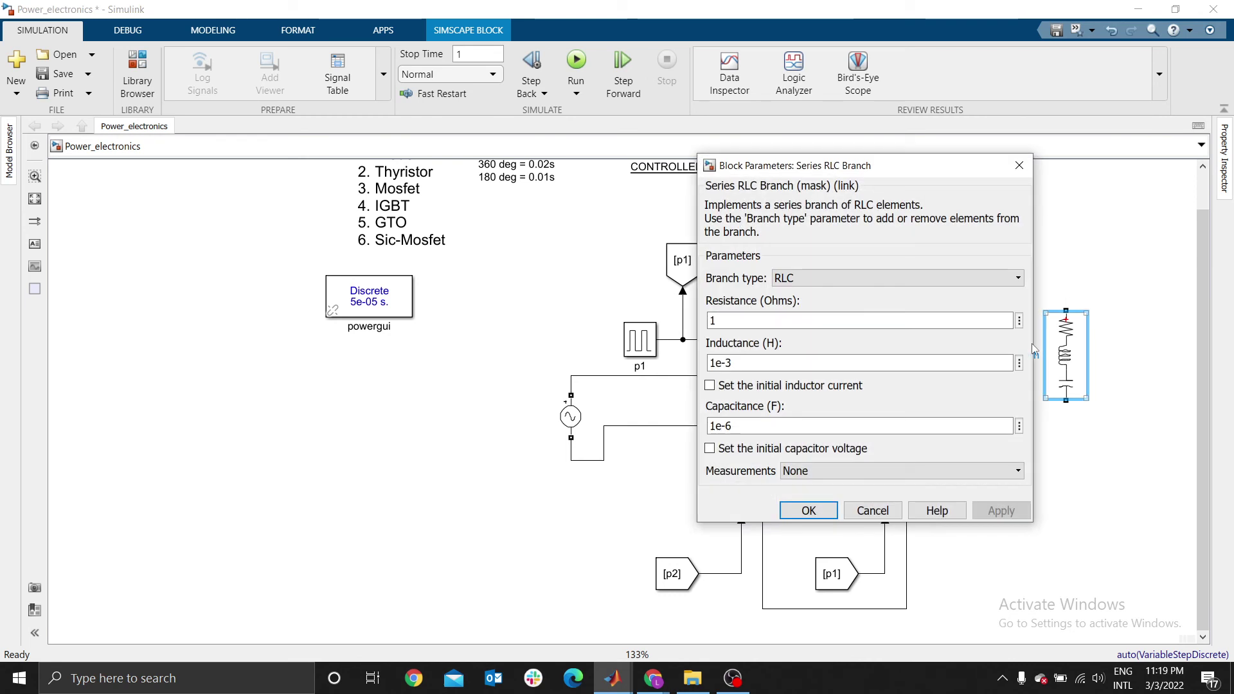
pyautogui.click(805, 280)
pyautogui.click(779, 307)
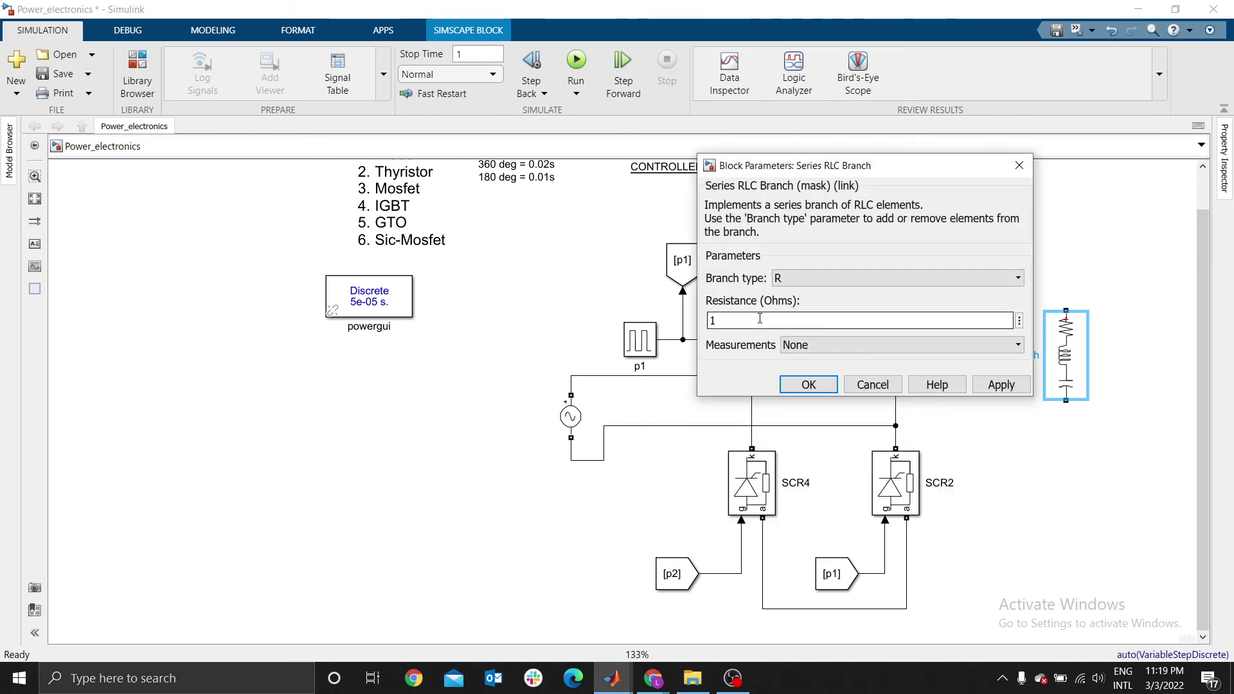
pyautogui.write('230')
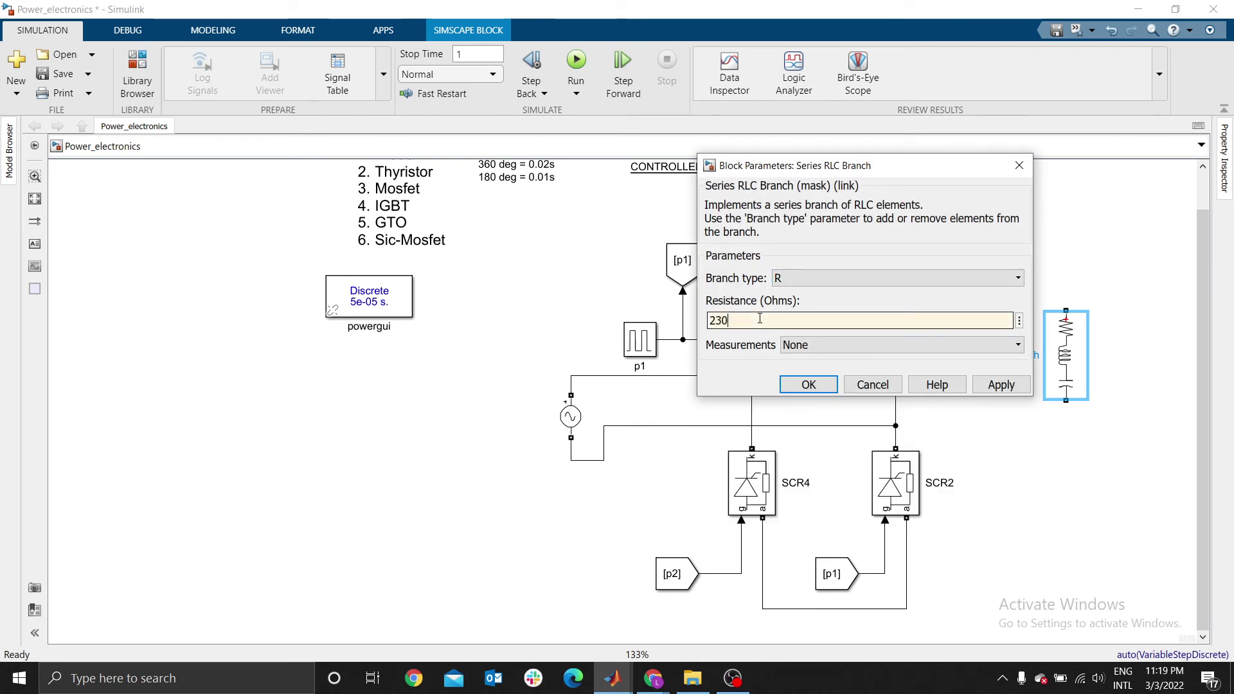
pyautogui.write('/5')
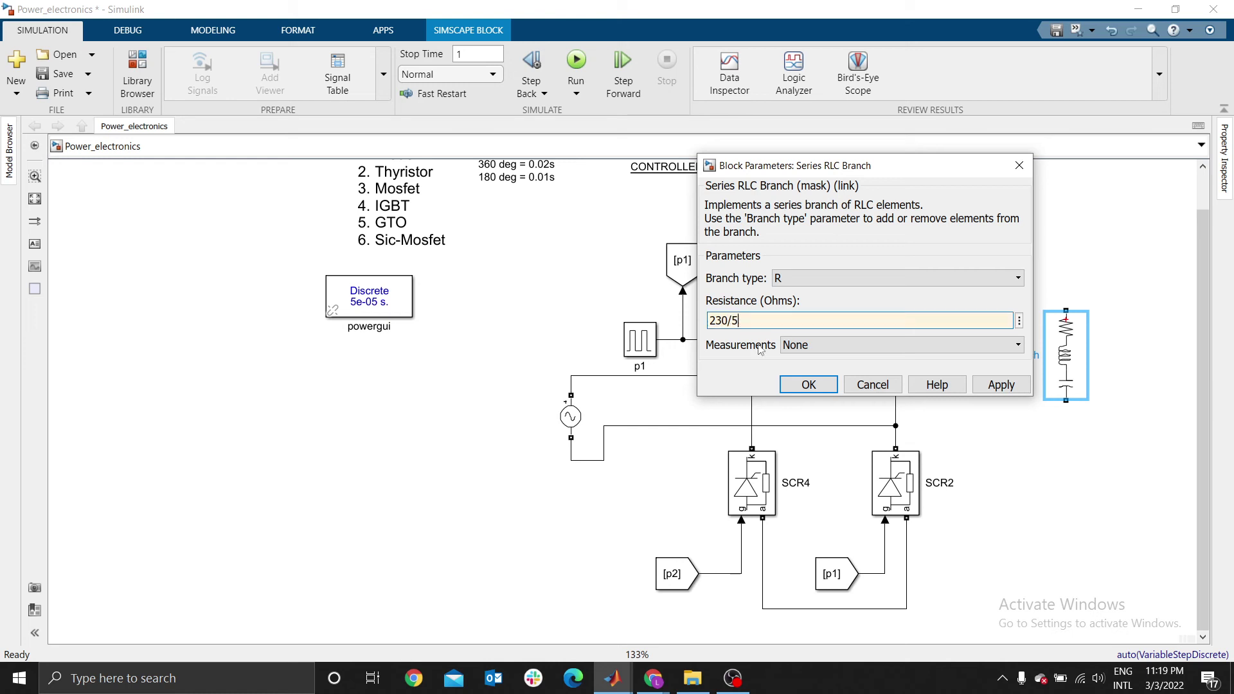
pyautogui.click(807, 386)
pyautogui.click(1029, 448)
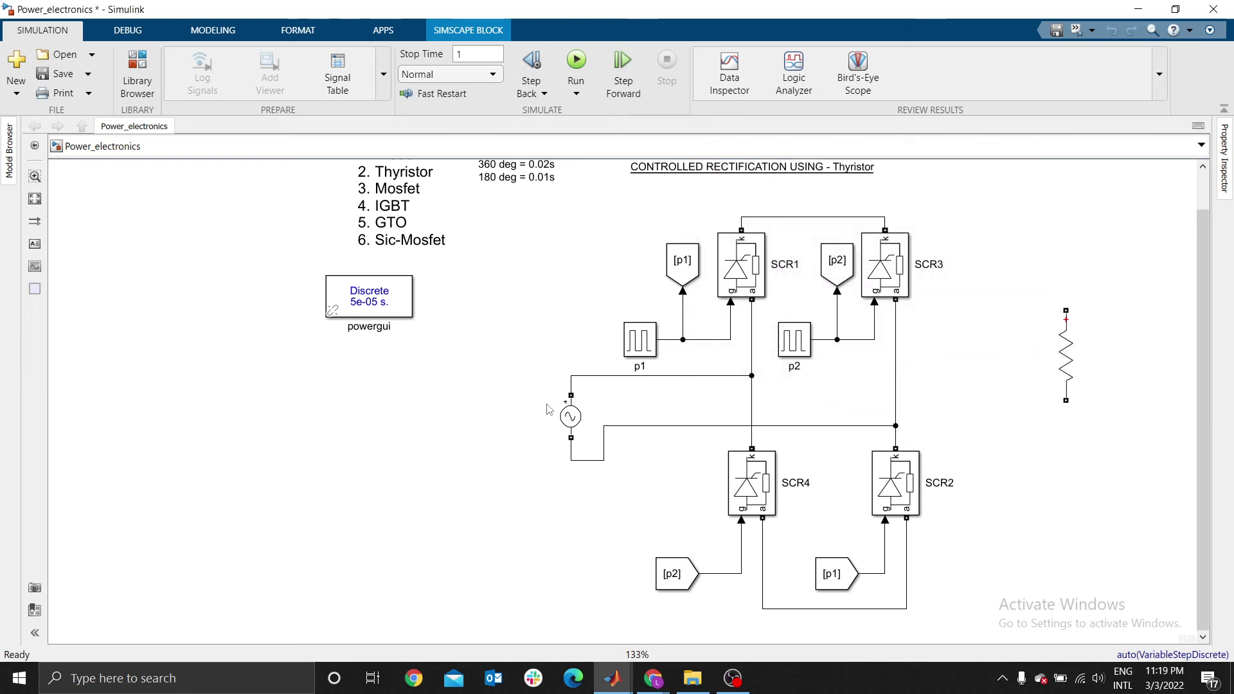
# - Set the AC Voltage Source's peak amplitude to 230*sqrt(2) V
pyautogui.doubleClick(571, 417)
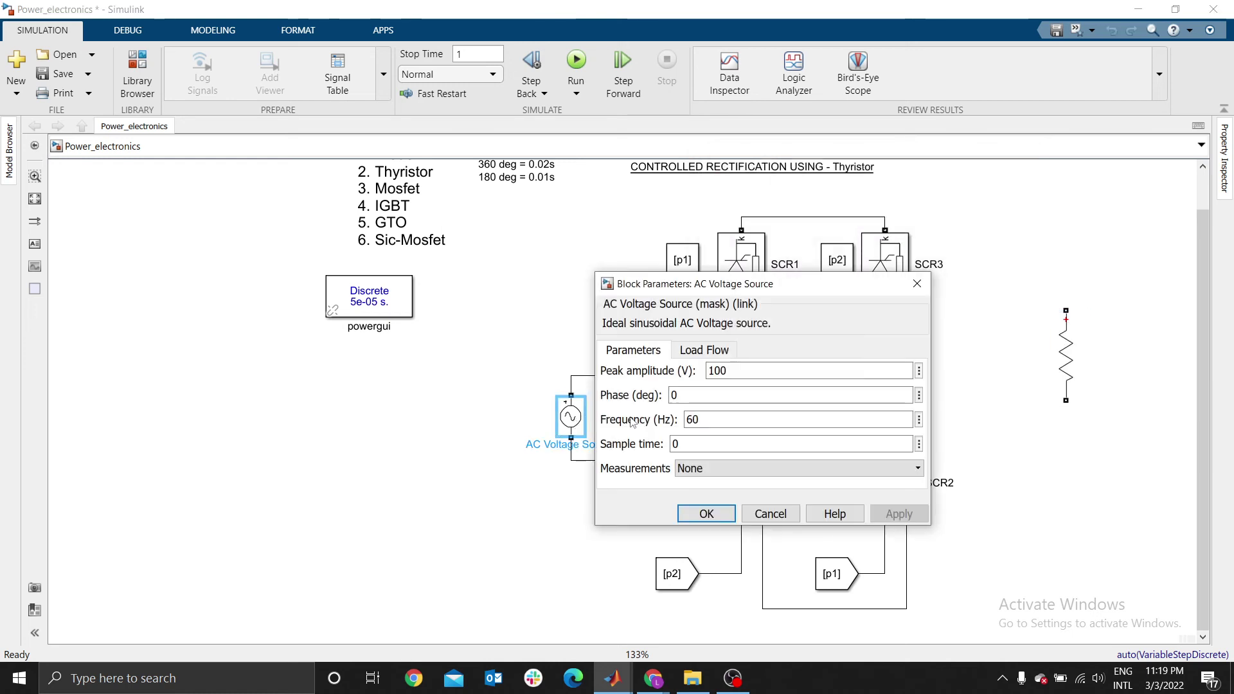
pyautogui.doubleClick(768, 370)
pyautogui.write('2')
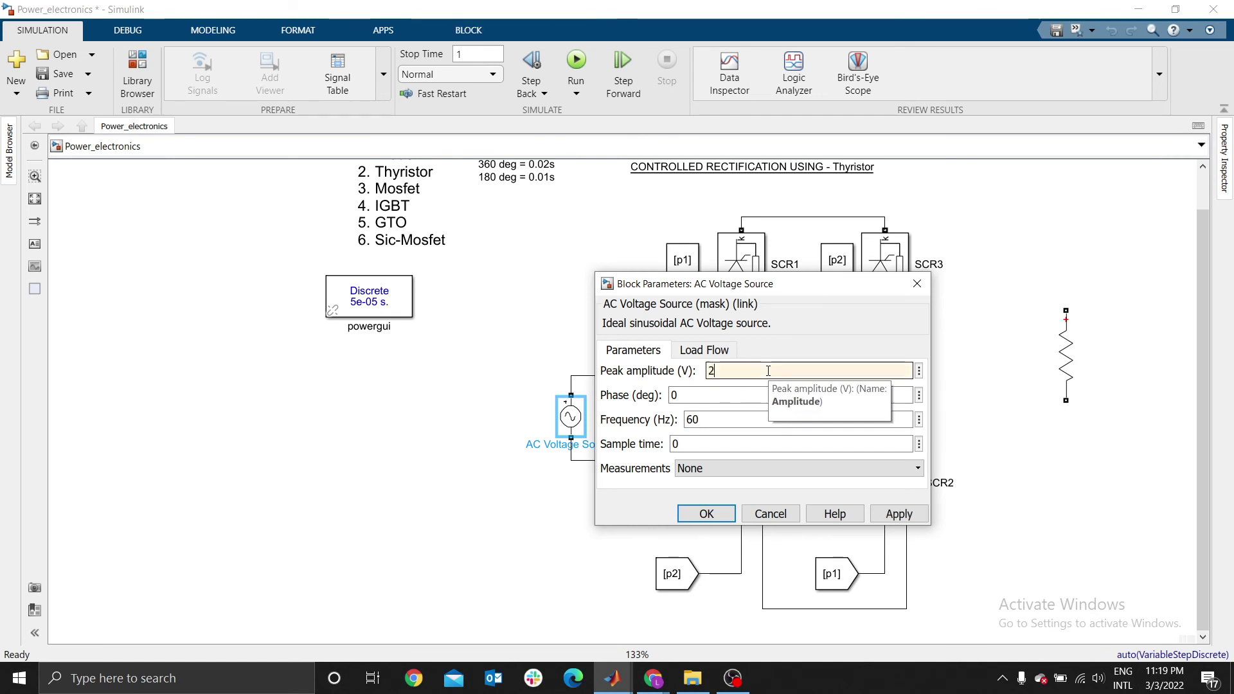
pyautogui.write('30')
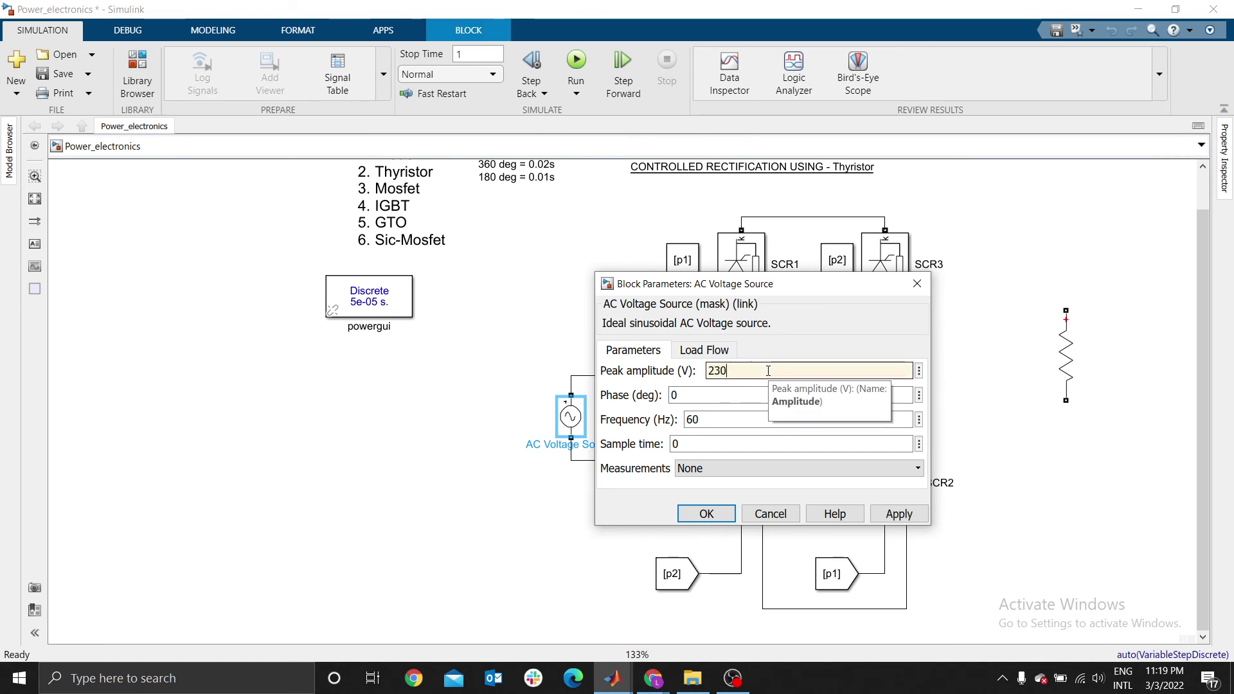
pyautogui.write('*sqrt(2')
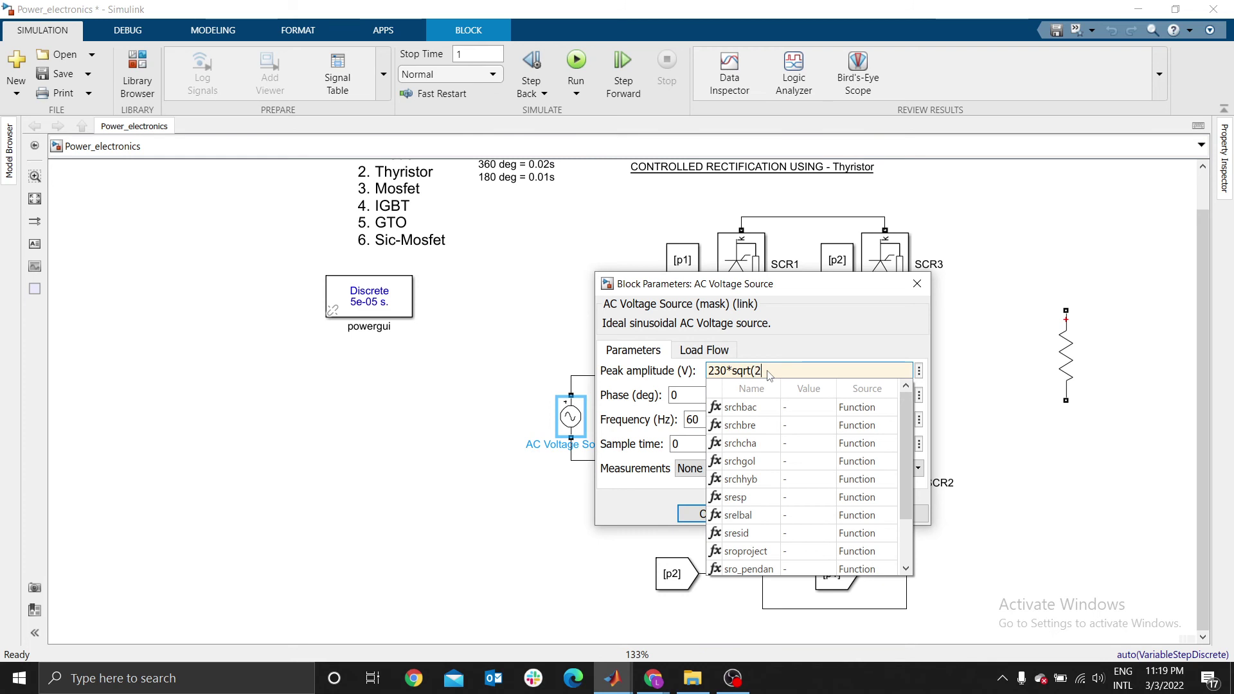
pyautogui.write(')')
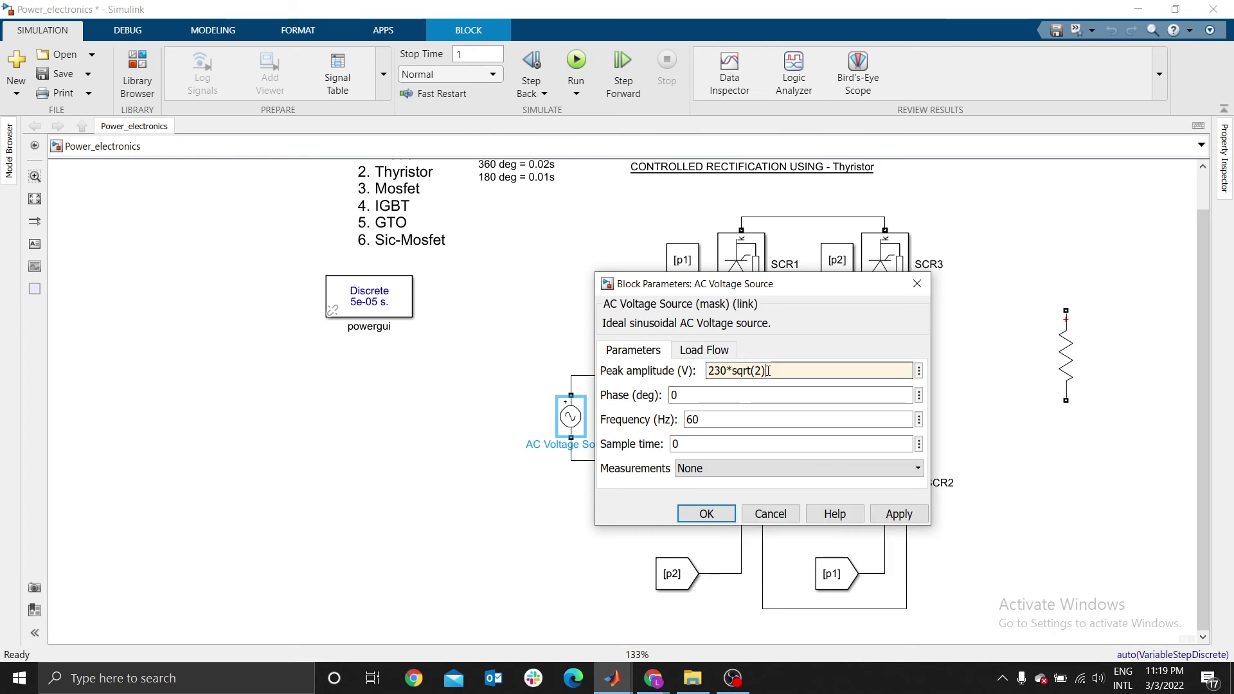
pyautogui.click(897, 514)
pyautogui.click(686, 521)
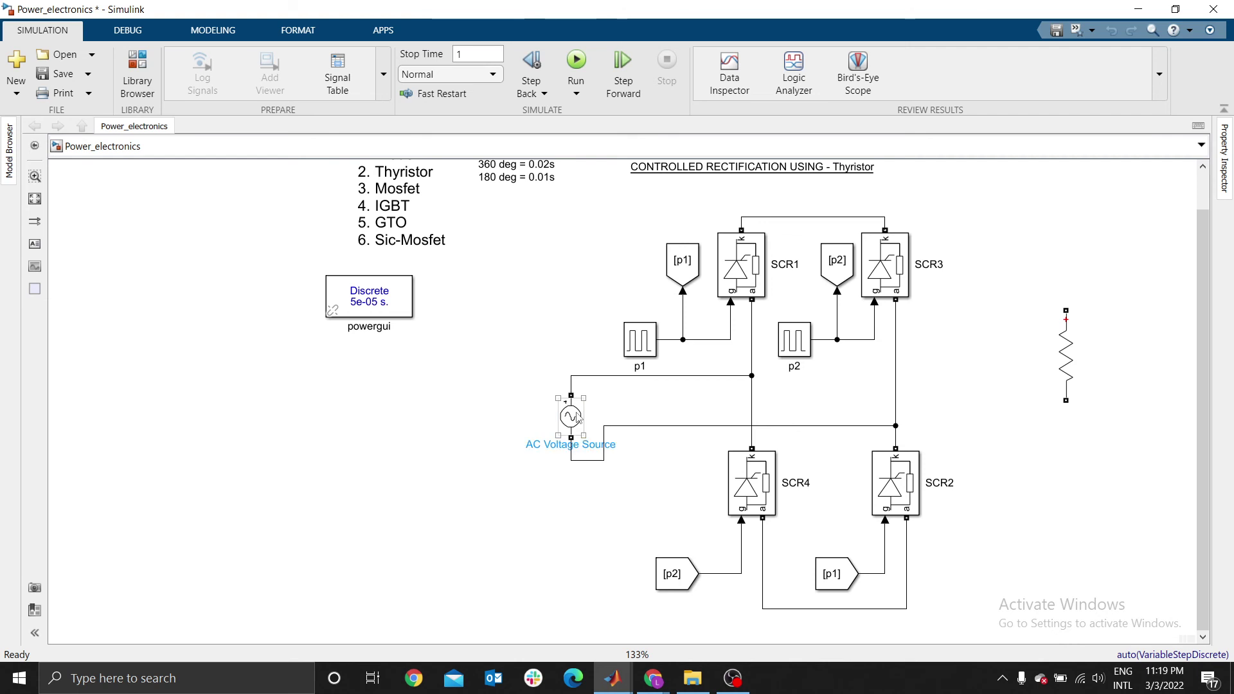
# - Move the load resistor slightly lower and farther from the bridge, roughly midway between the upper and lower thyristors
pyautogui.moveTo(1079, 370); pyautogui.dragTo(1096, 418)
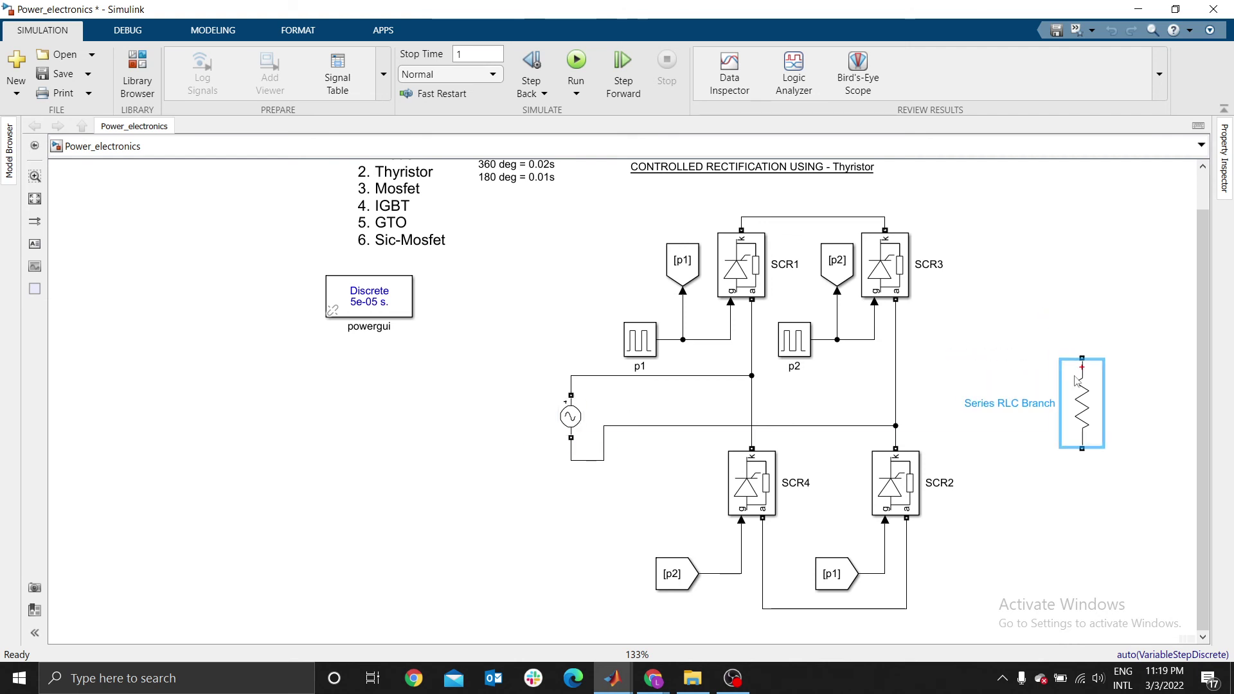
pyautogui.click(538, 277)
pyautogui.hscroll(5, 575, 264)
pyautogui.scroll(1, 576, 264)
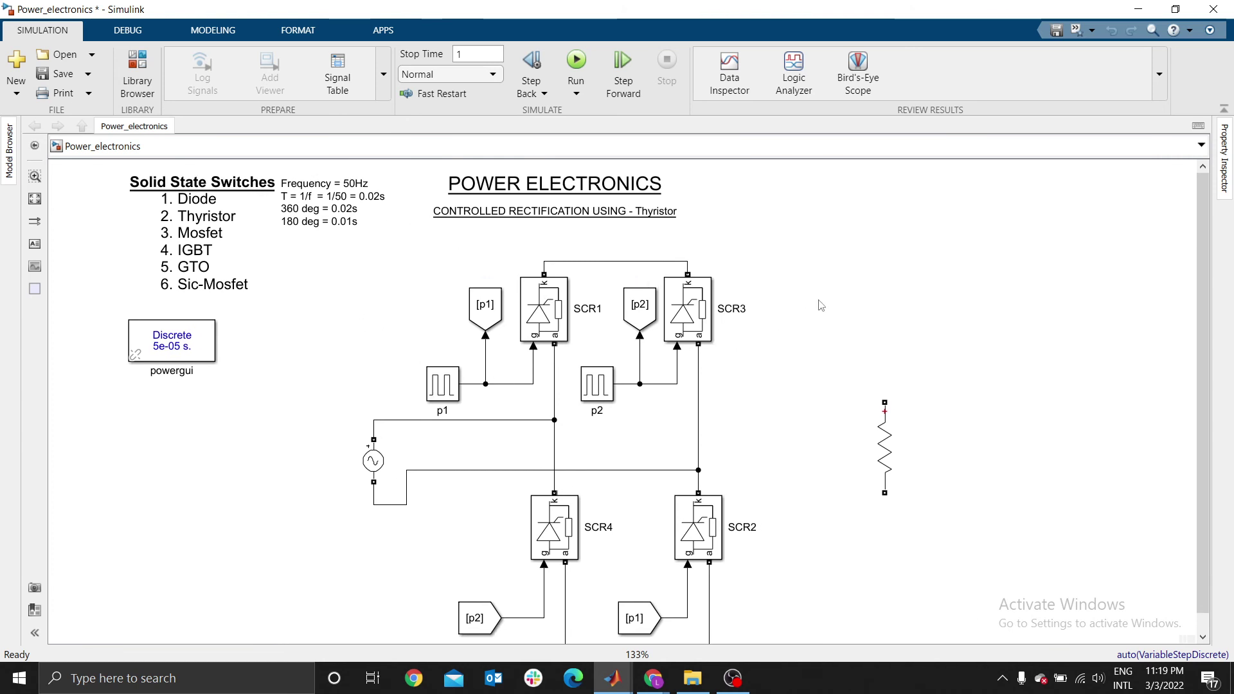
pyautogui.press('space')
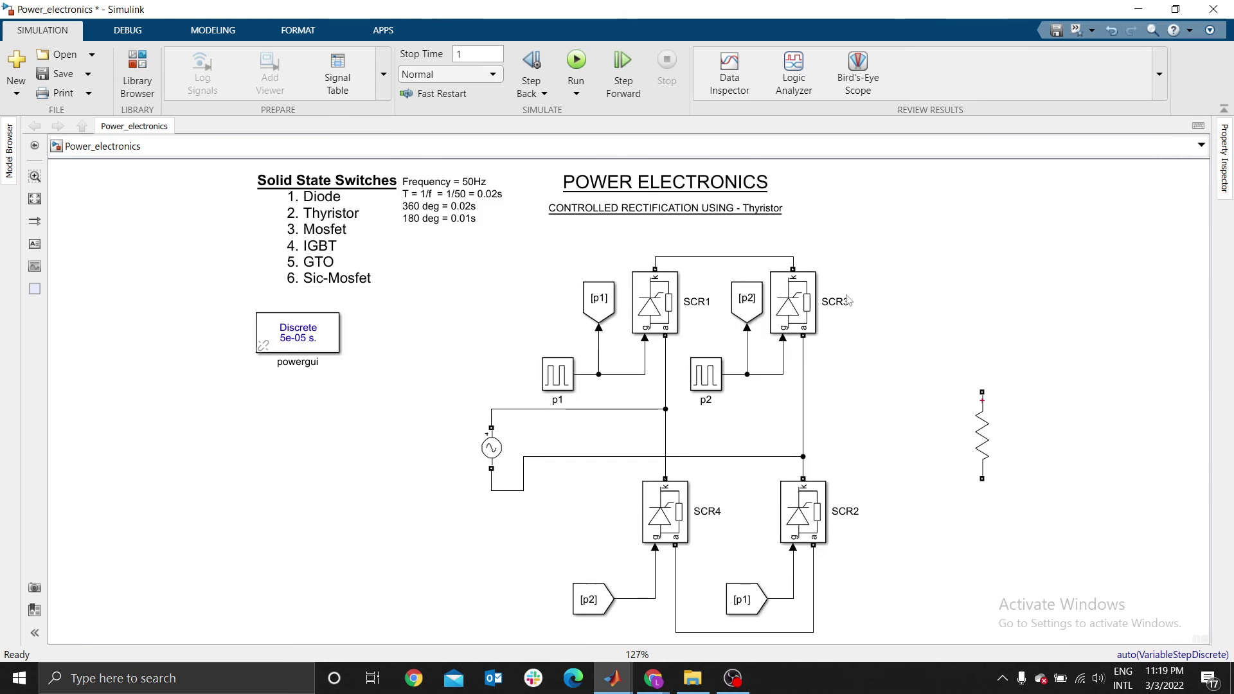
pyautogui.hscroll(4, 848, 299)
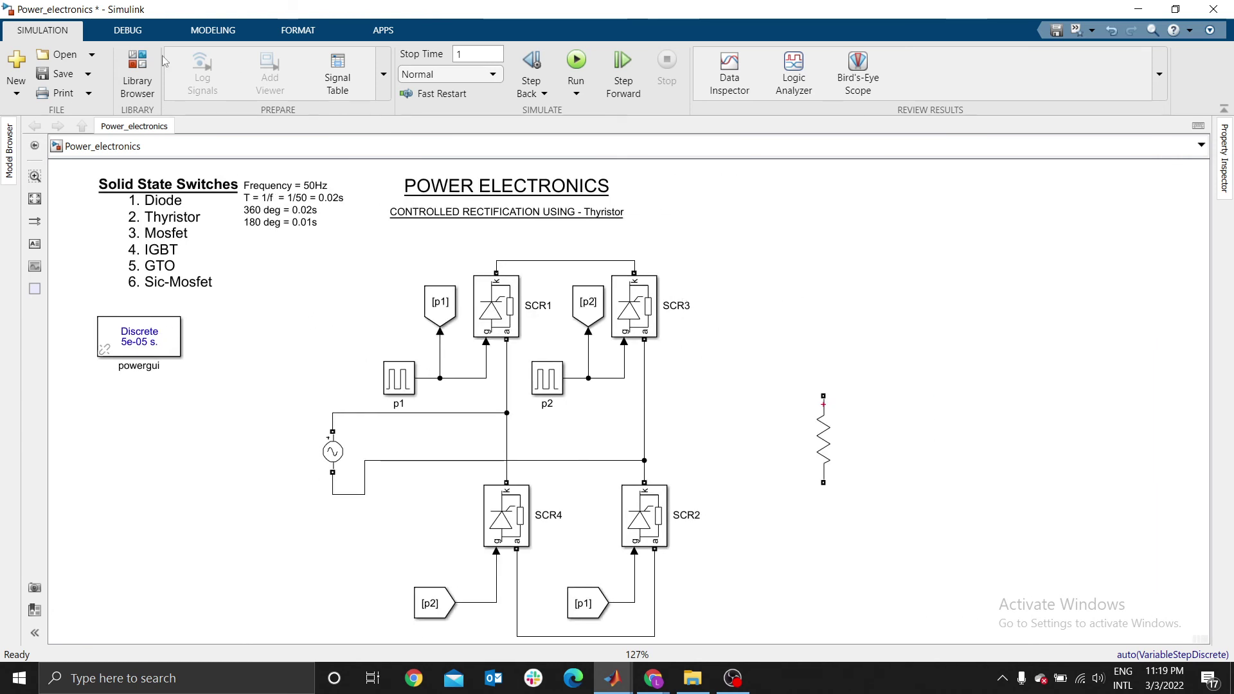
# - Add a Current Measurement and a Voltage Measurement block from the Specialized Power Systems Sensors and Measurements library
pyautogui.click(138, 67)
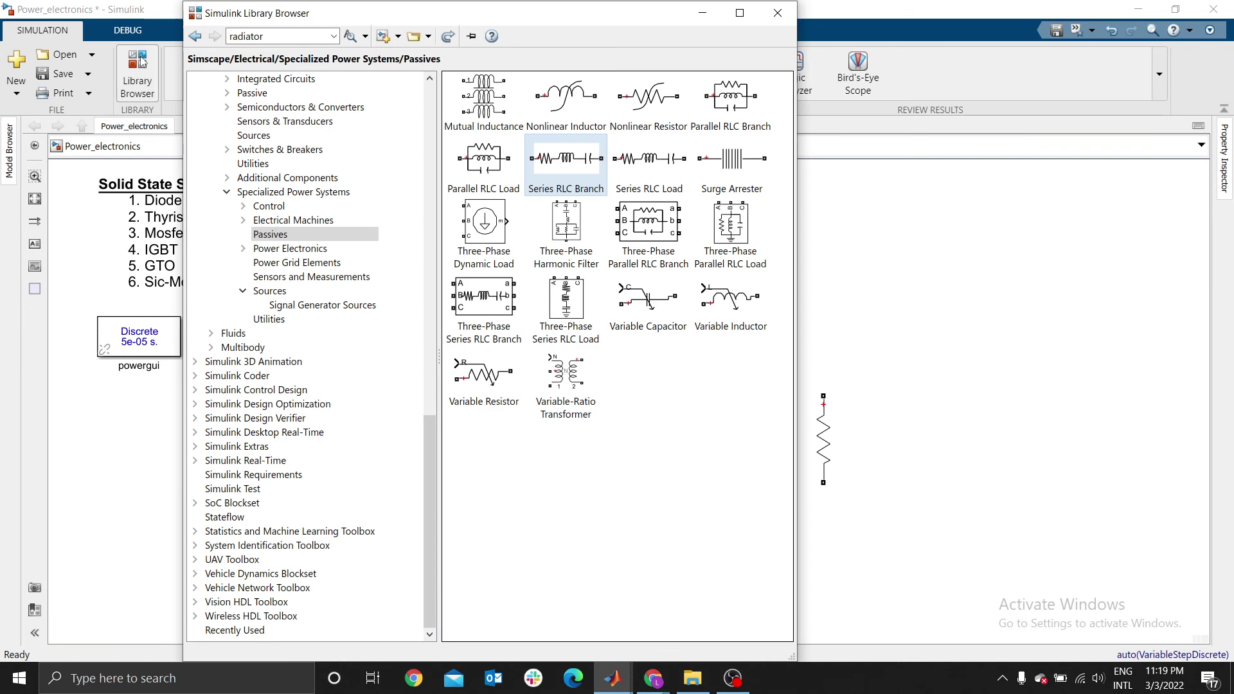
pyautogui.click(305, 278)
pyautogui.rightClick(502, 99)
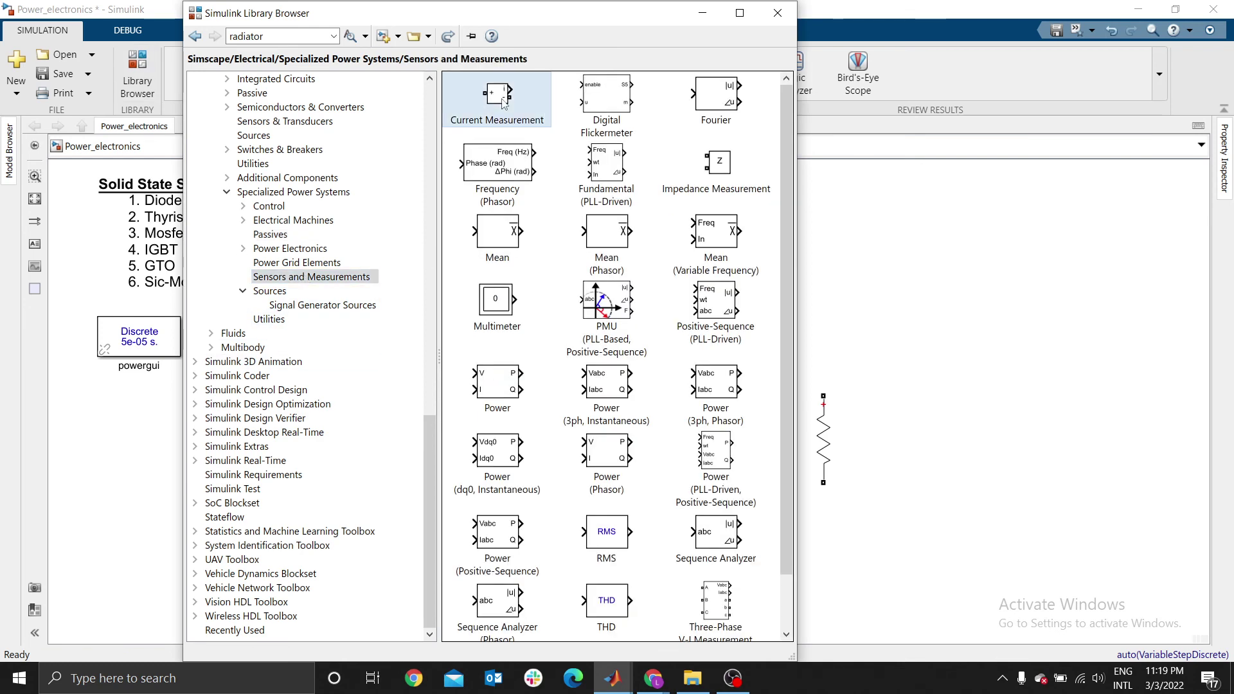
pyautogui.click(559, 108)
pyautogui.scroll(-2, 617, 360)
pyautogui.rightClick(508, 621)
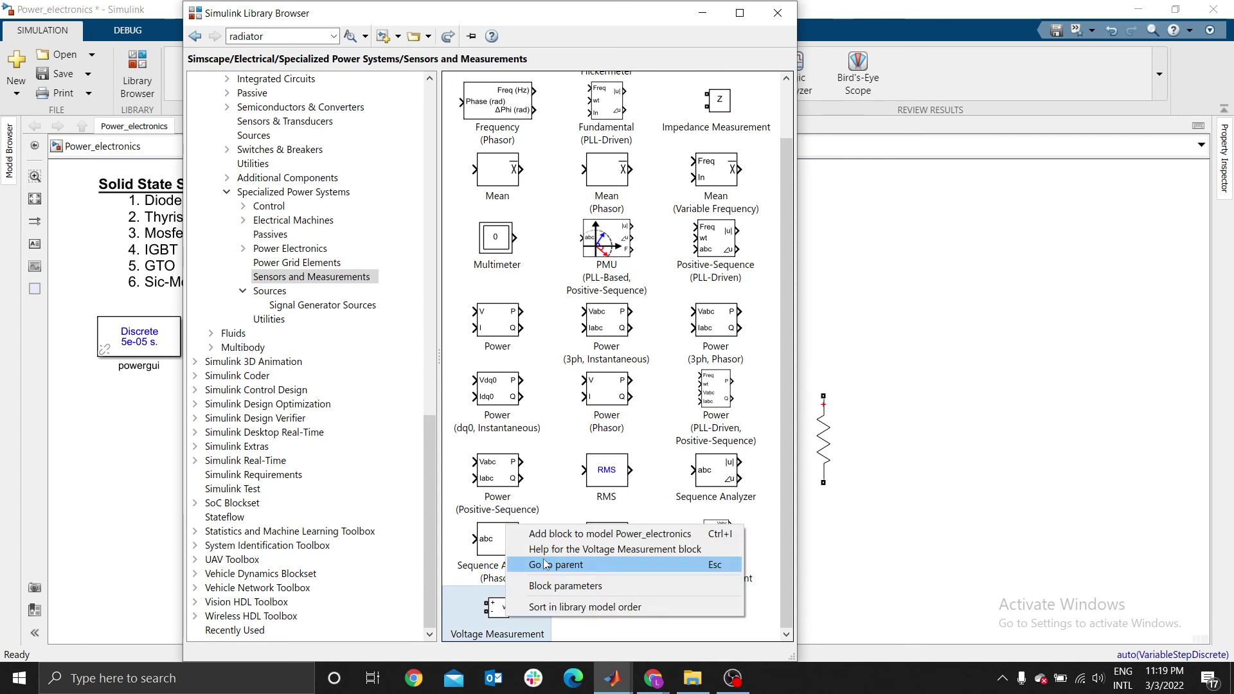
pyautogui.click(551, 537)
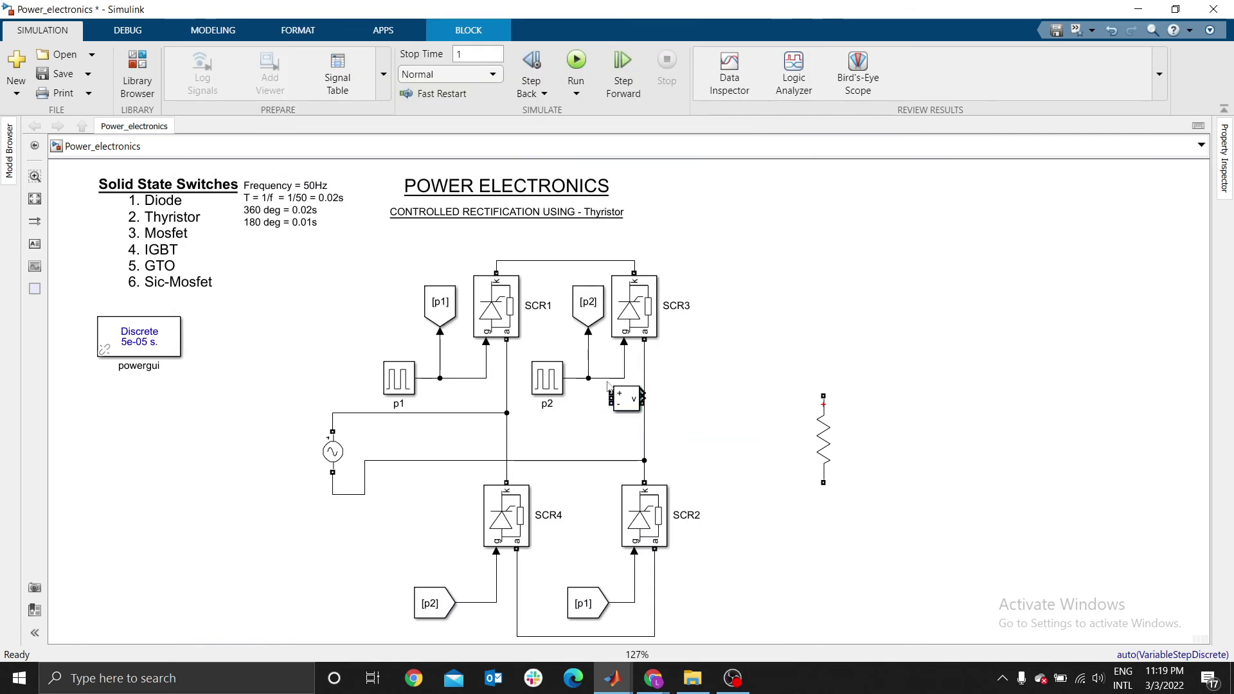
# - Place the Voltage Measurement block beside the AC source and orient its input terminals toward the source, with the positive terminal above
pyautogui.moveTo(623, 399); pyautogui.dragTo(273, 450)
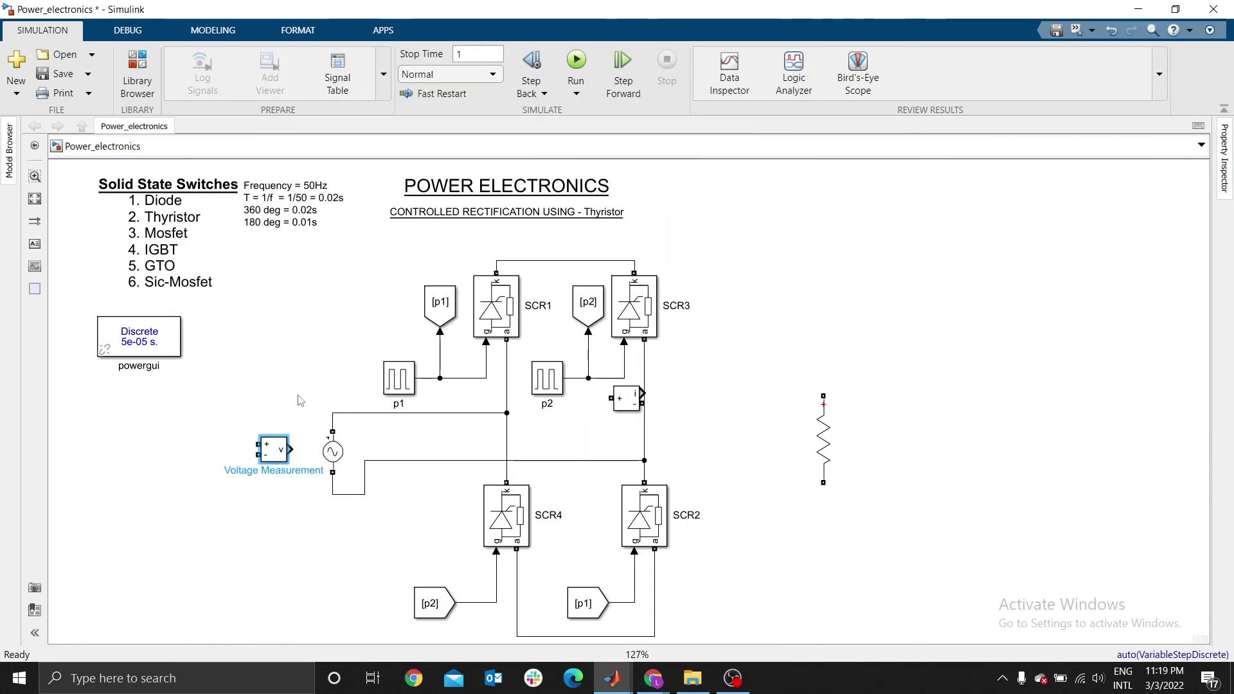
pyautogui.hotkey('ctrl', 'r')
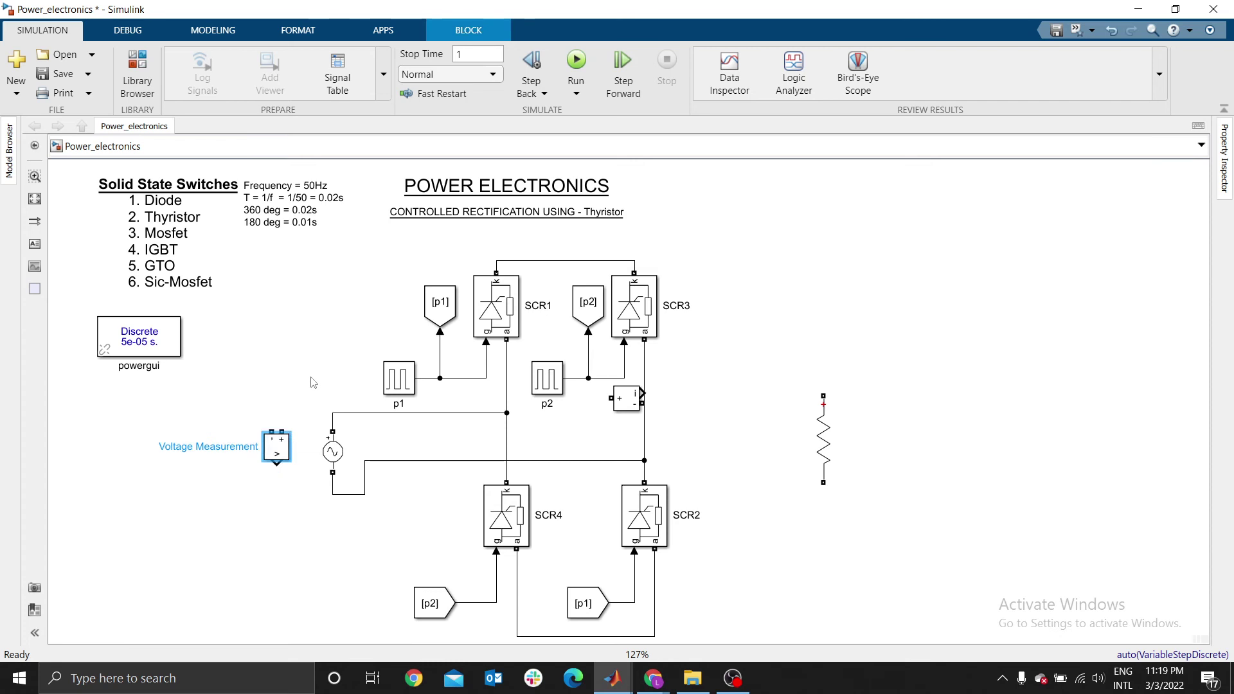
pyautogui.hotkey('ctrl', 'r')
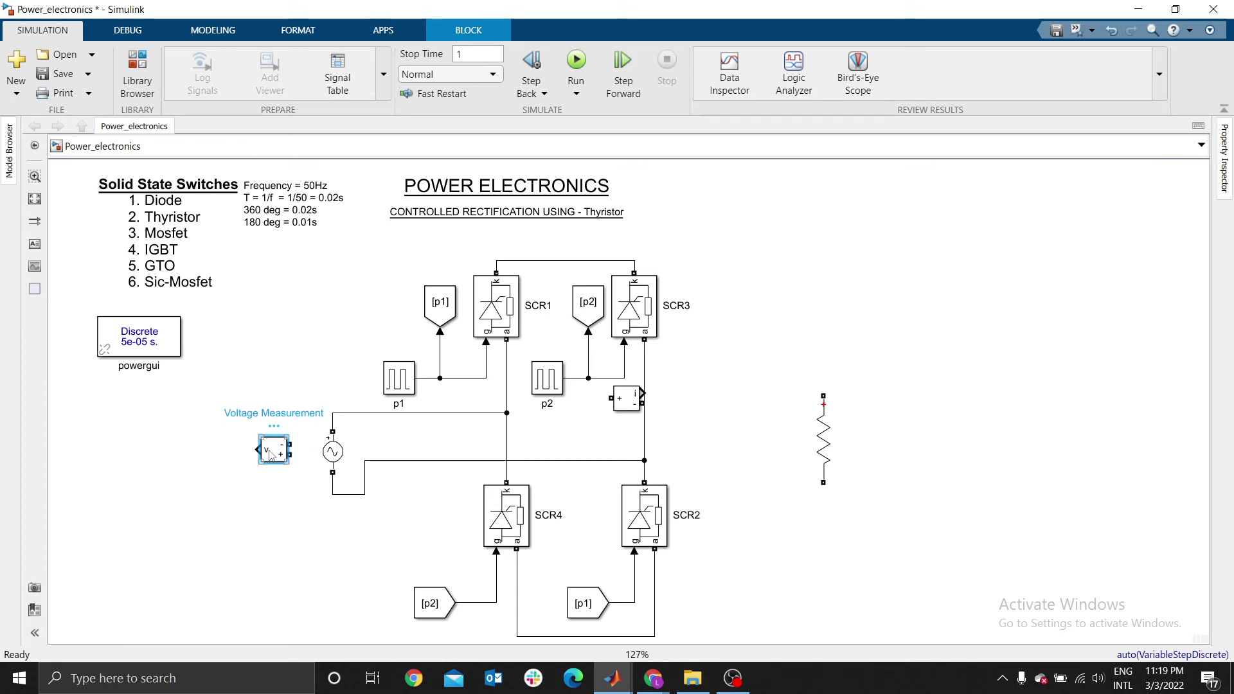
pyautogui.hotkey('ctrl', 'r')
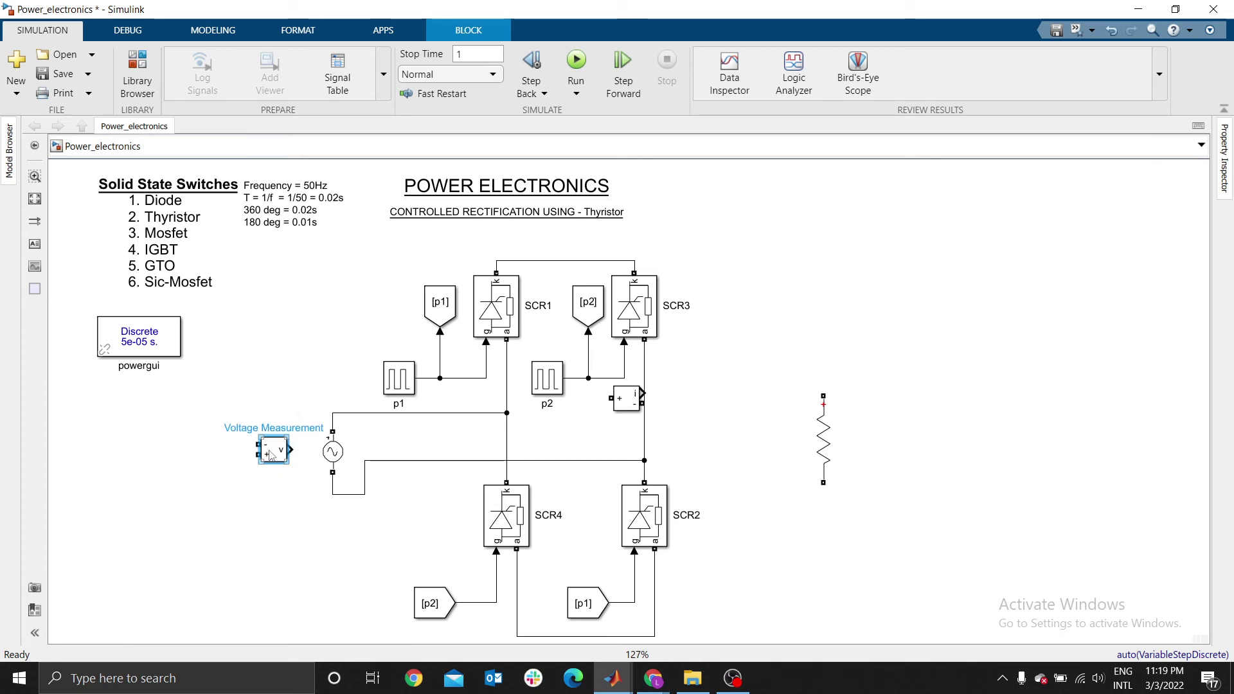
pyautogui.hotkey('ctrl', 'r')
pyautogui.hotkey('ctrl', 'r')
pyautogui.click(305, 445)
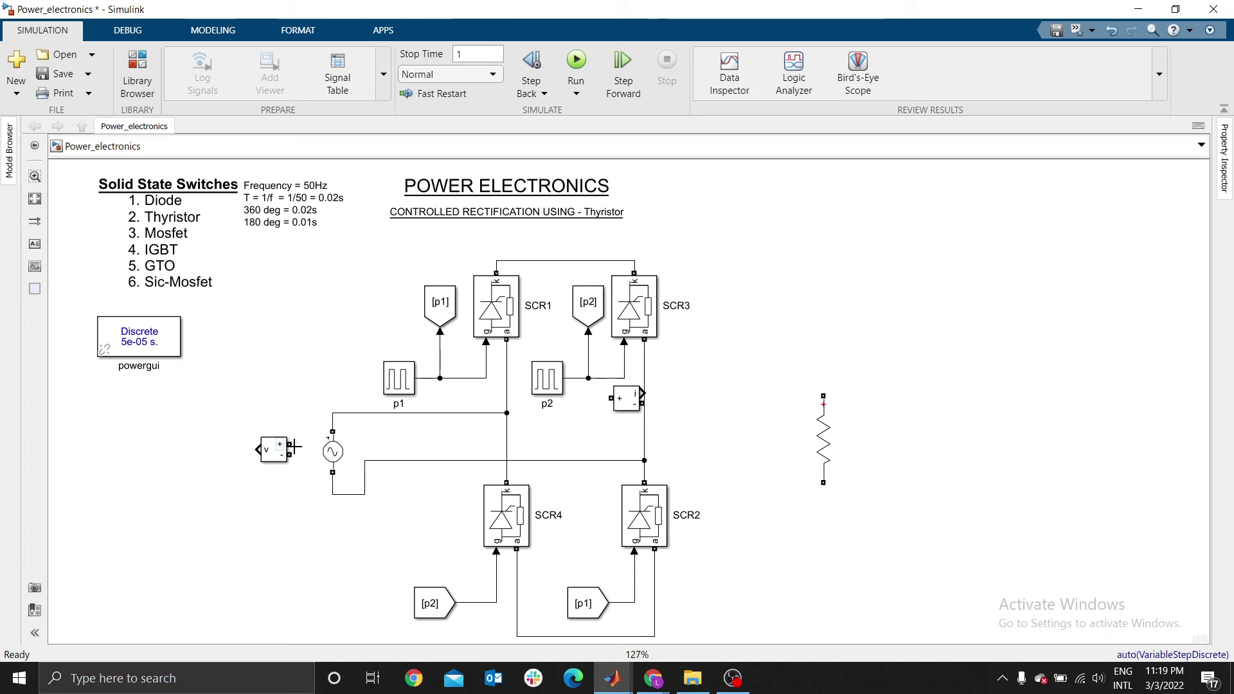
# - Connect the Voltage Measurement block across the AC source, positive terminal to the upper wire and negative terminal to the lower wire
pyautogui.moveTo(290, 444); pyautogui.dragTo(332, 417)
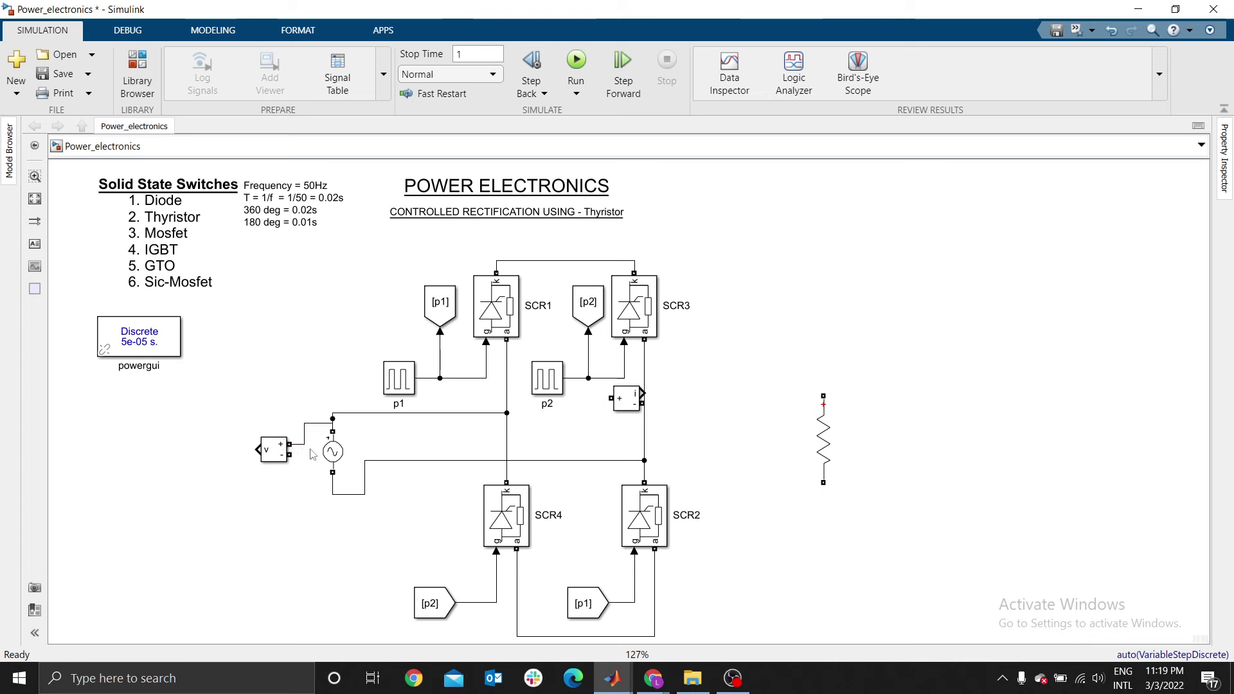
pyautogui.moveTo(291, 456); pyautogui.dragTo(331, 497)
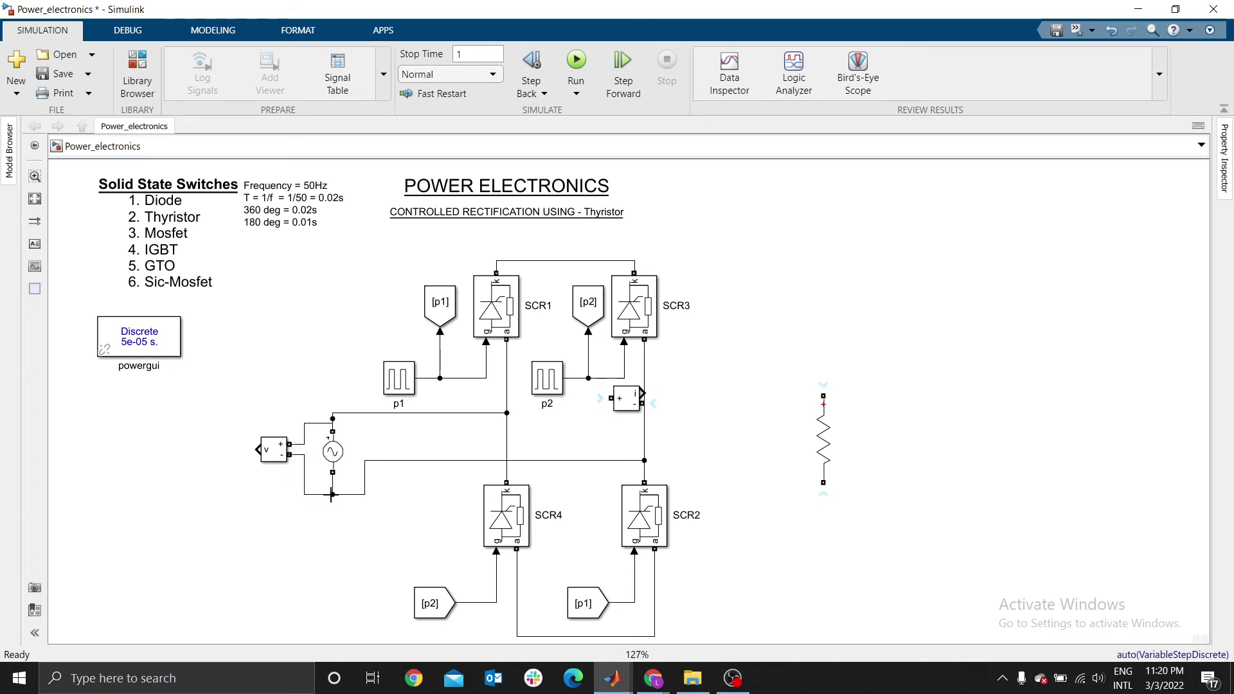
pyautogui.click(273, 456)
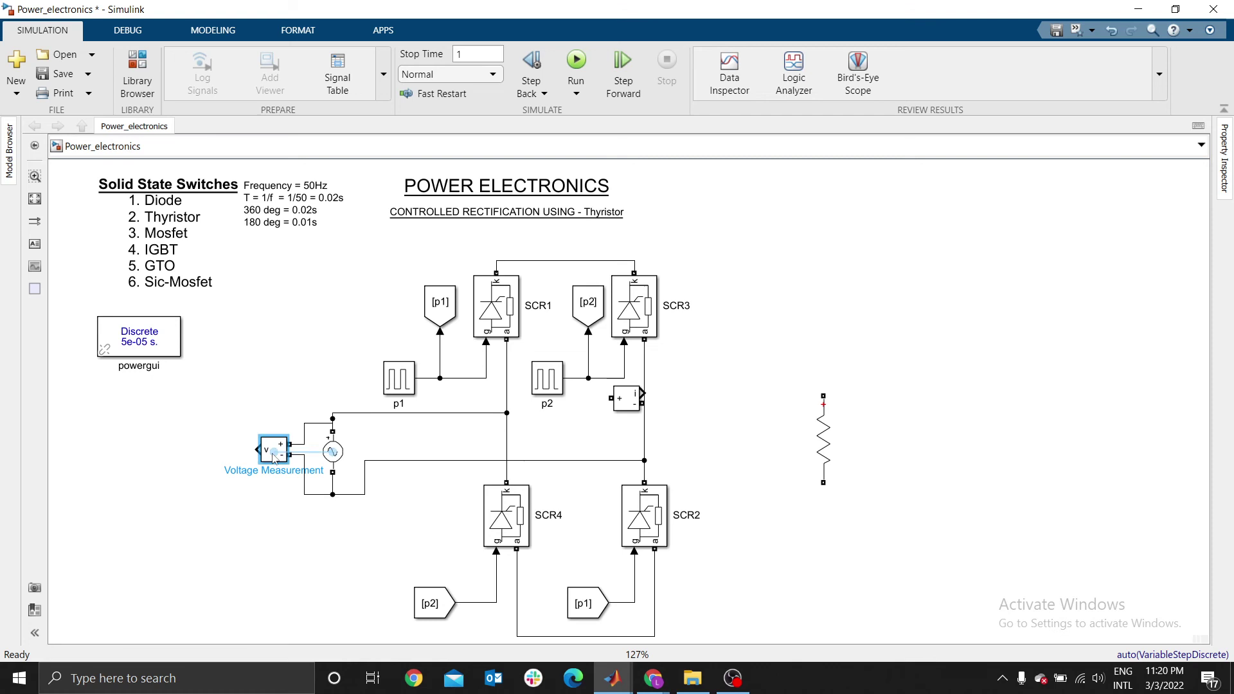
# - Place the Current Measurement block beyond SCR3 and connect its positive terminal to the line joining the SCR1 and SCR3 cathodes
pyautogui.moveTo(627, 399); pyautogui.dragTo(632, 260)
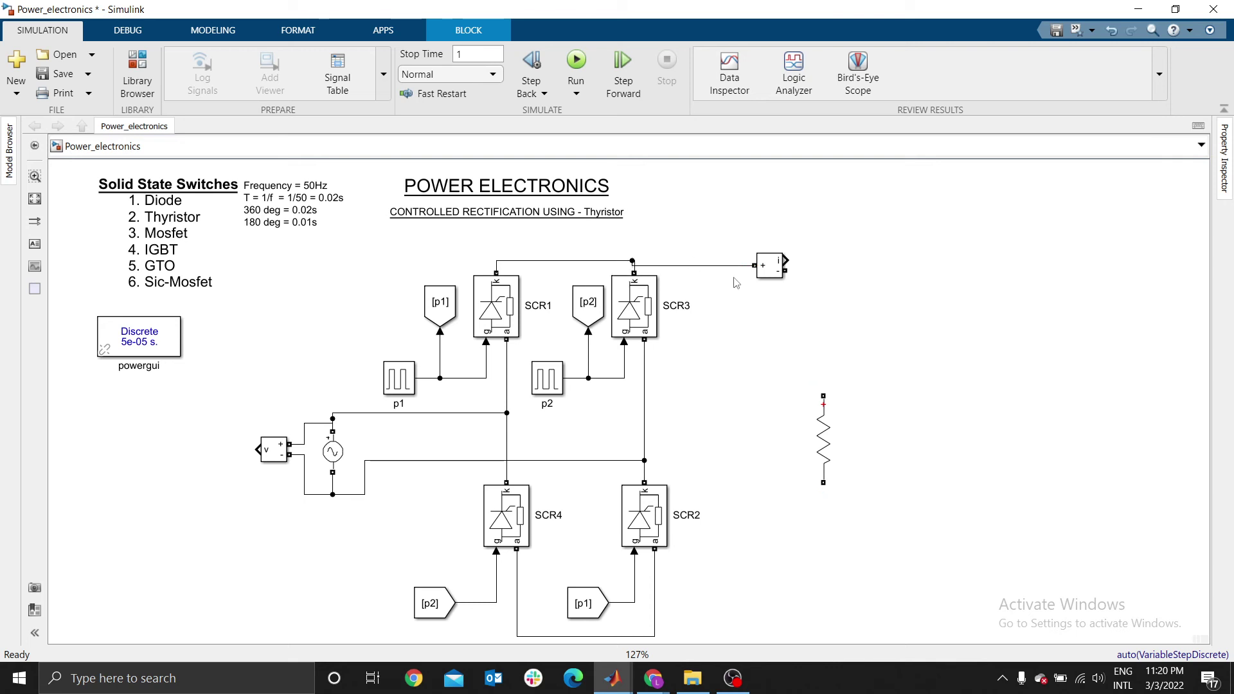
# - Raise the SCR1–SCR3 cathode line and the wire to the Current Measurement block to one level above the thyristors
pyautogui.click(568, 260)
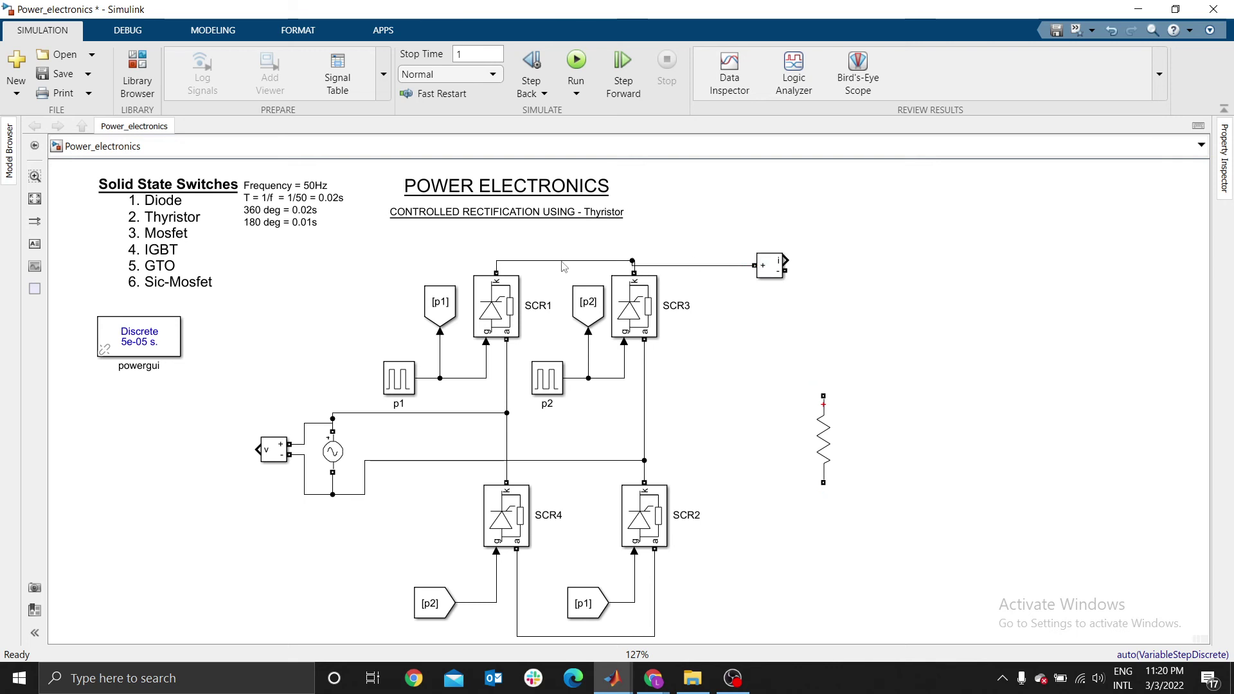
pyautogui.moveTo(565, 267); pyautogui.dragTo(568, 252)
pyautogui.moveTo(698, 265); pyautogui.dragTo(707, 245)
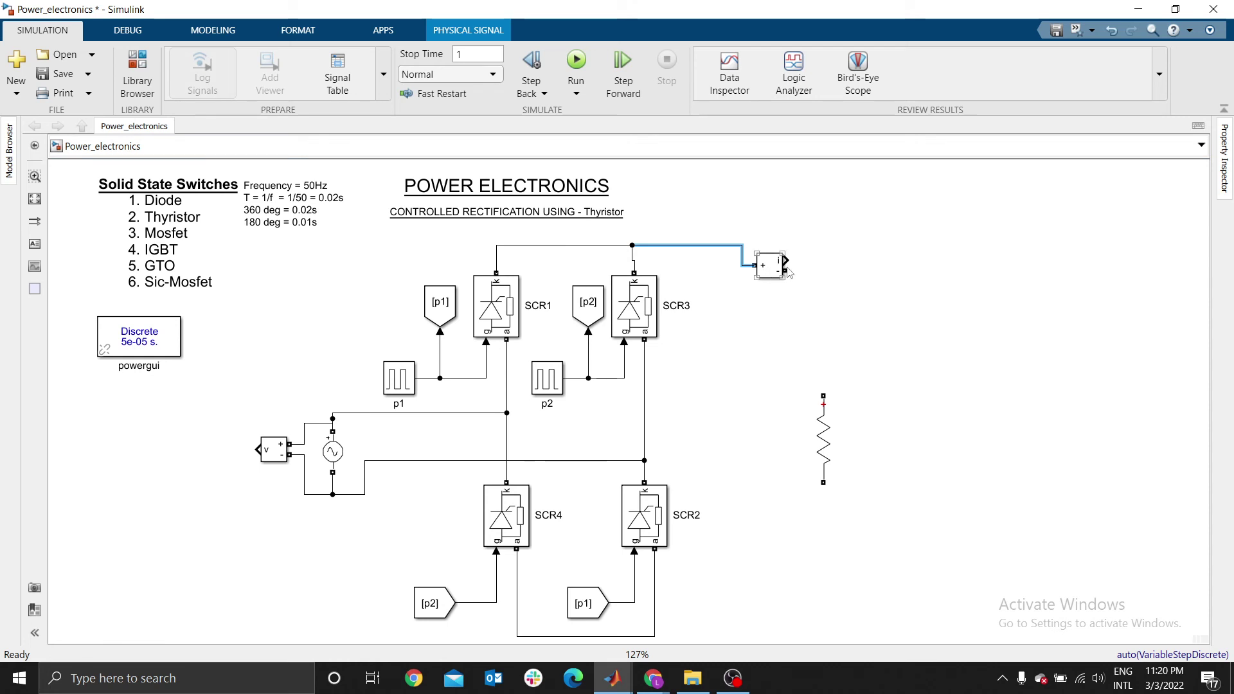
# - Move the load resistor outward and wire it between the Current Measurement's negative terminal and the line joining the SCR4 and SCR2 anodes
pyautogui.moveTo(823, 444); pyautogui.dragTo(885, 434)
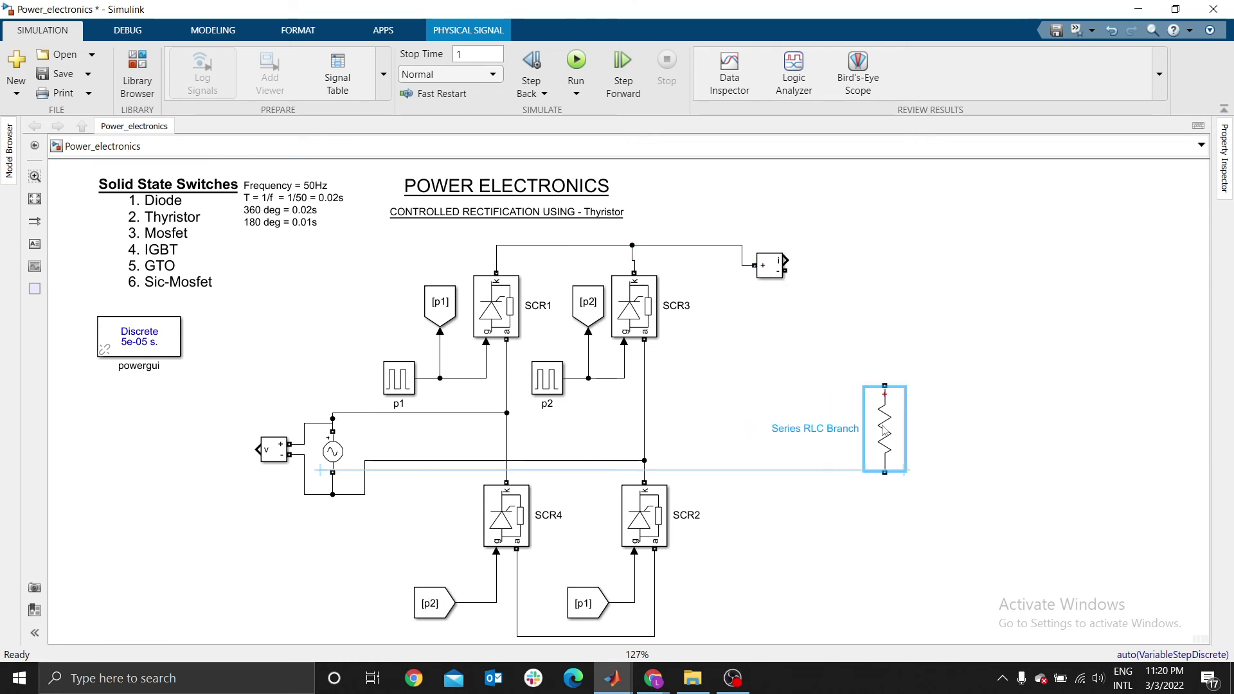
pyautogui.click(818, 289)
pyautogui.moveTo(786, 271); pyautogui.dragTo(639, 580)
pyautogui.scroll(-2, 759, 508)
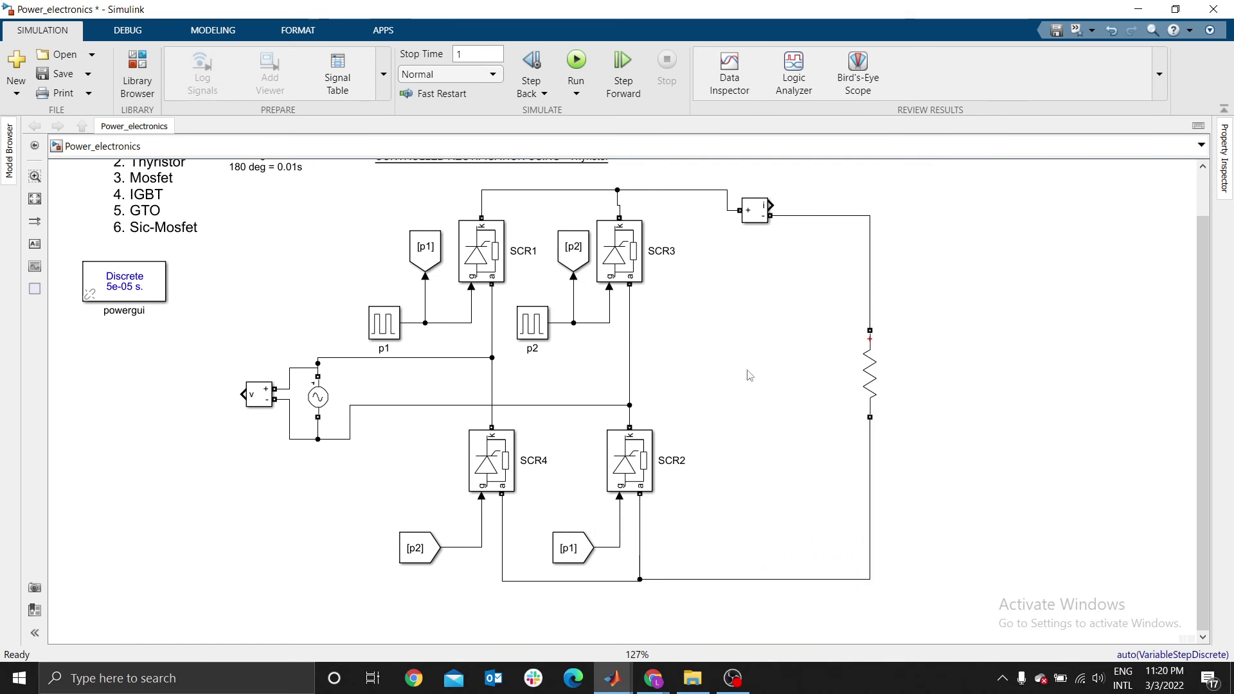
pyautogui.moveTo(750, 376); pyautogui.dragTo(748, 404)
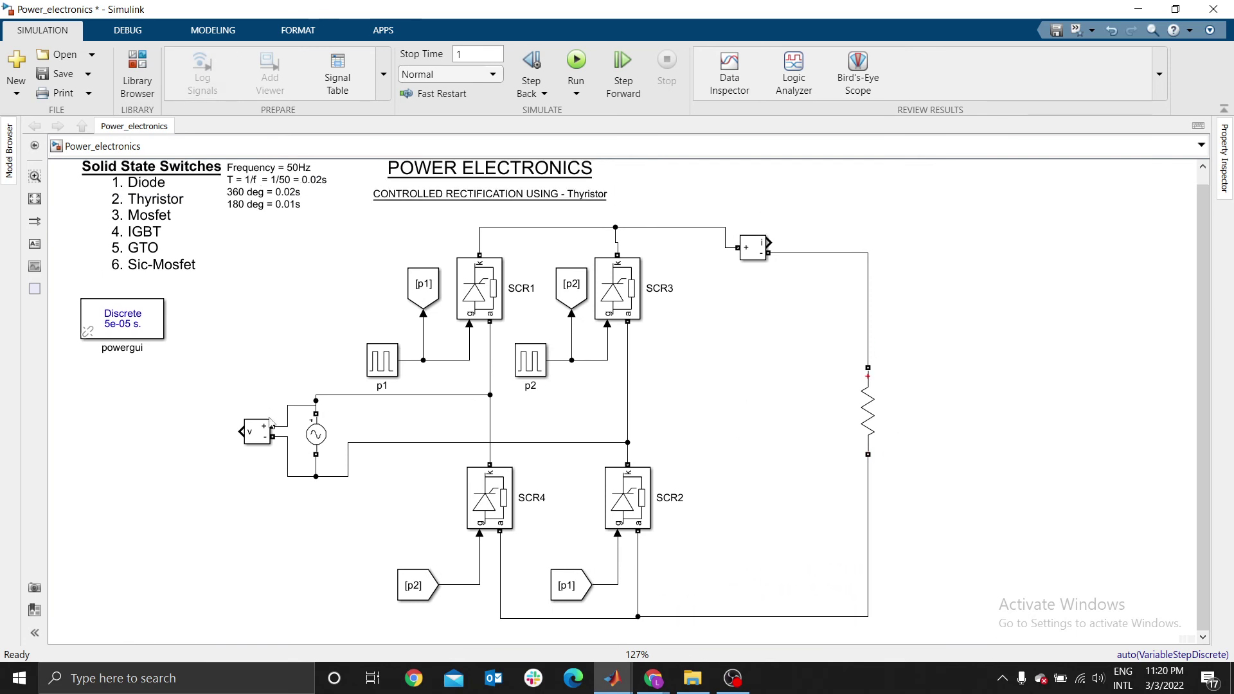
# - Copy the Voltage Measurement block beside the load resistor, face its inputs toward the resistor, and connect its positive terminal to the resistor's upper wire
pyautogui.keyDown('ctrl'); pyautogui.moveTo(254, 437); pyautogui.dragTo(958, 401); pyautogui.keyUp('ctrl')
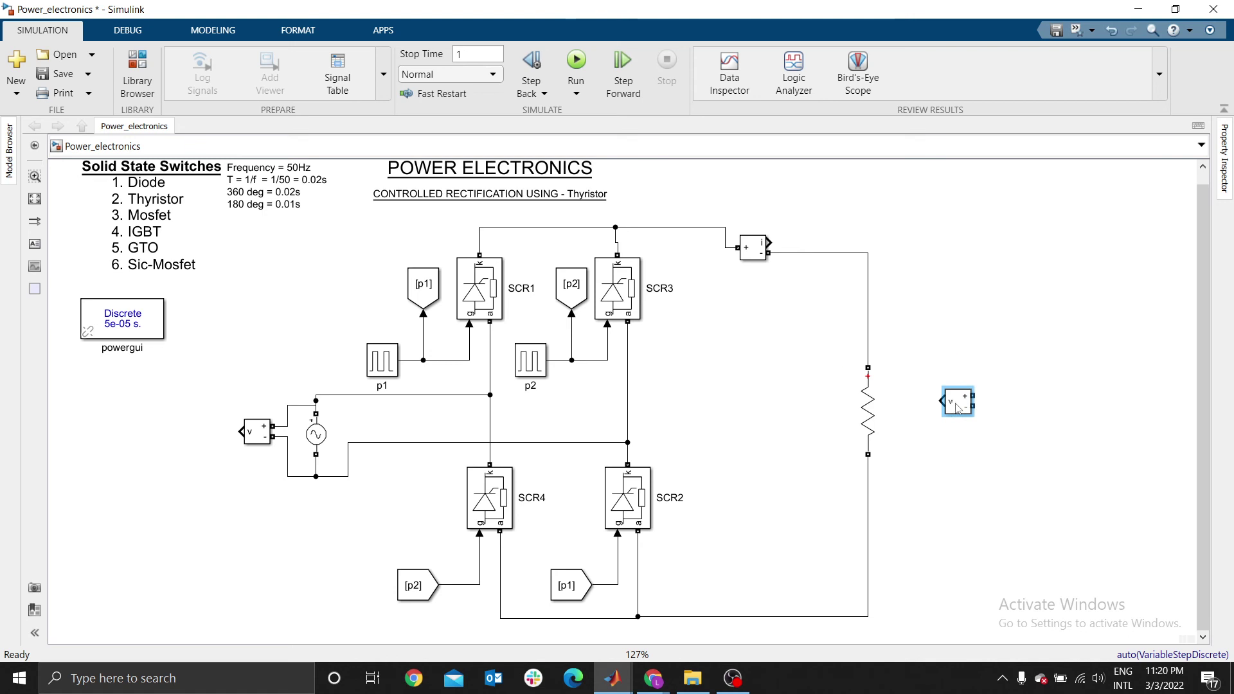
pyautogui.click(868, 408)
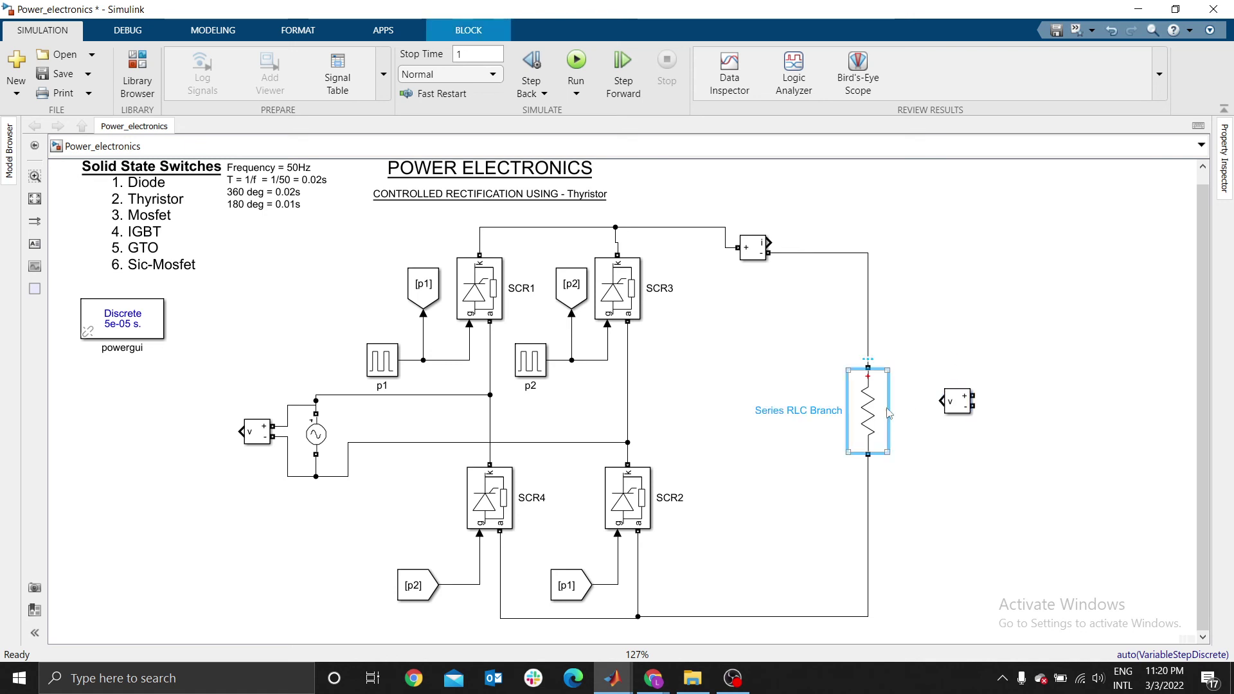
pyautogui.click(958, 401)
pyautogui.hotkey('ctrl', 'r')
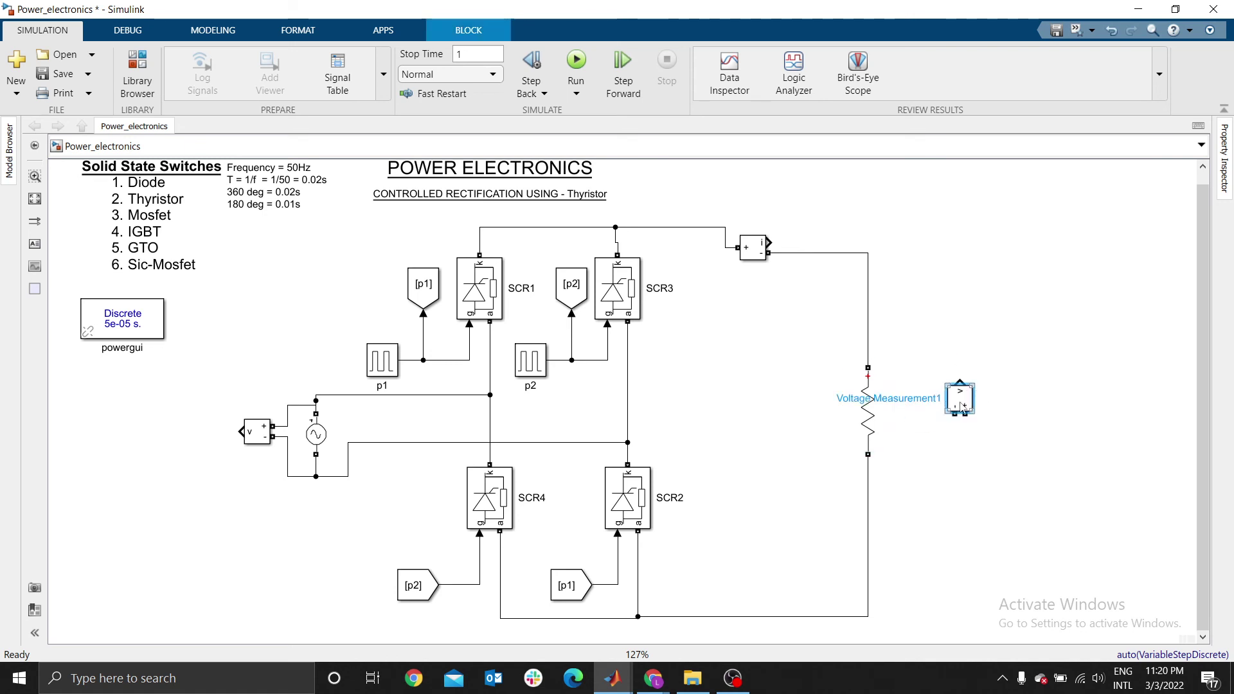
pyautogui.hotkey('ctrl', 'r')
pyautogui.hotkey('ctrl', 'i')
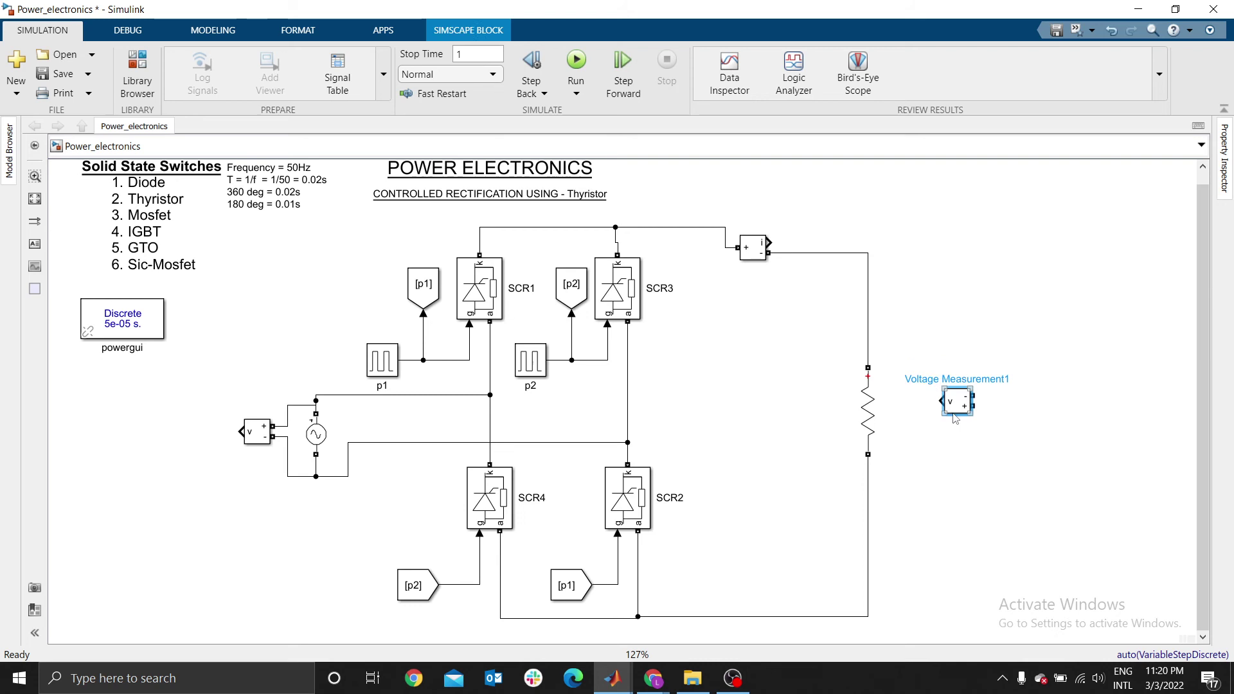
pyautogui.hotkey('ctrl', 'r')
pyautogui.hotkey('ctrl', 'r')
pyautogui.click(978, 332)
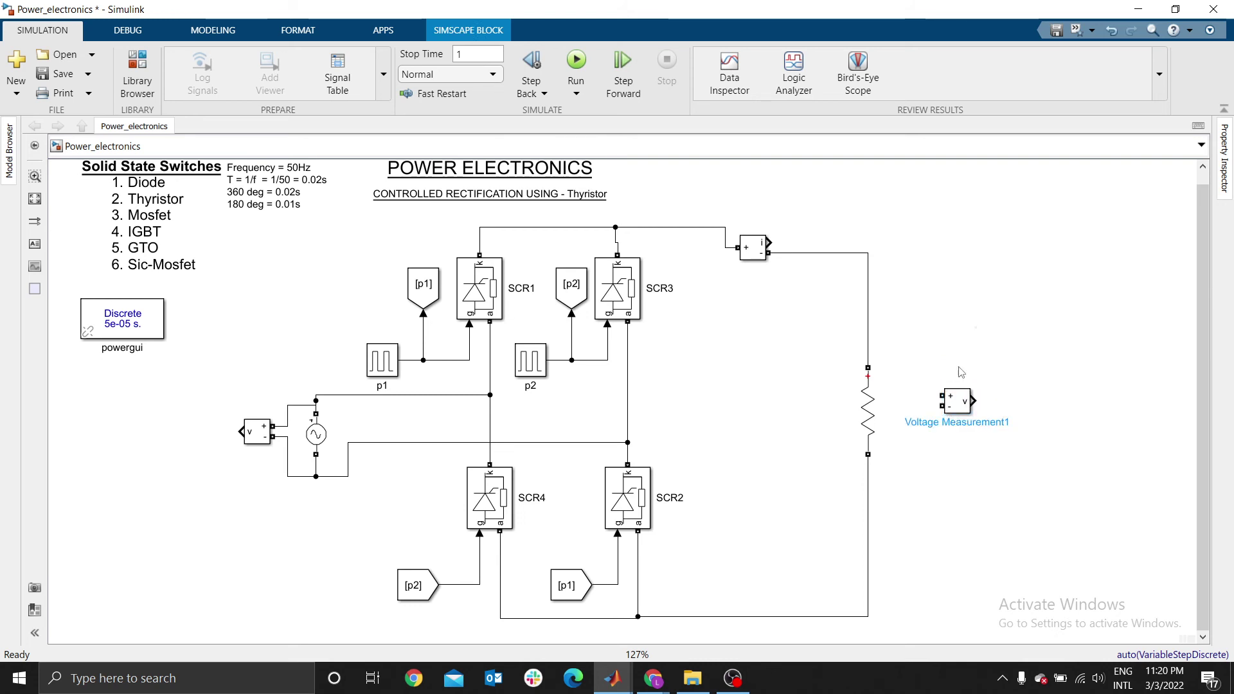
pyautogui.moveTo(943, 395); pyautogui.dragTo(868, 326)
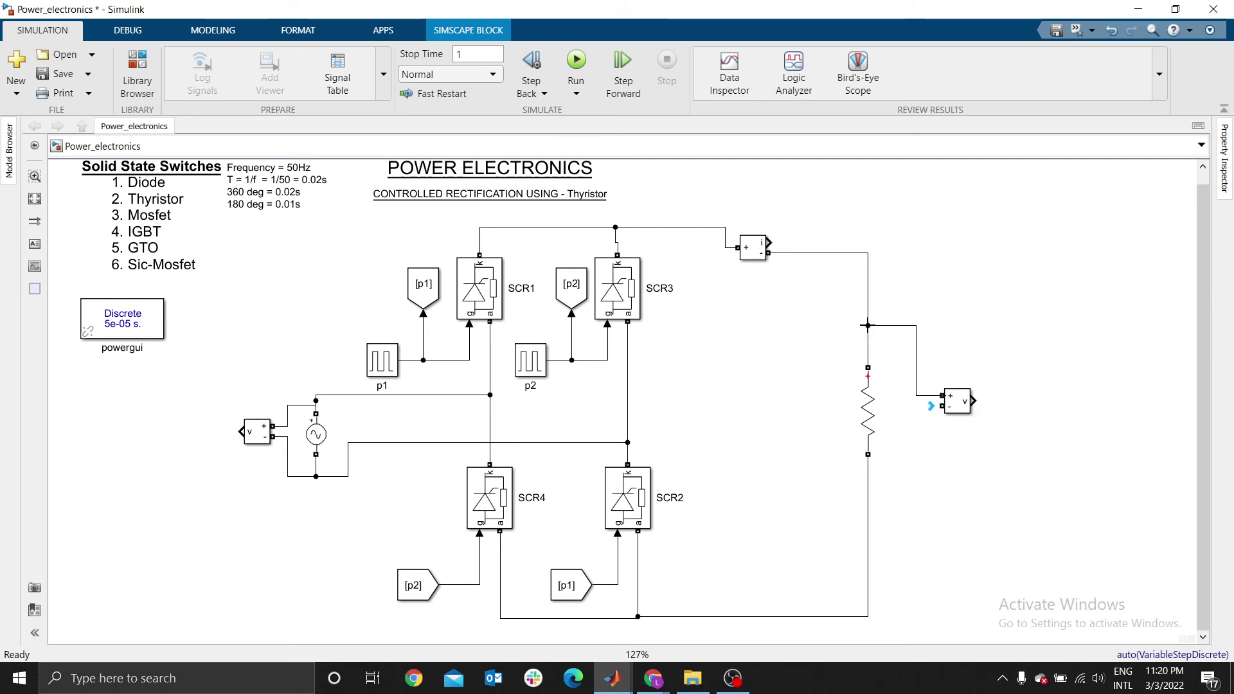
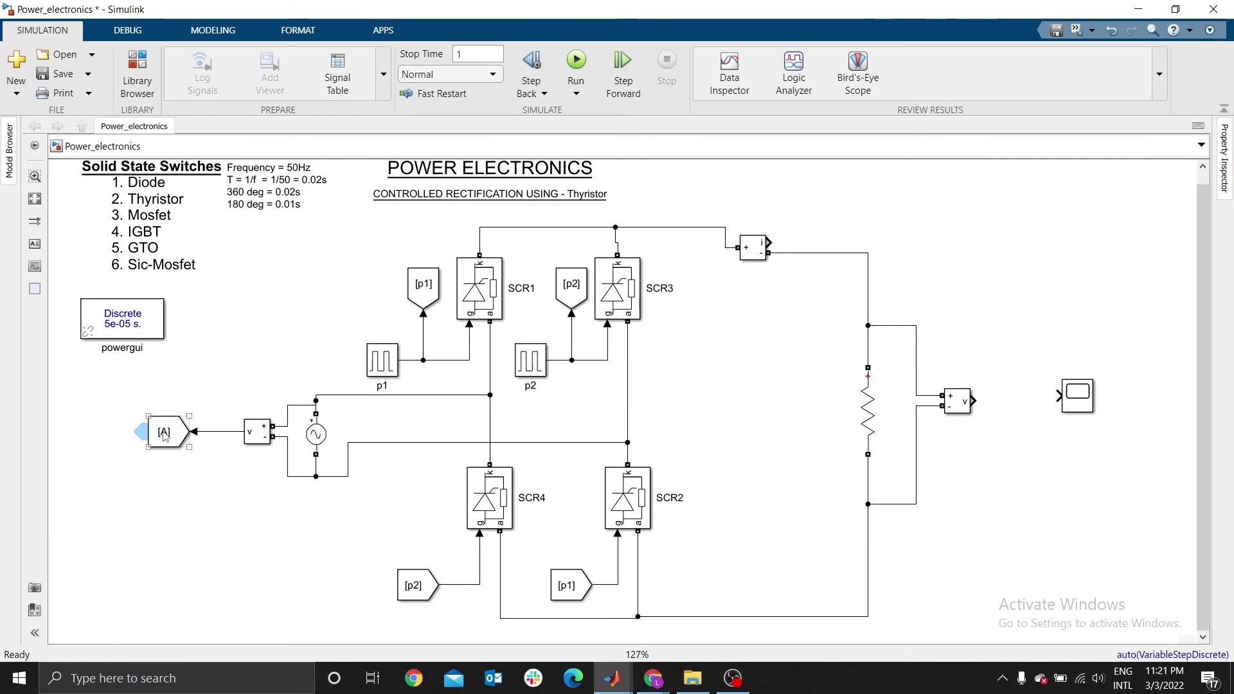
# - Create a matching From block below the Goto block on the source voltage measurement and set the Goto tag to vin
pyautogui.moveTo(164, 438); pyautogui.dragTo(106, 505)
pyautogui.hotkey('ctrl', 'i')
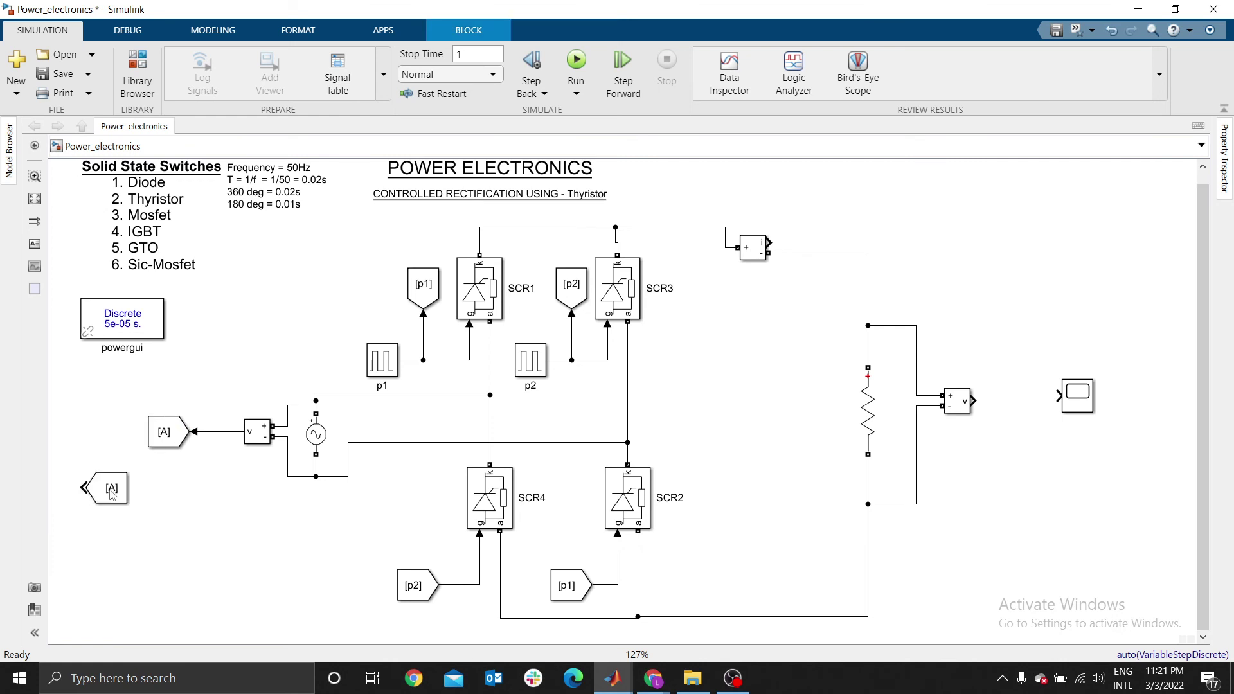
pyautogui.doubleClick(169, 436)
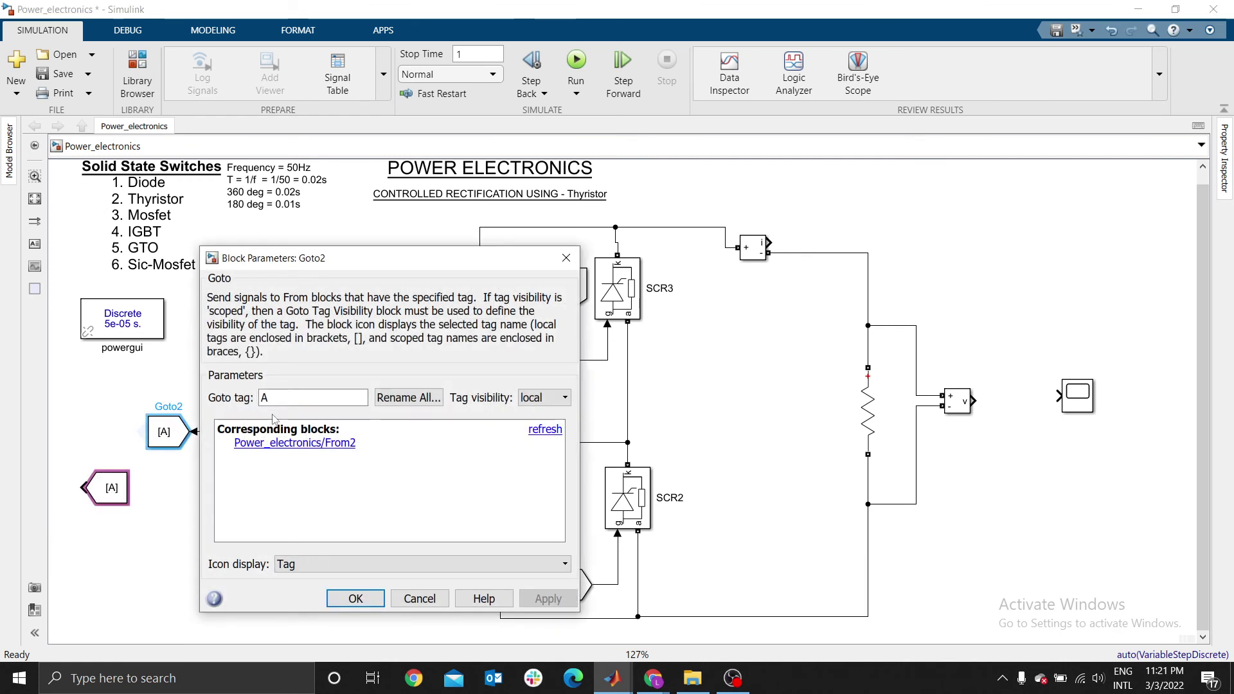
pyautogui.doubleClick(283, 399)
pyautogui.write('vin')
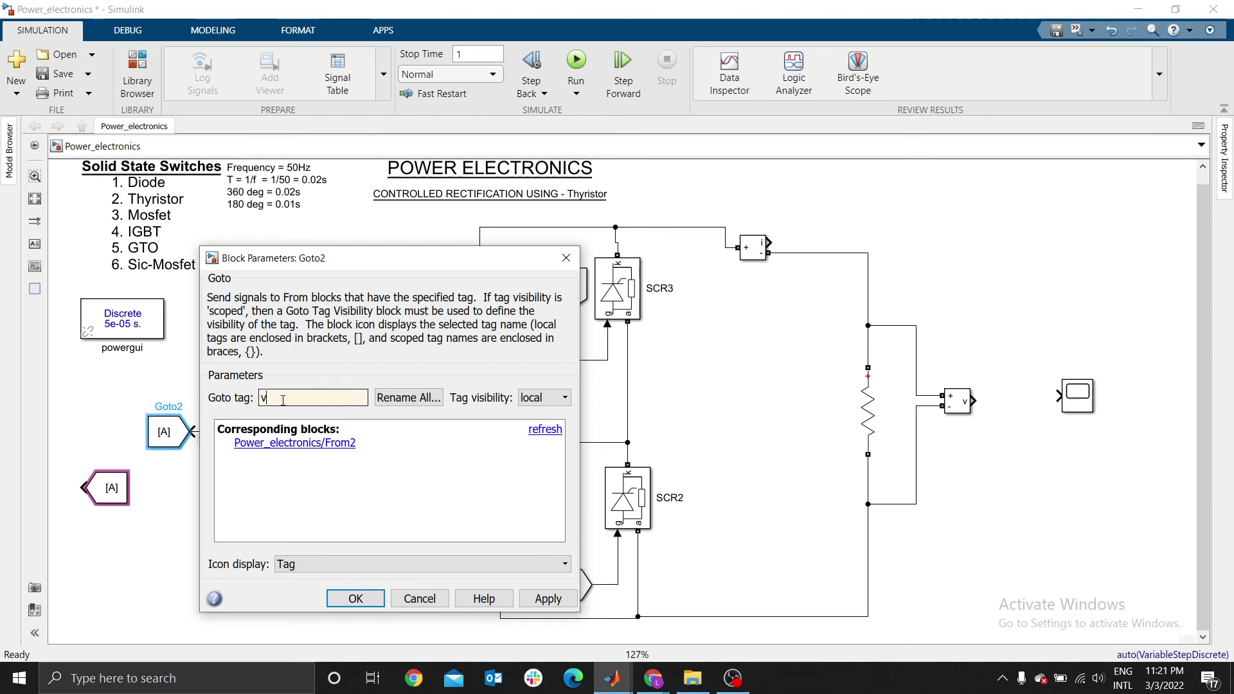
pyautogui.click(343, 597)
# - Set the new From block's Goto tag to vin
pyautogui.doubleClick(109, 488)
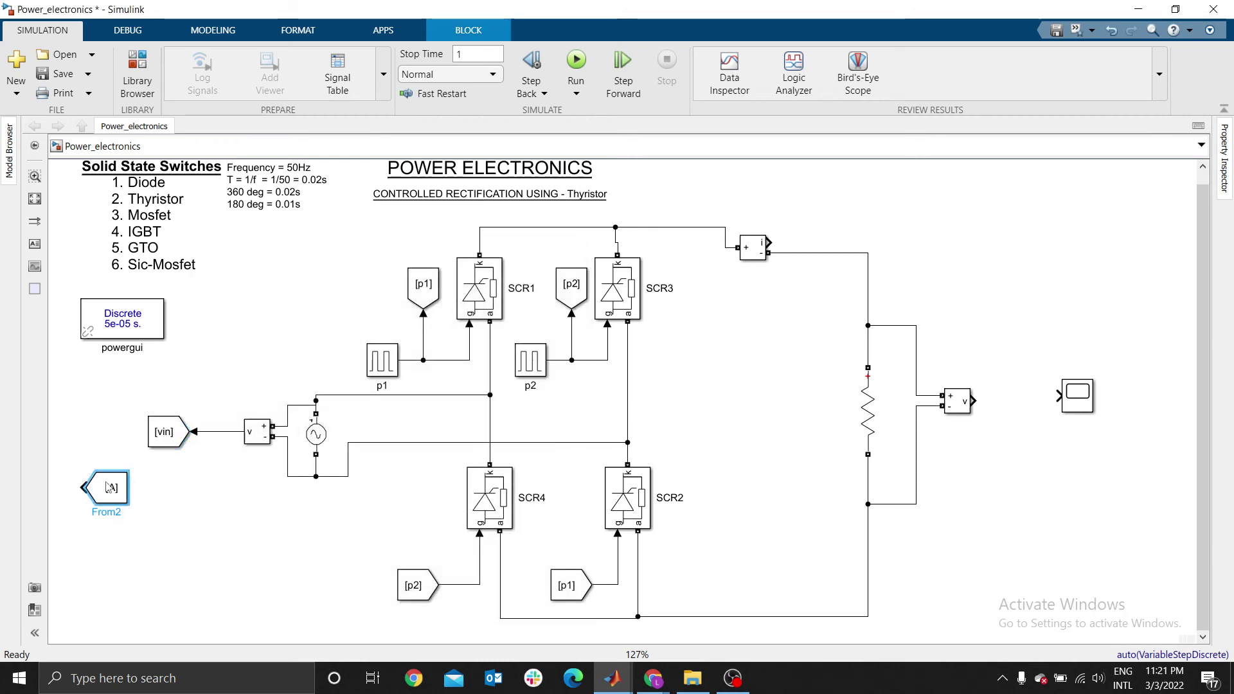
pyautogui.doubleClick(212, 495)
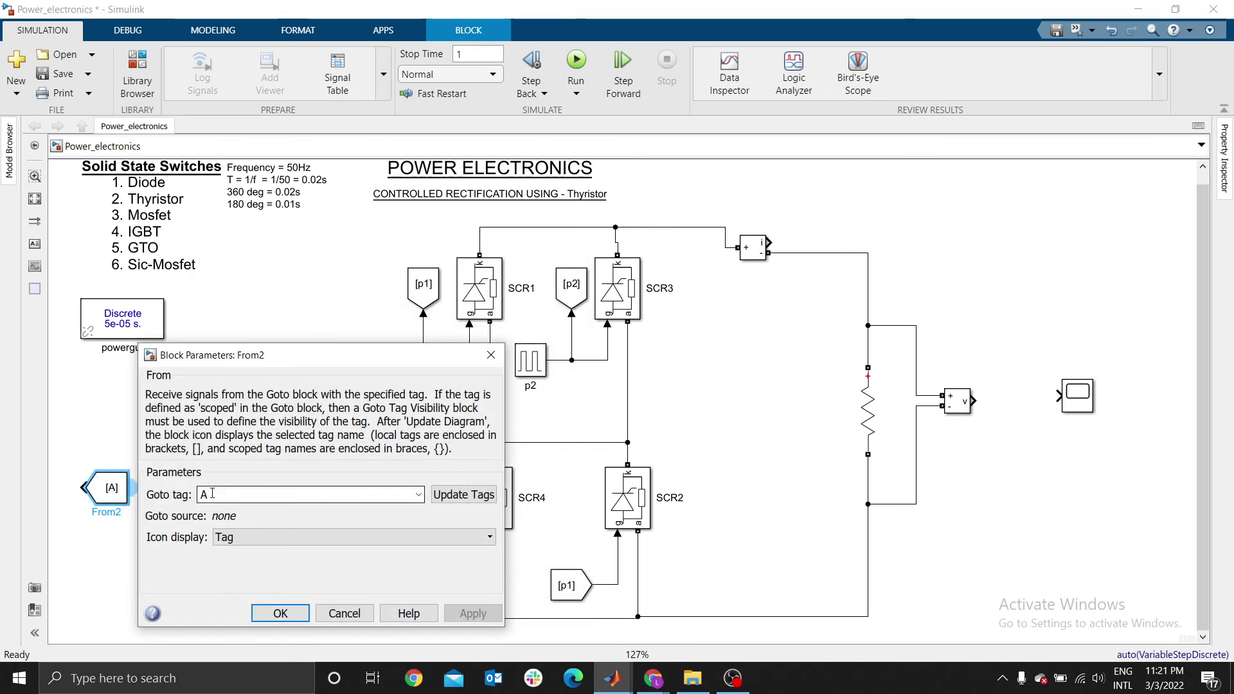
pyautogui.write('vin')
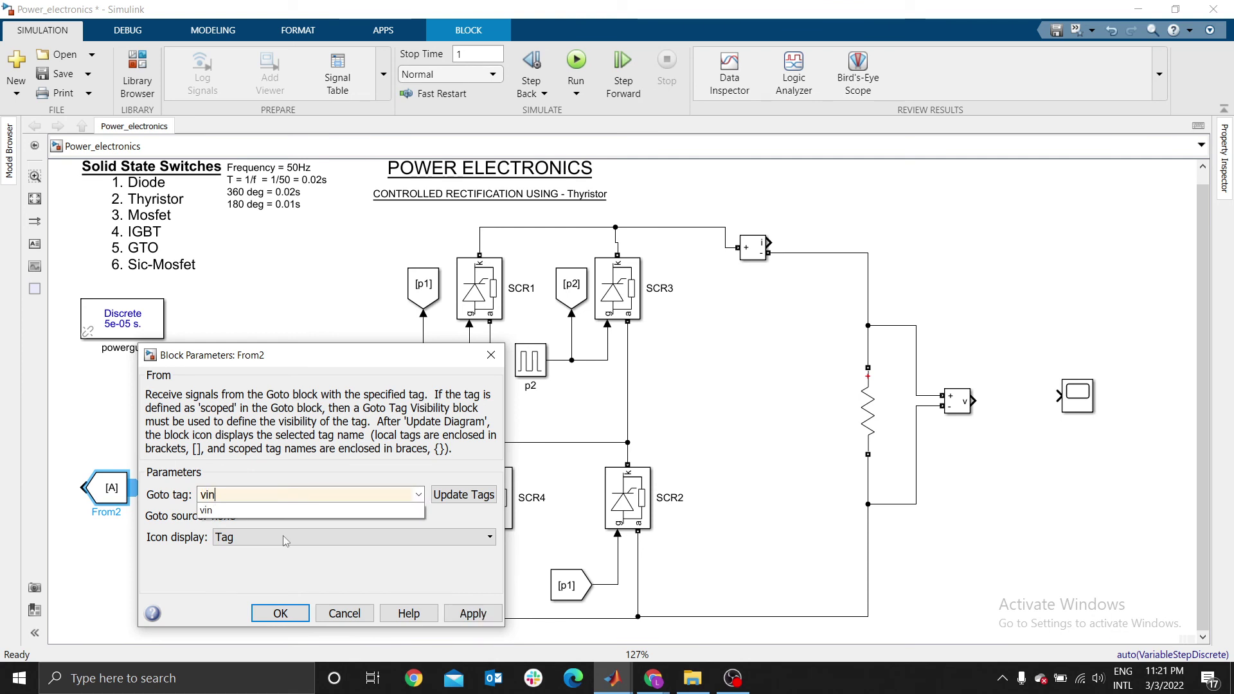
pyautogui.click(281, 613)
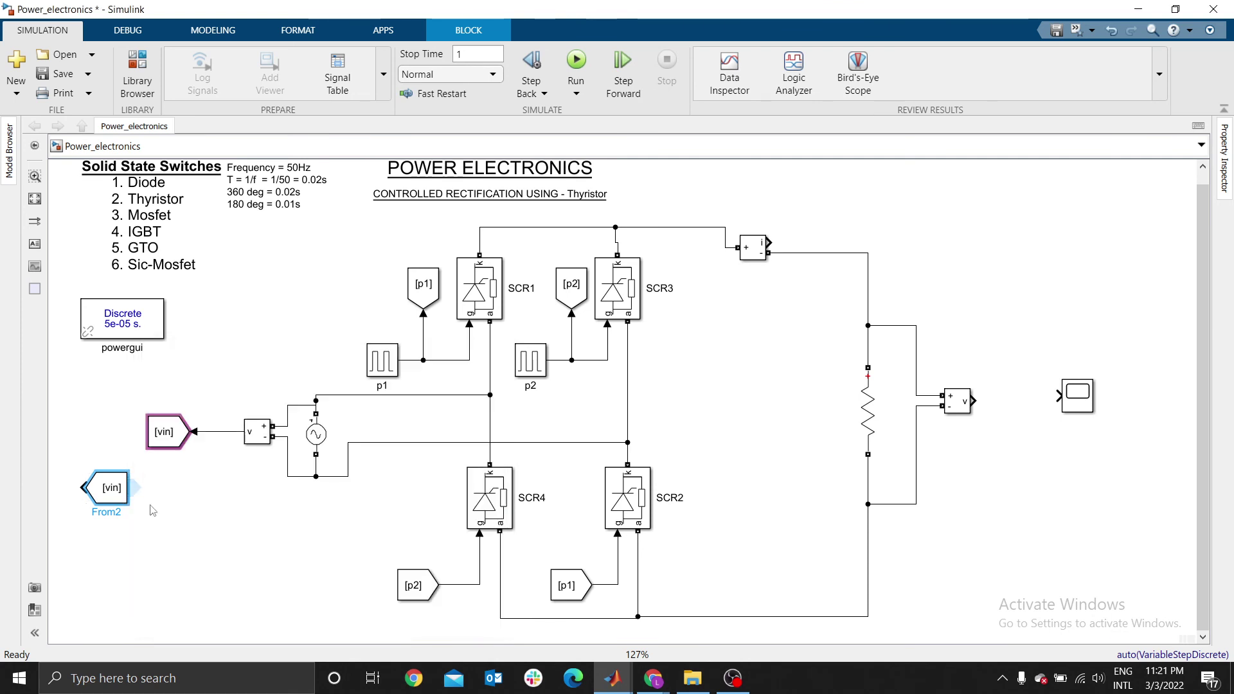
pyautogui.click(111, 492)
pyautogui.write('T-')
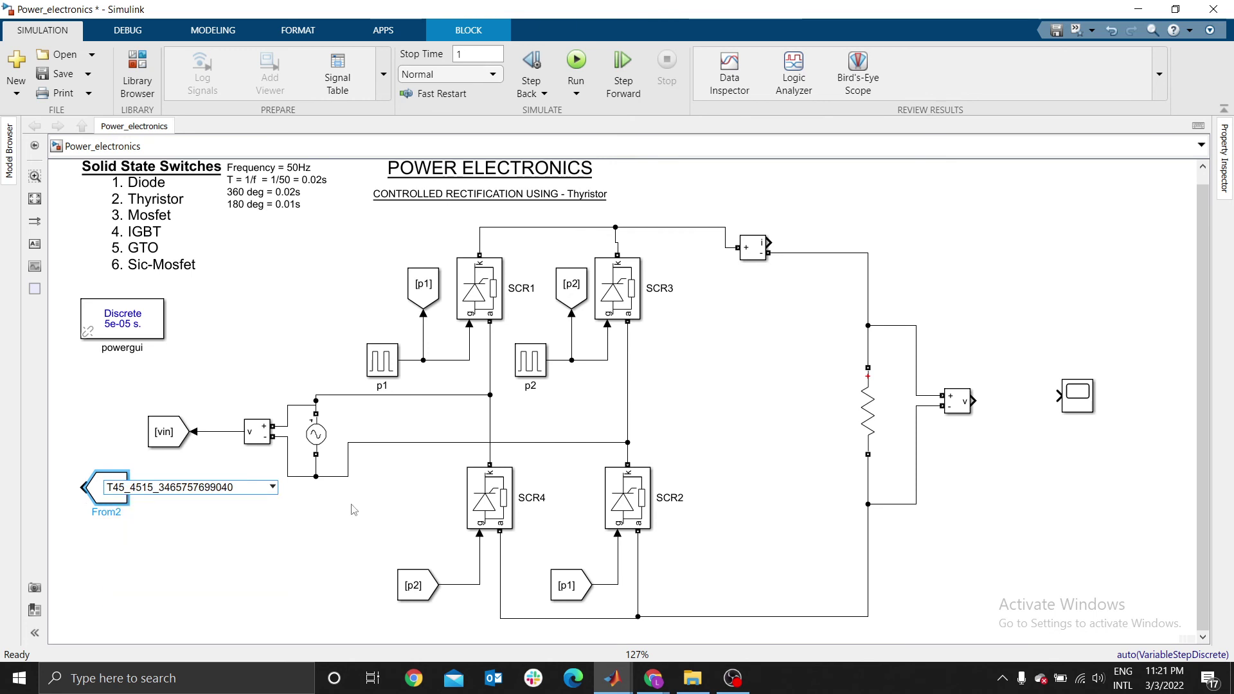
pyautogui.click(167, 577)
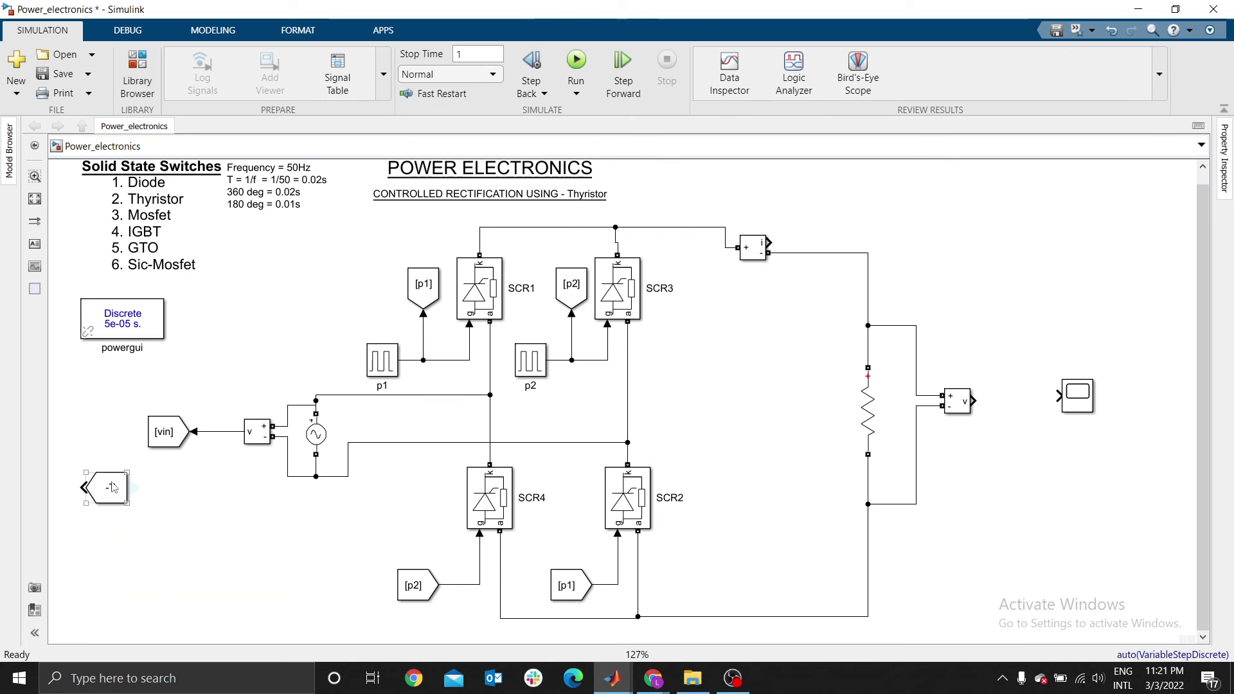
# - Replace the From block's mistakenly chosen tag with vin
pyautogui.doubleClick(114, 487)
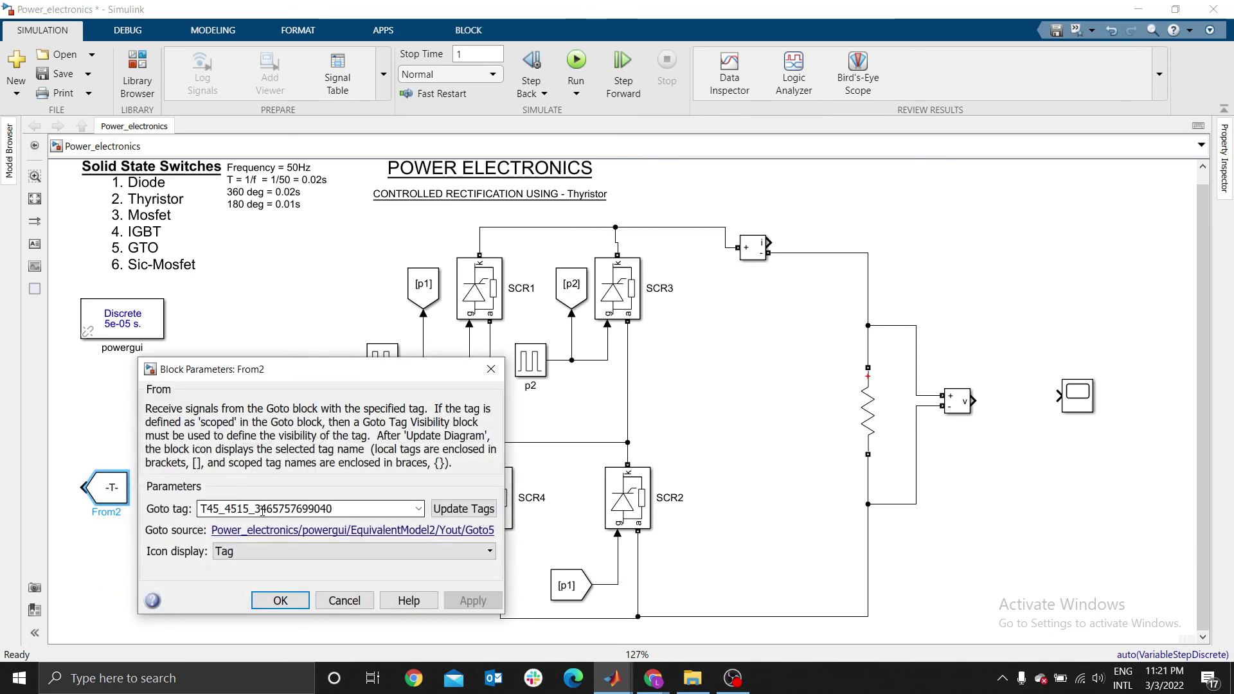
pyautogui.doubleClick(353, 511)
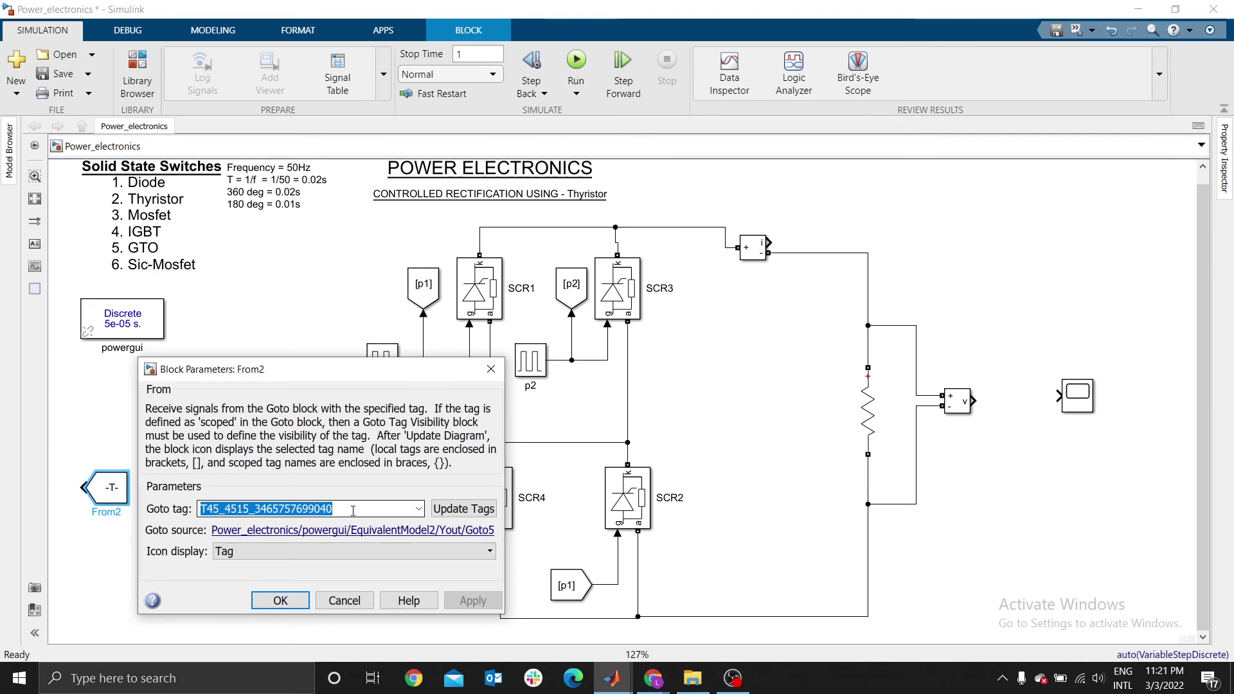
pyautogui.write('vin')
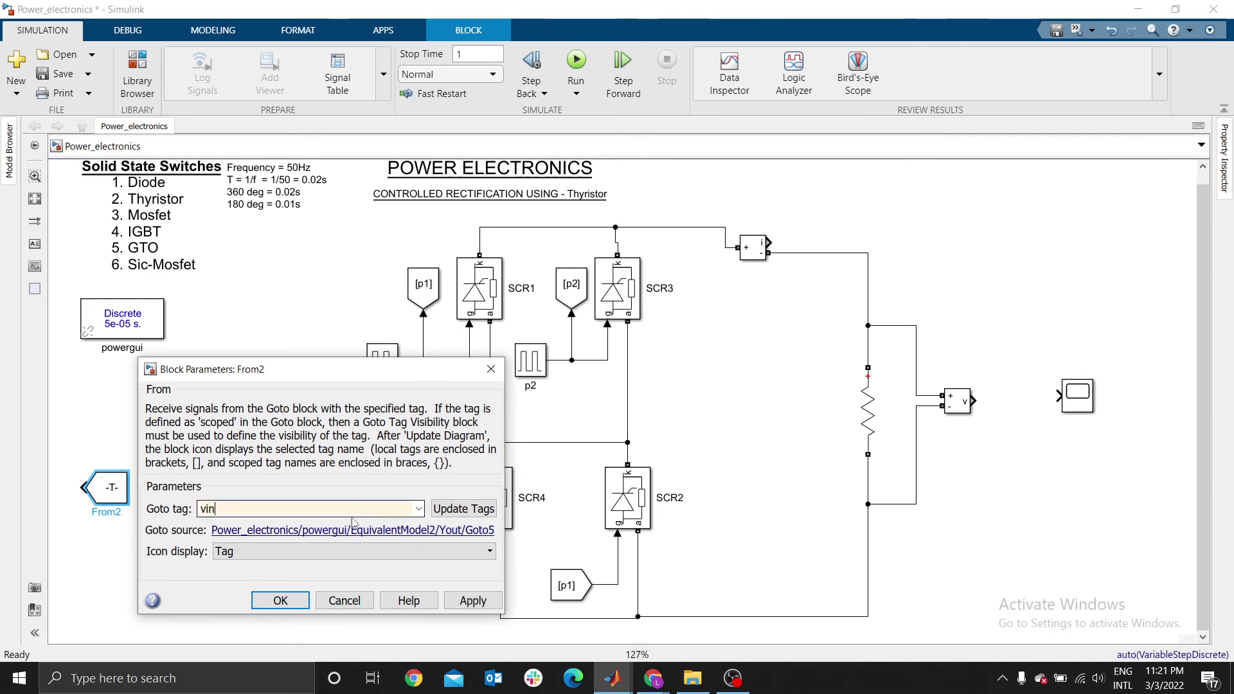
pyautogui.click(294, 599)
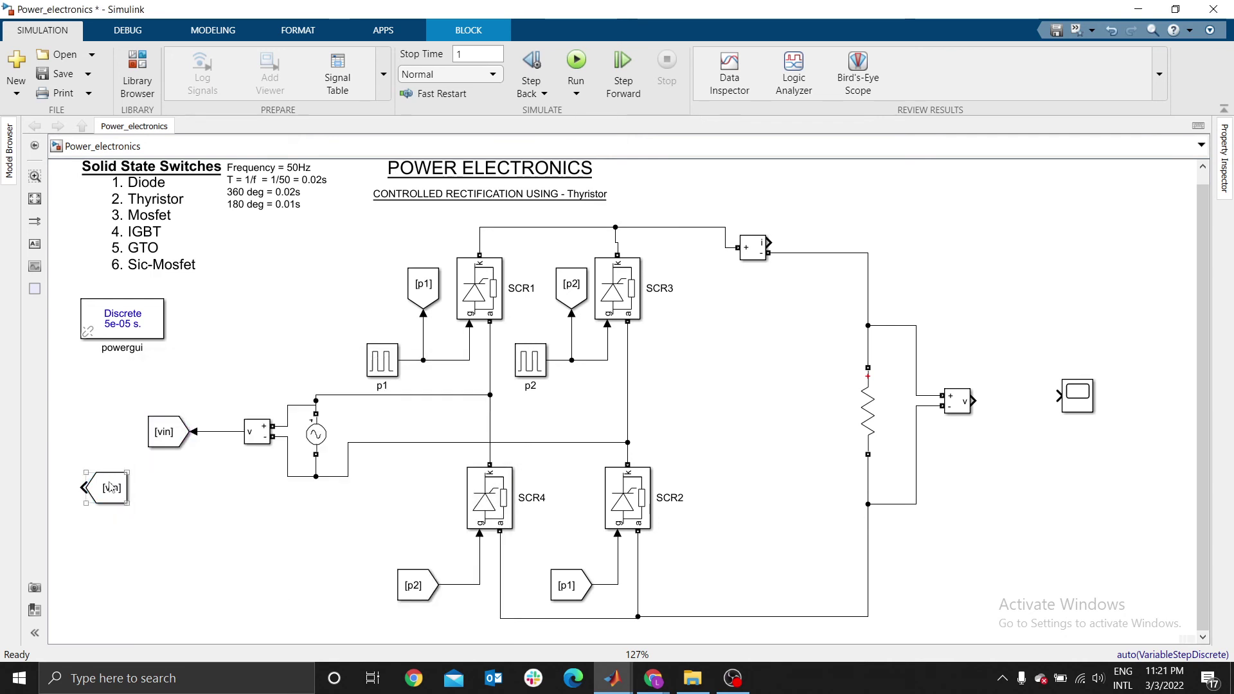
# - Check which Goto and From blocks are paired for the vin and p1 tags by selecting them
pyautogui.click(170, 429)
pyautogui.click(184, 518)
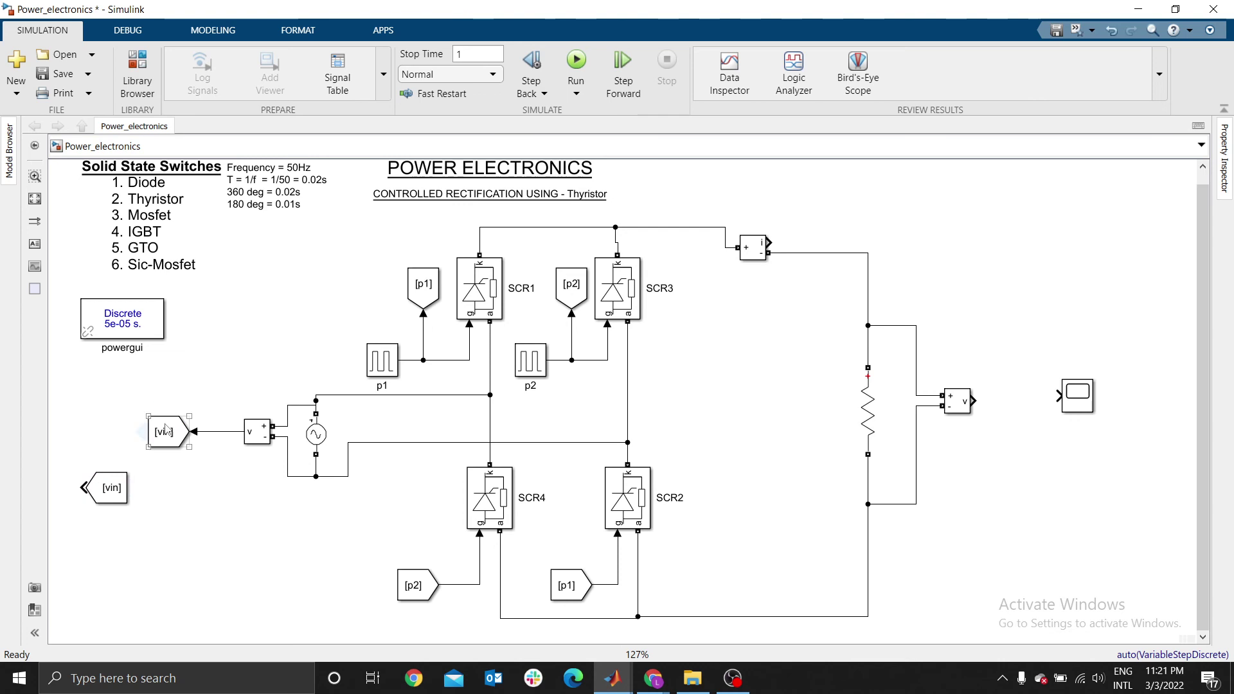
pyautogui.click(90, 501)
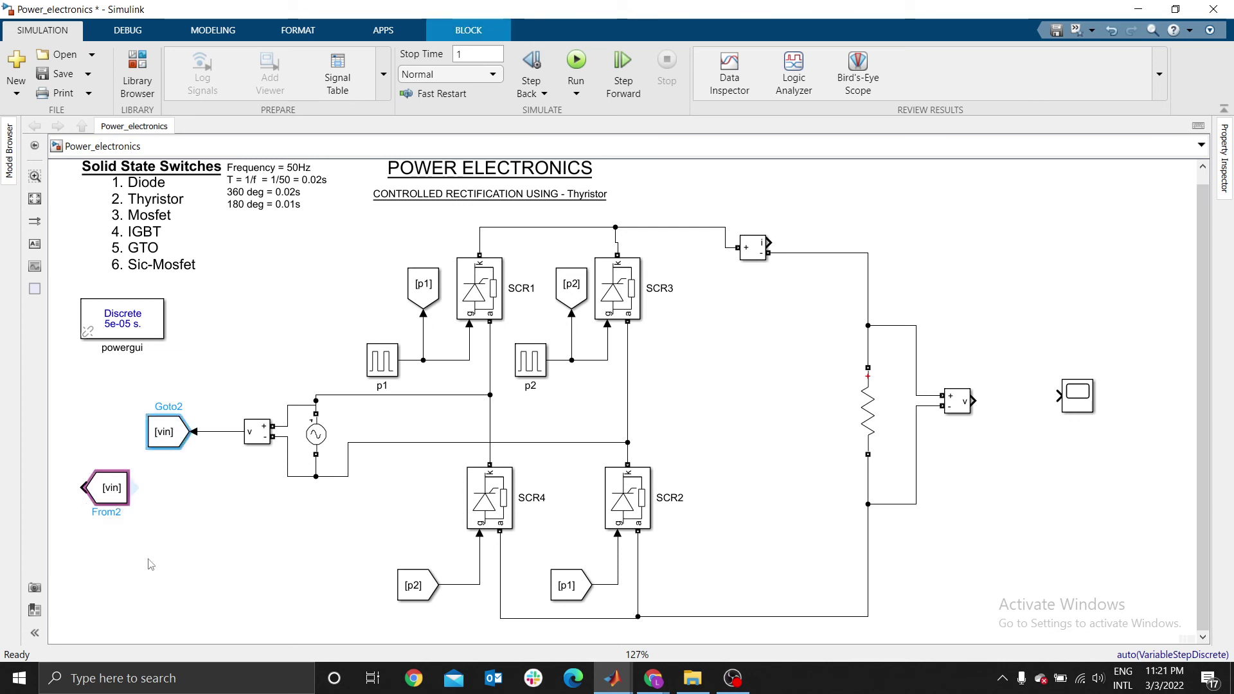
pyautogui.click(425, 289)
pyautogui.click(571, 580)
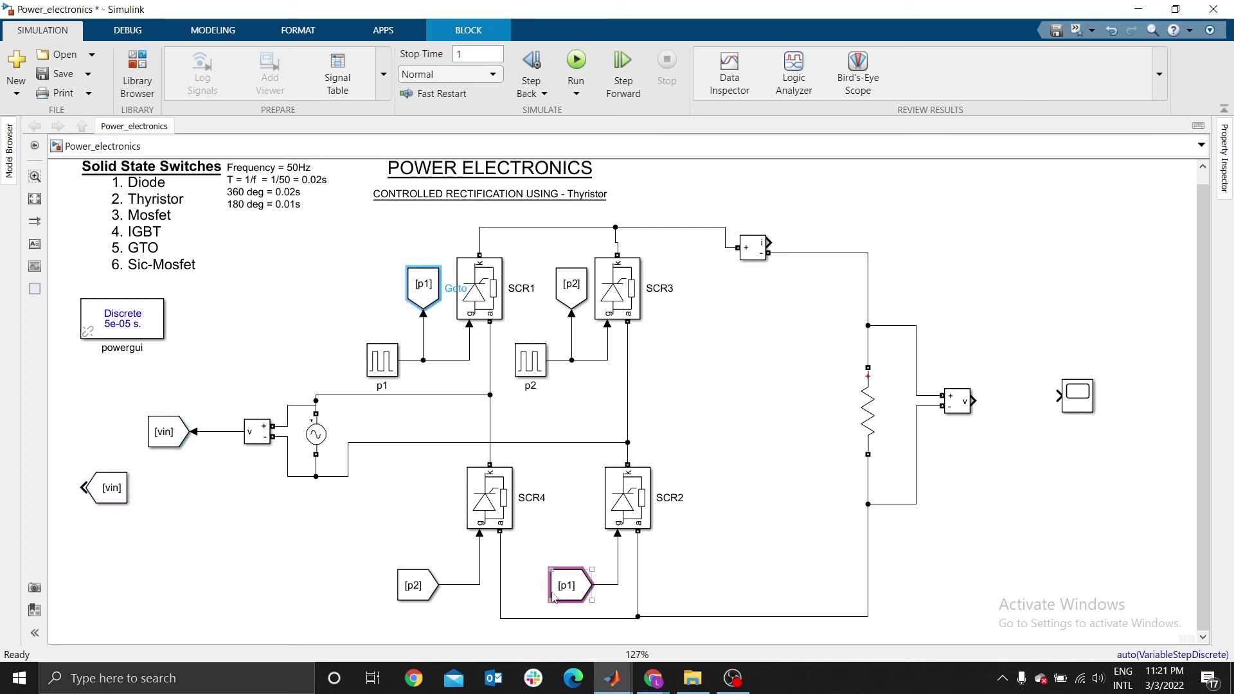
pyautogui.click(737, 330)
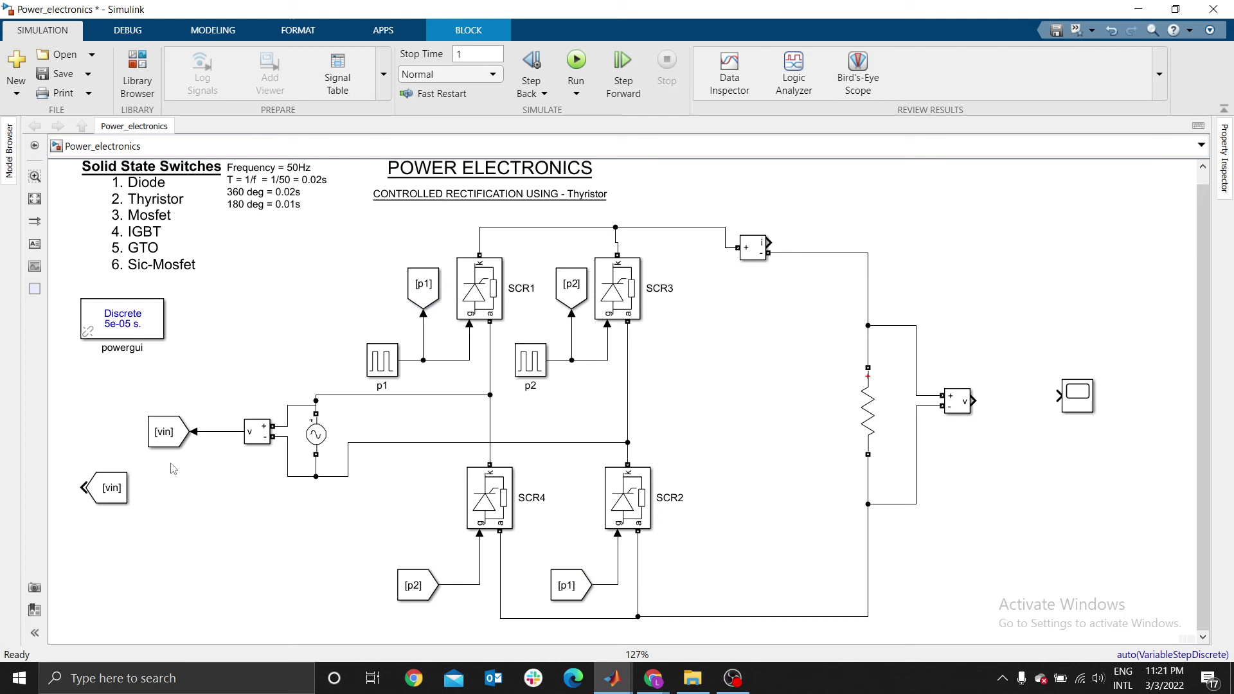
pyautogui.click(157, 441)
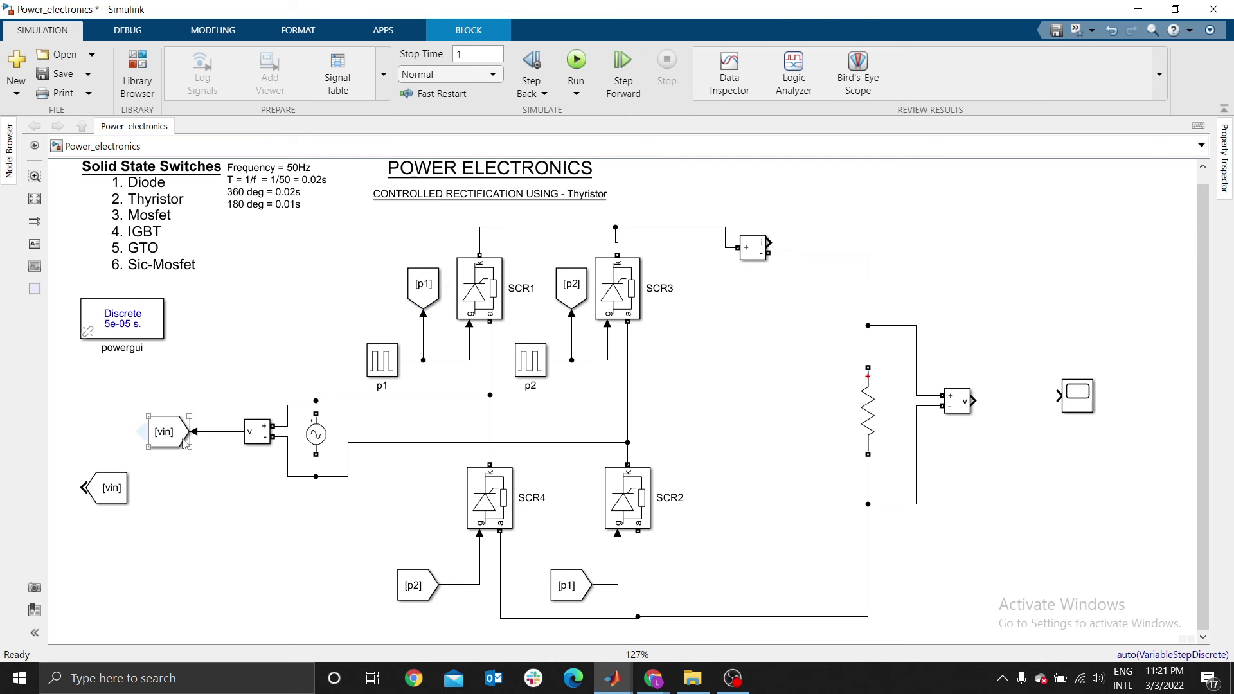
# - Move the vin From block above the load Voltage Measurement and orient its output away from the circuit
pyautogui.click(110, 490)
pyautogui.moveTo(109, 491); pyautogui.dragTo(991, 315)
pyautogui.hotkey('ctrl', 'r')
pyautogui.hotkey('ctrl', 'r')
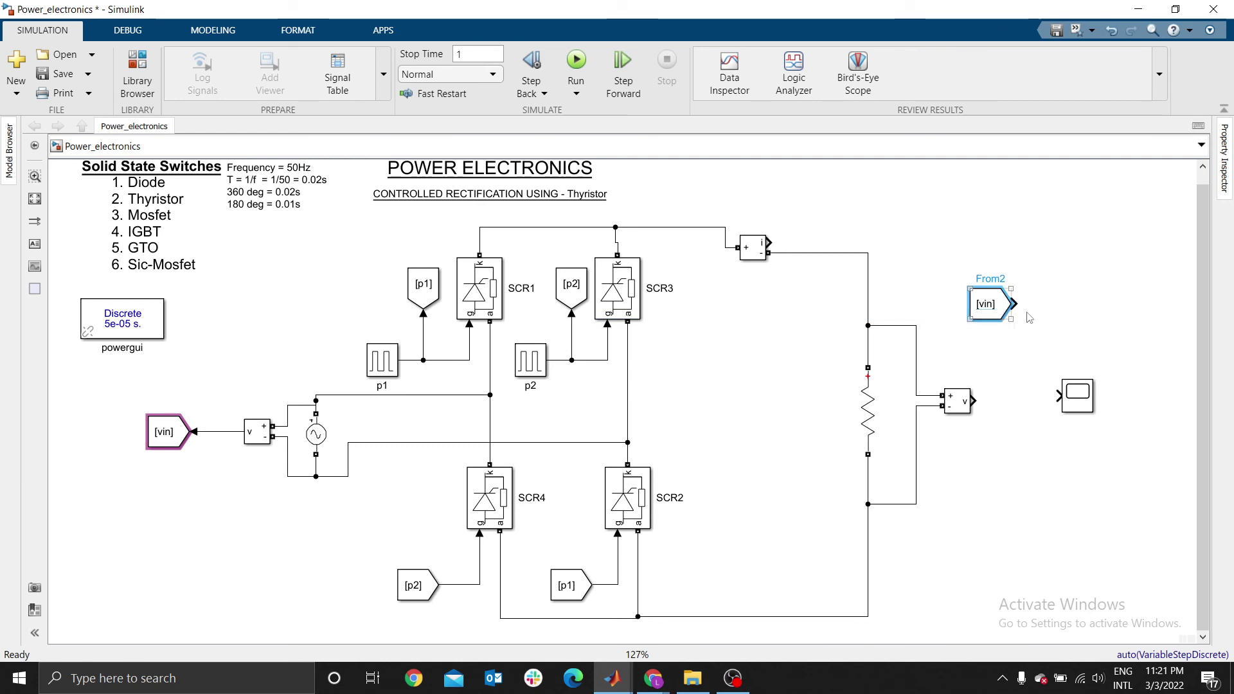
# - Place the Scope level with the vin From block, connect the two, and label the signal line Vin
pyautogui.moveTo(1062, 380); pyautogui.dragTo(1113, 328)
pyautogui.click(1042, 305)
pyautogui.doubleClick(1036, 305)
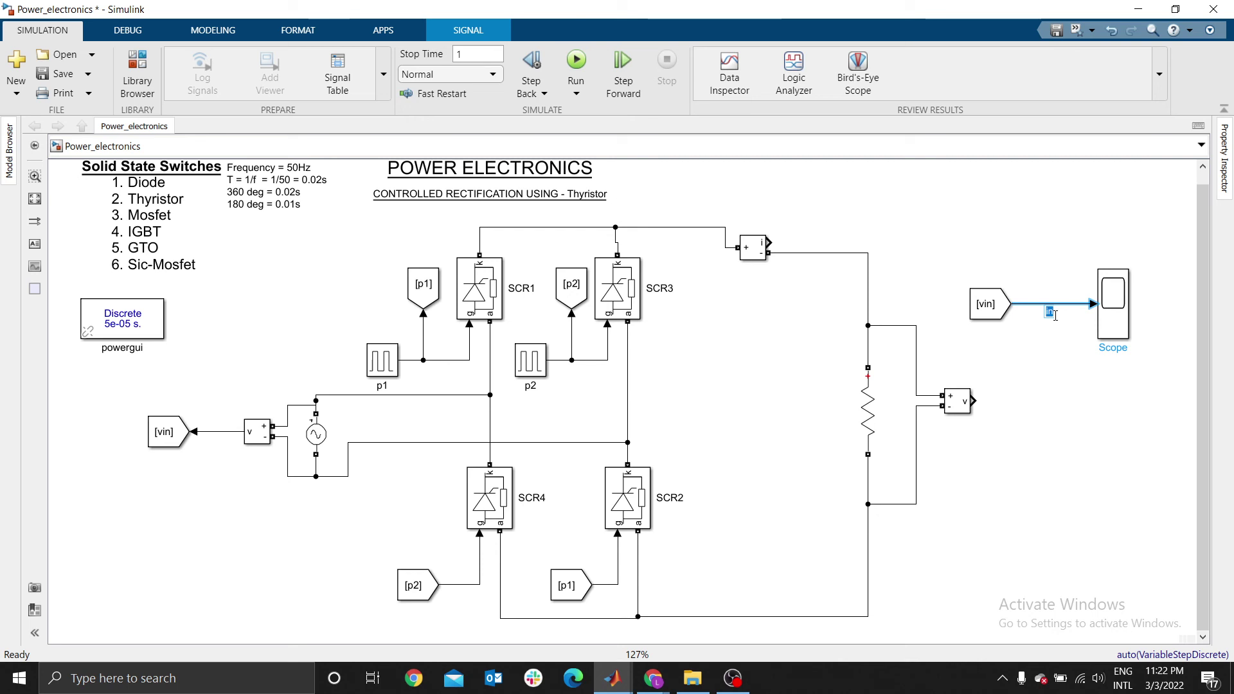
pyautogui.write('in')
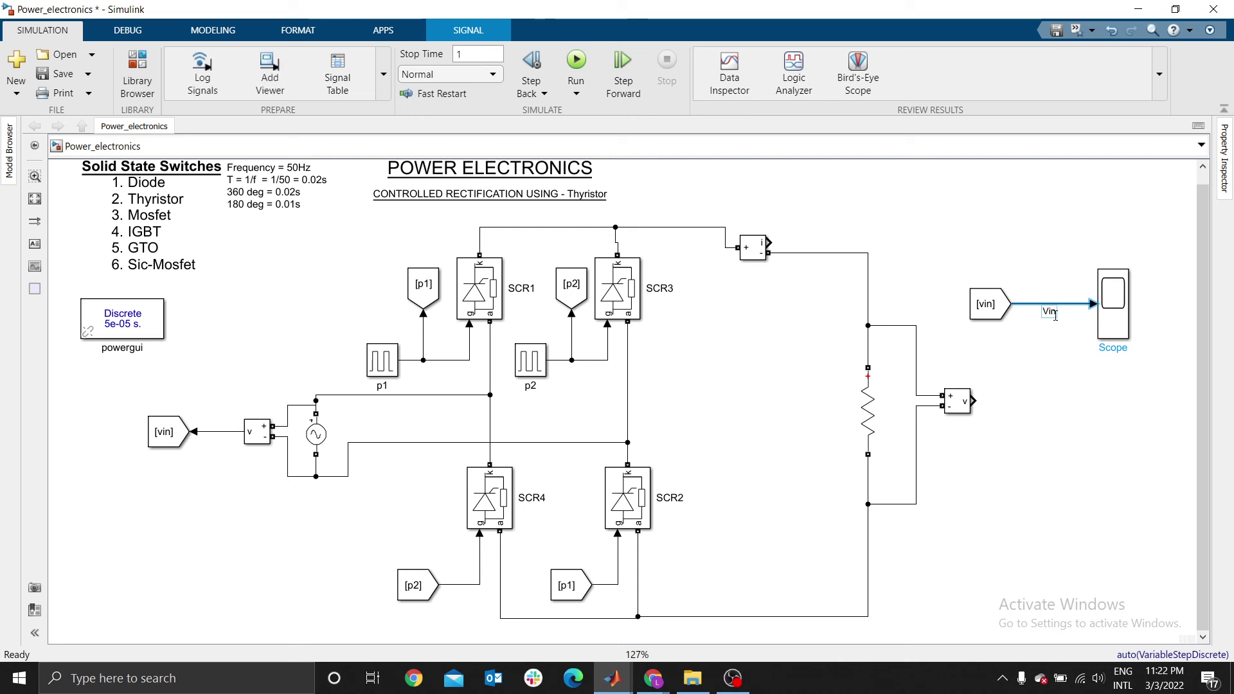
pyautogui.click(1098, 400)
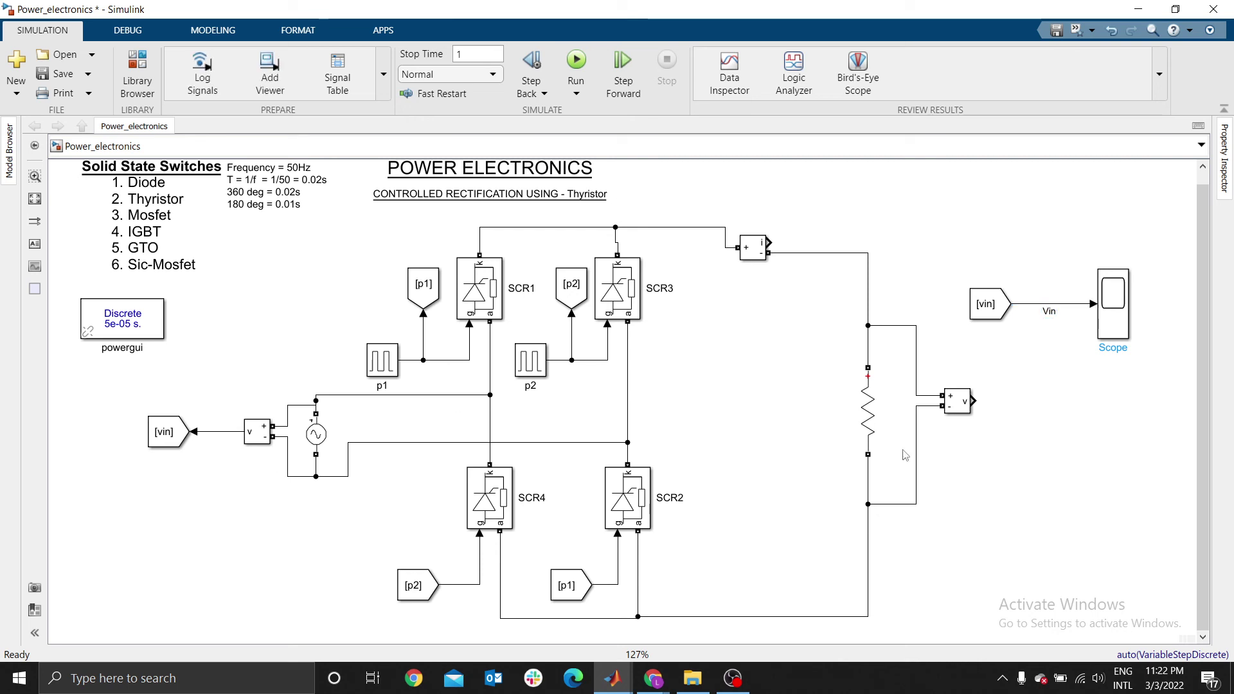
pyautogui.click(968, 403)
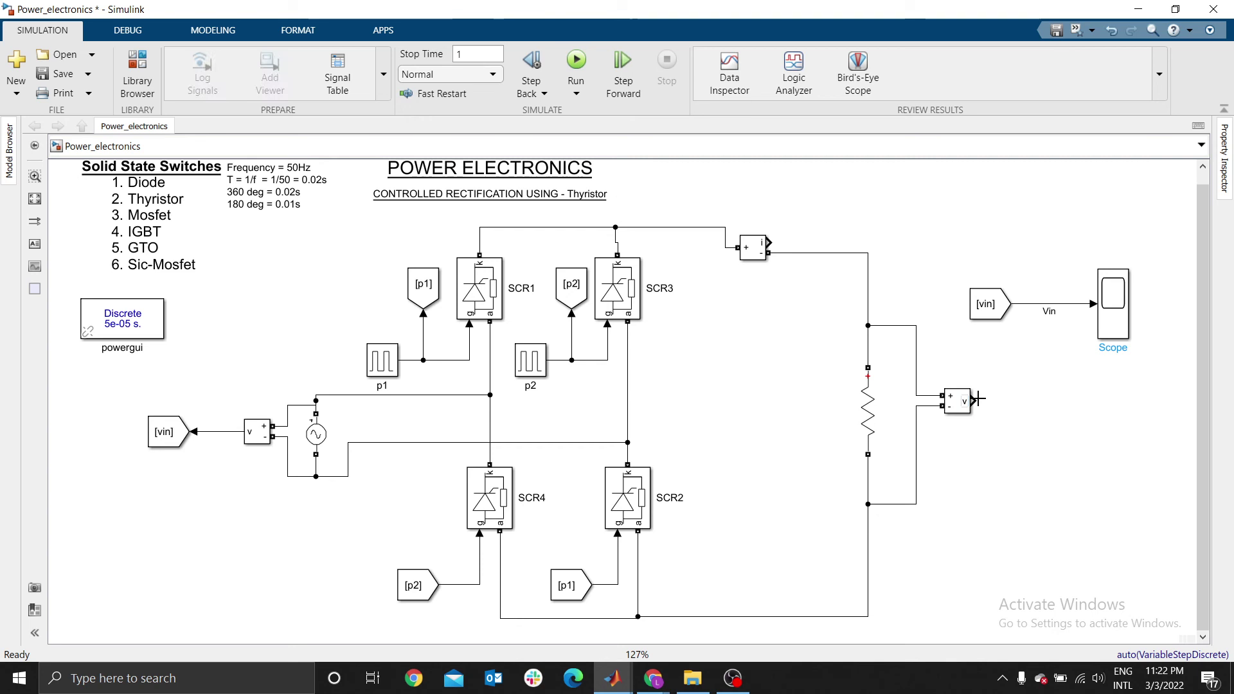
# - Connect the load Voltage Measurement output to a second Scope input and label the signal line Vload
pyautogui.moveTo(977, 403)
pyautogui.mouseDown()
pyautogui.moveTo(1076, 331)
pyautogui.moveTo(1129, 330)
pyautogui.mouseUp()
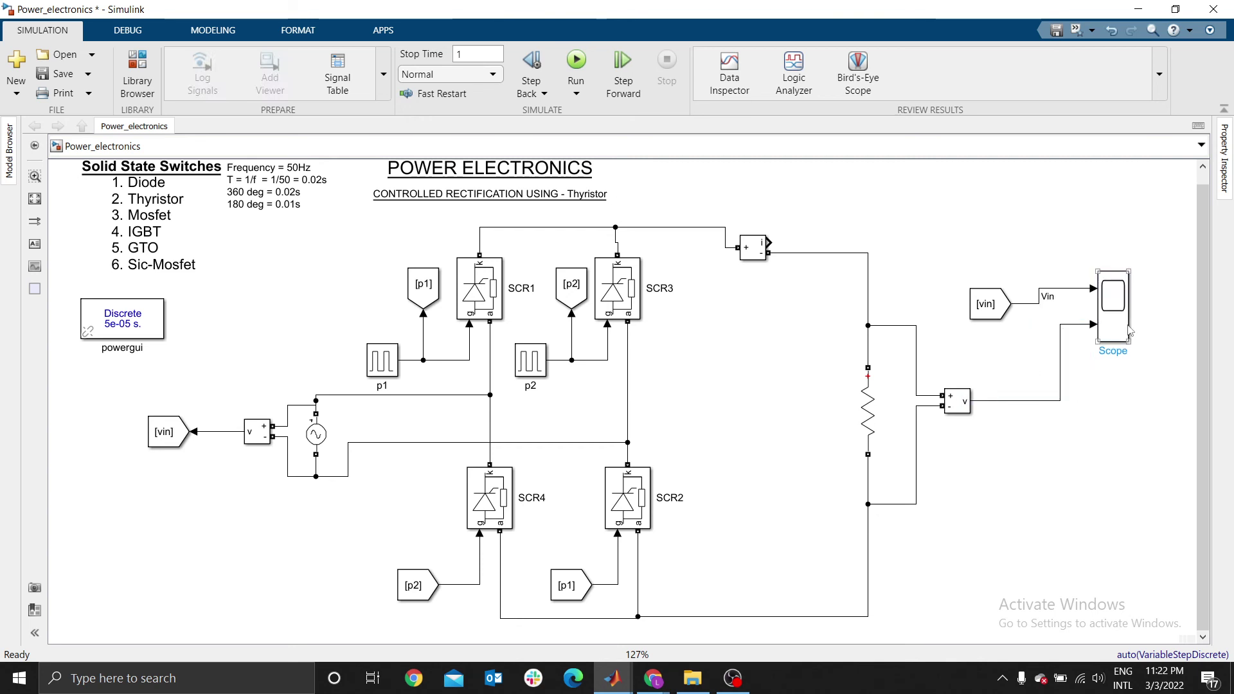
pyautogui.doubleClick(1043, 402)
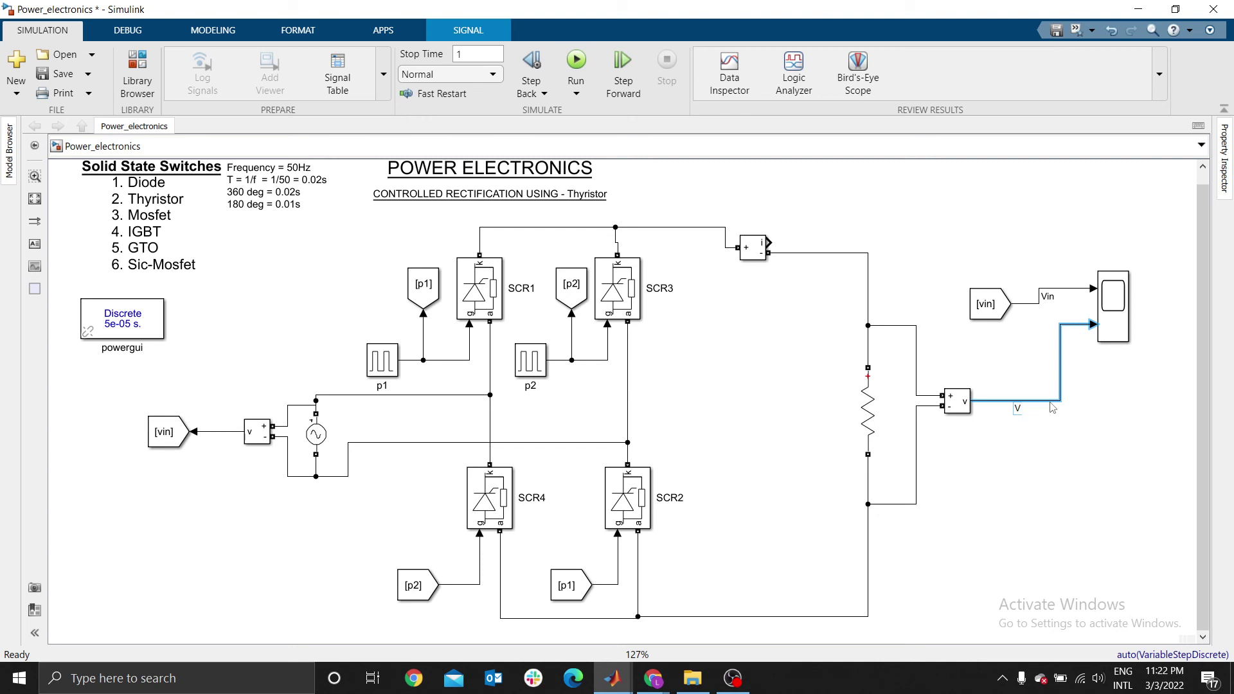
pyautogui.write('Vload')
pyautogui.press('Return')
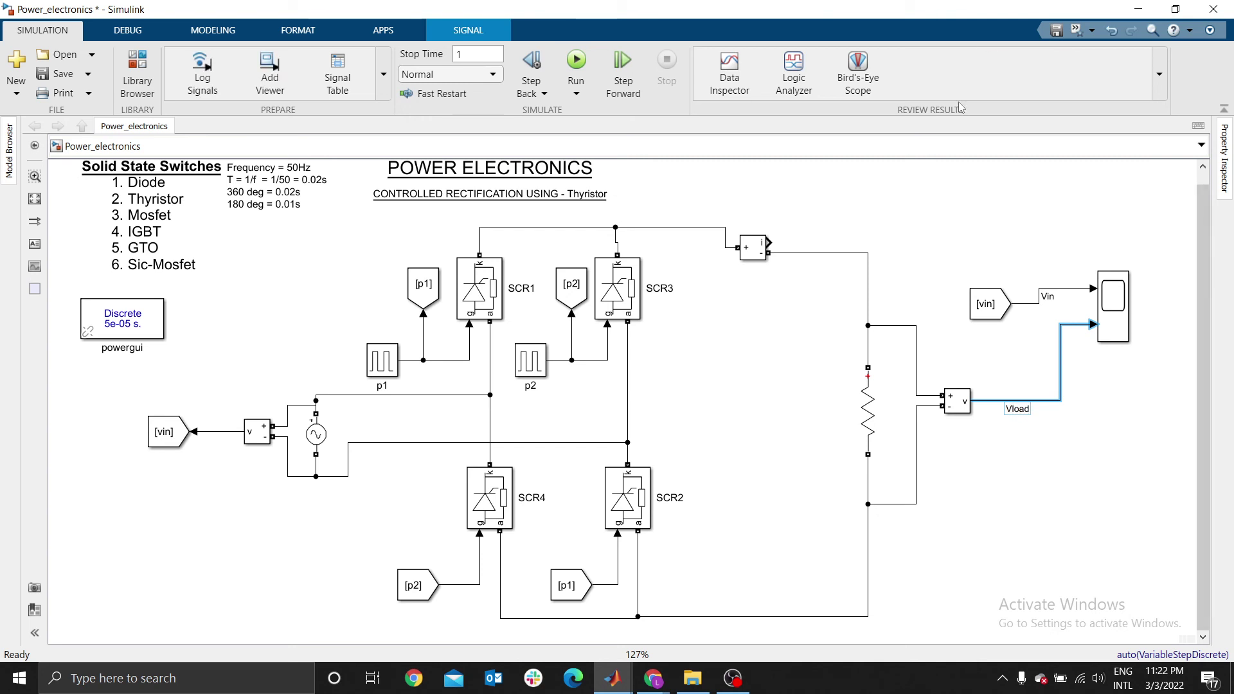
pyautogui.click(889, 197)
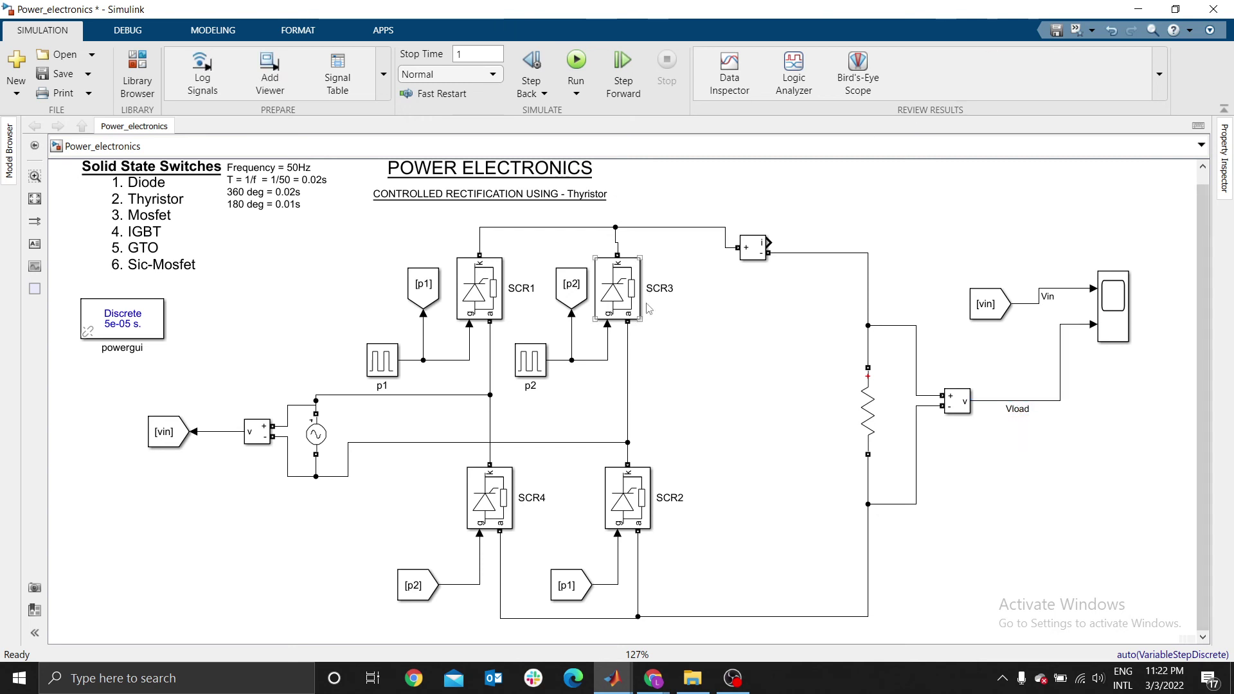
pyautogui.click(545, 331)
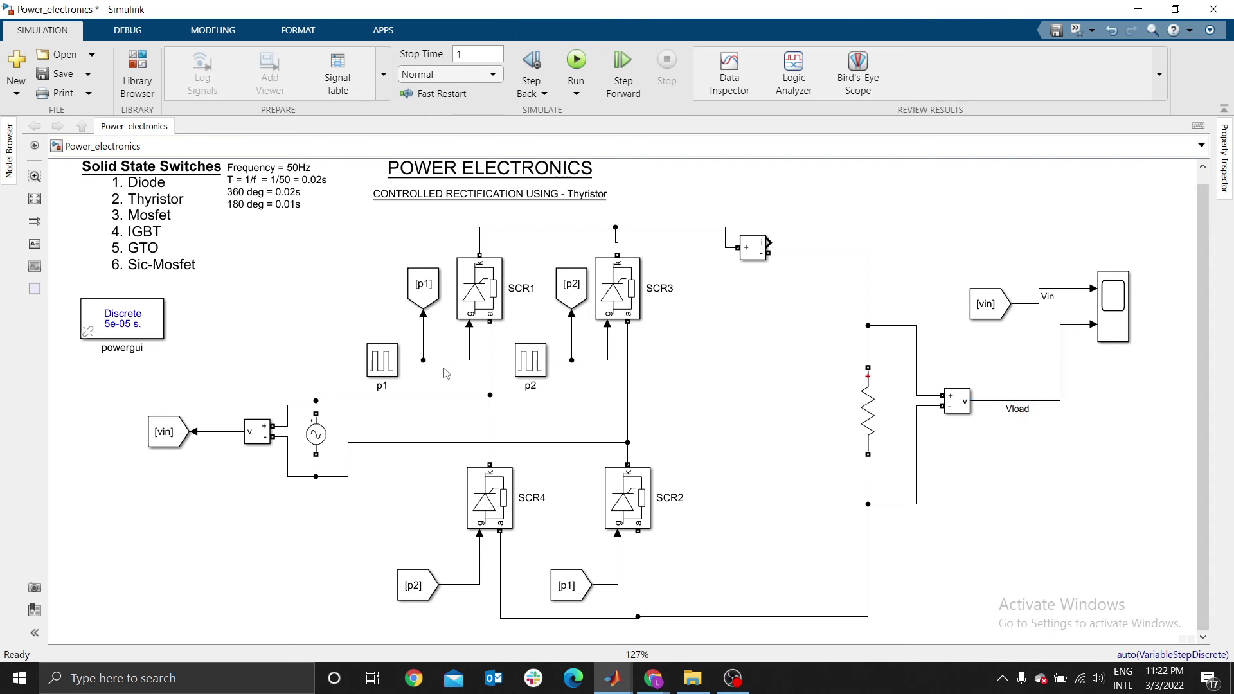
# - Set the period of the p1 Pulse Generator to 0.02 seconds
pyautogui.doubleClick(392, 366)
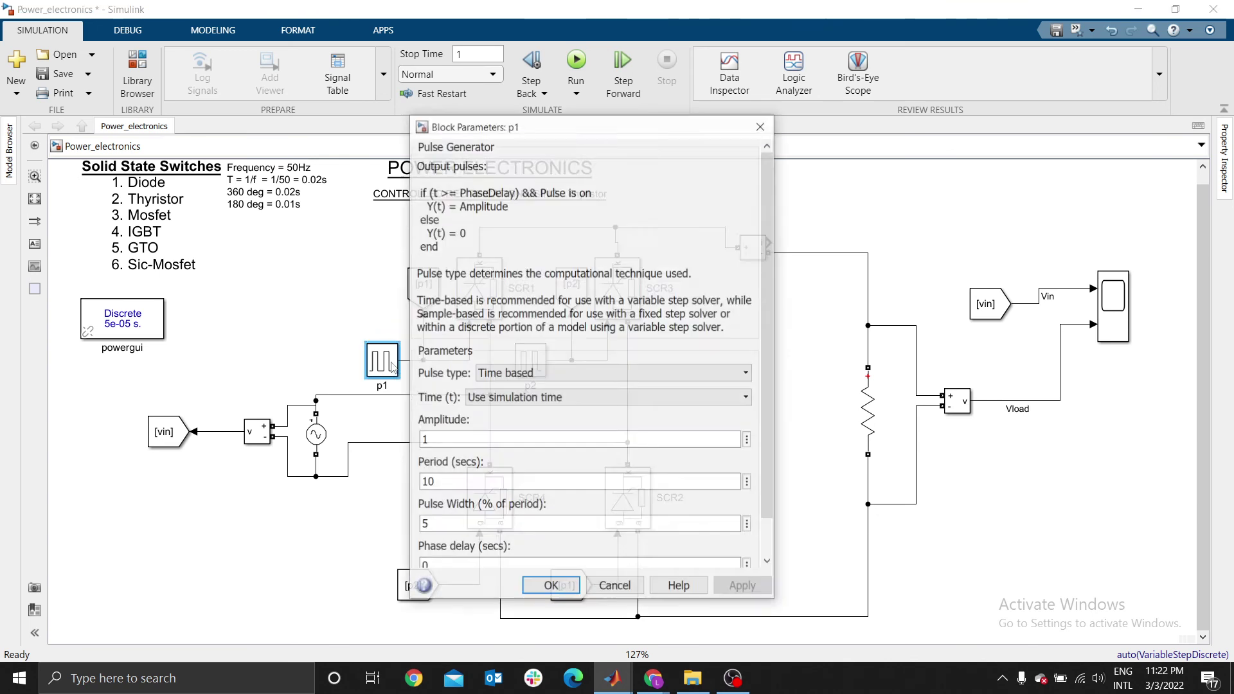
pyautogui.doubleClick(453, 482)
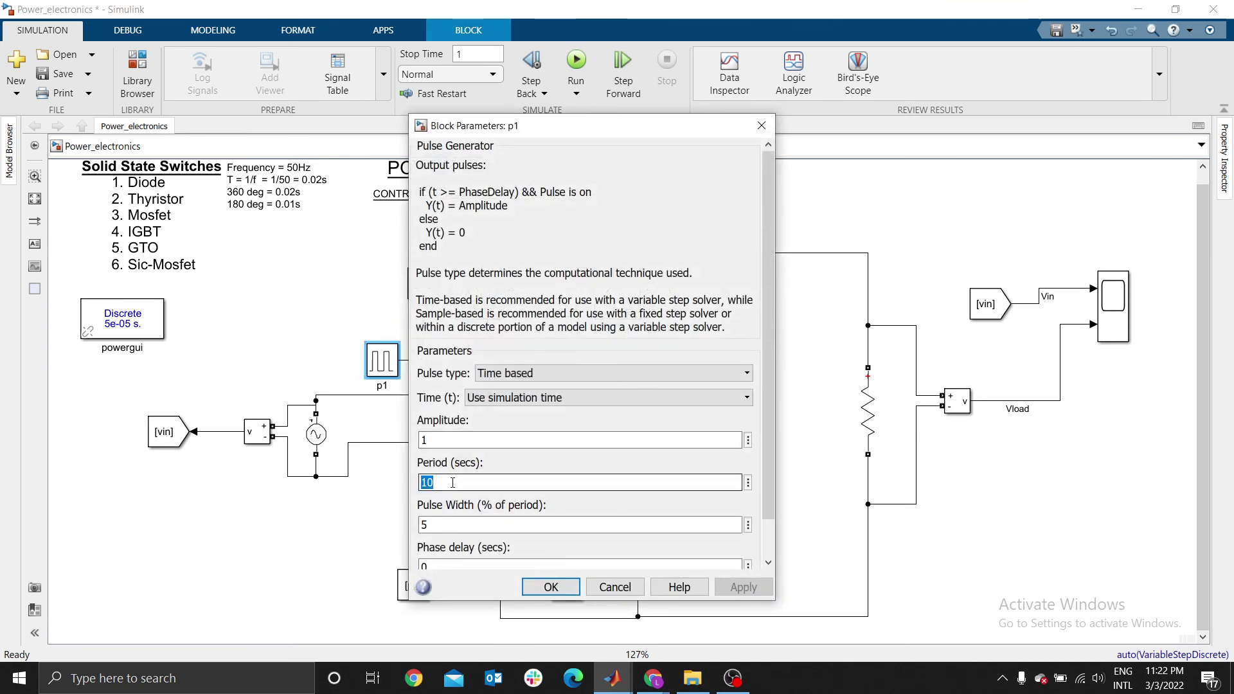
pyautogui.write('02')
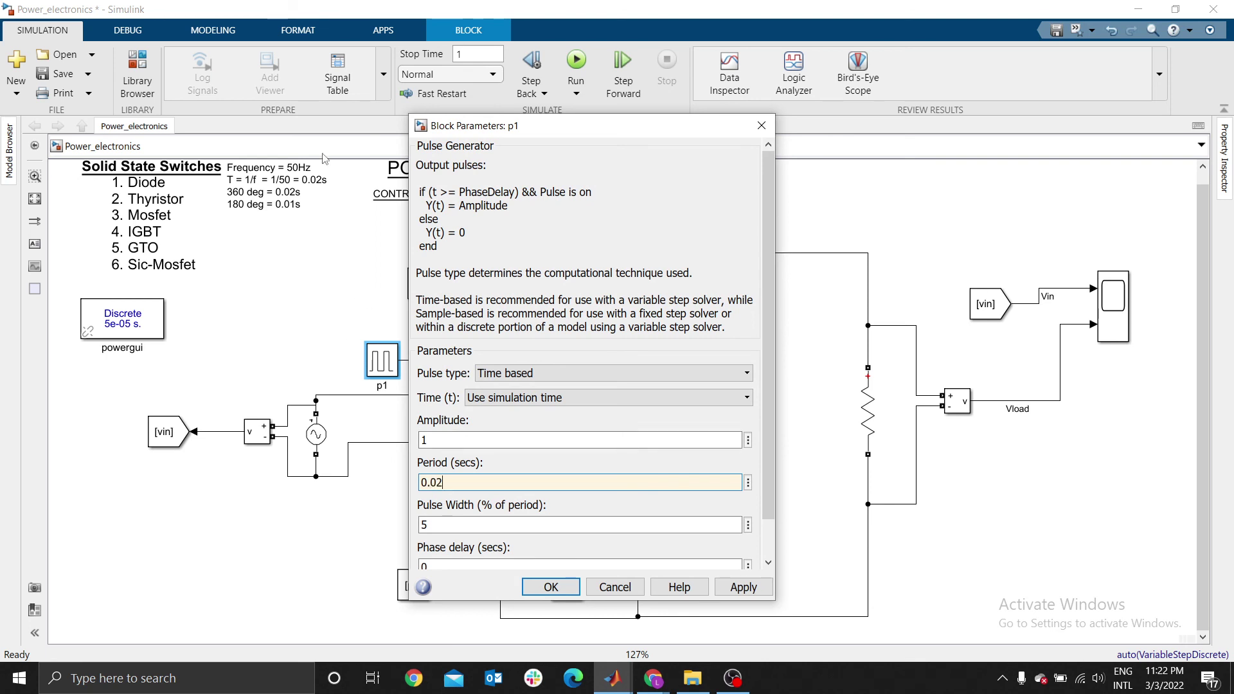
pyautogui.click(299, 203)
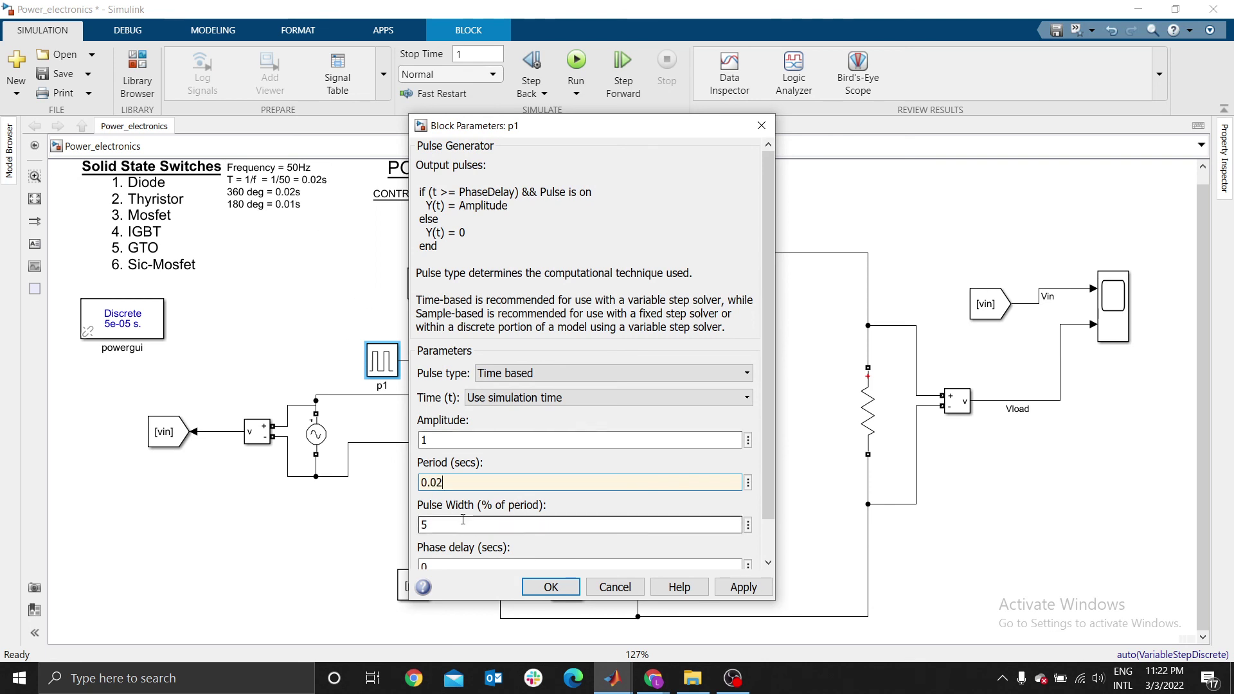
# - Set the p1 Pulse Generator's phase delay to 90*(0.02/360) and accept its parameters
pyautogui.scroll(-1, 452, 526)
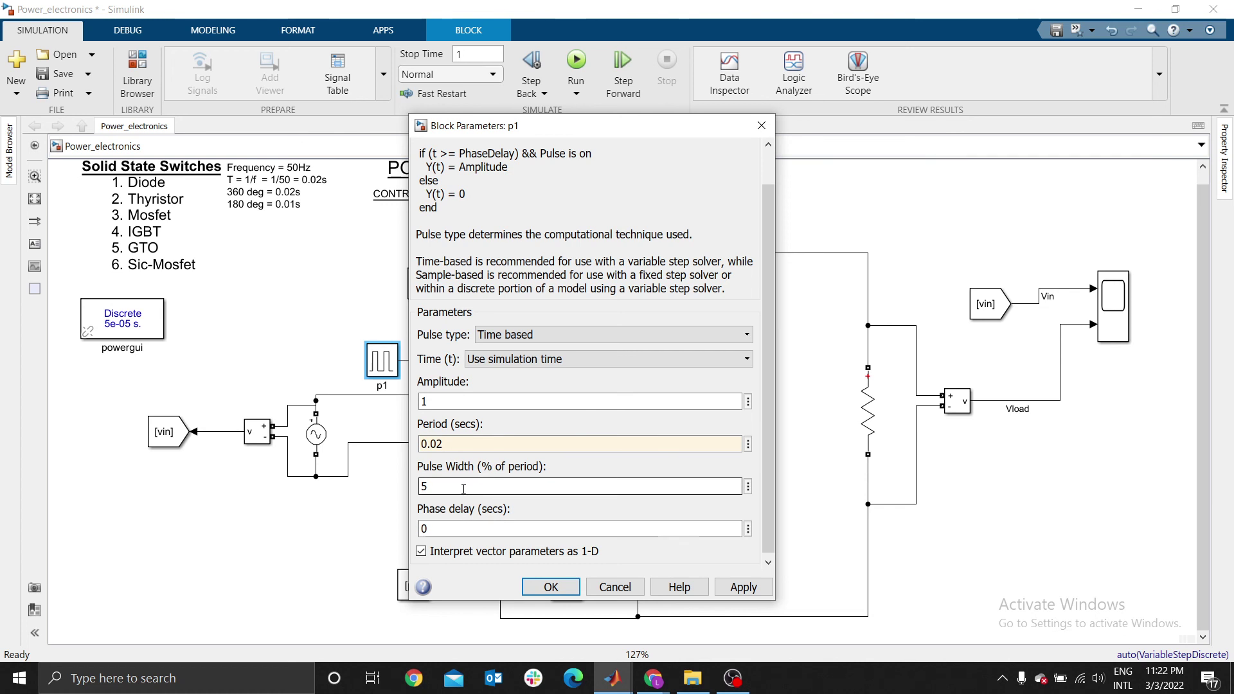
pyautogui.doubleClick(438, 533)
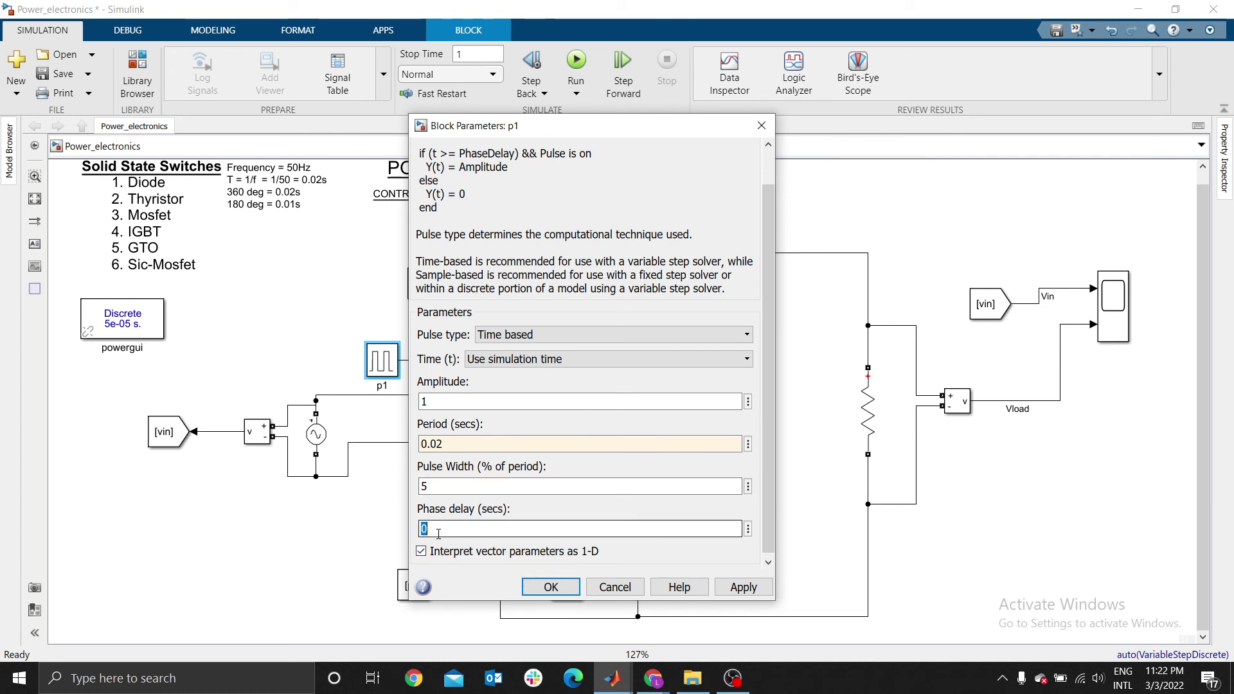
pyautogui.write('0.')
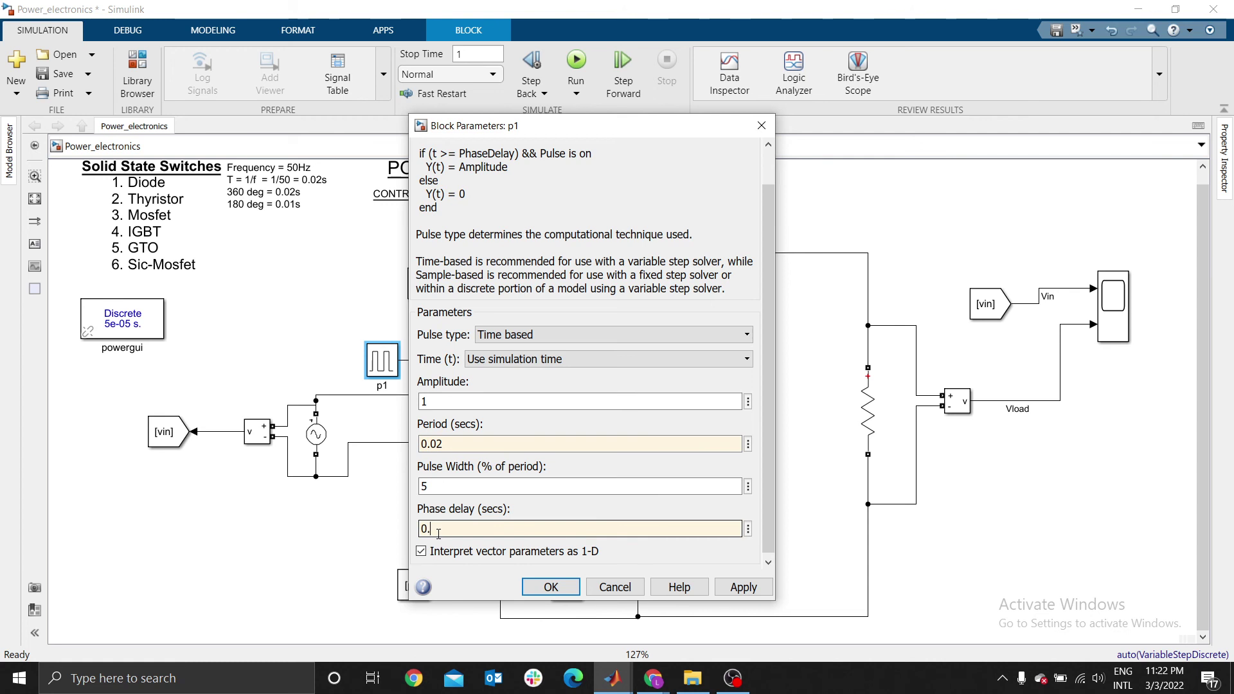
pyautogui.write('02/36')
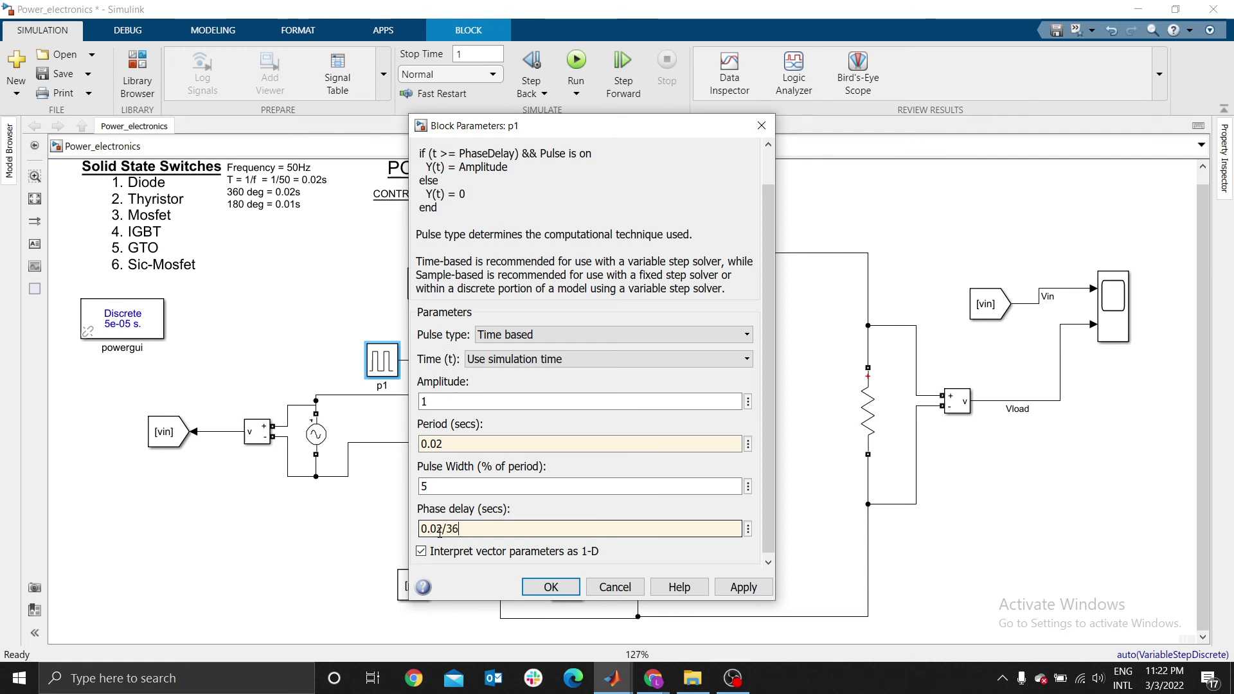
pyautogui.write('0)')
pyautogui.press('Left')
pyautogui.press('Left')
pyautogui.press('Left')
pyautogui.press('Left')
pyautogui.press('Left')
pyautogui.press('Left')
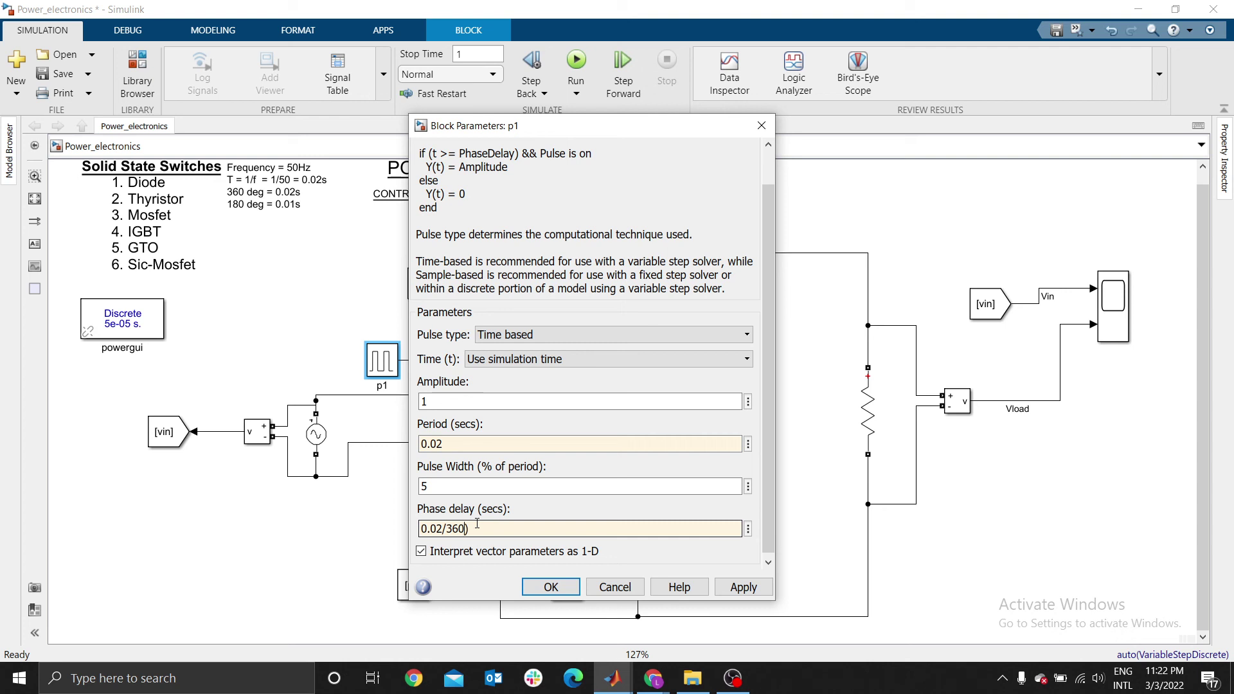
pyautogui.press('Home')
pyautogui.write('(')
pyautogui.press('Home')
pyautogui.write('*90')
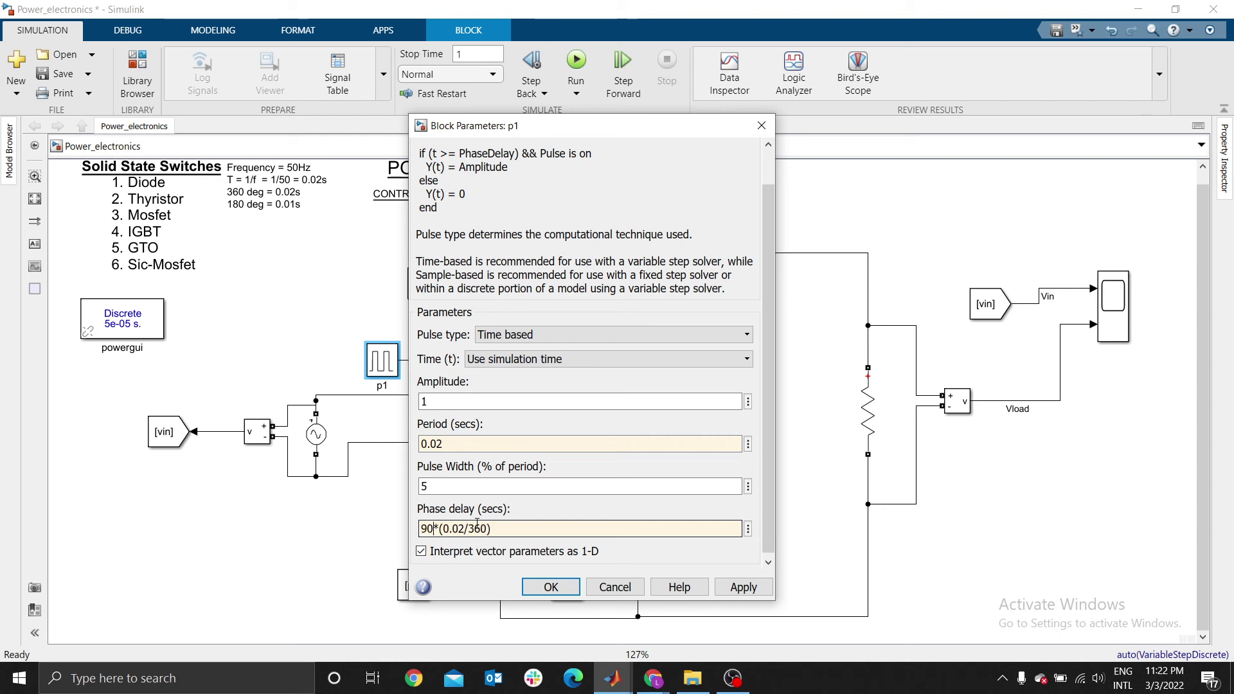
pyautogui.click(552, 587)
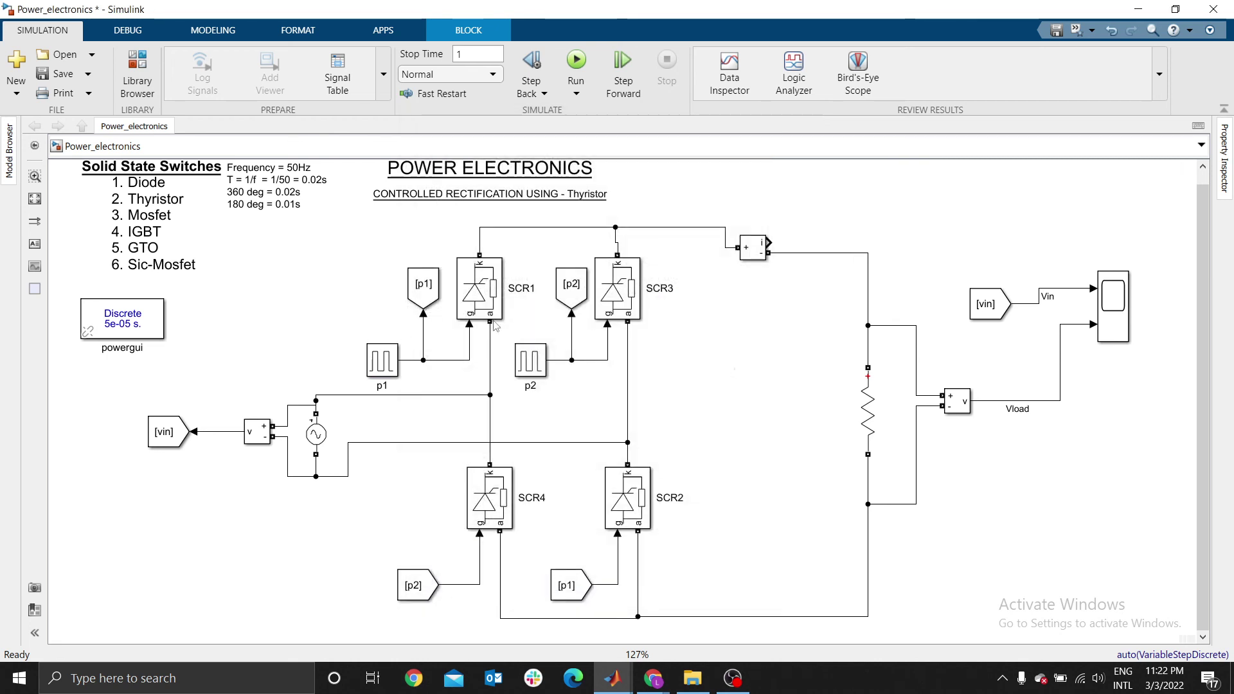
# - Check the parameters of the p2 Goto block and its corresponding From block
pyautogui.click(579, 289)
pyautogui.doubleClick(580, 288)
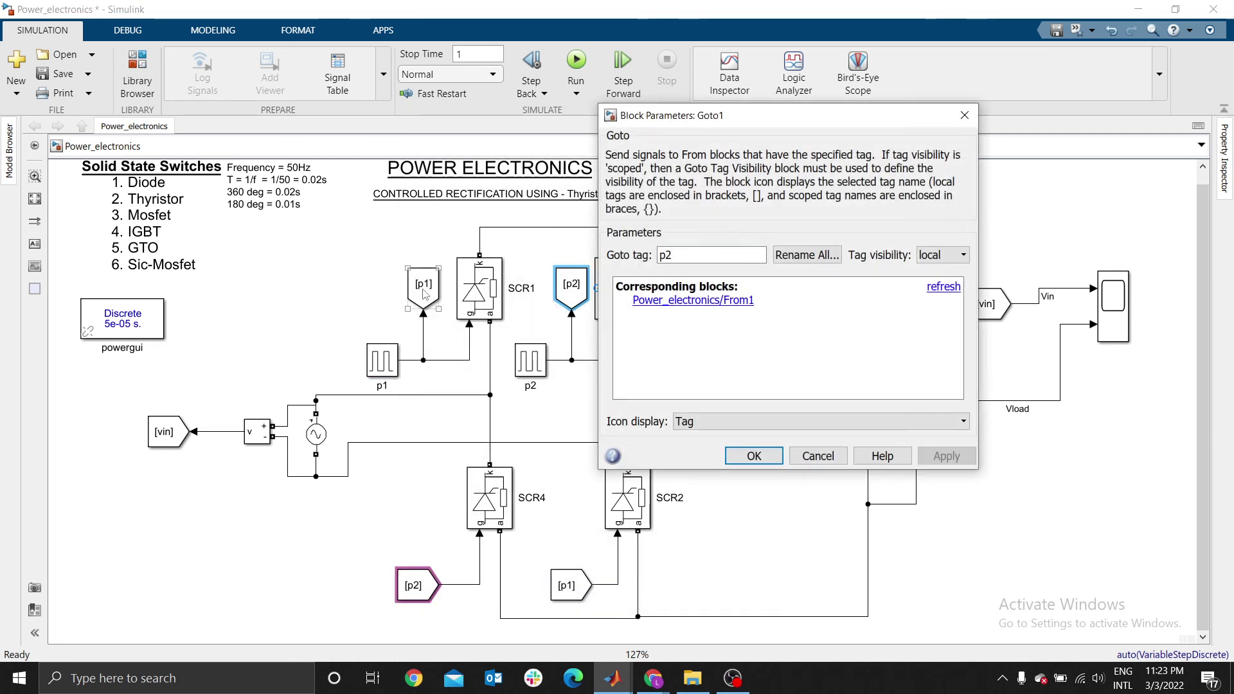
pyautogui.press('Escape')
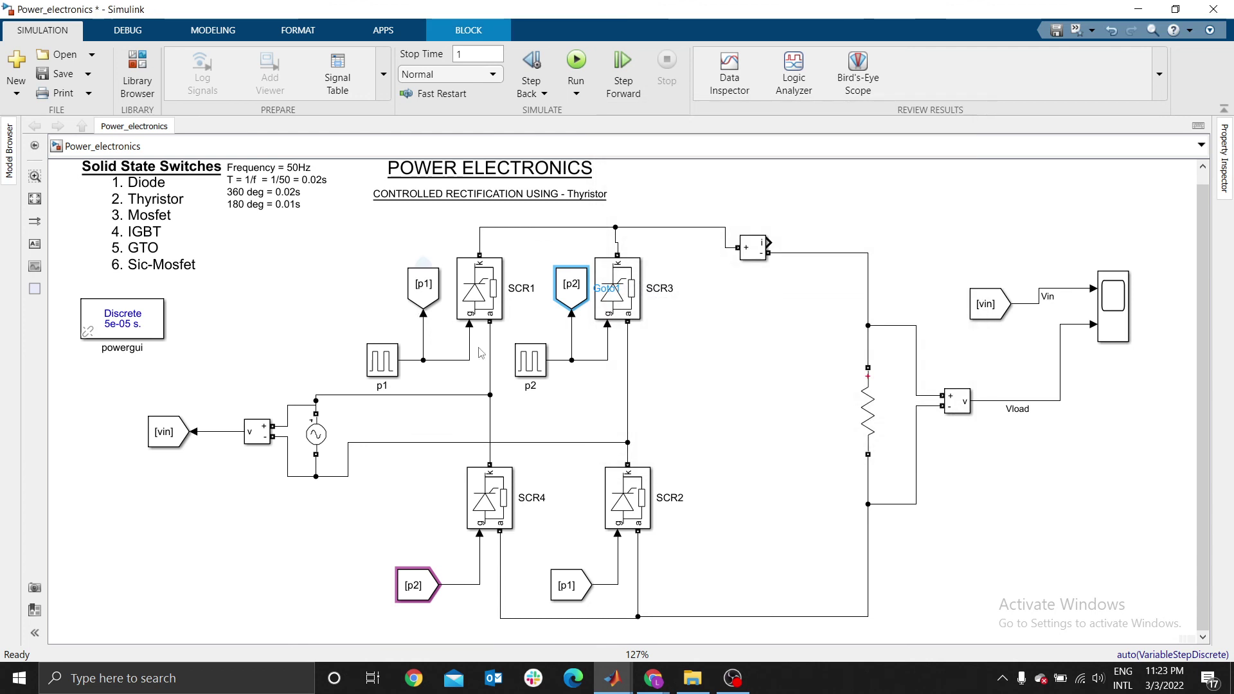
# - Copy the phase delay expression 90*(0.02/360) from the p1 Pulse Generator into p2's phase delay
pyautogui.doubleClick(384, 361)
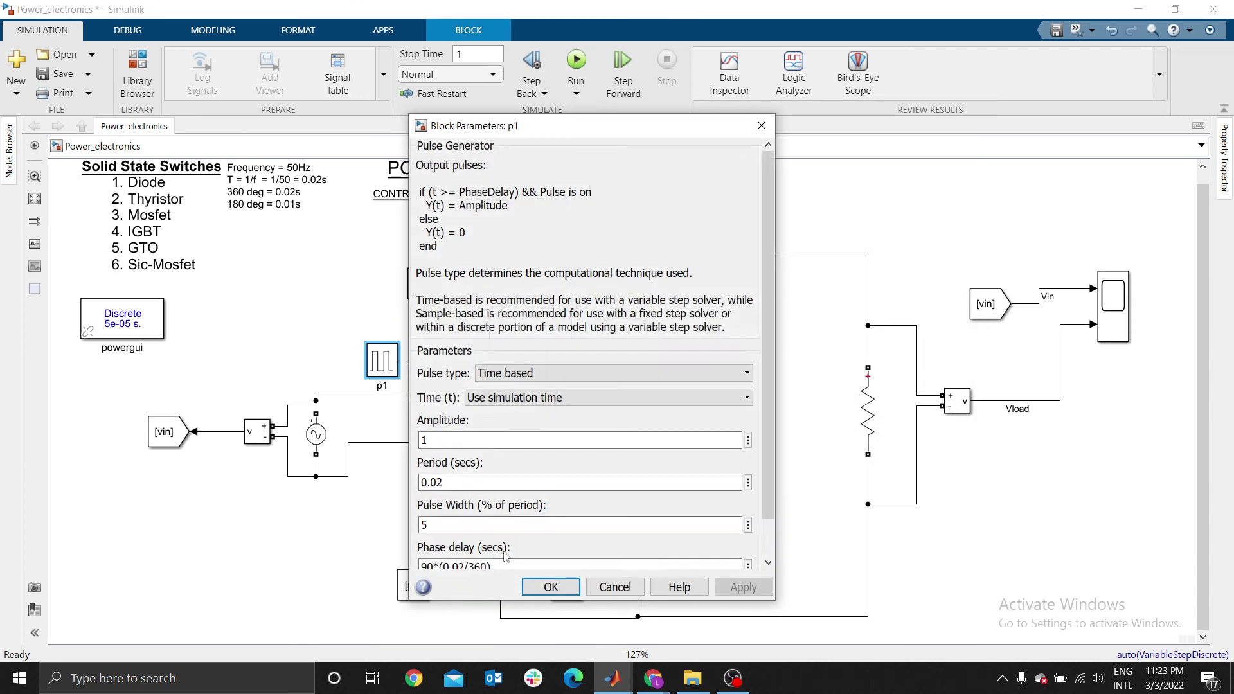
pyautogui.scroll(-2, 521, 542)
pyautogui.press('Tab')
pyautogui.hotkey('ctrl', 'c')
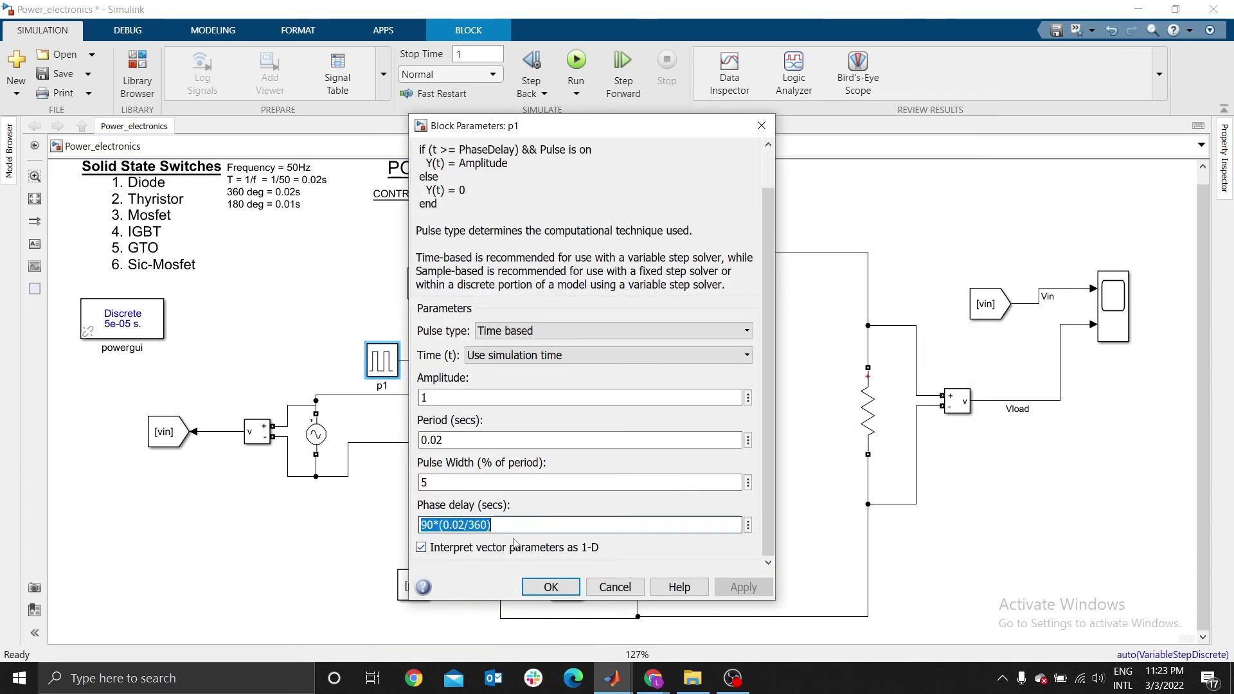
pyautogui.click(551, 587)
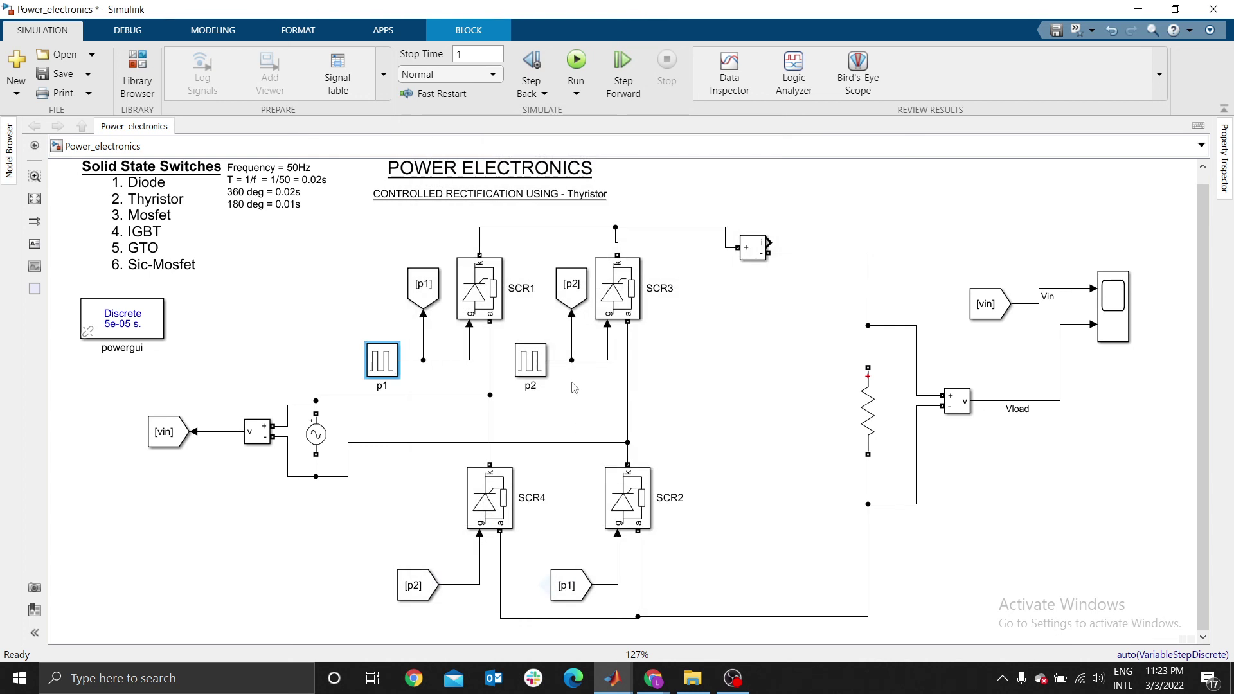
pyautogui.doubleClick(526, 373)
pyautogui.scroll(-2, 597, 488)
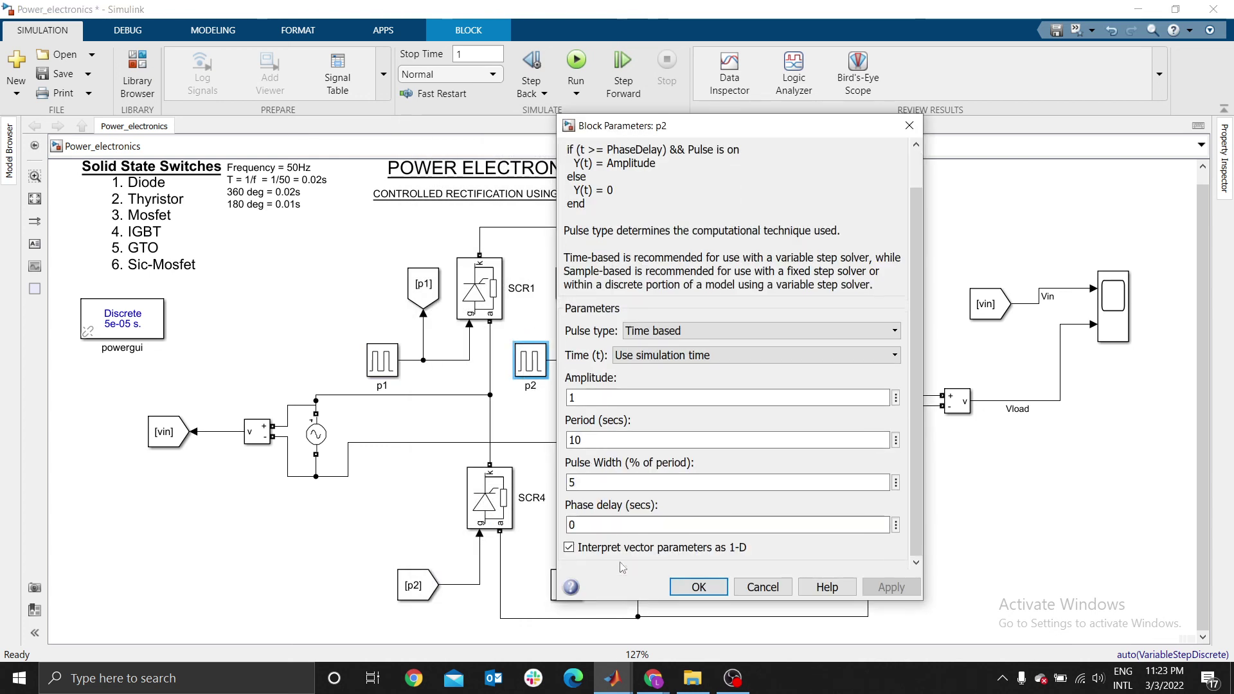
pyautogui.doubleClick(602, 526)
pyautogui.hotkey('ctrl', 'v')
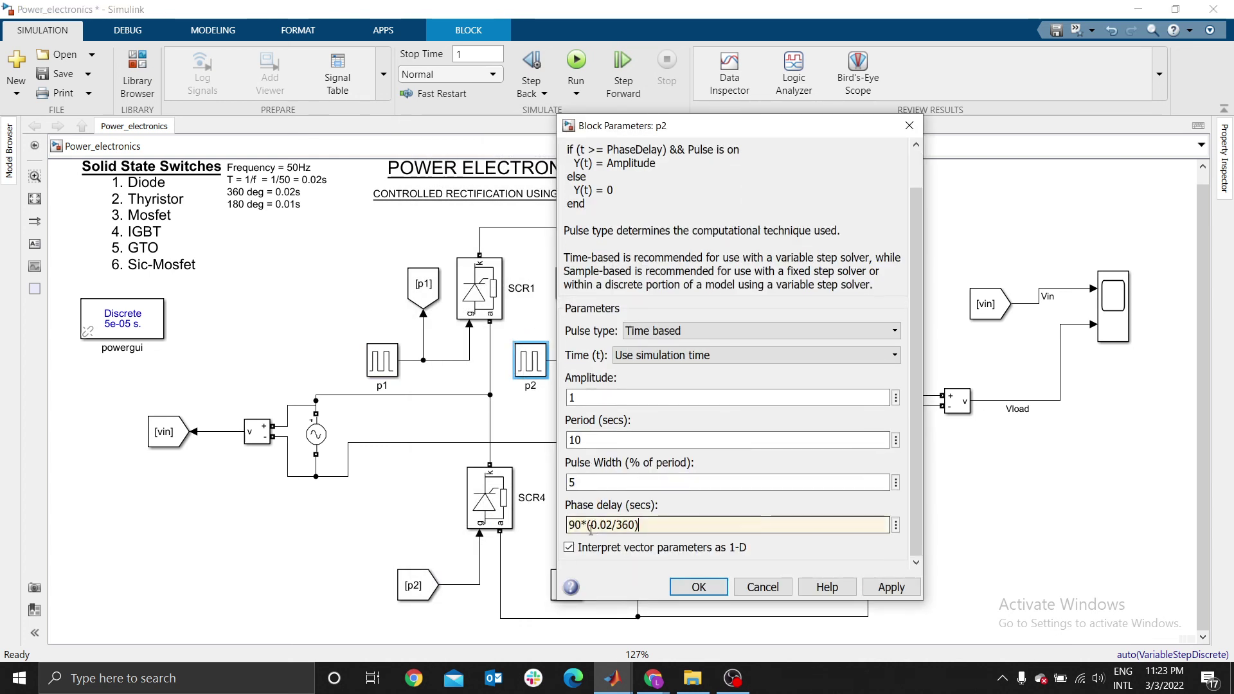
# - Add a 0.01 s offset to p2's phase delay so it reads 0.01+90*(0.02/360), and accept the parameters
pyautogui.click(570, 526)
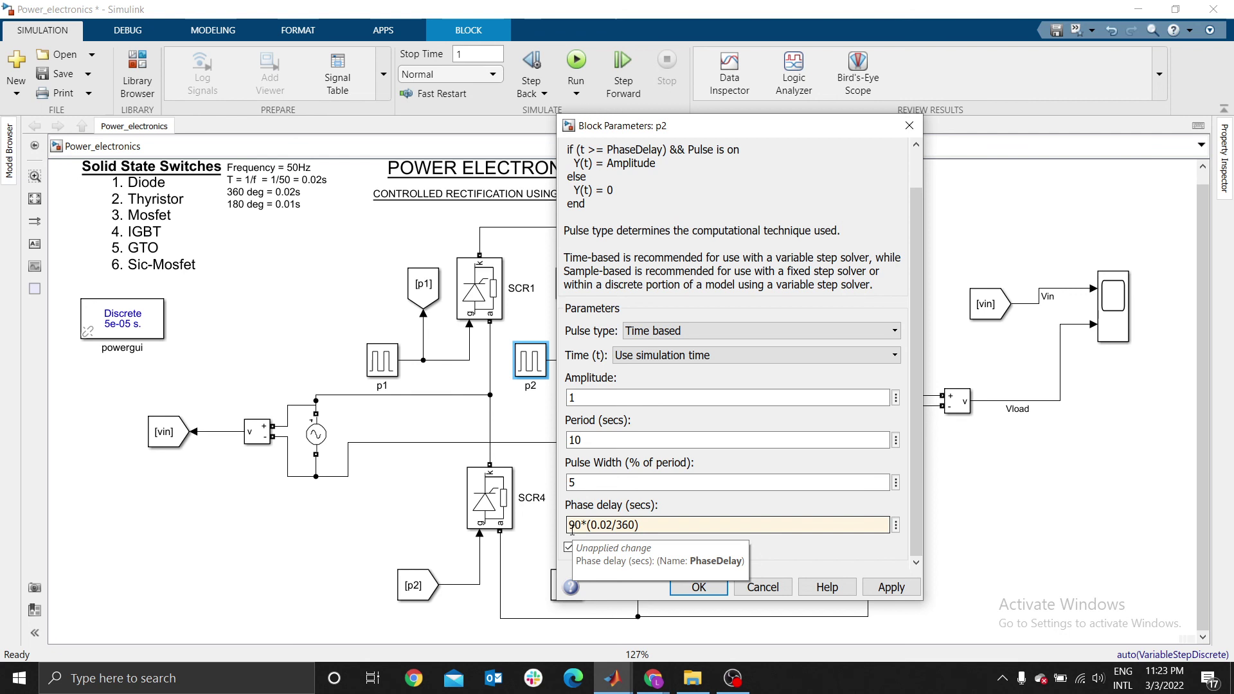
pyautogui.write('0.')
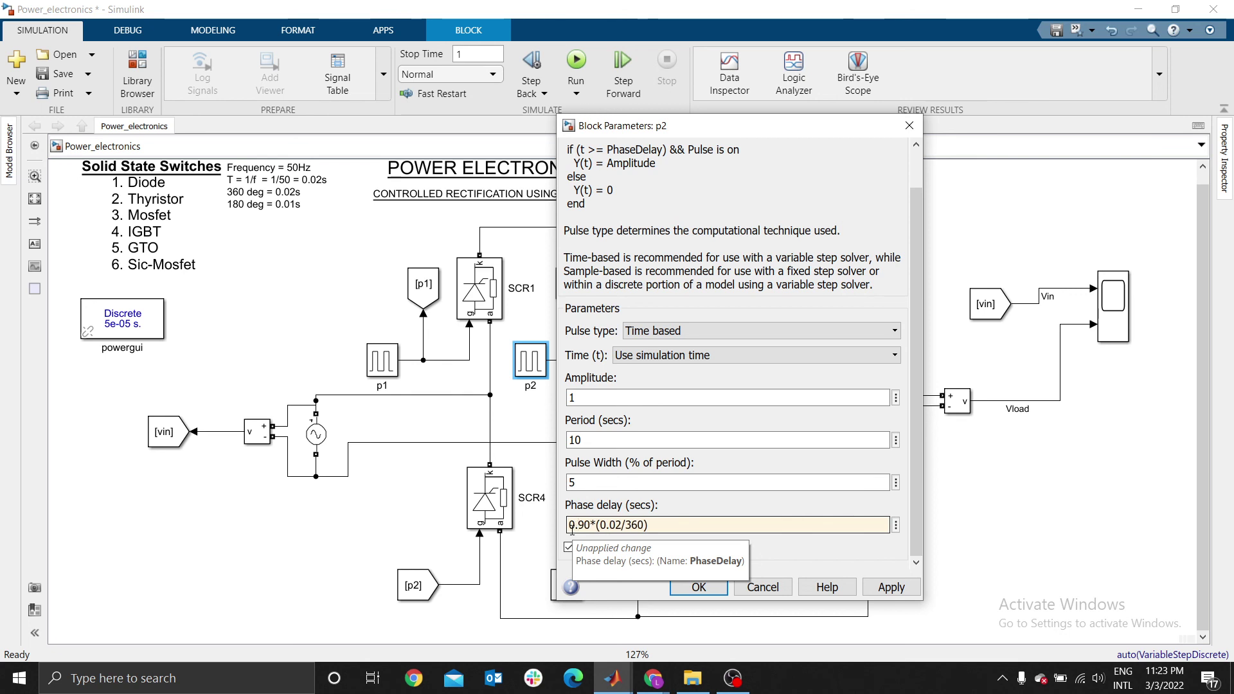
pyautogui.write('01')
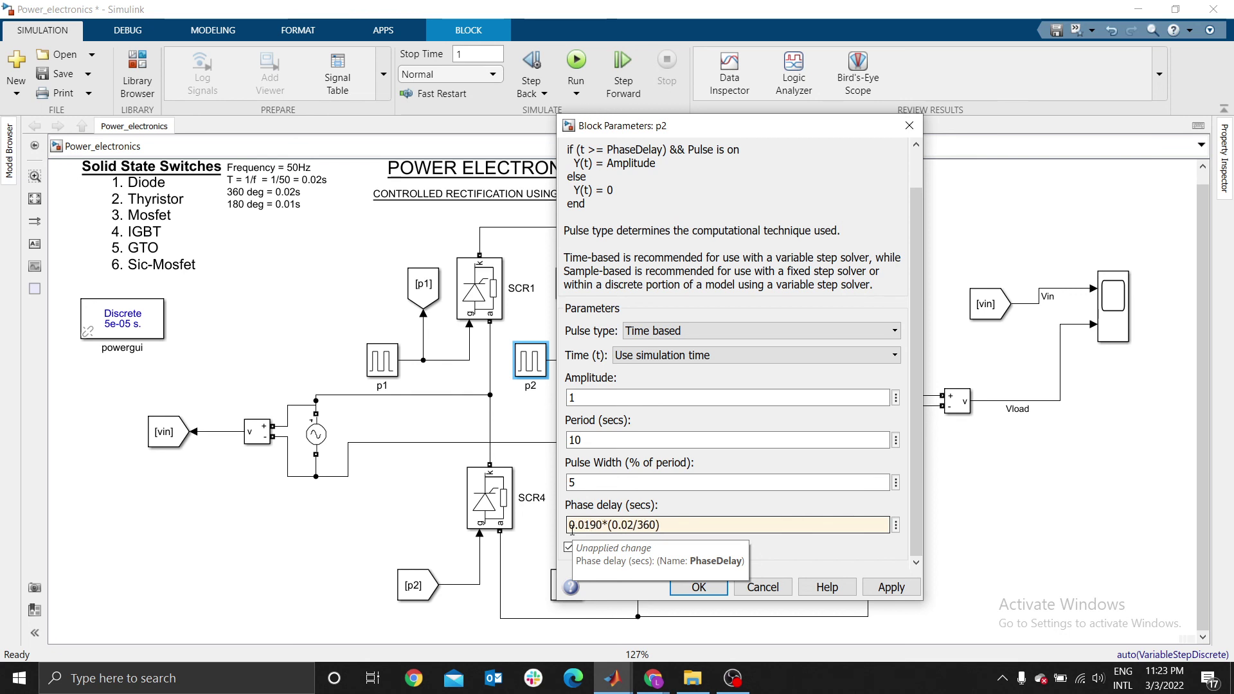
pyautogui.hotkey('ctrl', '+')
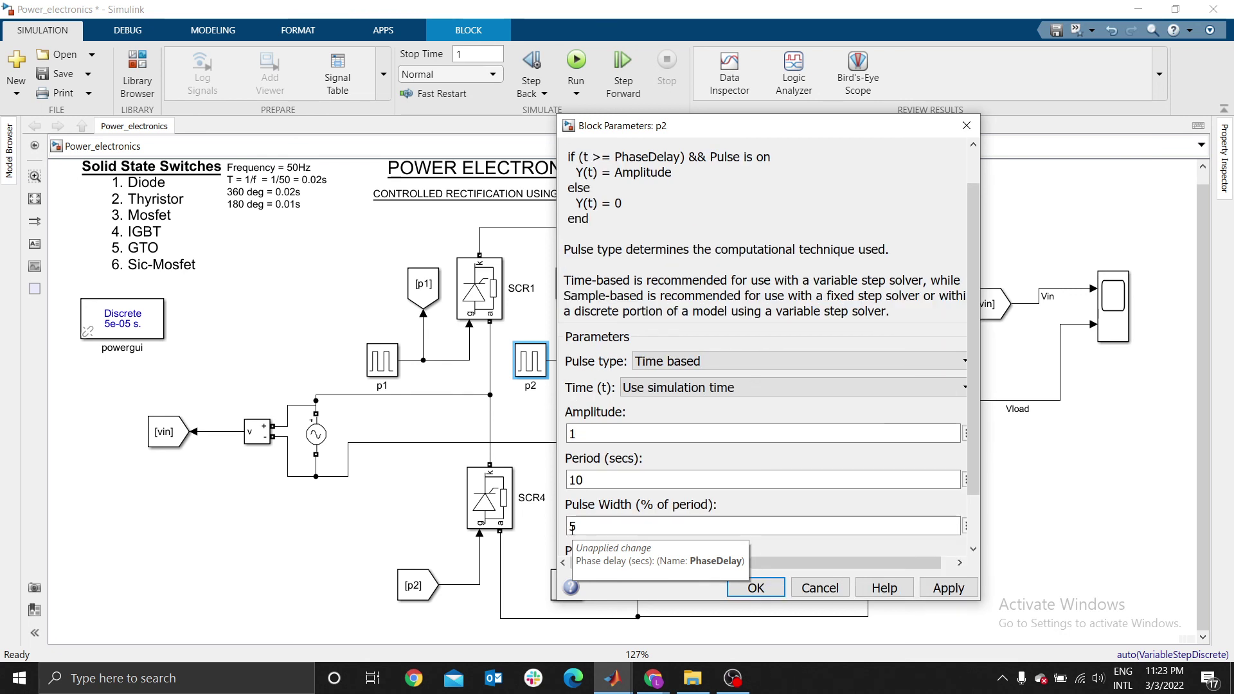
pyautogui.scroll(-1, 726, 546)
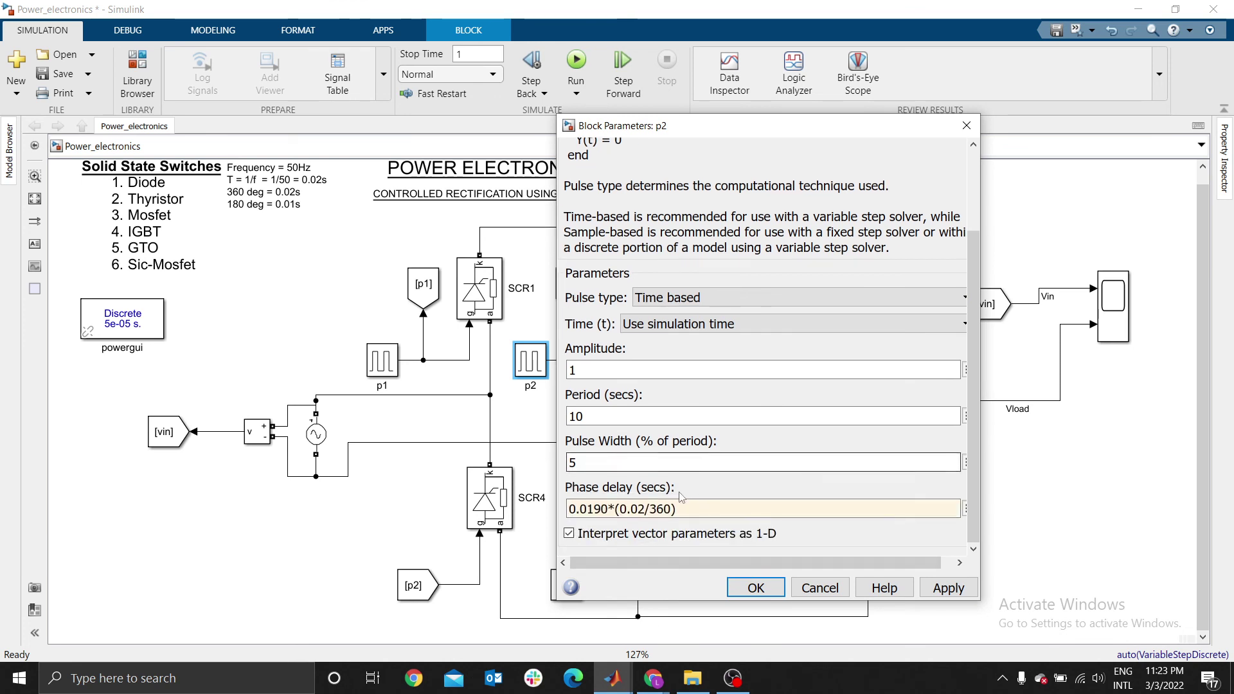
pyautogui.tripleClick(597, 510)
pyautogui.click(597, 510)
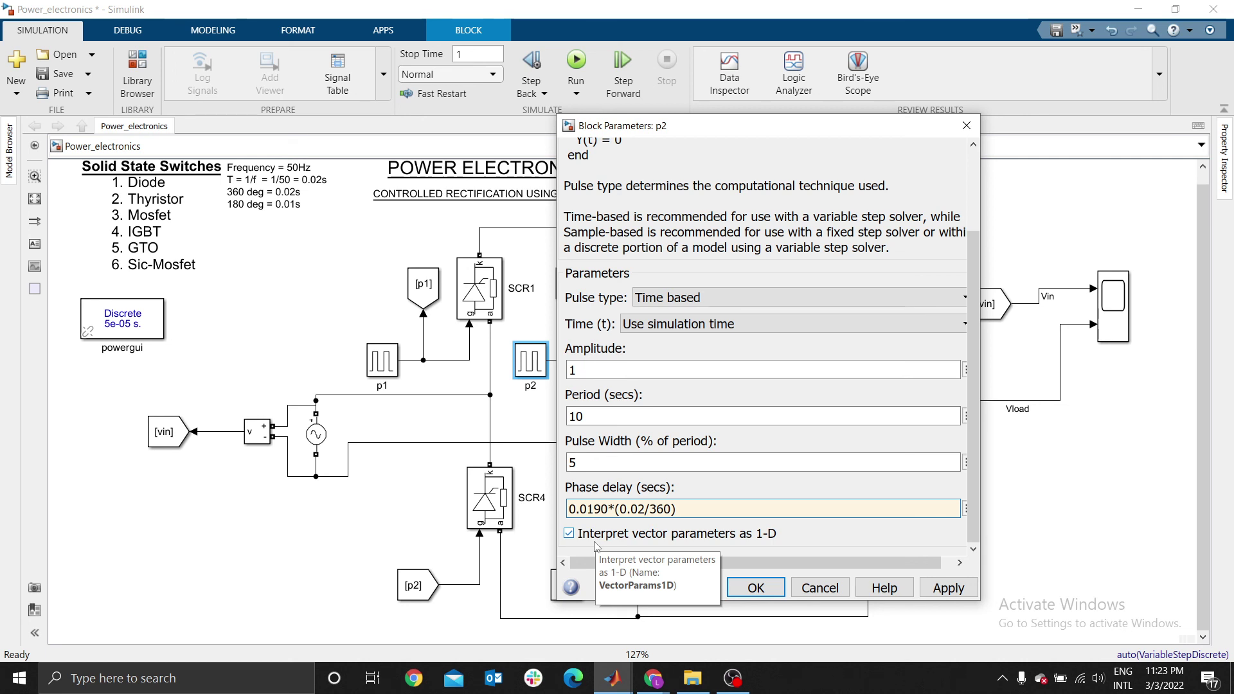
pyautogui.write('+')
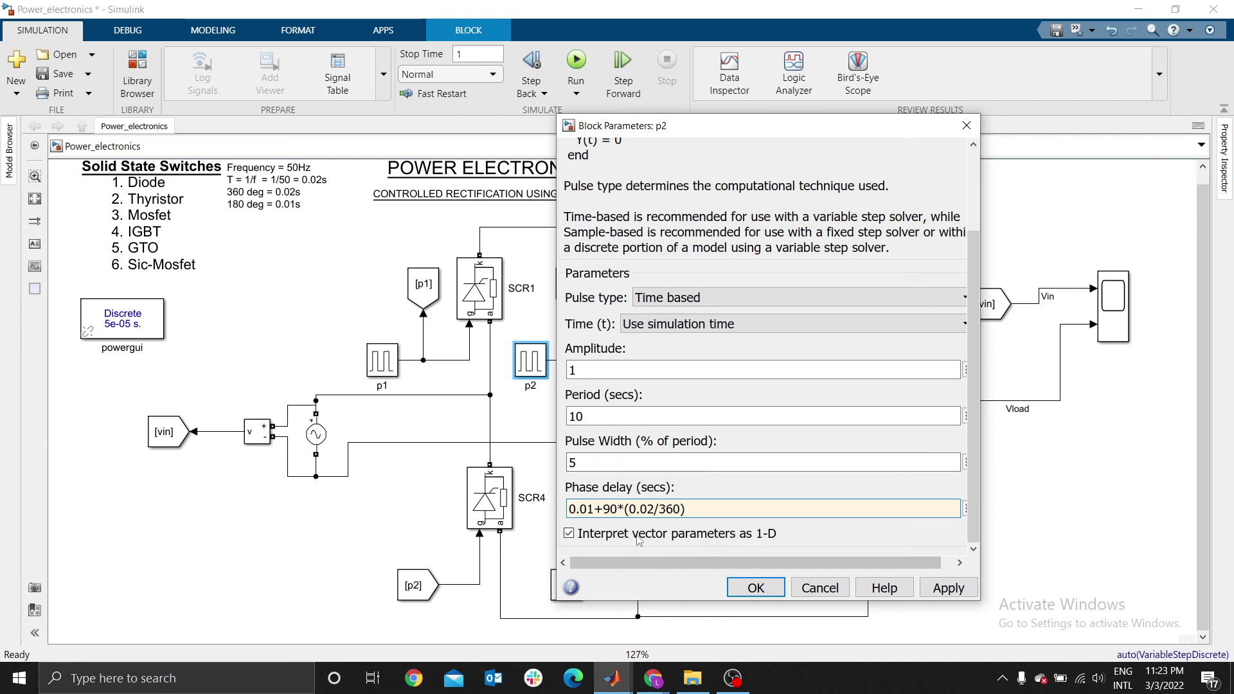
pyautogui.click(749, 590)
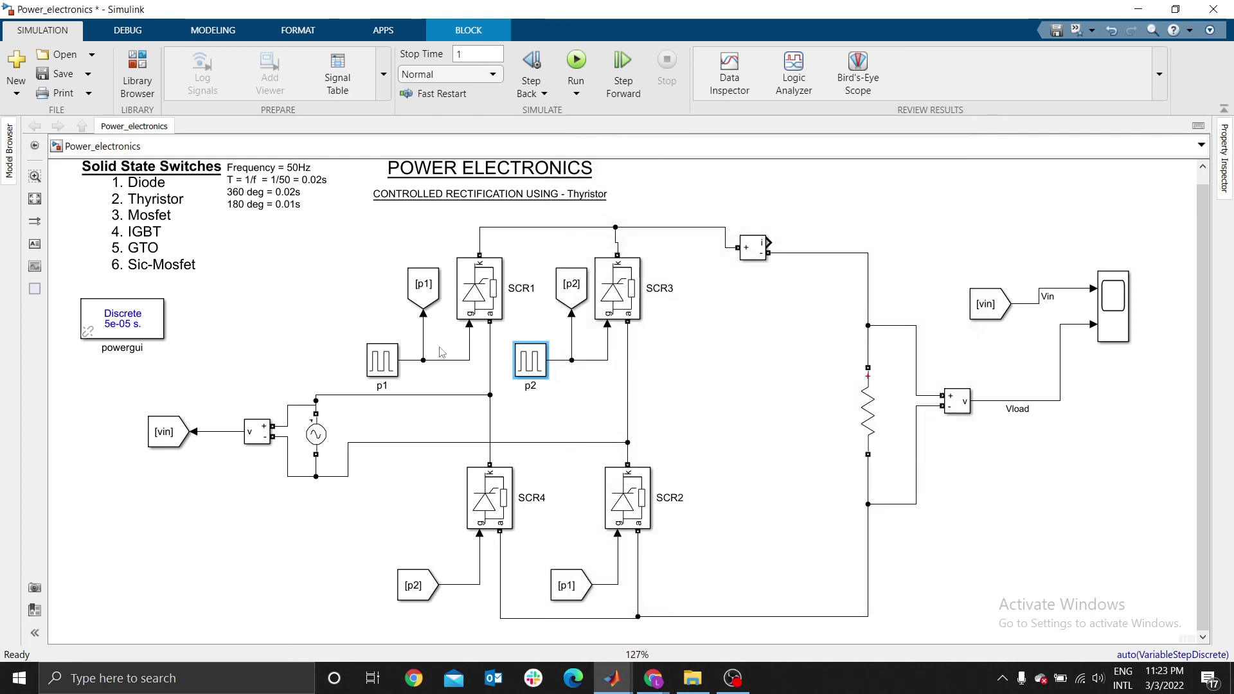
# - Review the p1 Pulse Generator's period, pulse width and phase delay expression, then close its parameters
pyautogui.doubleClick(393, 364)
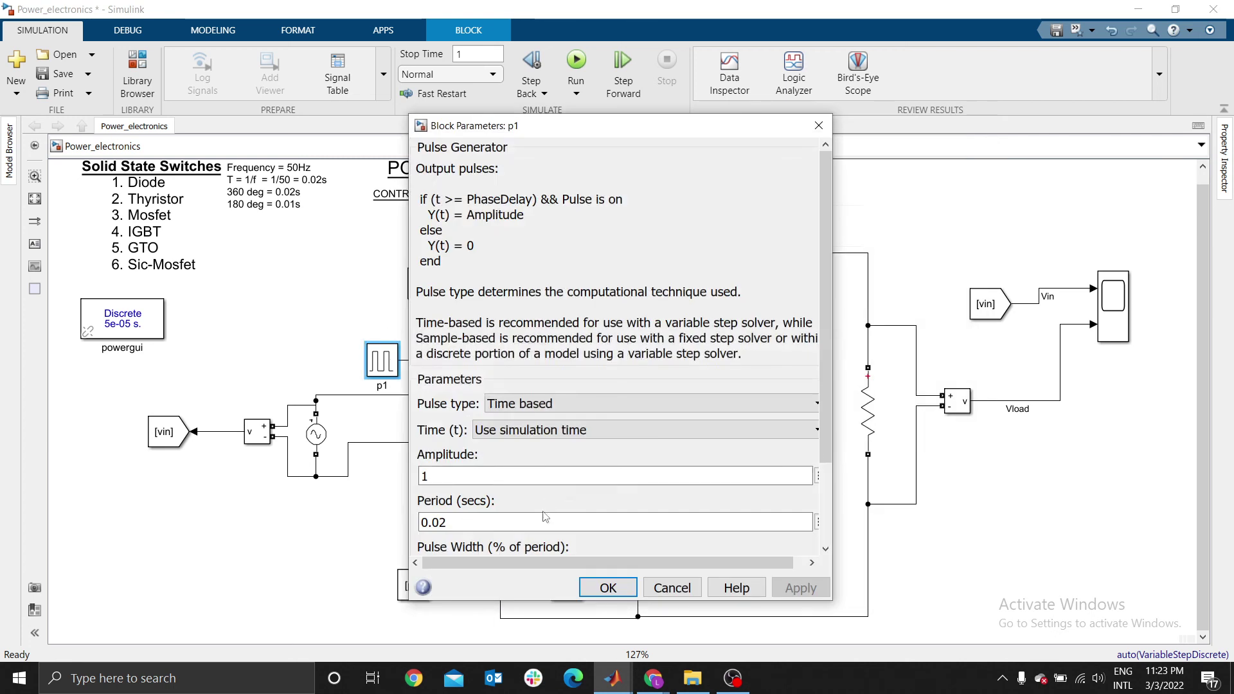
pyautogui.scroll(-3, 545, 518)
pyautogui.tripleClick(469, 508)
pyautogui.hotkey('shift', 'Left')
pyautogui.hotkey('shift', 'Left')
pyautogui.hotkey('shift', 'Left')
pyautogui.hotkey('shift', 'Left')
pyautogui.hotkey('shift', 'Left')
pyautogui.hotkey('shift', 'Left')
pyautogui.hotkey('shift', 'Left')
pyautogui.hotkey('shift', 'Left')
pyautogui.hotkey('shift', 'Left')
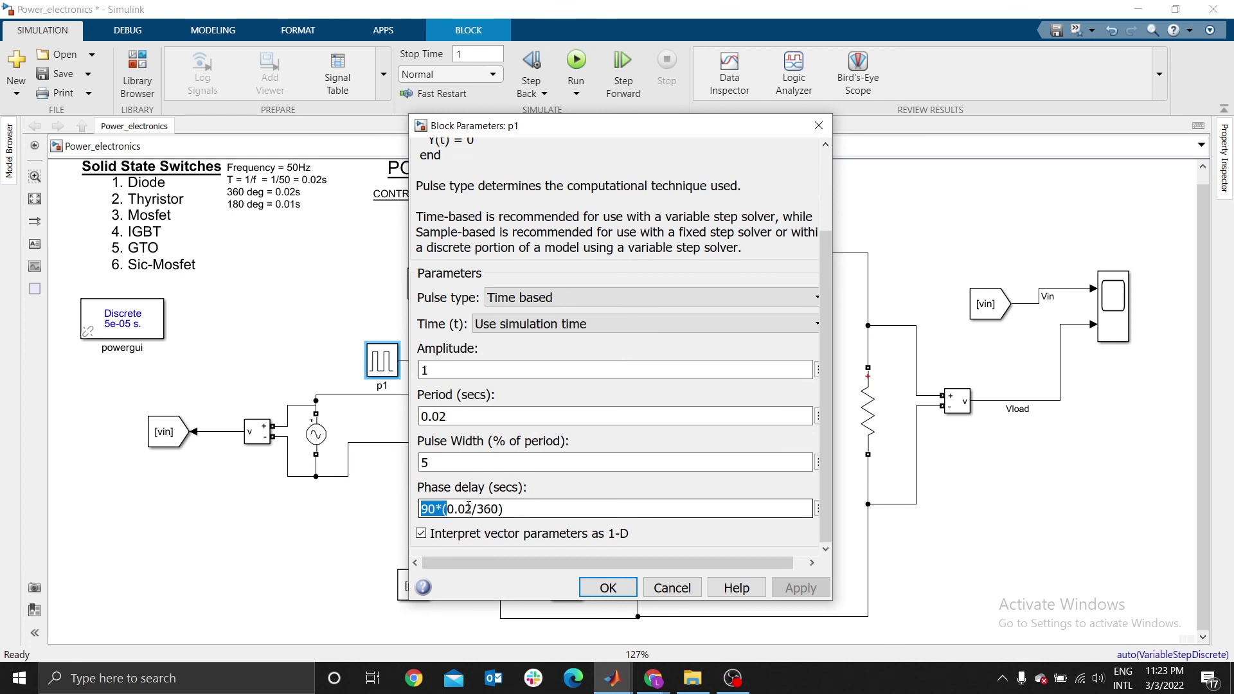
pyautogui.hotkey('shift', 'End')
pyautogui.click(604, 588)
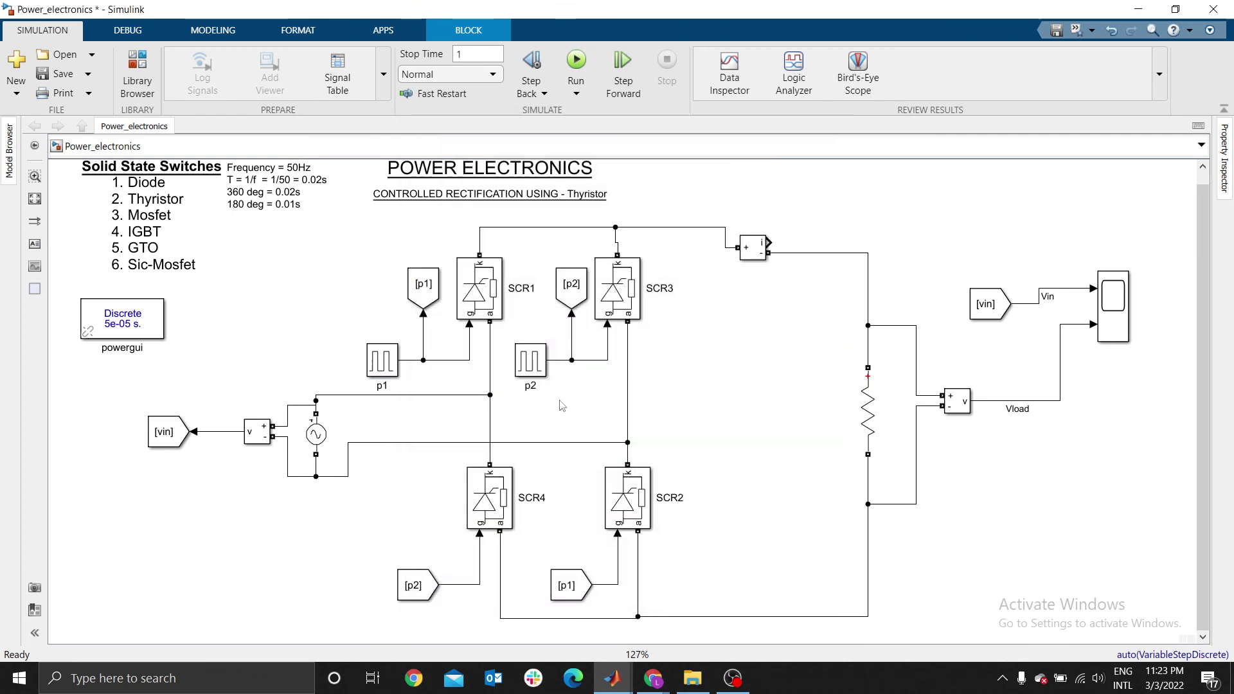
# - Set the p2 Pulse Generator's period to 0.02 s and accept its parameters
pyautogui.doubleClick(531, 361)
pyautogui.scroll(-5, 623, 535)
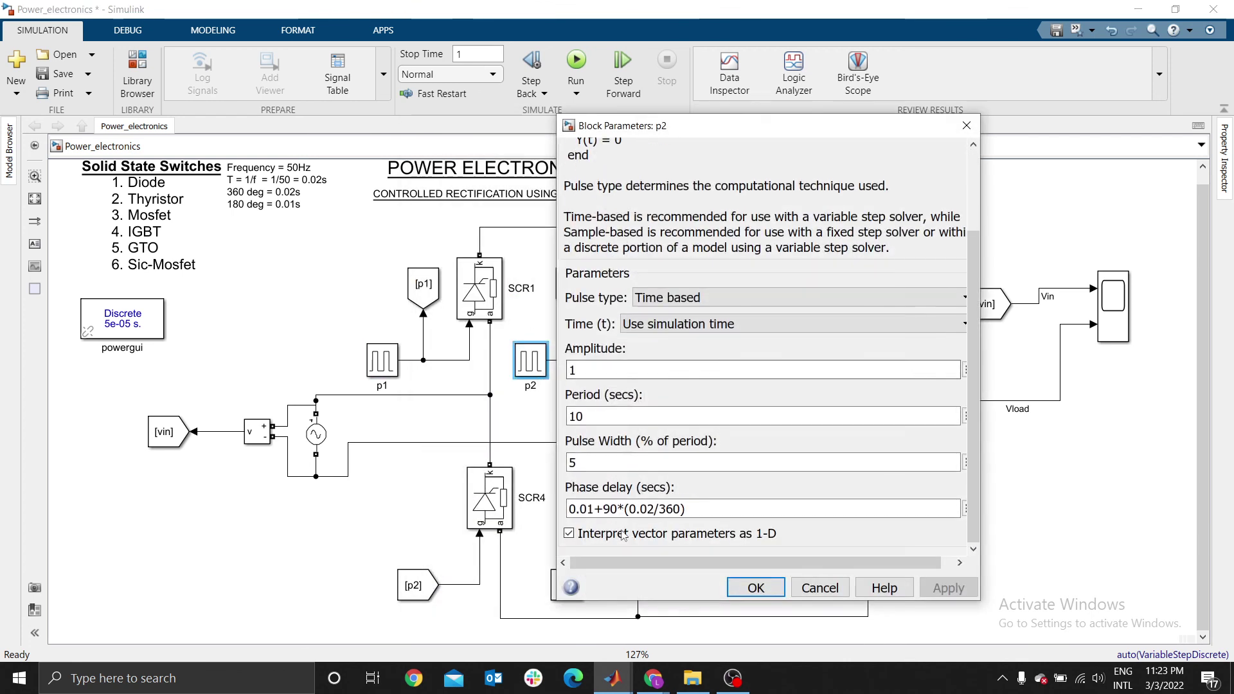
pyautogui.doubleClick(597, 419)
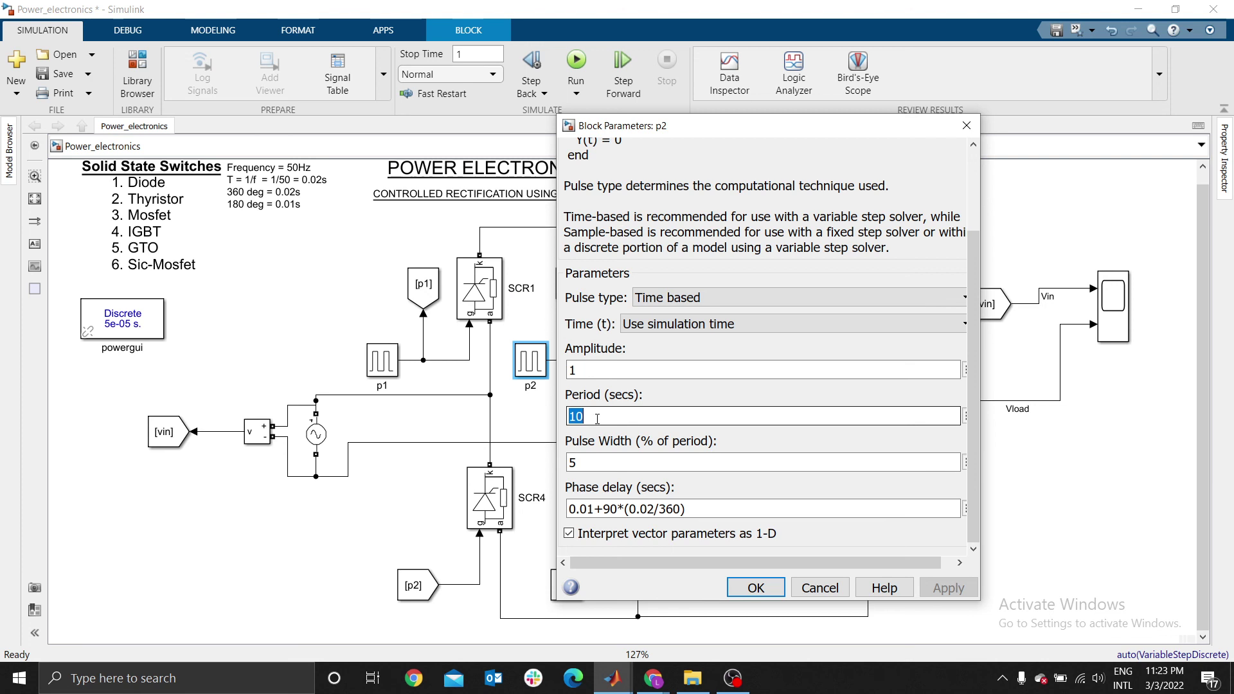
pyautogui.write('0.0')
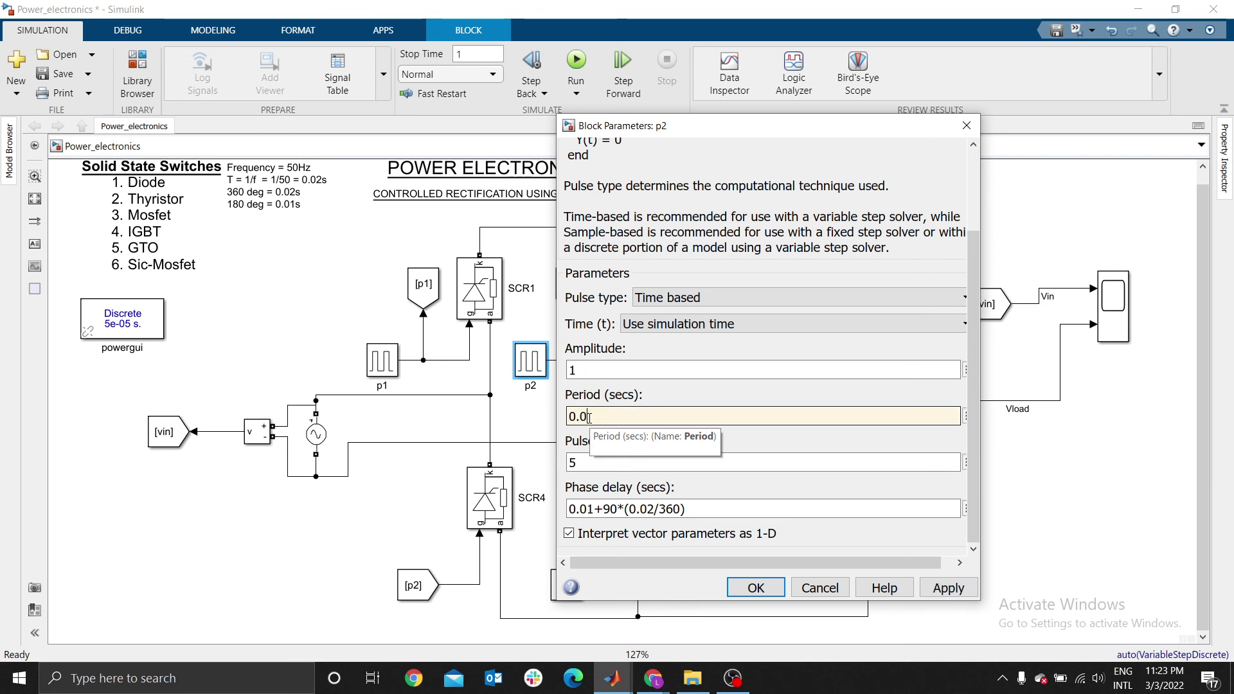
pyautogui.write('2')
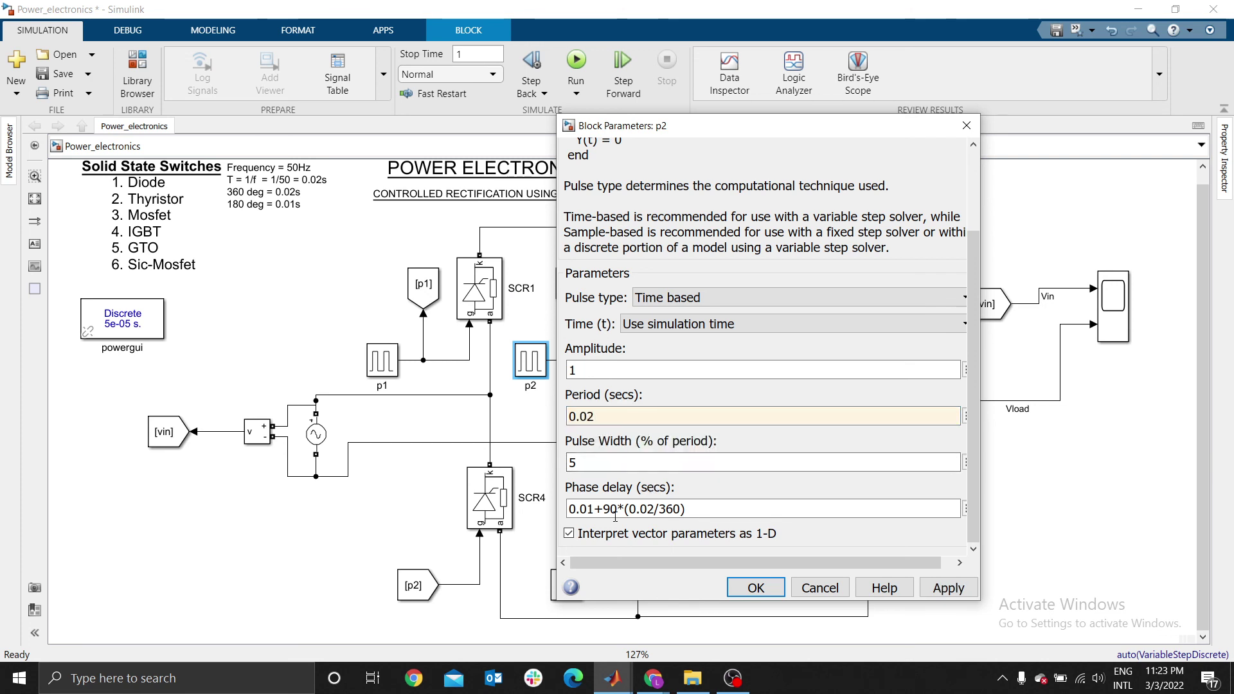
pyautogui.press('Return')
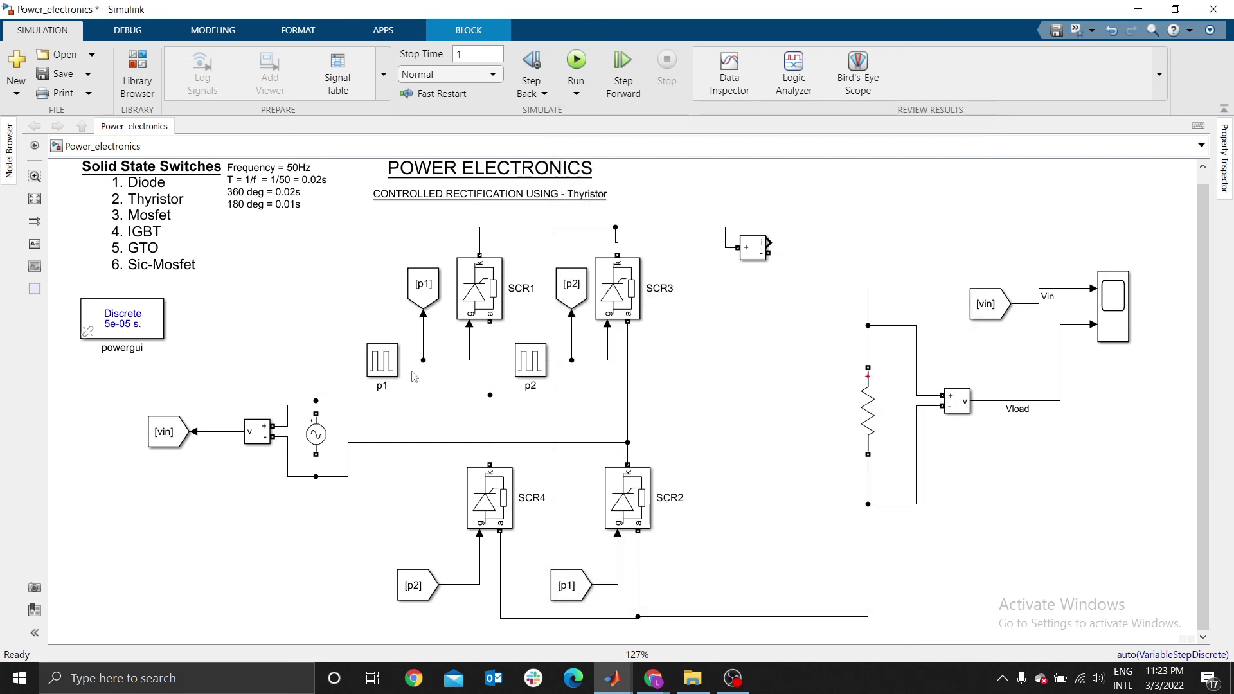
pyautogui.click(369, 333)
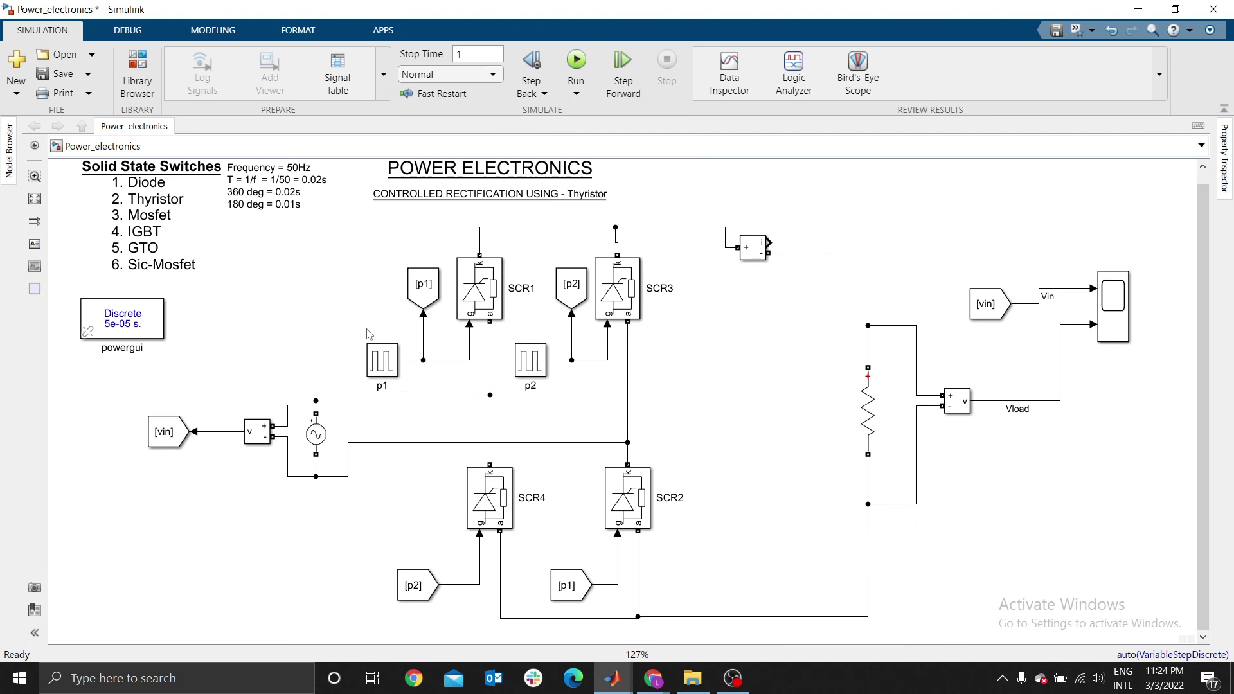
# - Set the AC Voltage Source's frequency to 50 Hz and accept its parameters
pyautogui.doubleClick(315, 434)
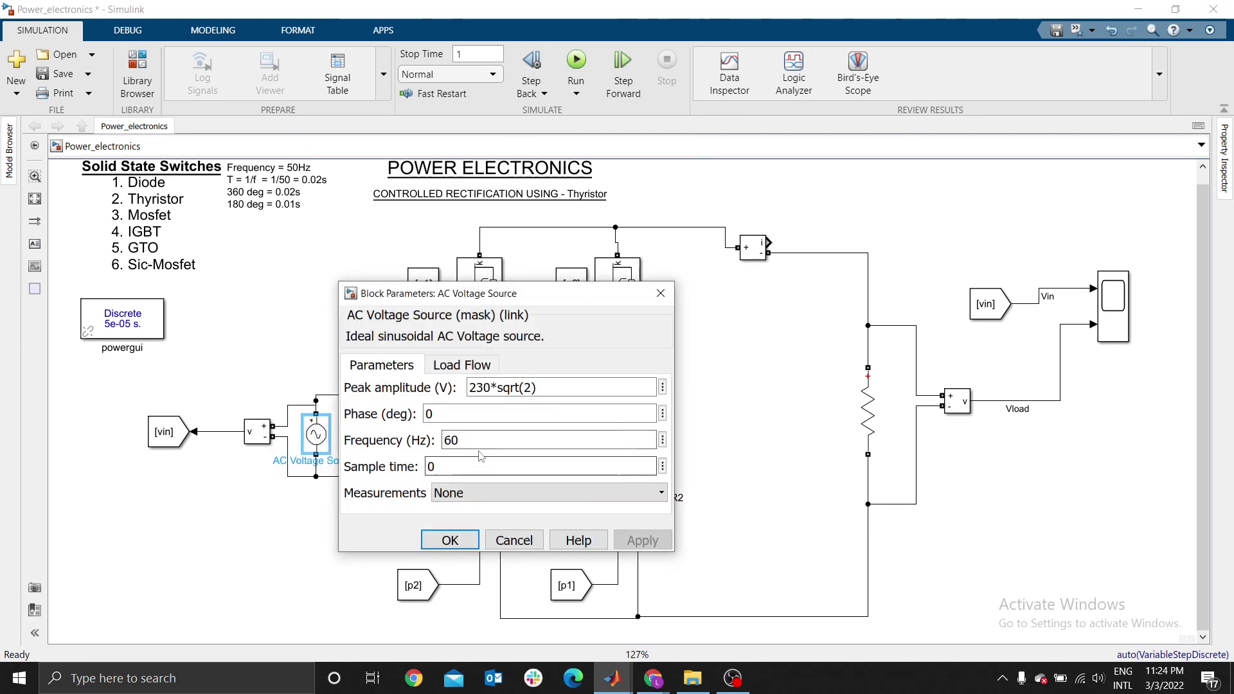
pyautogui.doubleClick(481, 441)
pyautogui.write('5')
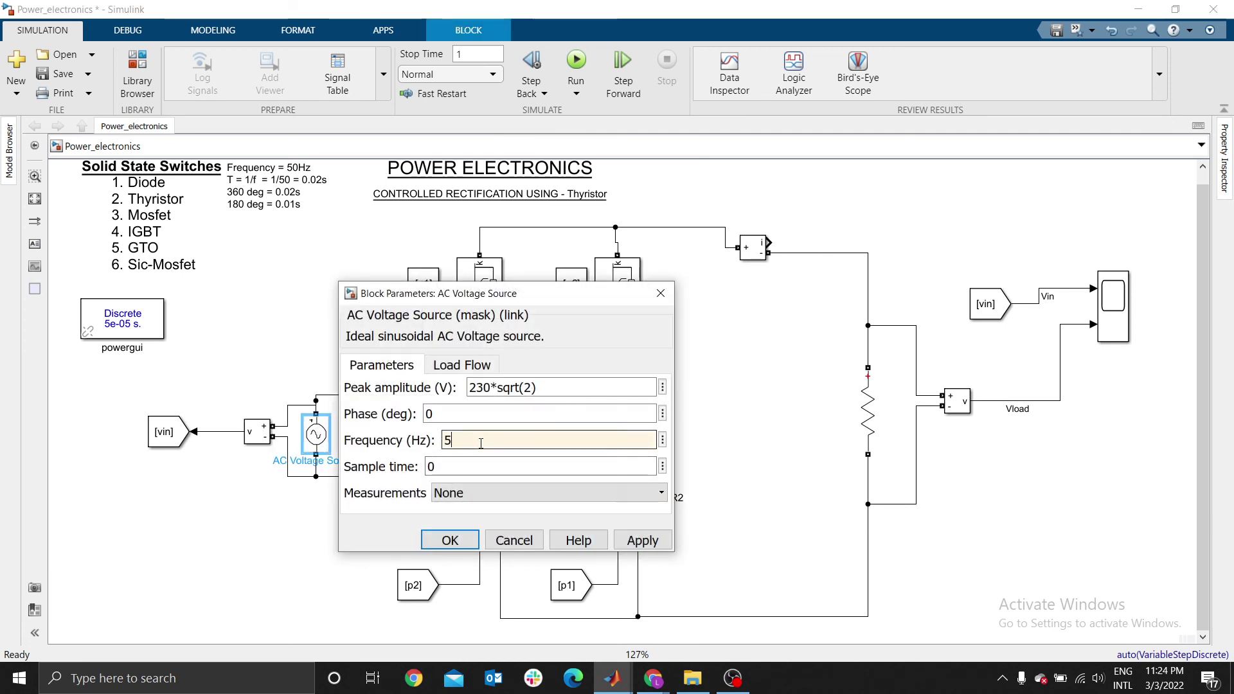
pyautogui.write('0')
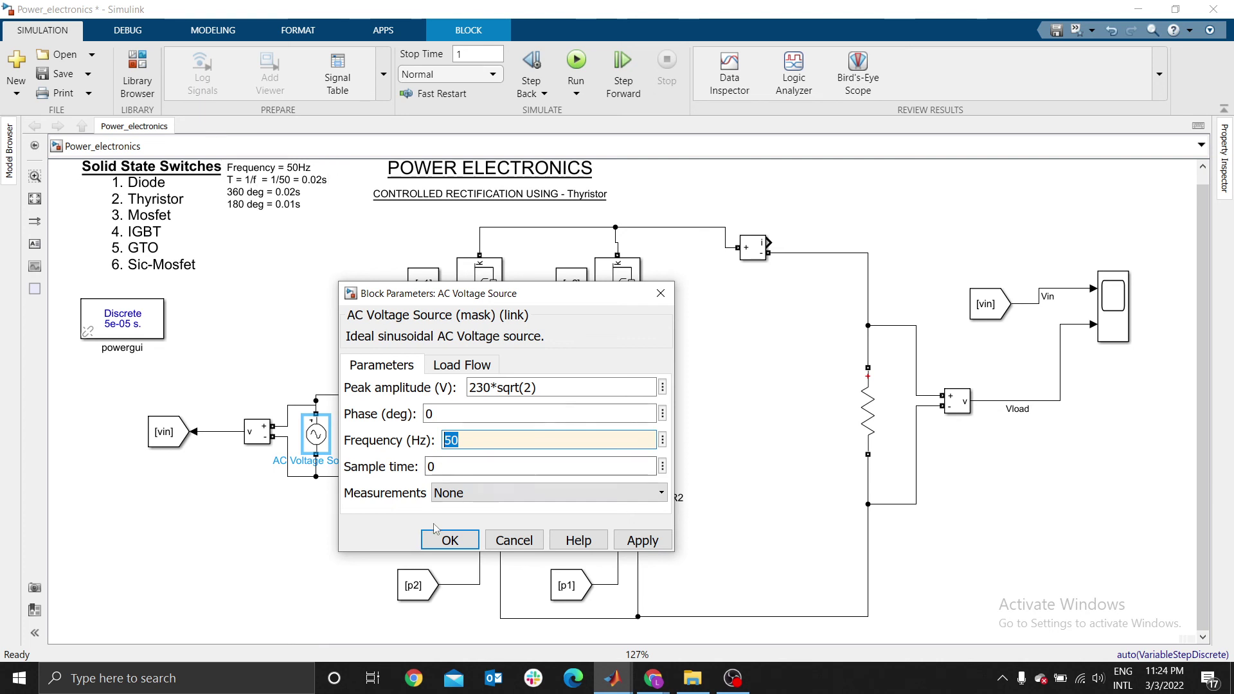
pyautogui.click(445, 543)
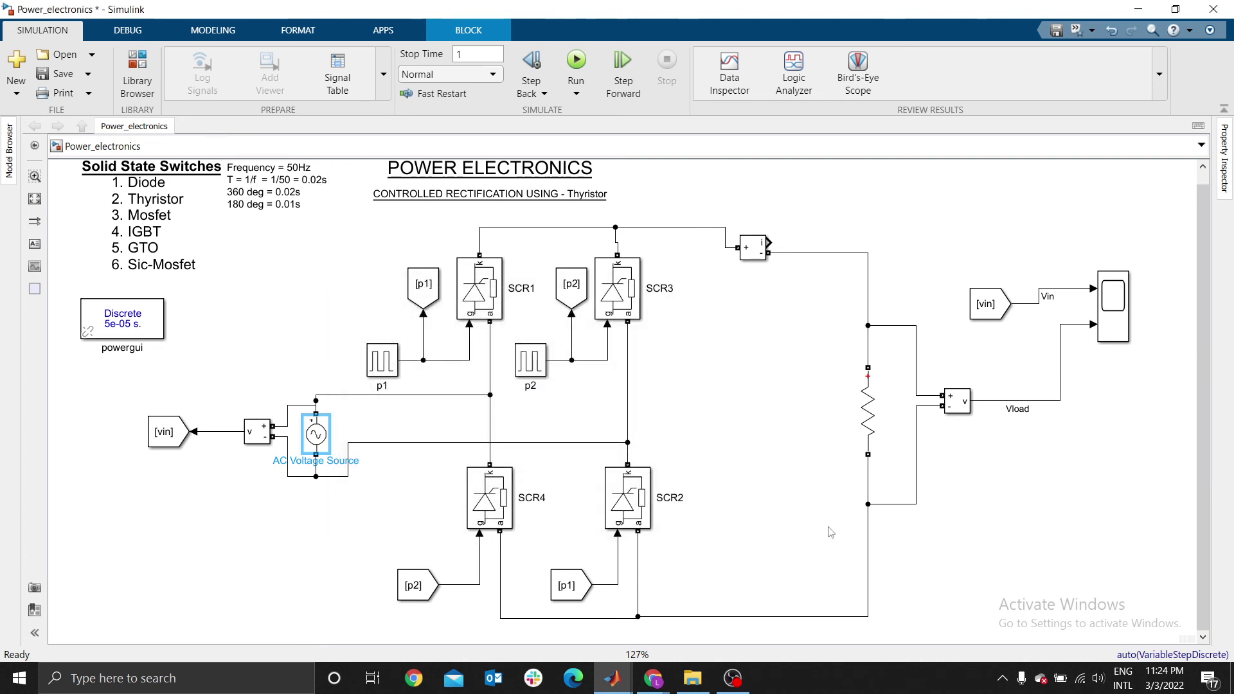
# - Align the vin From block with the Scope's first input so the Vin signal line runs straight
pyautogui.click(1060, 467)
pyautogui.click(990, 305)
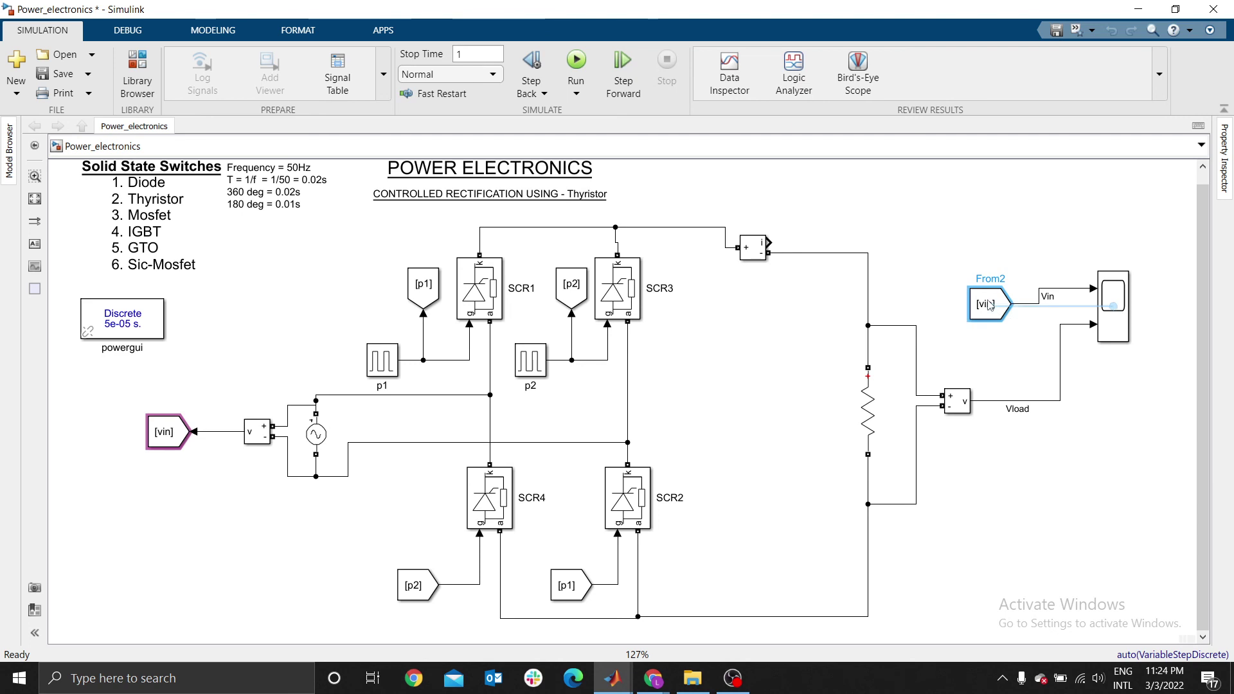
pyautogui.moveTo(990, 305); pyautogui.dragTo(991, 297)
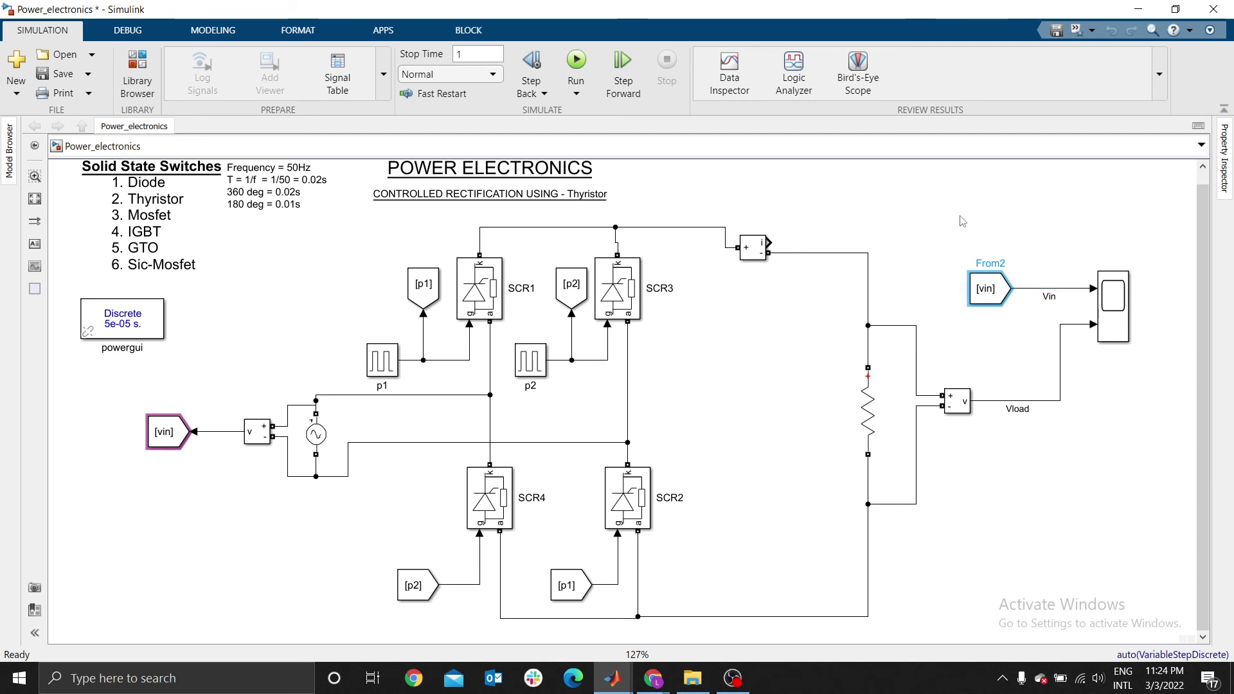
# - Configure the Scope's layout as two displays stacked vertically, then close the Scope
pyautogui.click(1107, 312)
pyautogui.doubleClick(1107, 311)
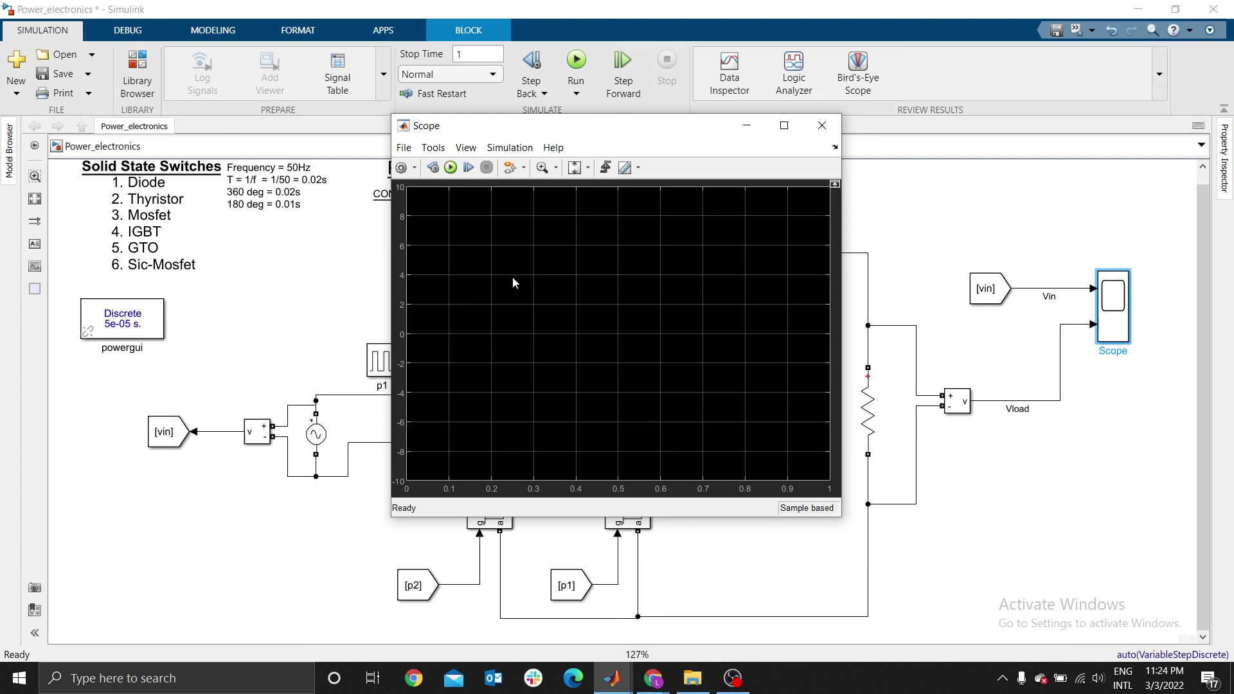
pyautogui.click(401, 167)
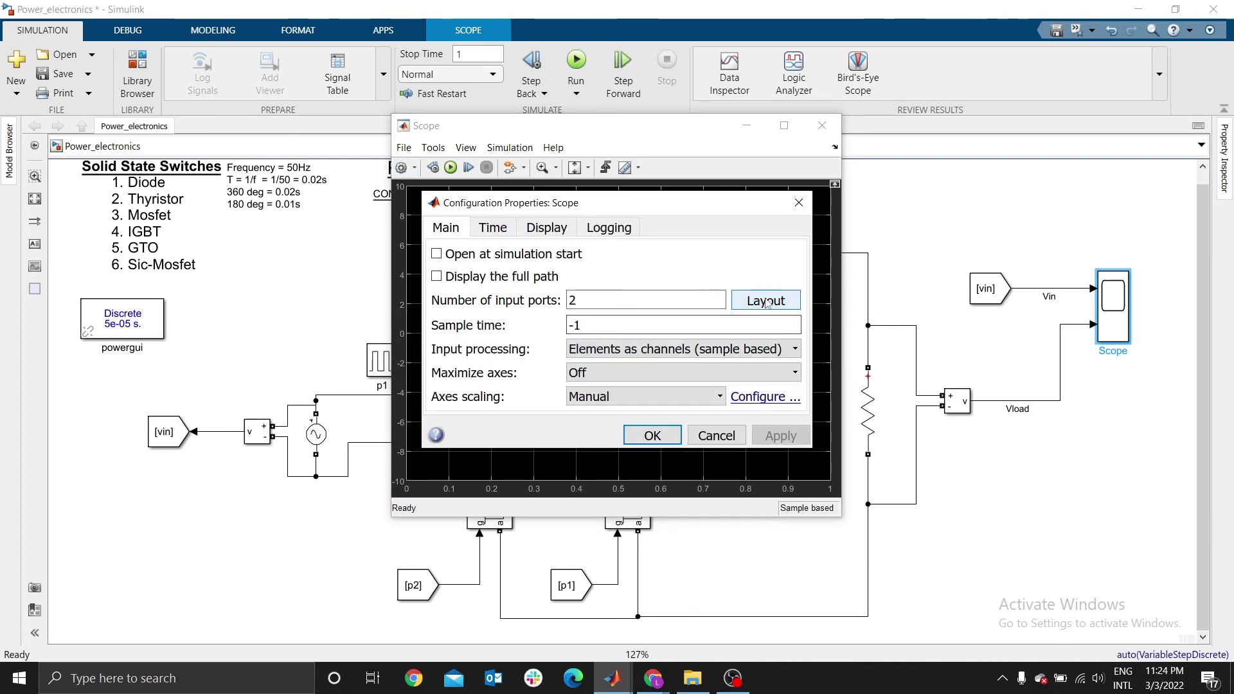
pyautogui.click(766, 300)
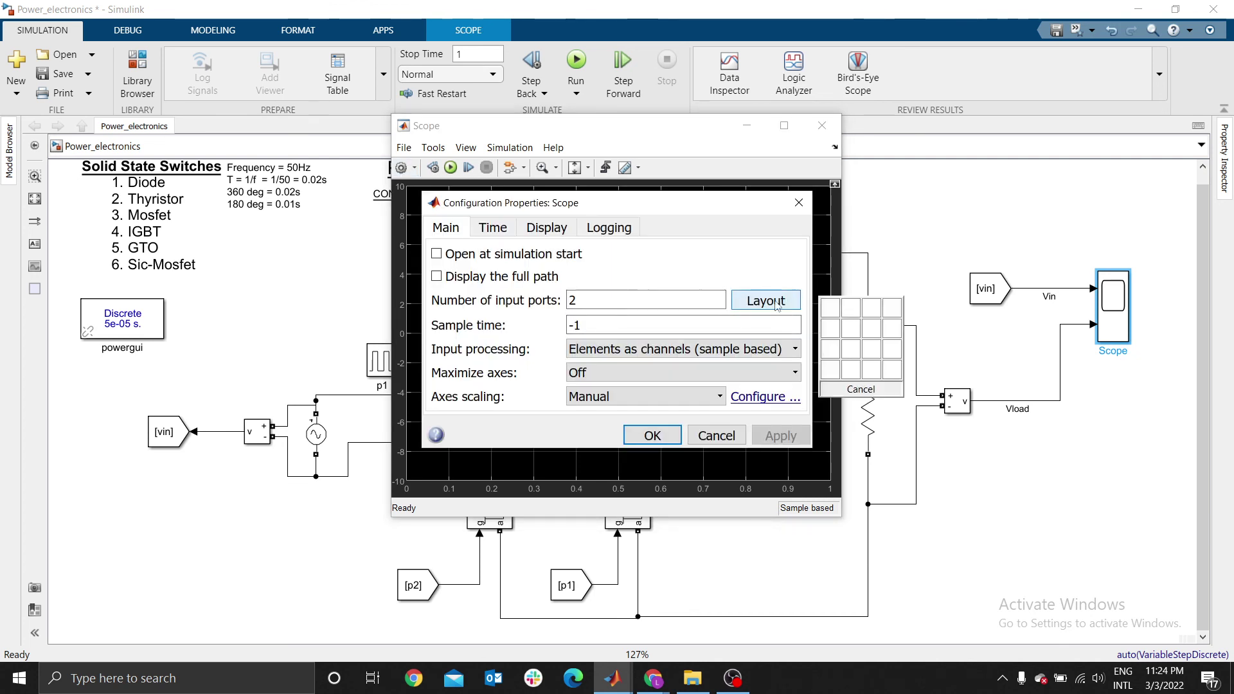
pyautogui.click(652, 436)
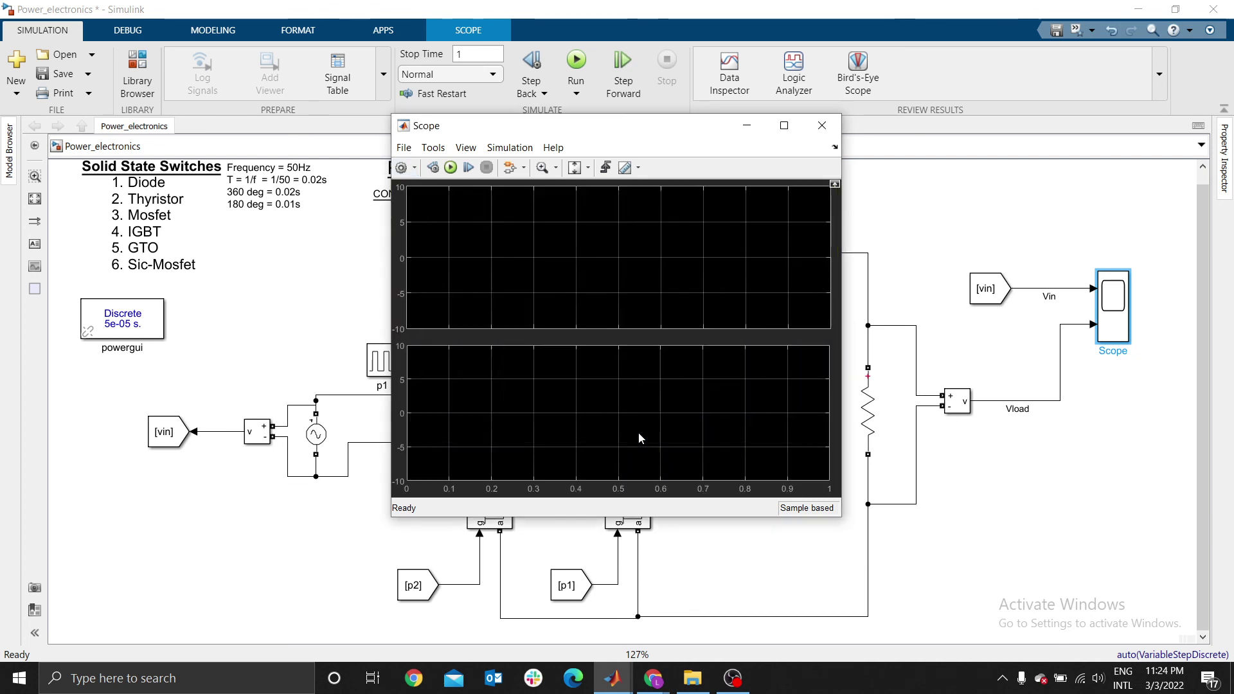
pyautogui.click(822, 125)
pyautogui.click(375, 195)
# - Run the simulation and examine the Vin and Vload waveforms in the Scope, zoomed along the time axis to about the first 0.2 s
pyautogui.click(576, 61)
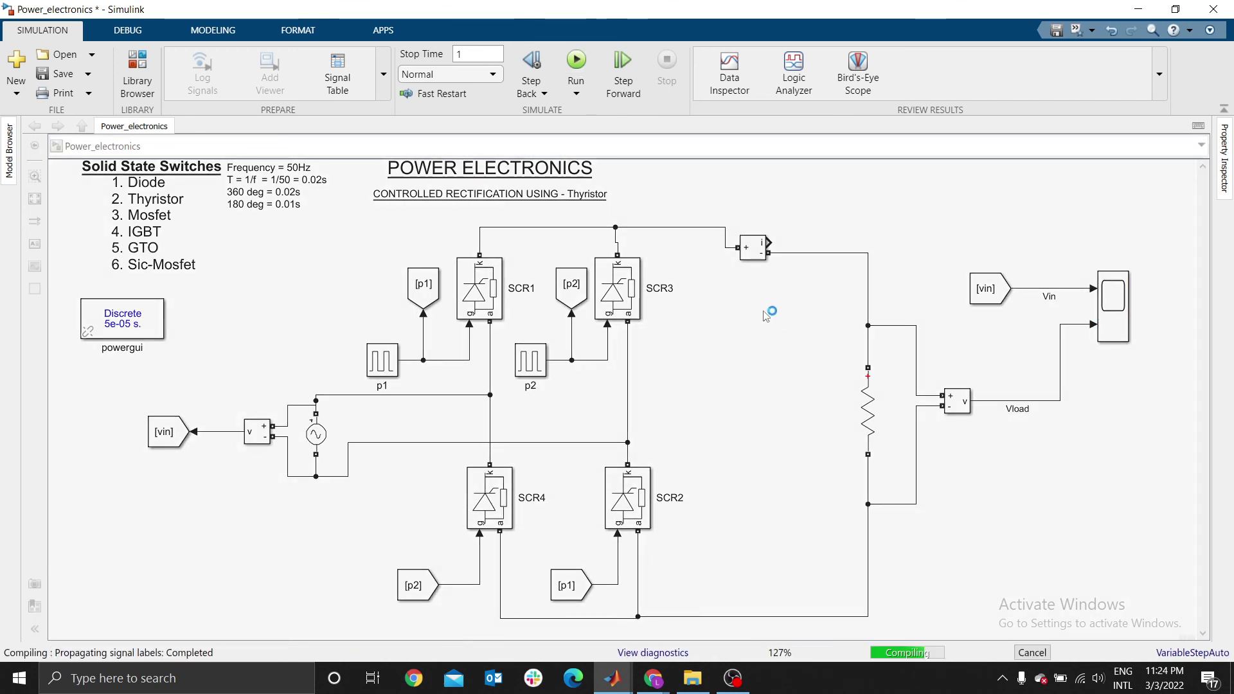
pyautogui.click(1108, 307)
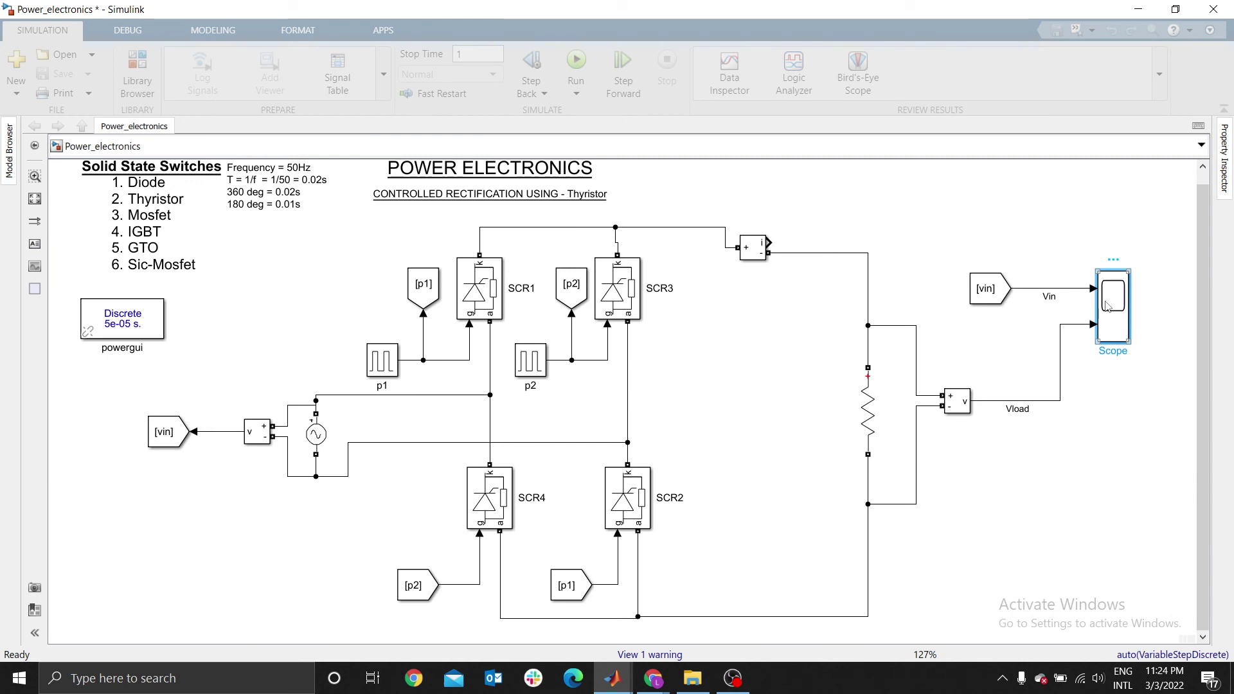
pyautogui.doubleClick(1107, 307)
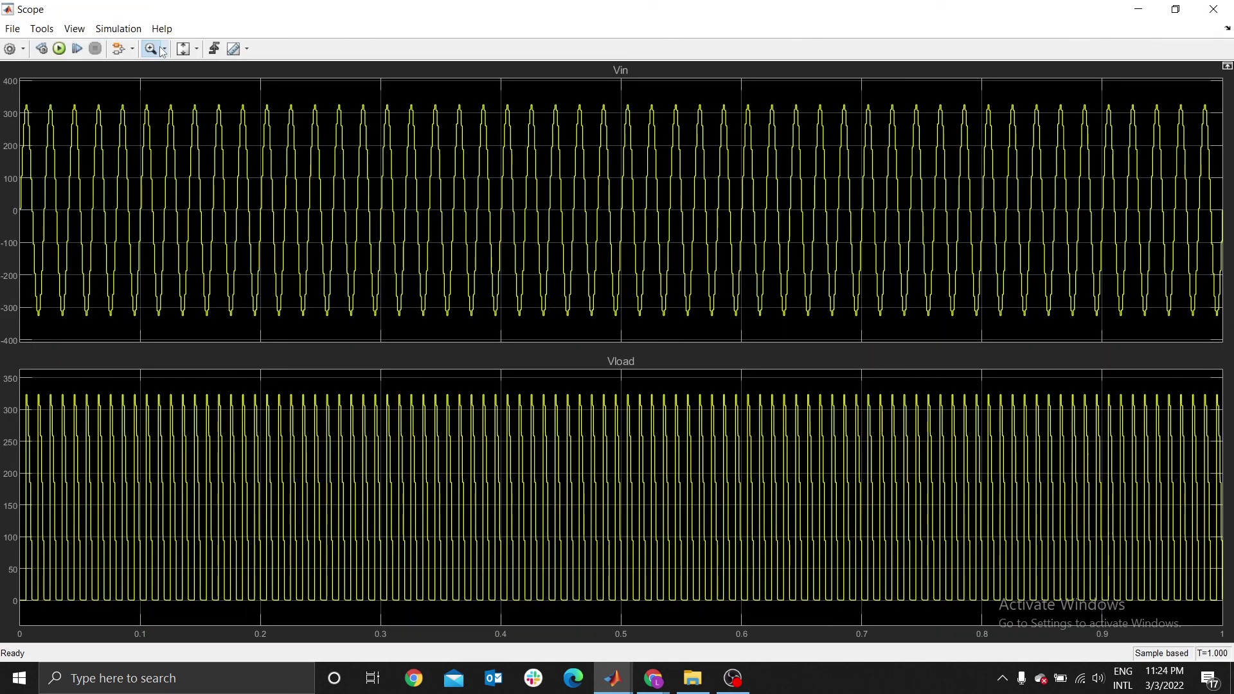
pyautogui.click(163, 52)
pyautogui.click(173, 82)
pyautogui.click(73, 170)
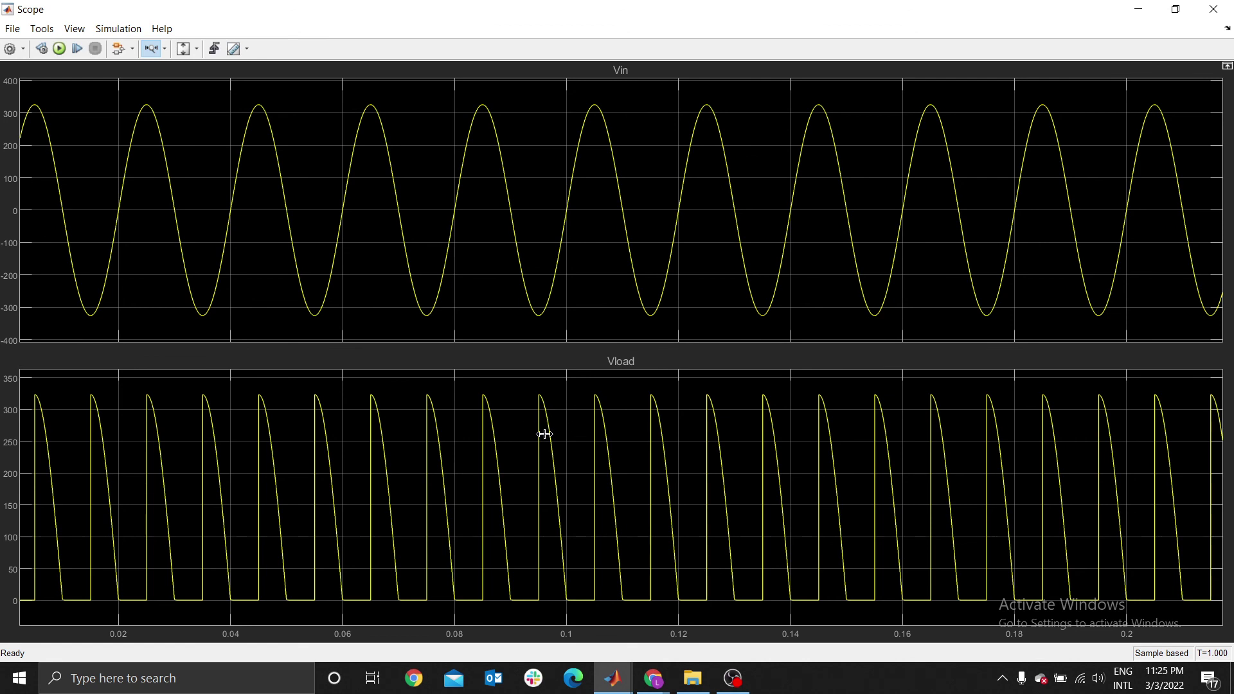
pyautogui.click(1214, 9)
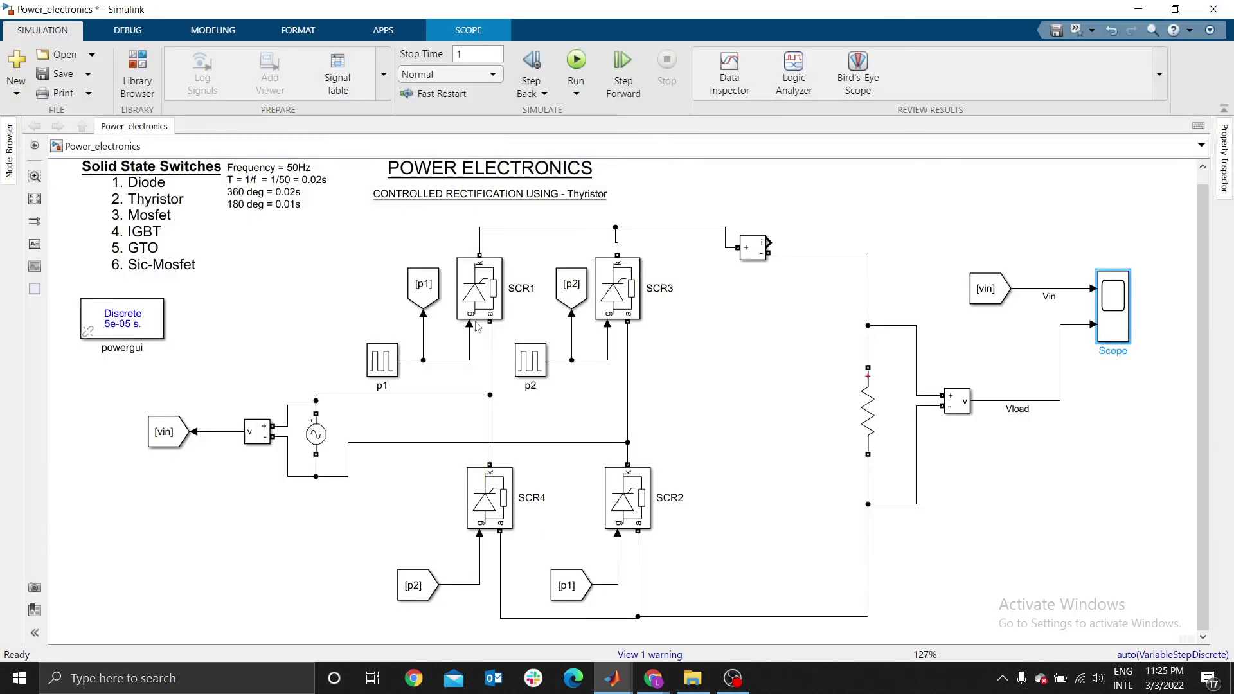
# - Set the p1 Pulse Generator's phase delay to 10*(0.02/360) and accept its parameters
pyautogui.click(380, 368)
pyautogui.doubleClick(380, 367)
pyautogui.scroll(-3, 487, 495)
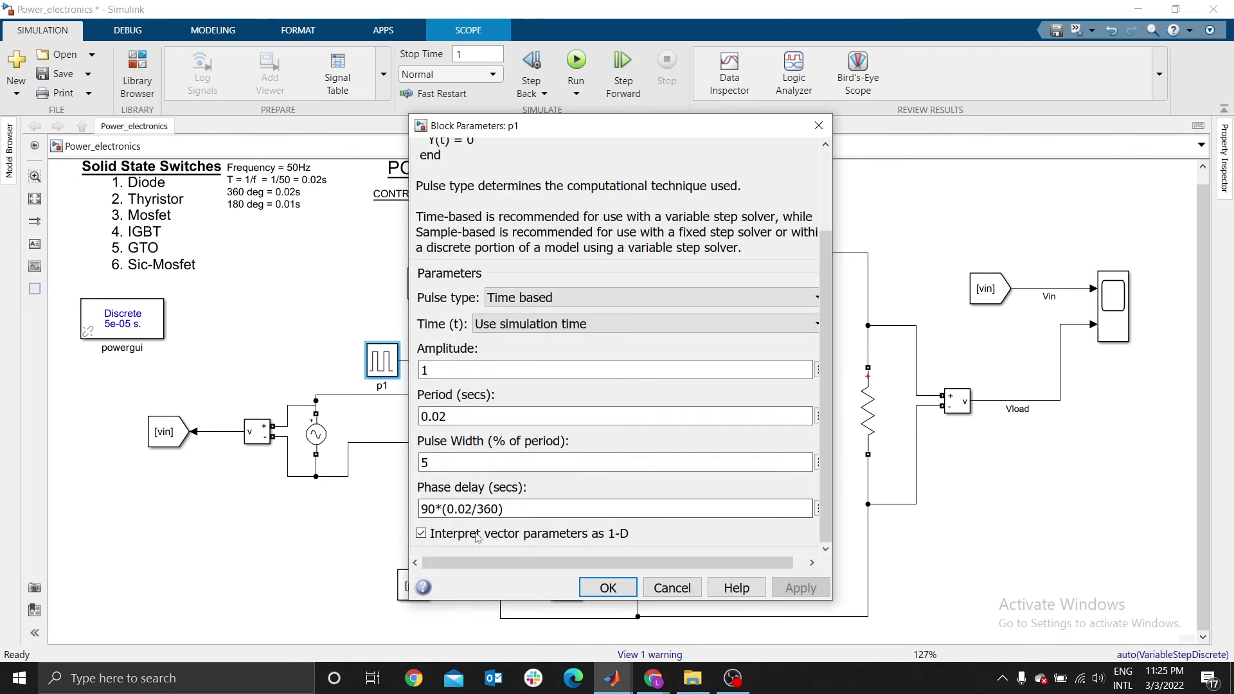
pyautogui.moveTo(504, 508); pyautogui.dragTo(429, 529)
pyautogui.click(429, 509)
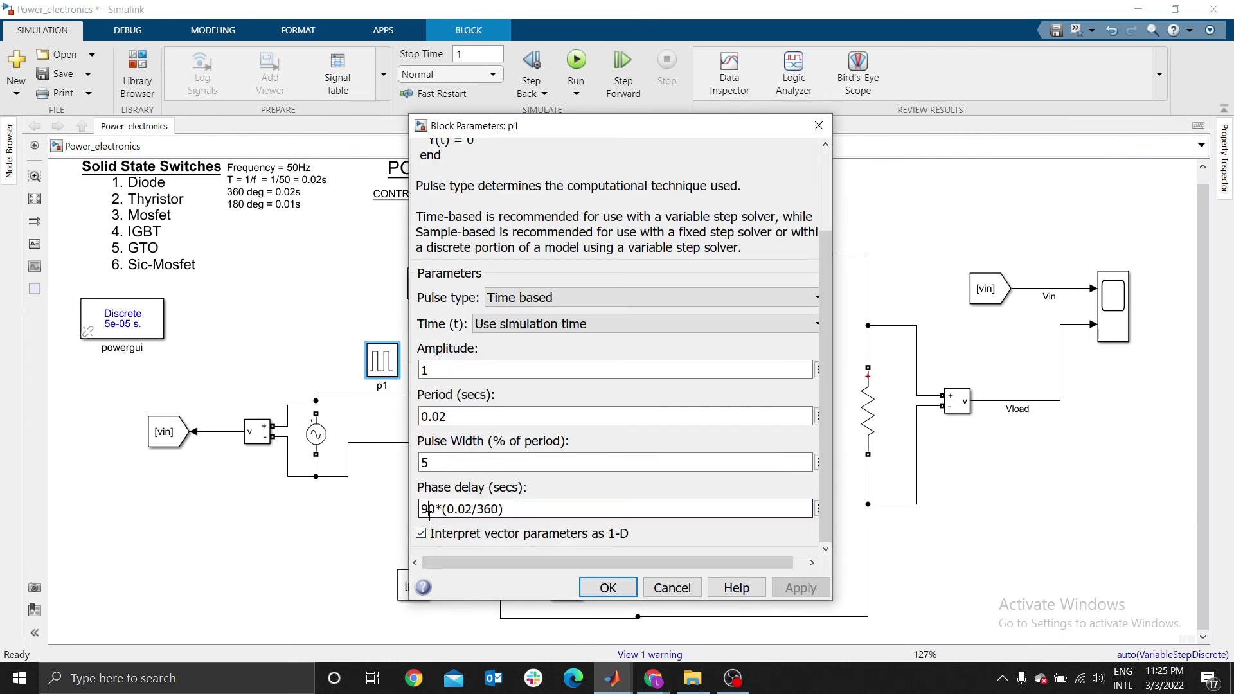
pyautogui.press('BackSpace')
pyautogui.write('1')
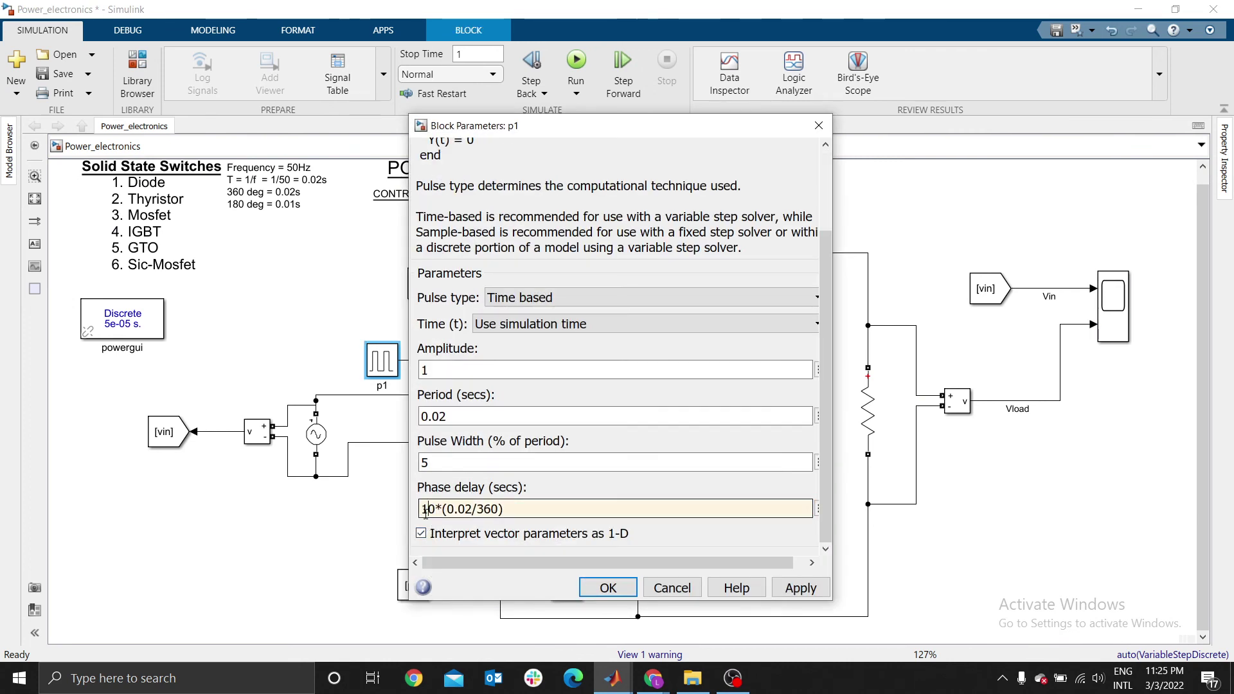
pyautogui.click(637, 587)
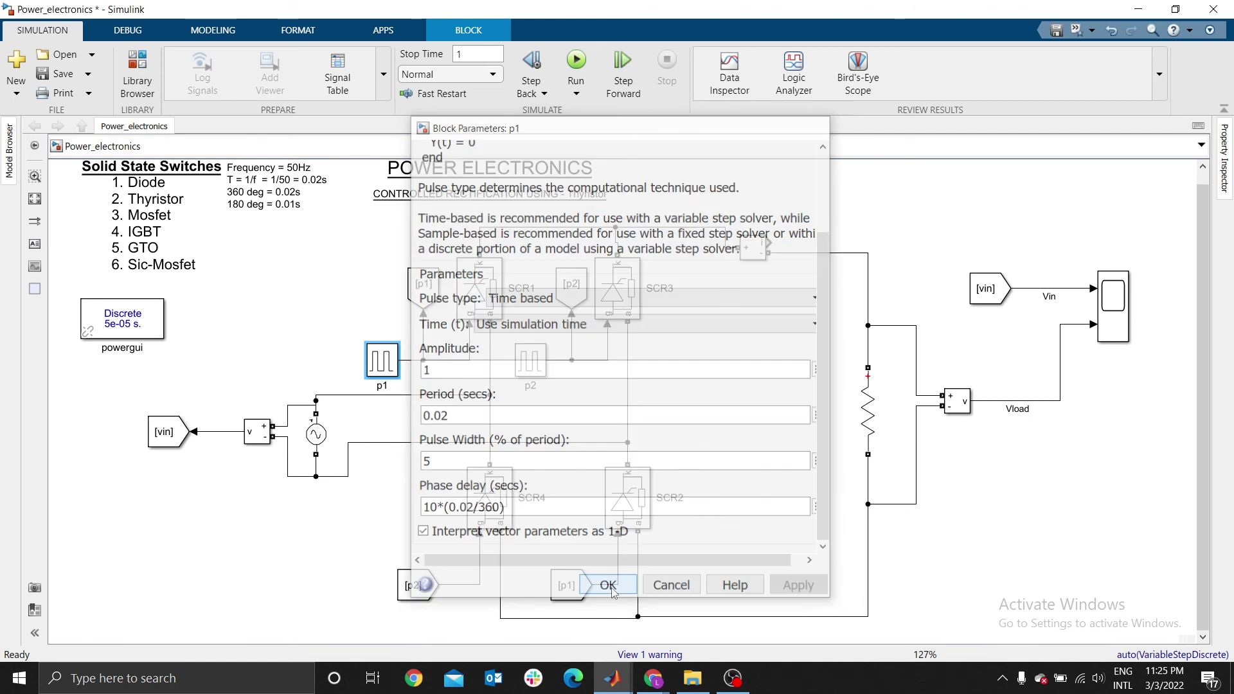
# - Set the p2 Pulse Generator's phase delay to 0.01+10*(0.02/360) and accept its parameters
pyautogui.click(539, 363)
pyautogui.doubleClick(539, 363)
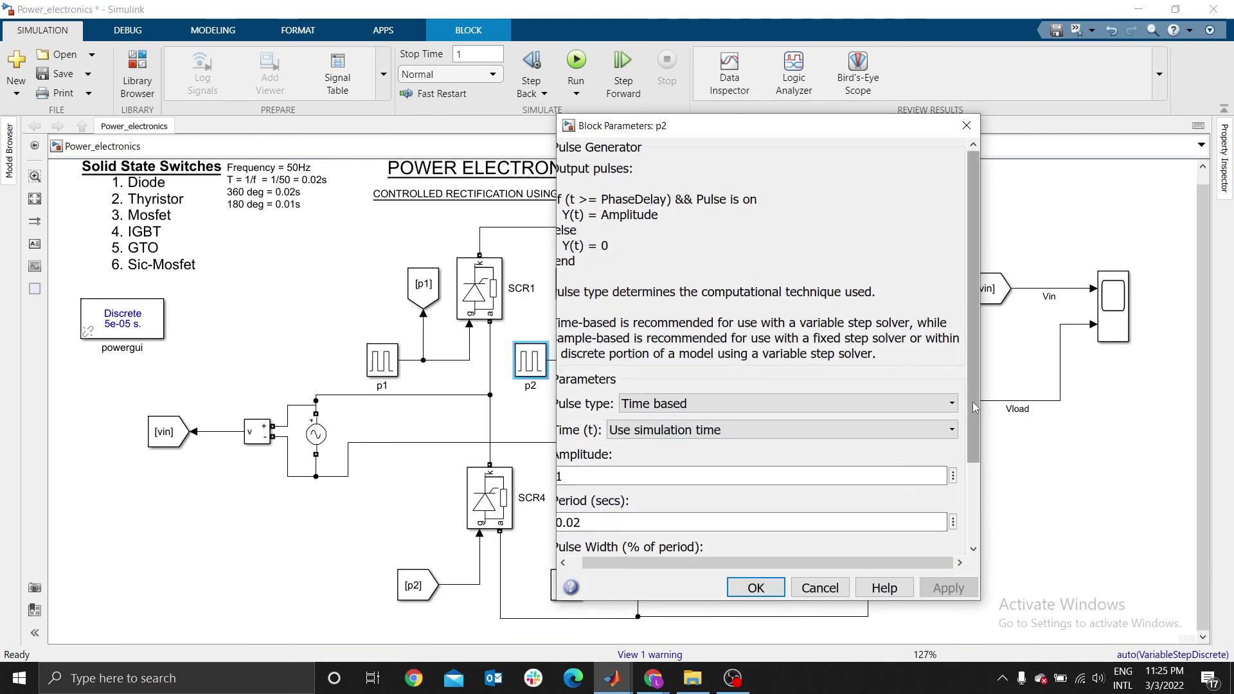
pyautogui.scroll(-3, 772, 386)
pyautogui.tripleClick(597, 509)
pyautogui.click(597, 510)
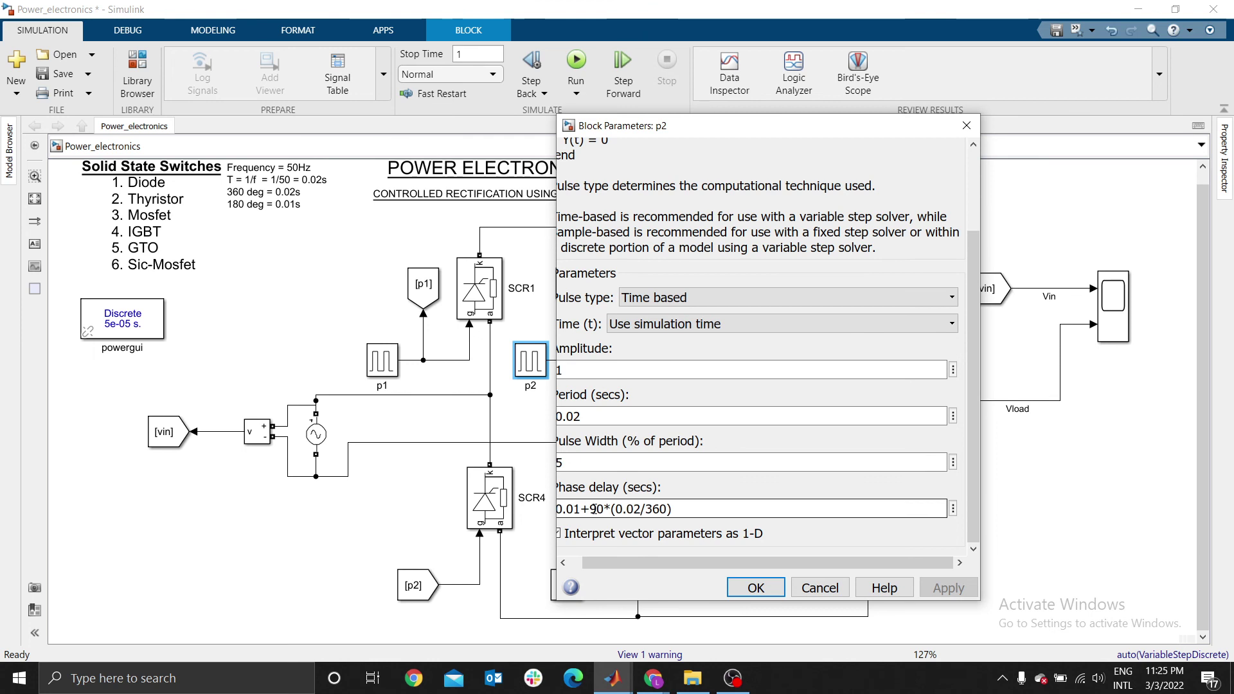
pyautogui.press('BackSpace')
pyautogui.write('1')
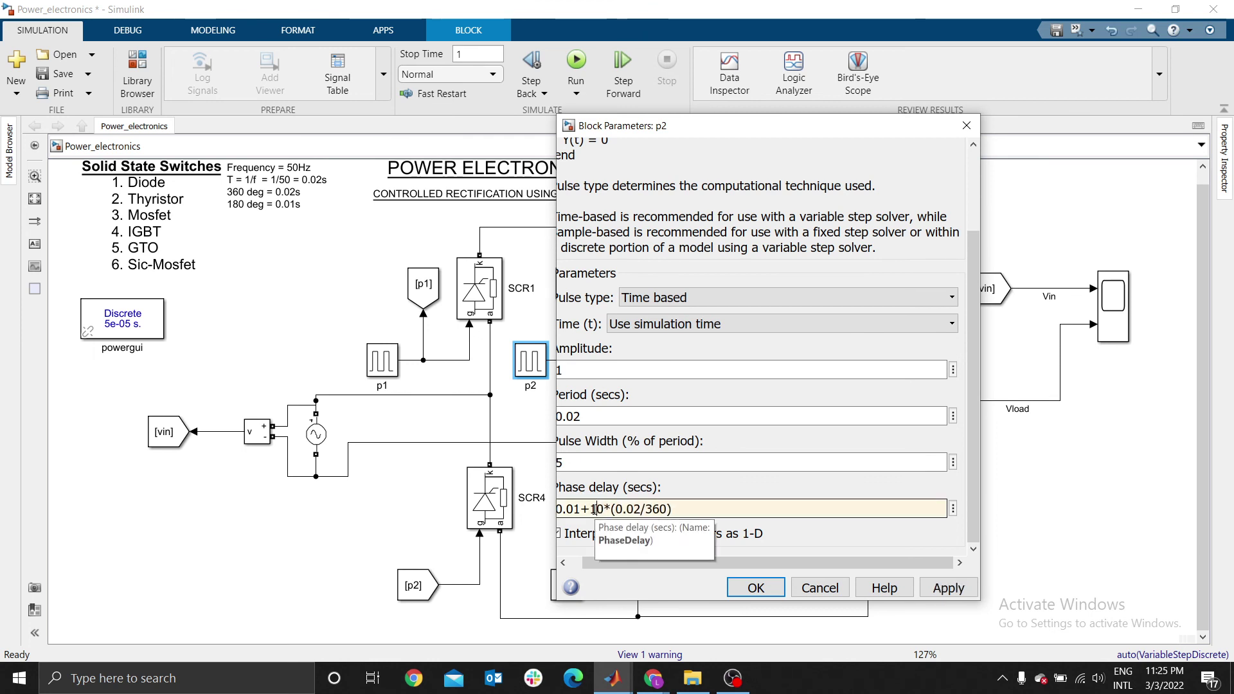
pyautogui.click(754, 589)
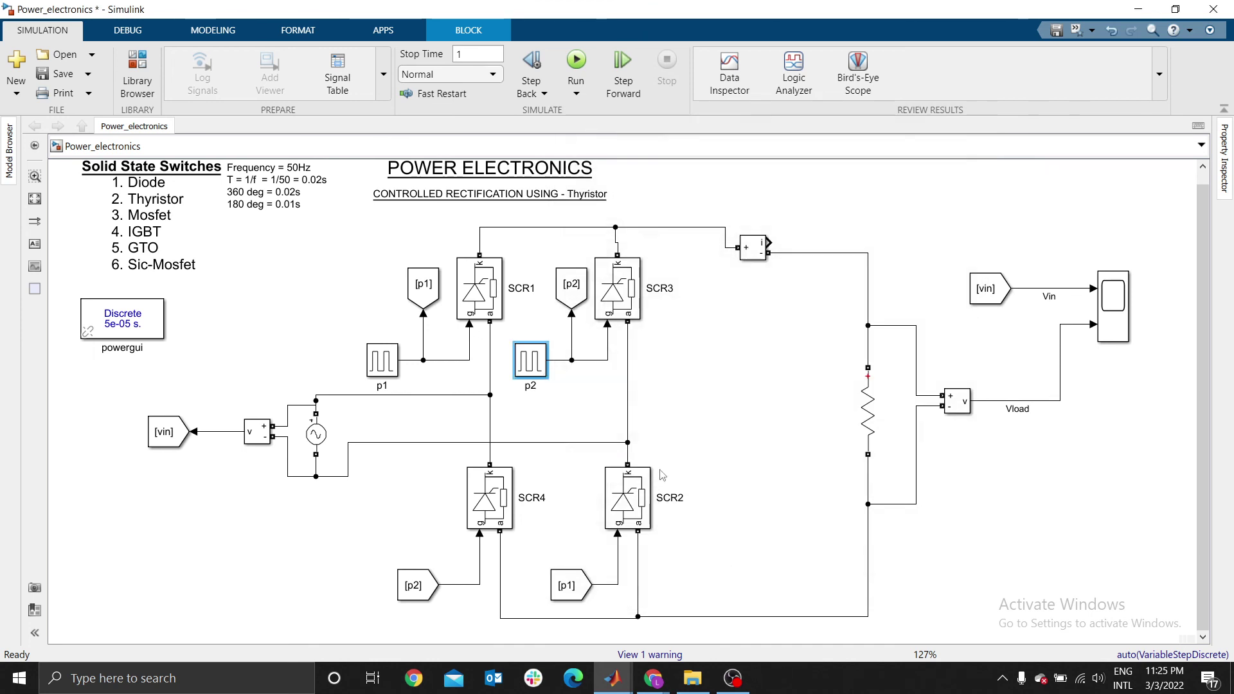
pyautogui.click(692, 445)
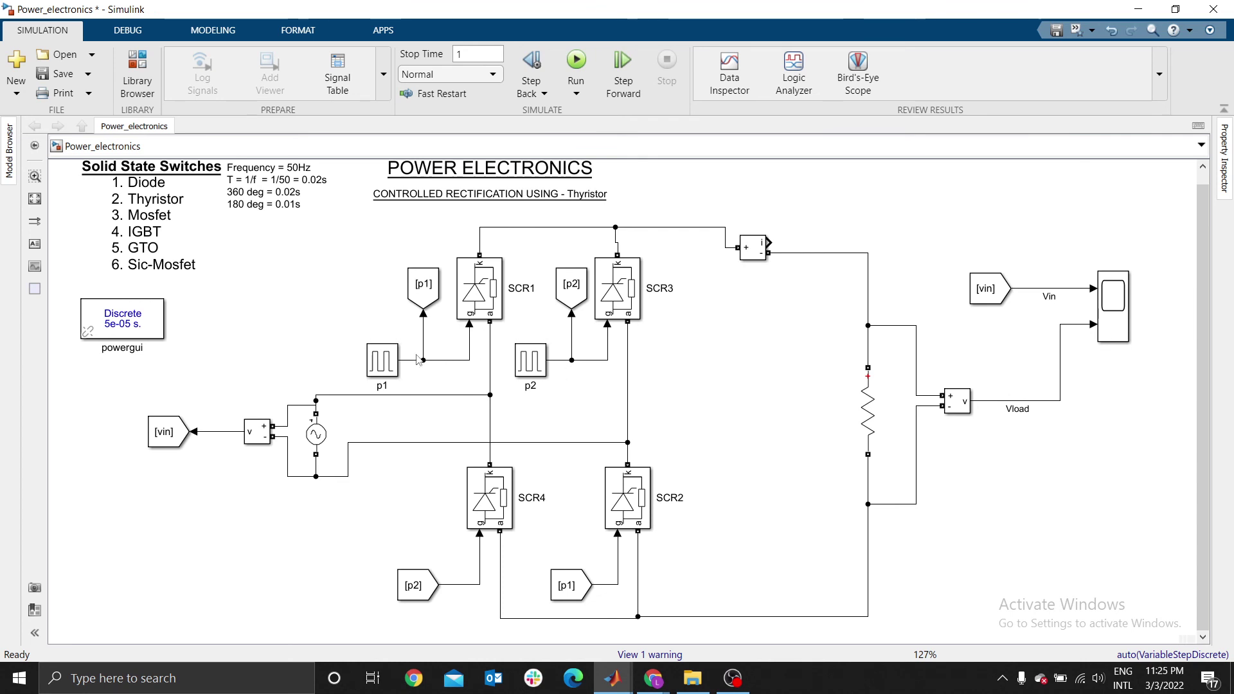
# - Rerun the simulation and examine the firing delay in the Scope's Vload waveform, zoomed in time to about 0.086–0.105 s, then close the Scope
pyautogui.click(576, 64)
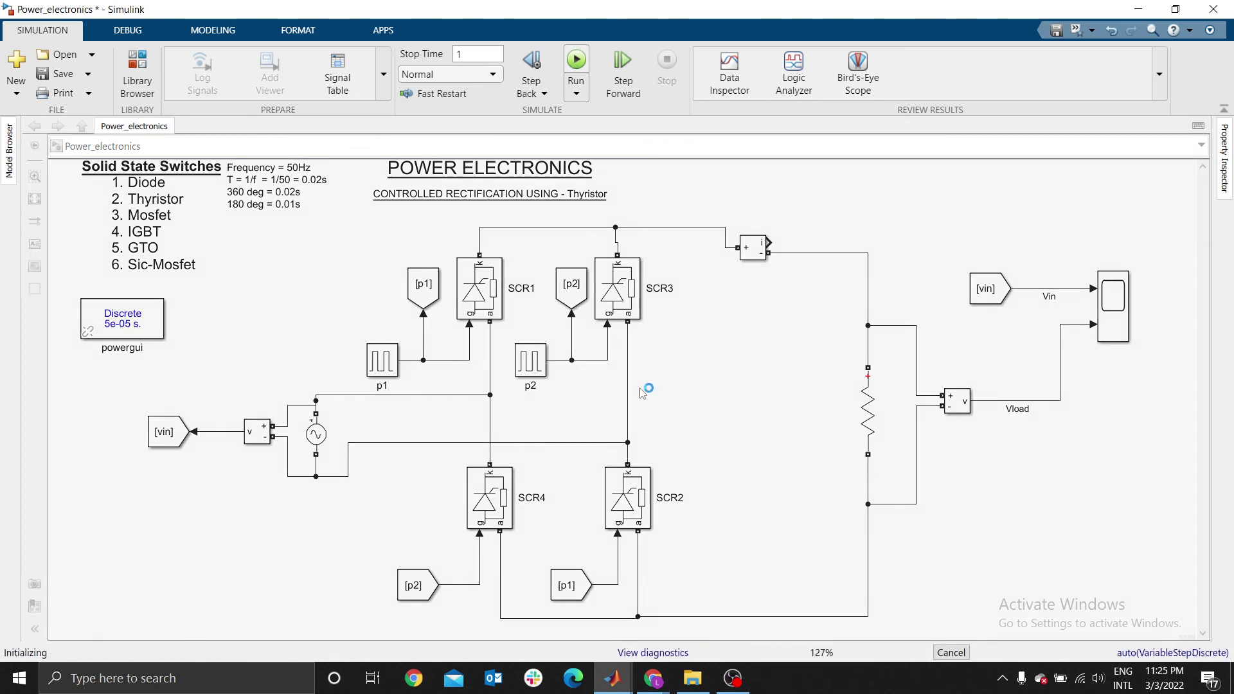
pyautogui.click(1120, 311)
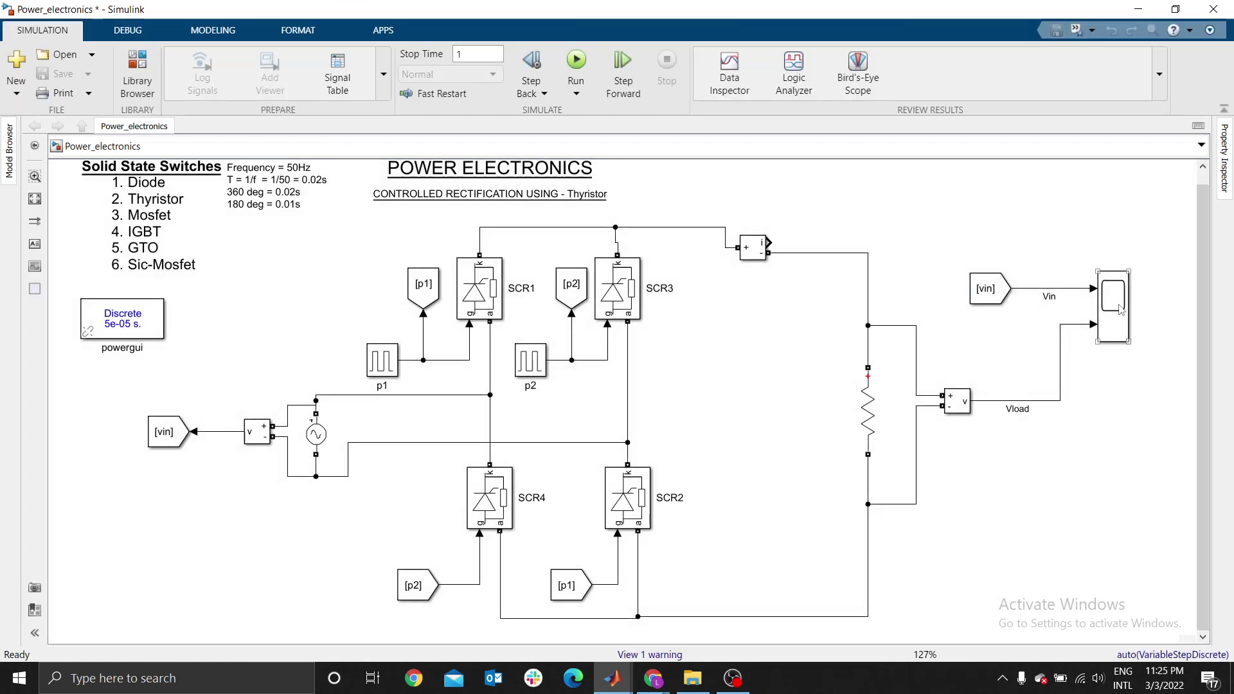
pyautogui.doubleClick(1120, 311)
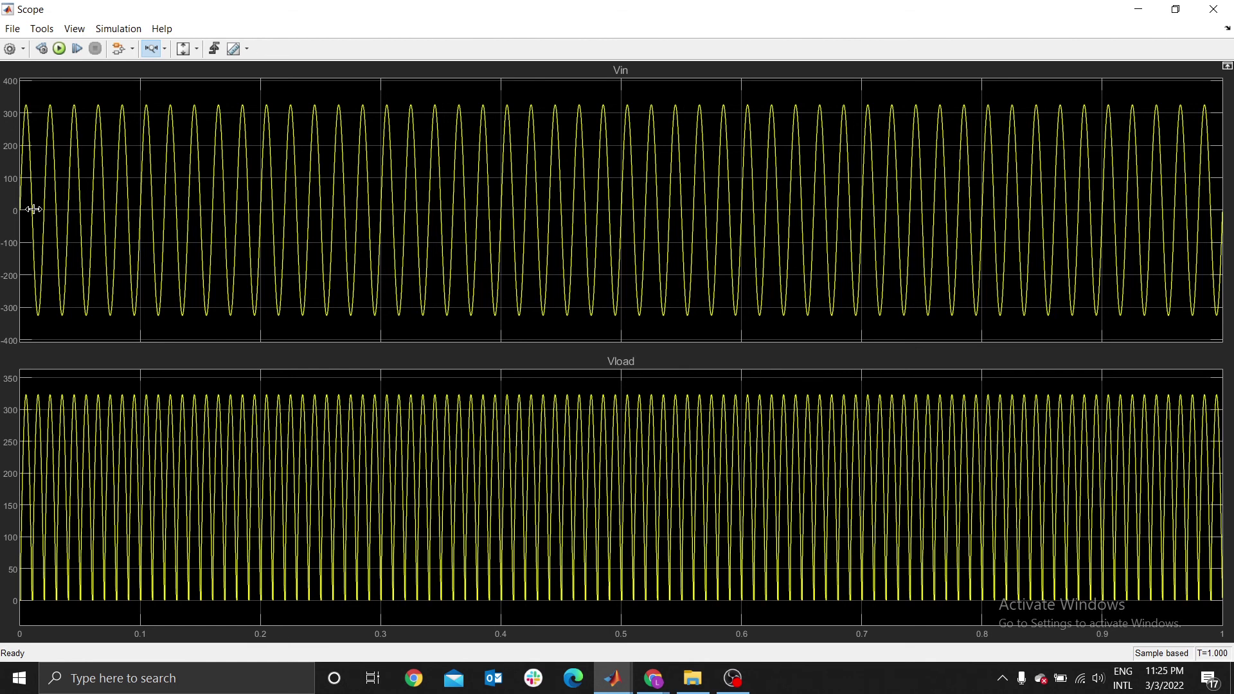
pyautogui.moveTo(33, 210); pyautogui.dragTo(274, 212)
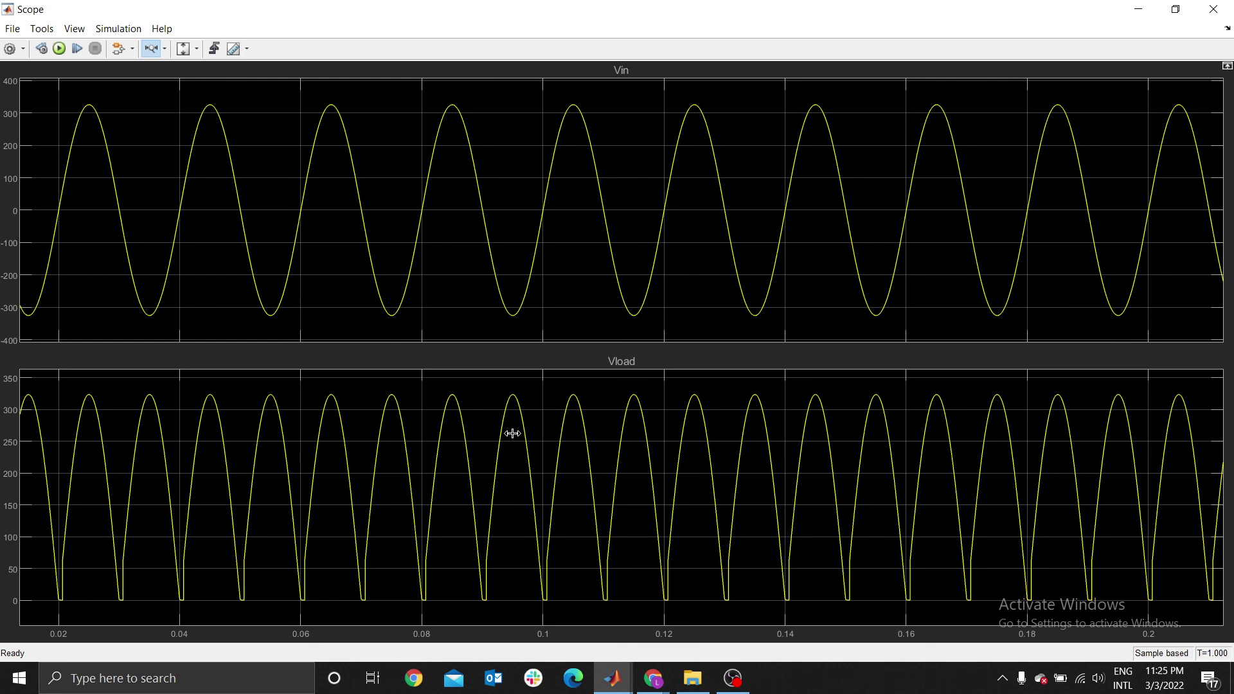
pyautogui.moveTo(457, 443); pyautogui.dragTo(575, 575)
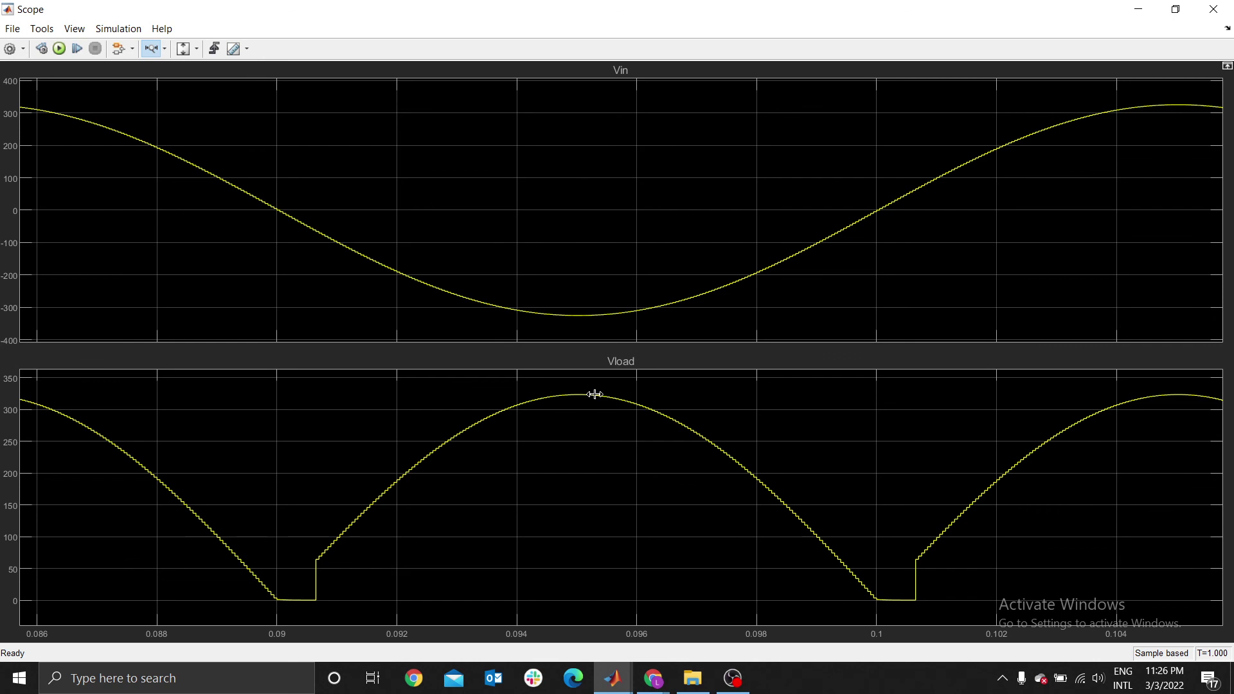
pyautogui.click(1214, 8)
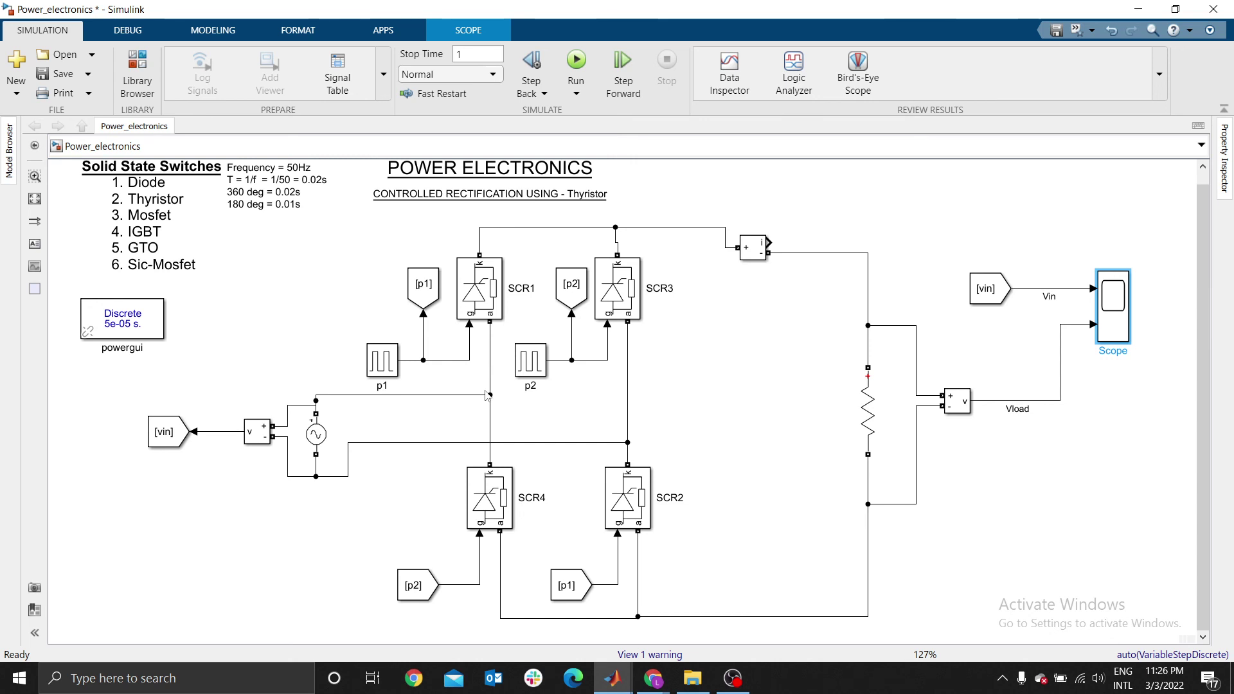
pyautogui.moveTo(488, 395); pyautogui.dragTo(490, 395)
pyautogui.click(308, 435)
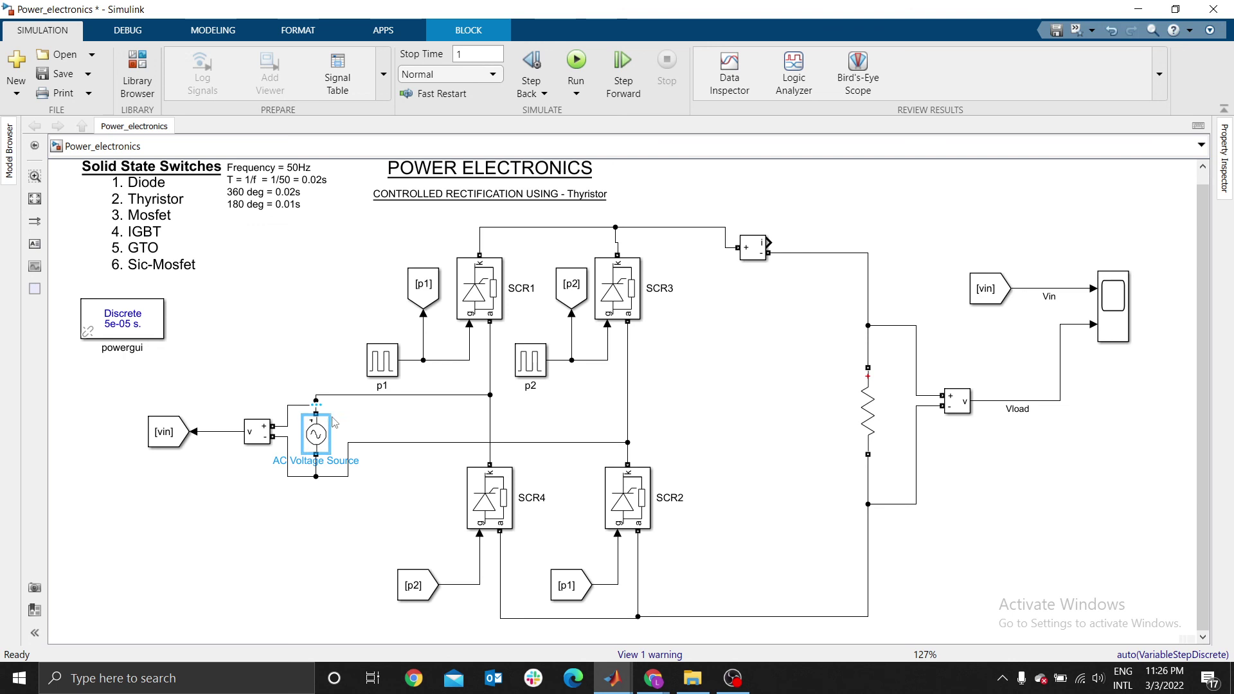